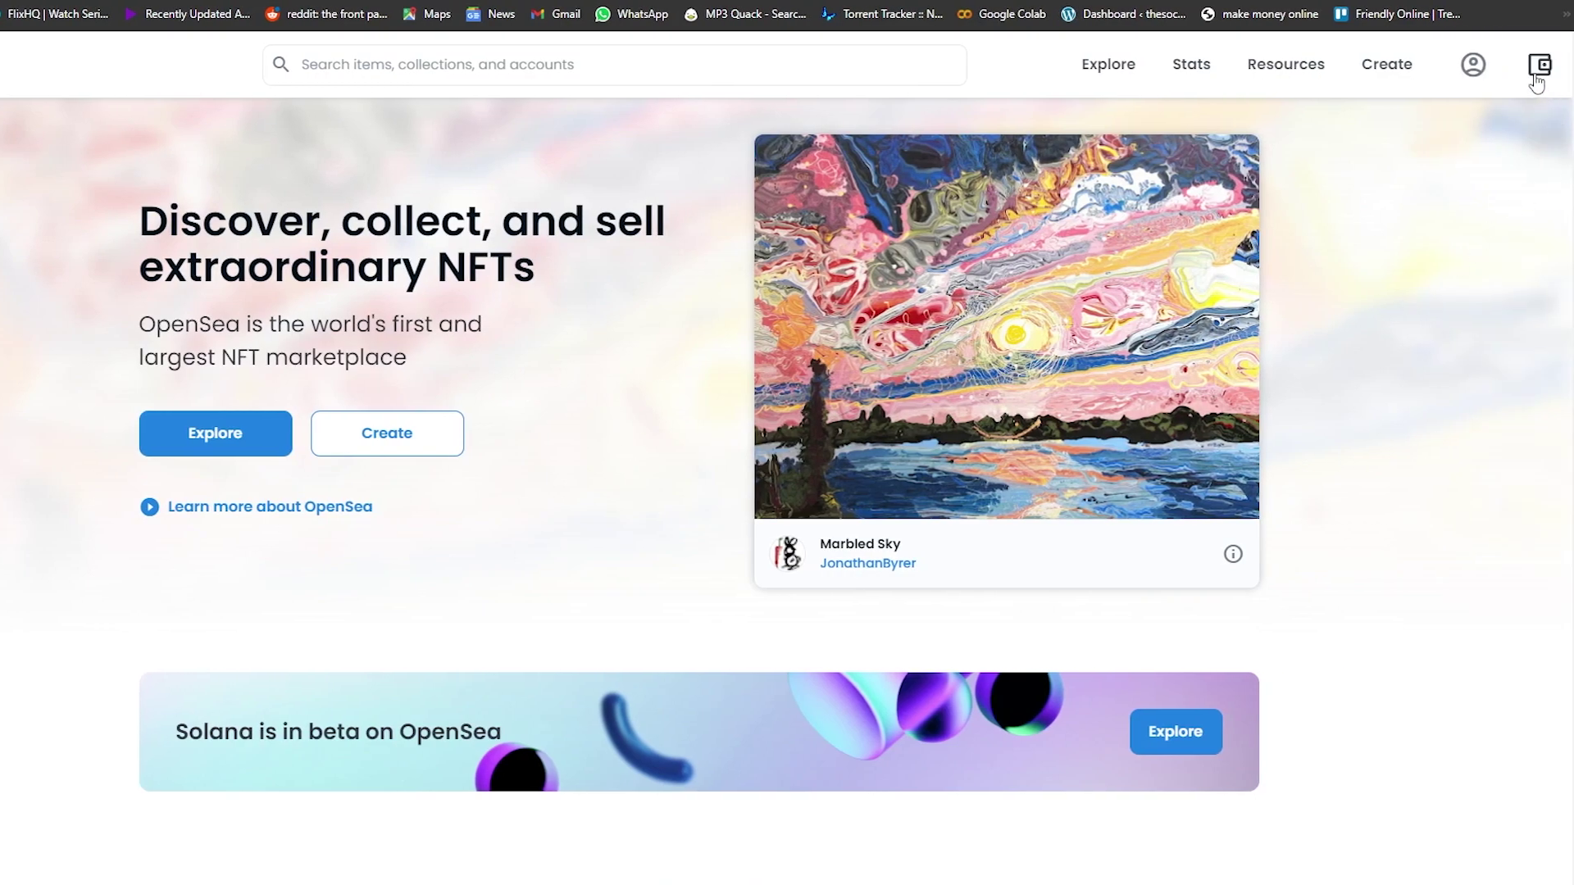
Connect the MetaMask wallet to OpenSea, entering the wallet password to unlock it, and close the wallet view.
{"action": "left_click", "coordinate": [1536, 78]}
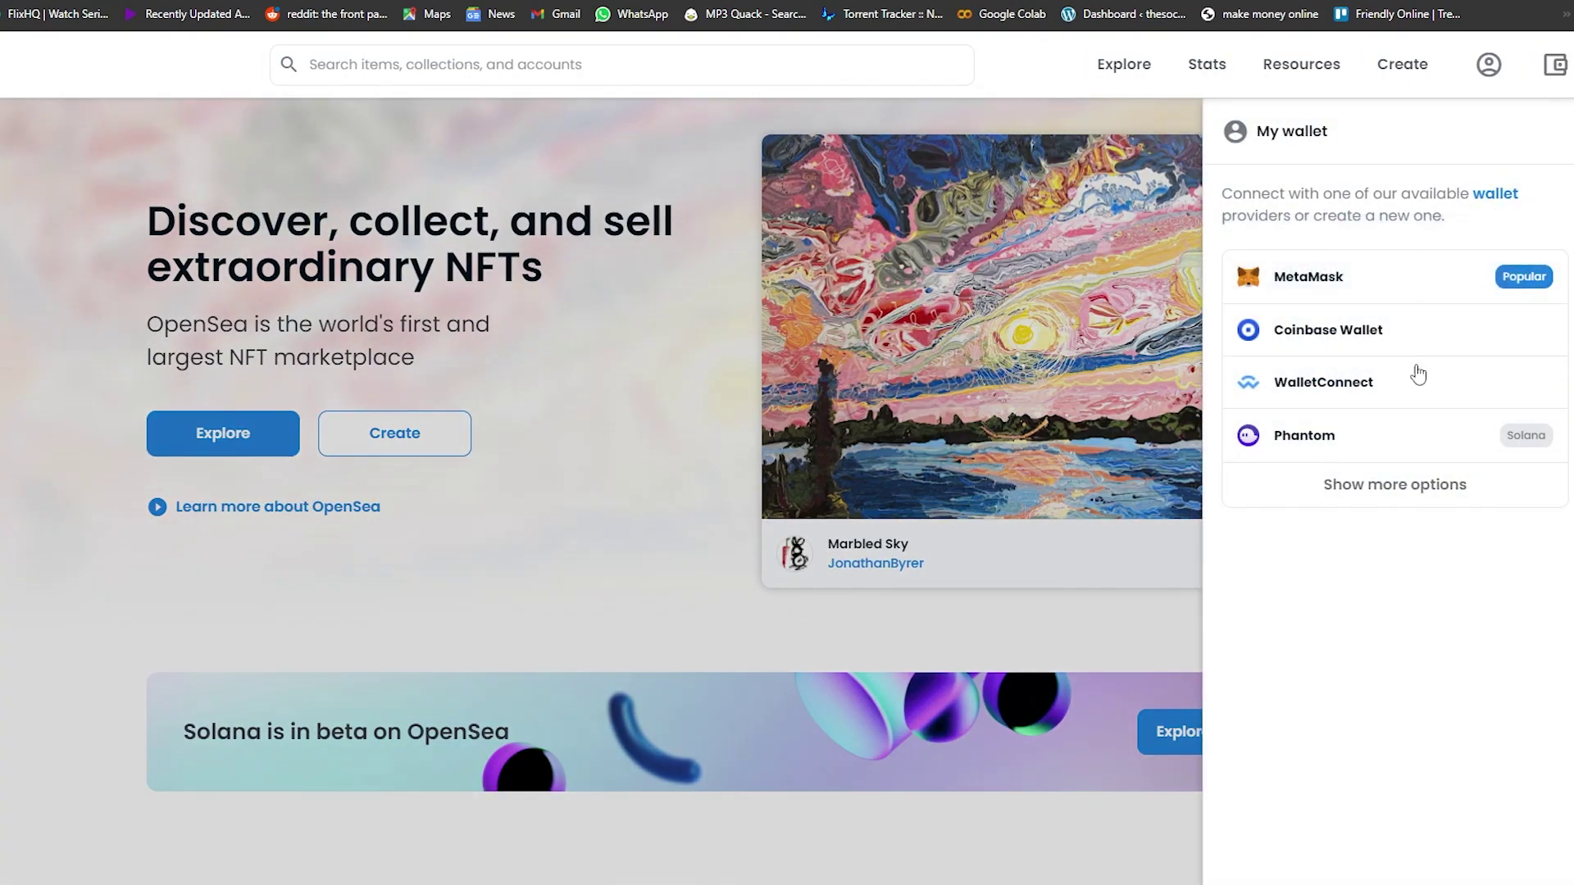
{"action": "left_click", "coordinate": [1308, 295]}
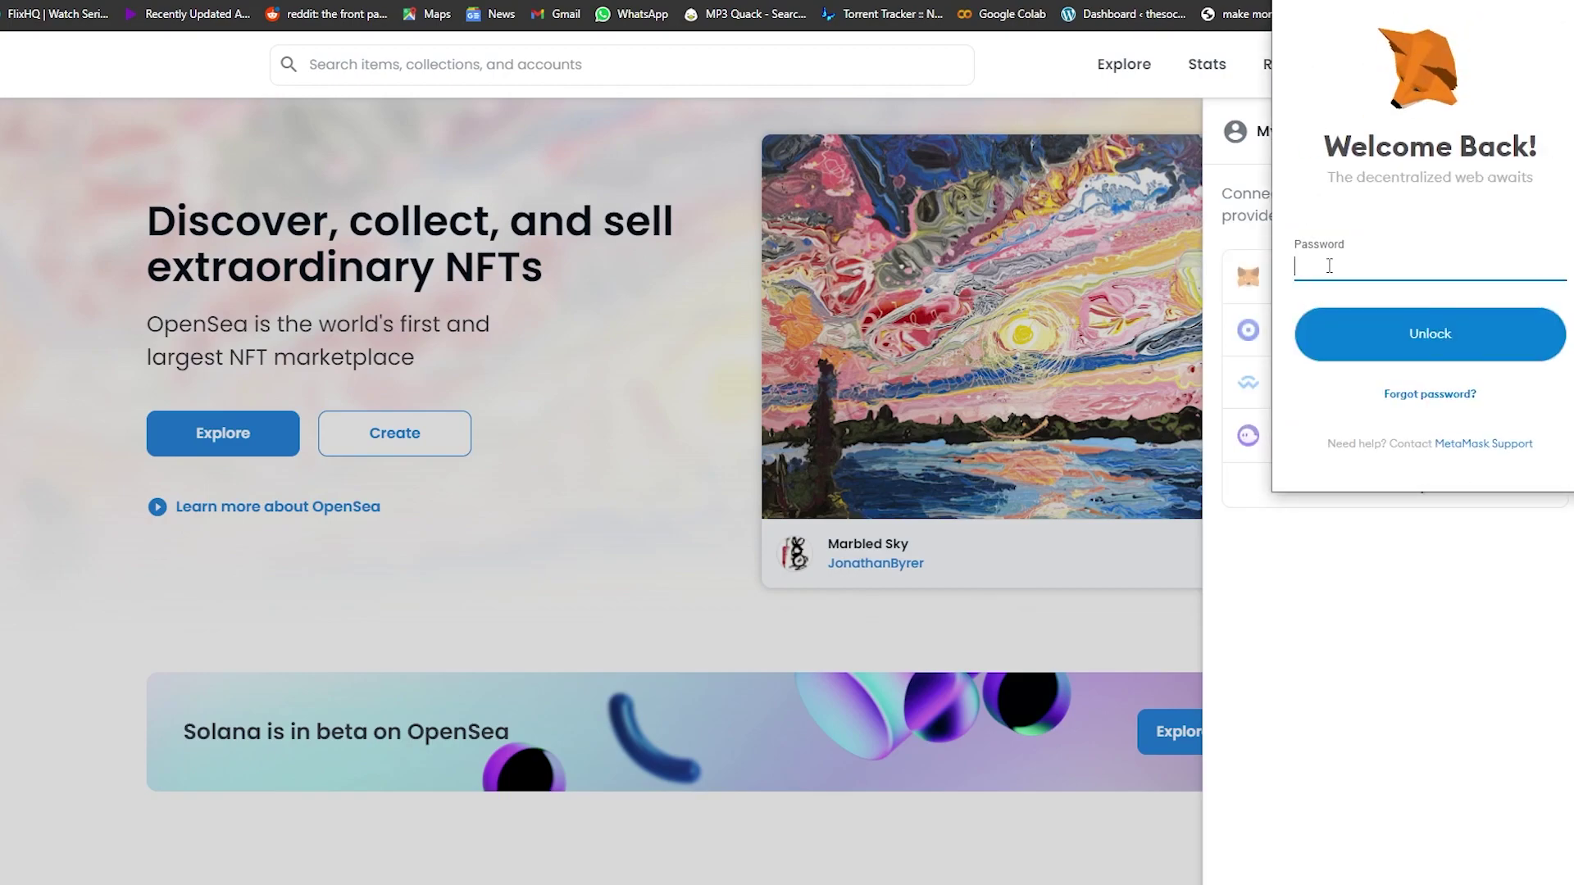
{"action": "type", "text": "•"}
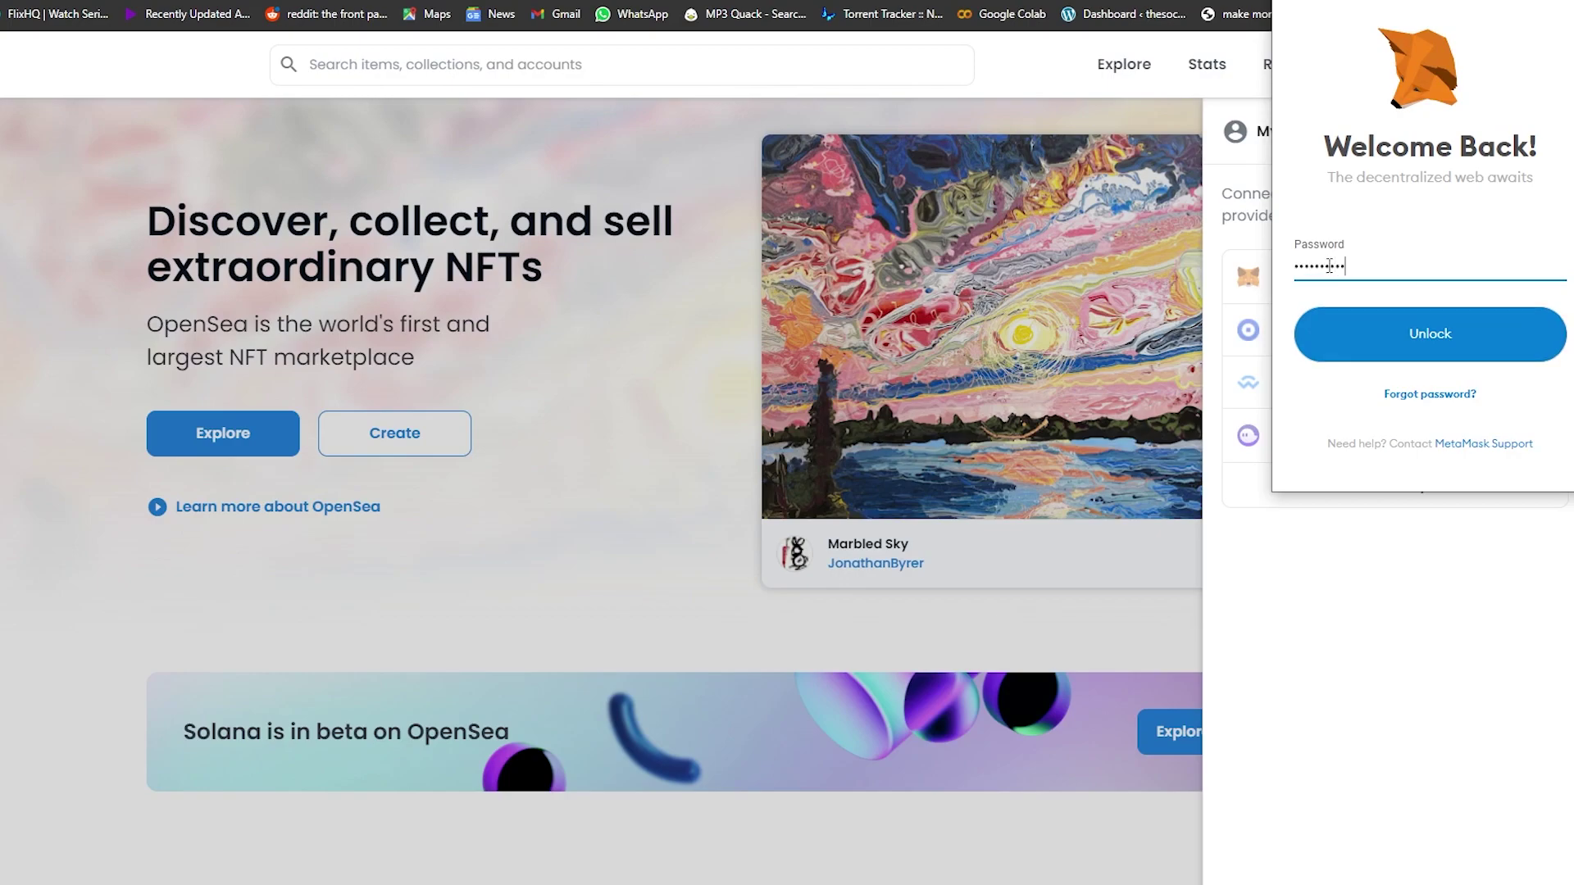
{"action": "left_click", "coordinate": [1349, 324]}
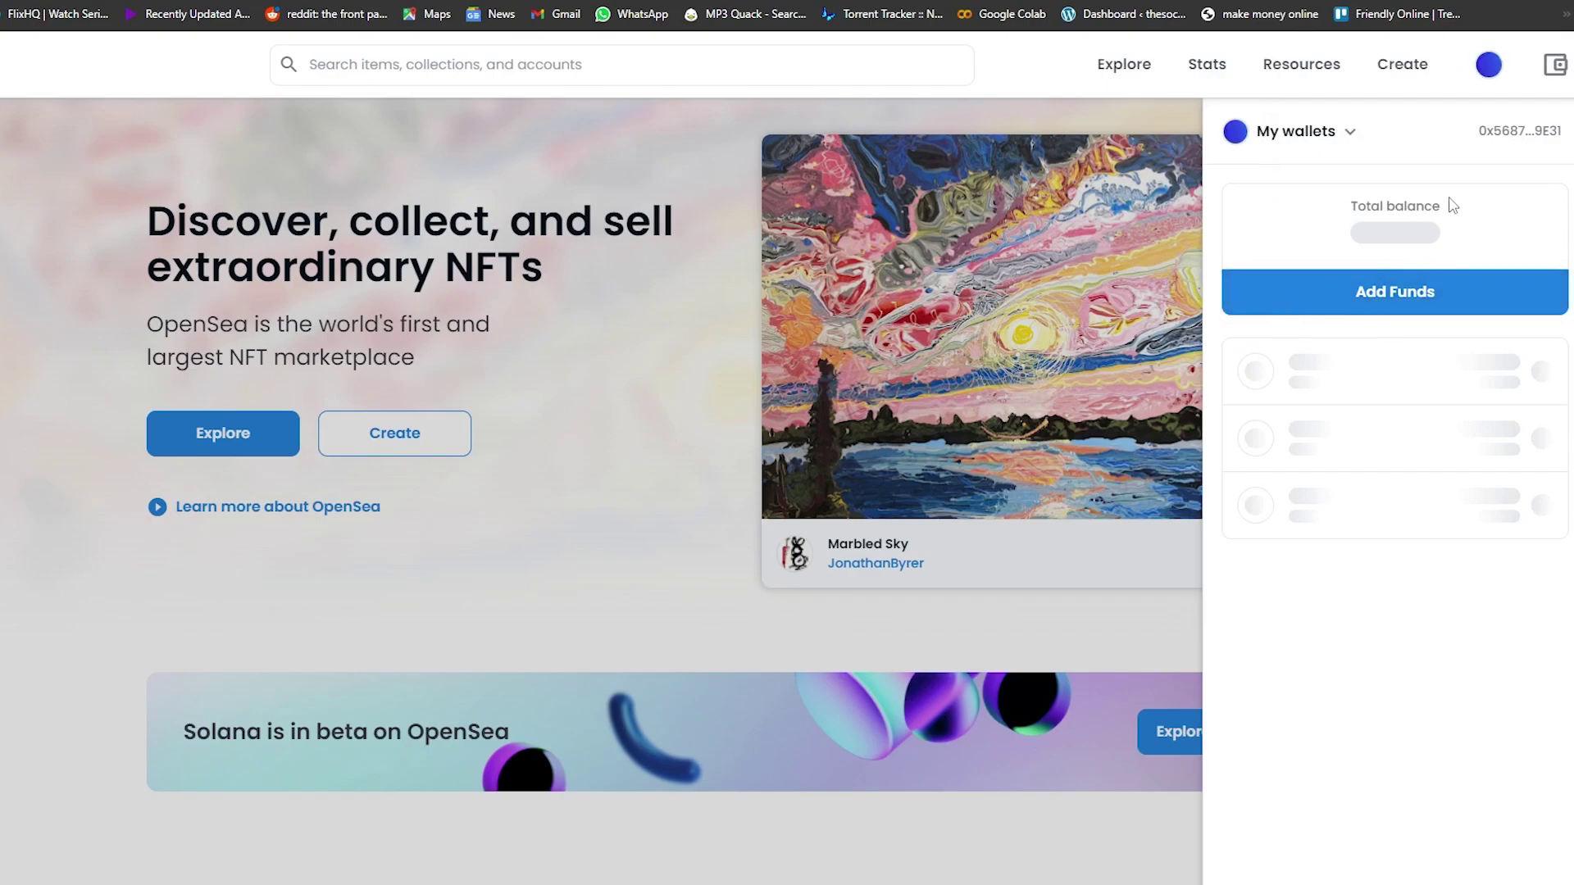
{"action": "left_click", "coordinate": [682, 136]}
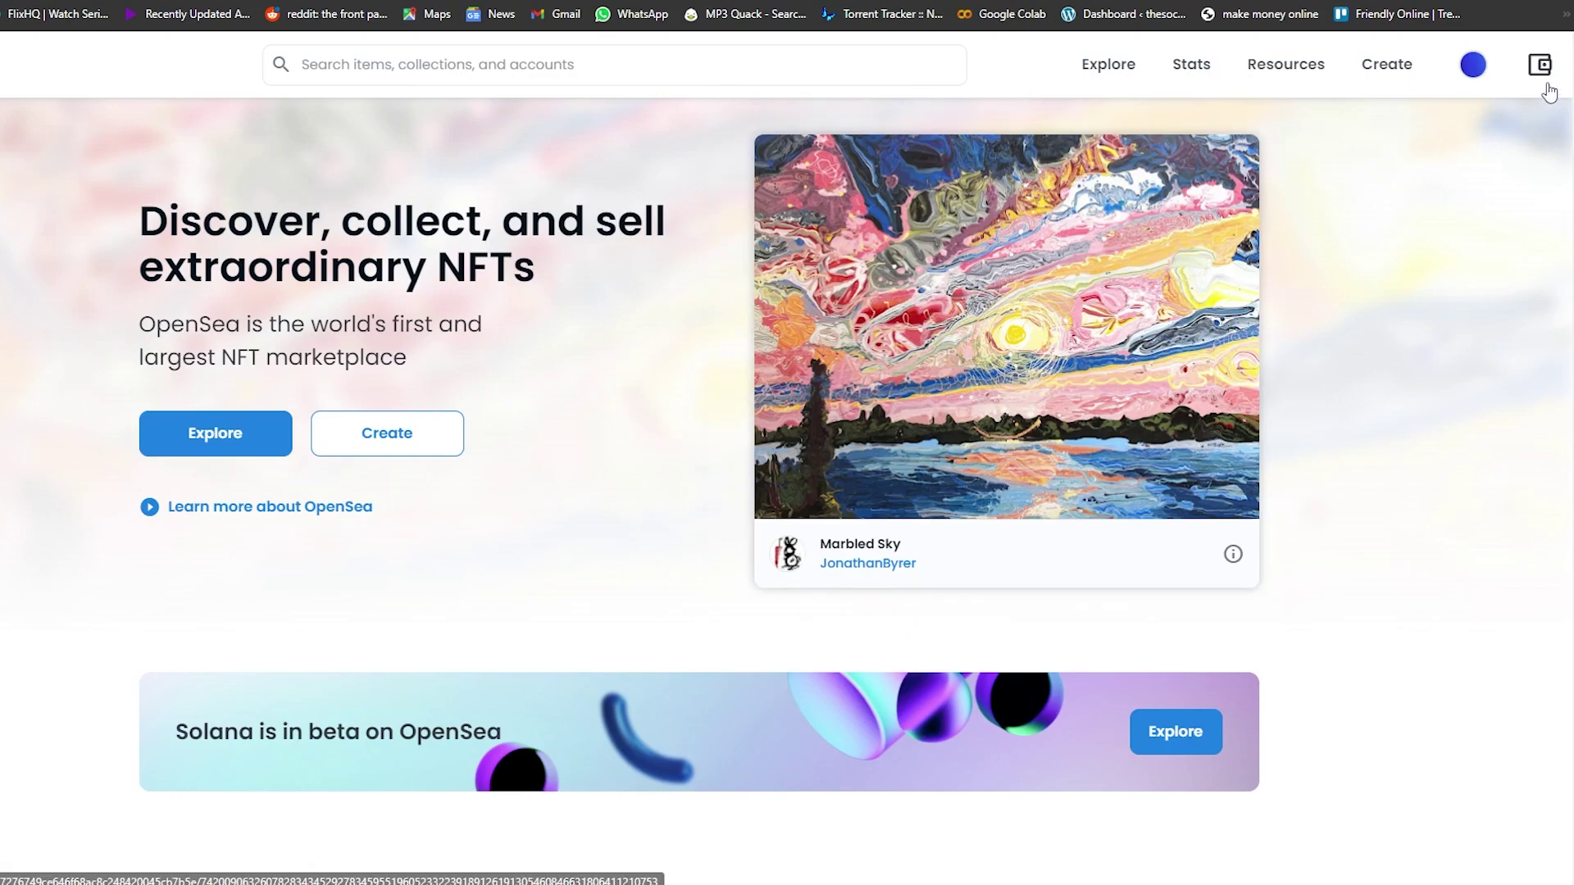
Go to the account's own collections and start creating a new collection.
{"action": "mouse_move", "coordinate": [1467, 66]}
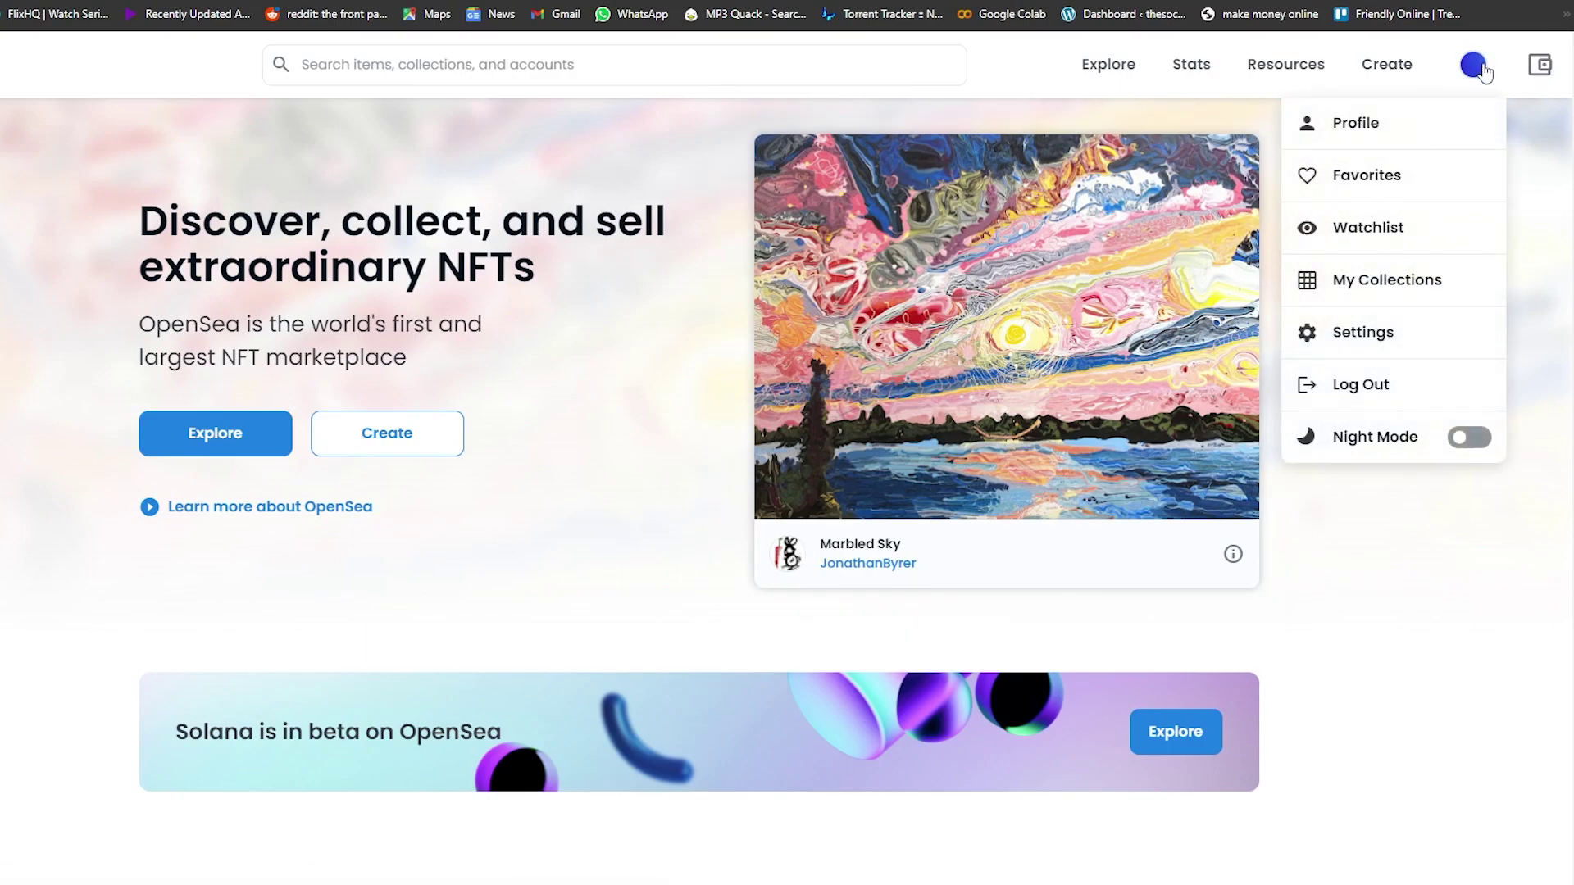
{"action": "left_click", "coordinate": [1390, 289]}
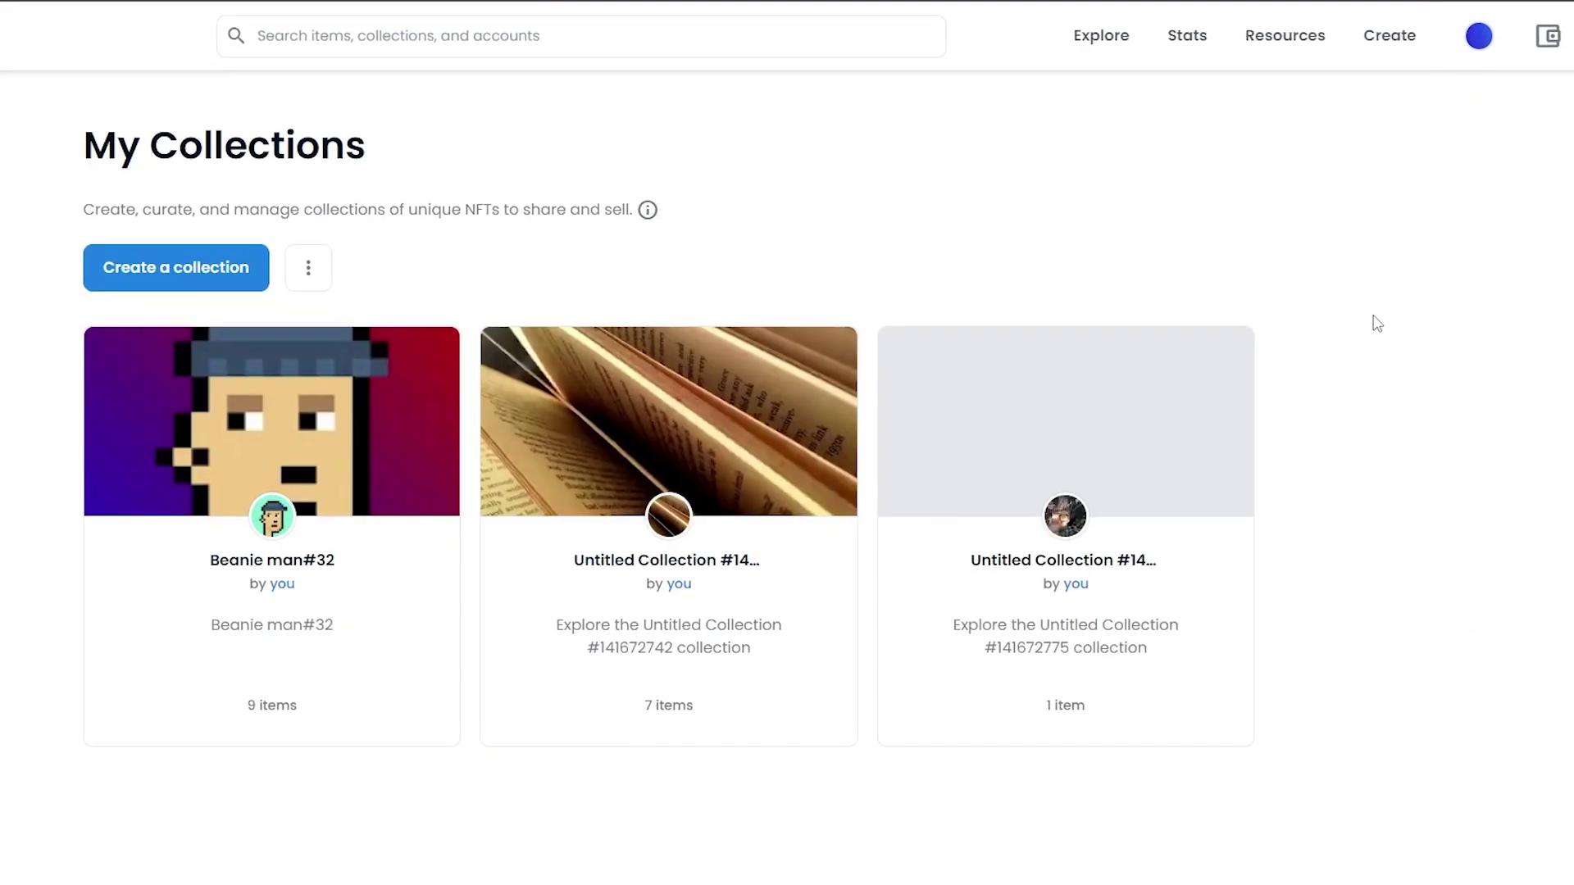
{"action": "left_click", "coordinate": [148, 286]}
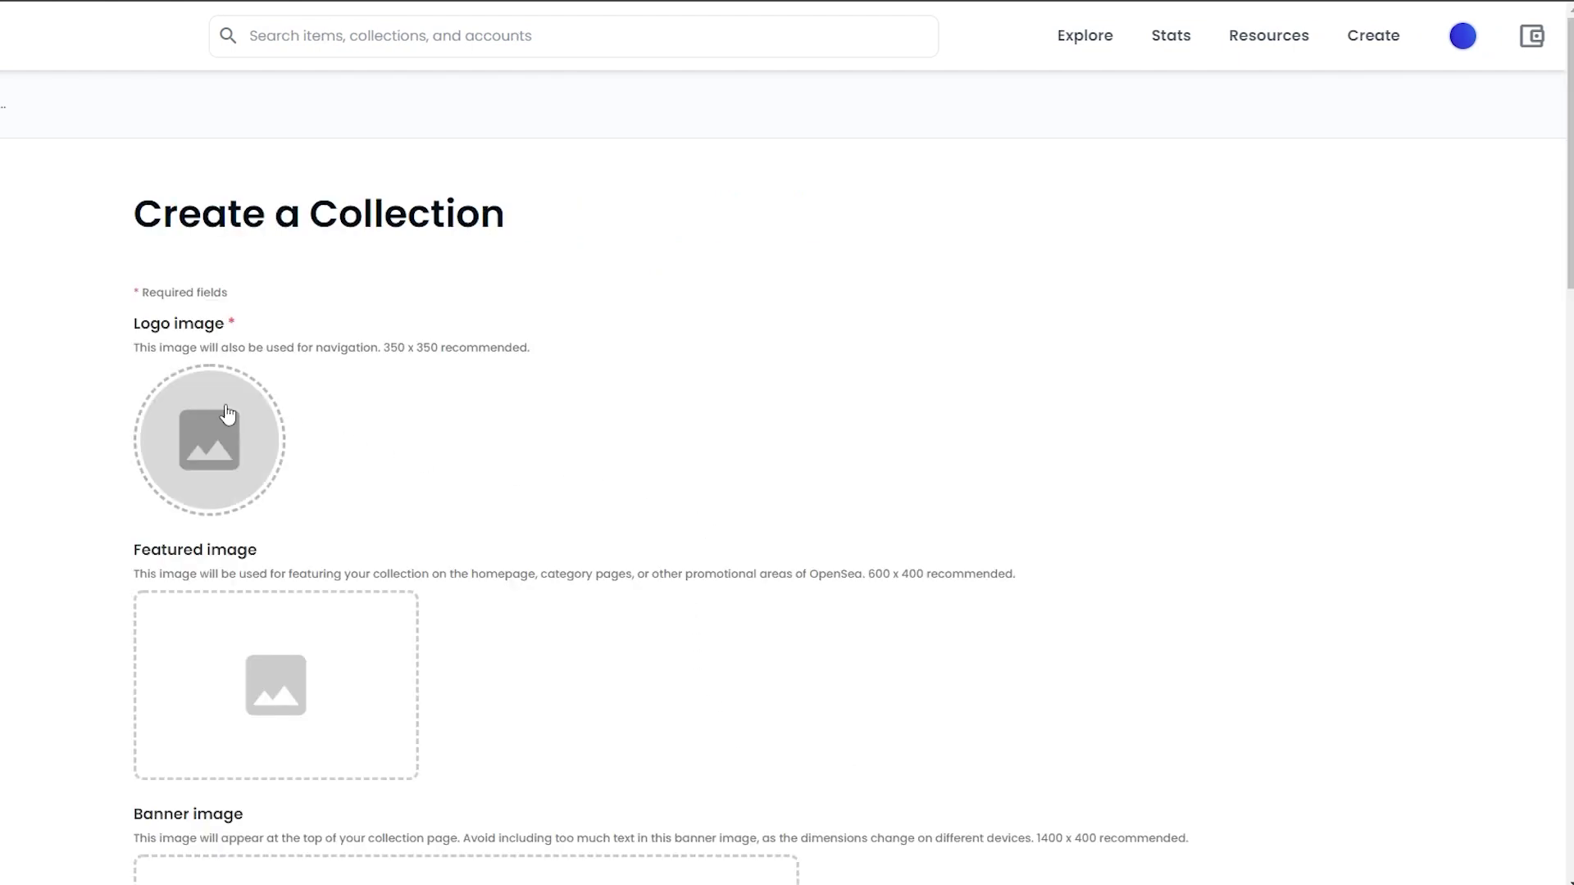
Review the collection form's fields, from the images, name and links through creator earnings, blockchain and payment tokens to the display theme.
{"action": "scroll", "coordinate": [281, 474], "scroll_direction": "down", "scroll_amount": 2}
{"action": "scroll", "coordinate": [394, 354], "scroll_direction": "down", "scroll_amount": 4}
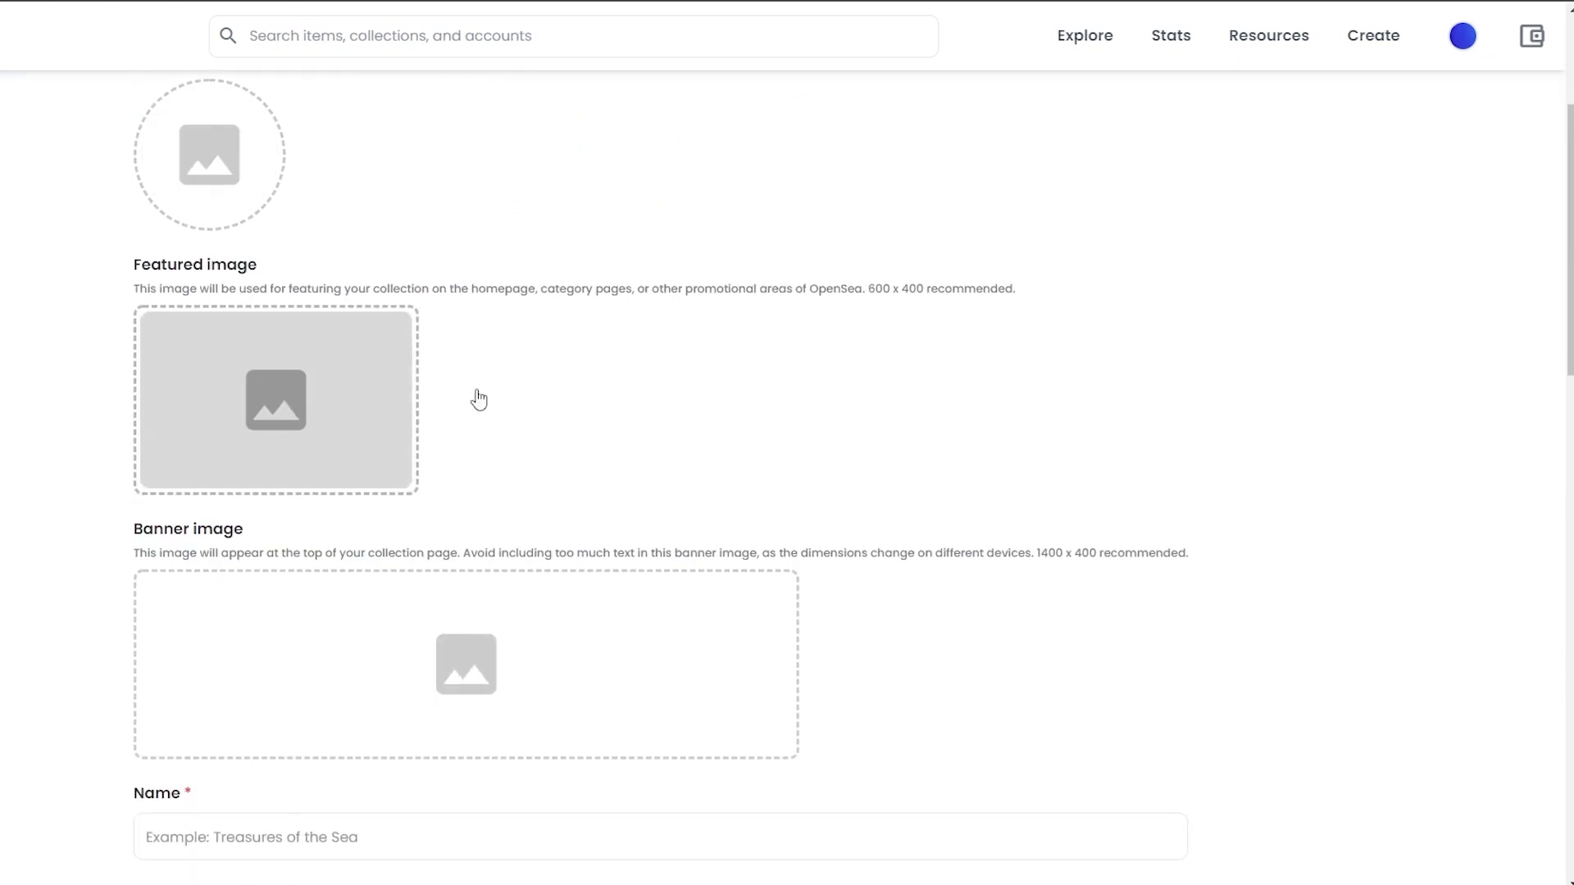
{"action": "scroll", "coordinate": [374, 406], "scroll_direction": "down", "scroll_amount": 2}
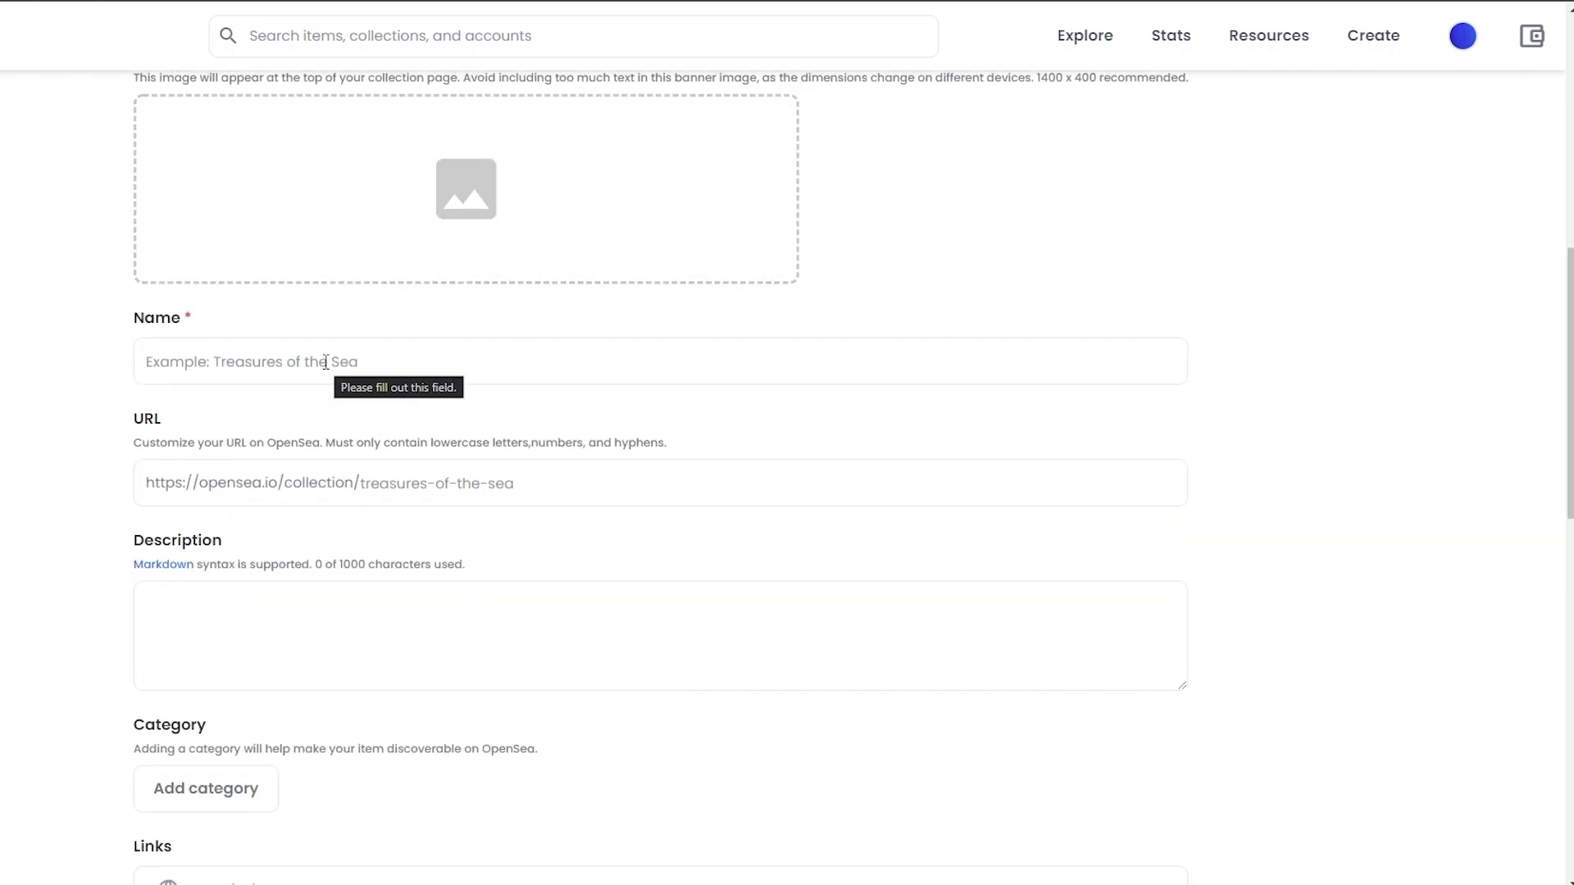
{"action": "scroll", "coordinate": [159, 319], "scroll_direction": "down", "scroll_amount": 3}
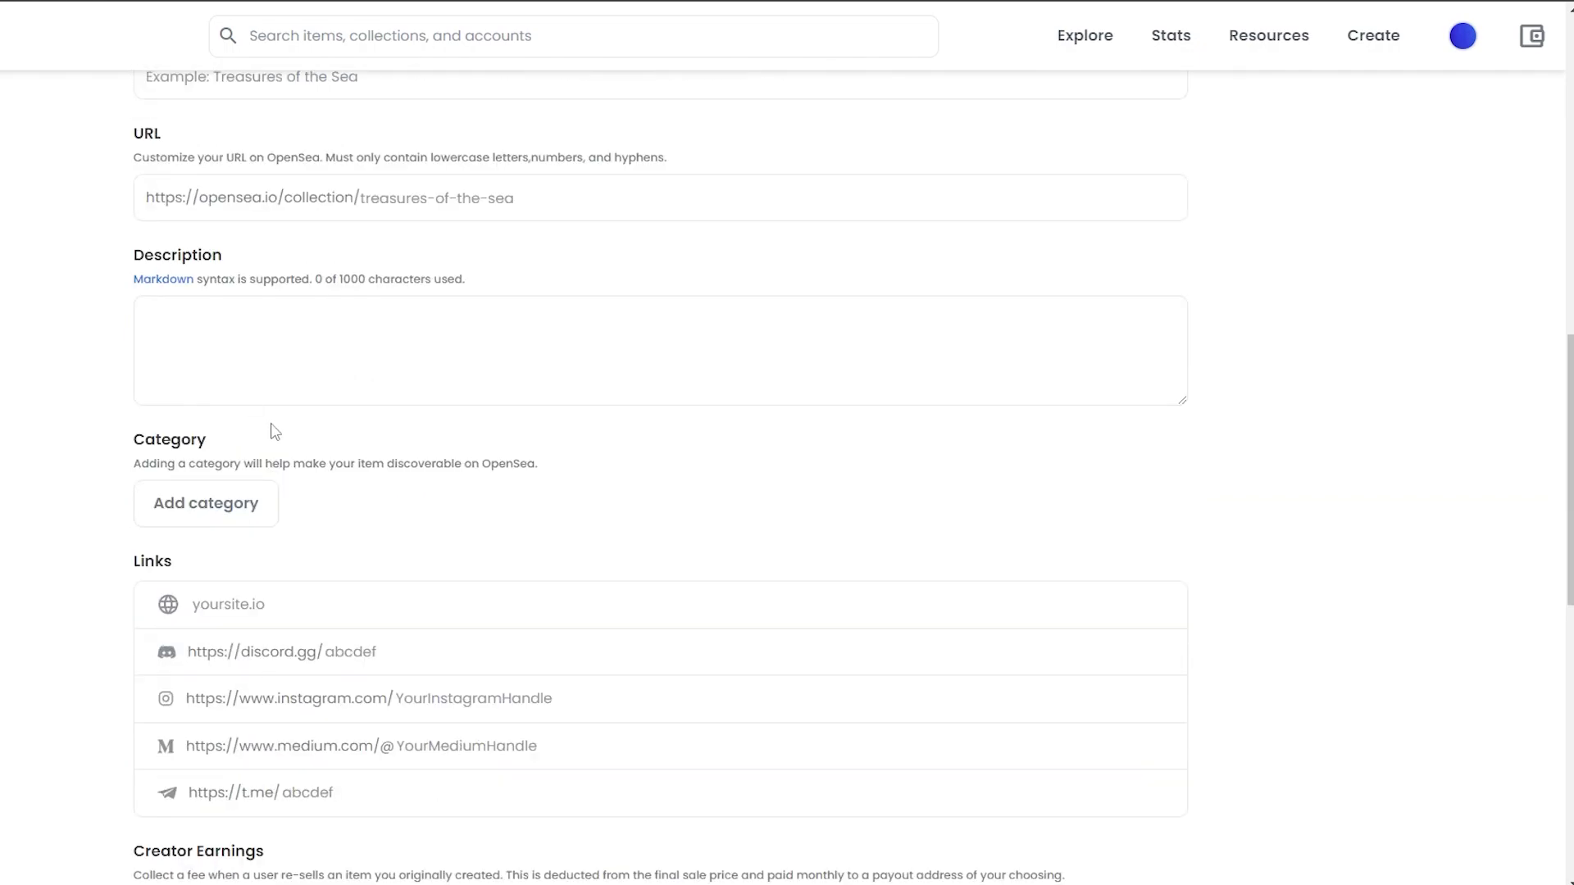
{"action": "scroll", "coordinate": [275, 432], "scroll_direction": "down", "scroll_amount": 4}
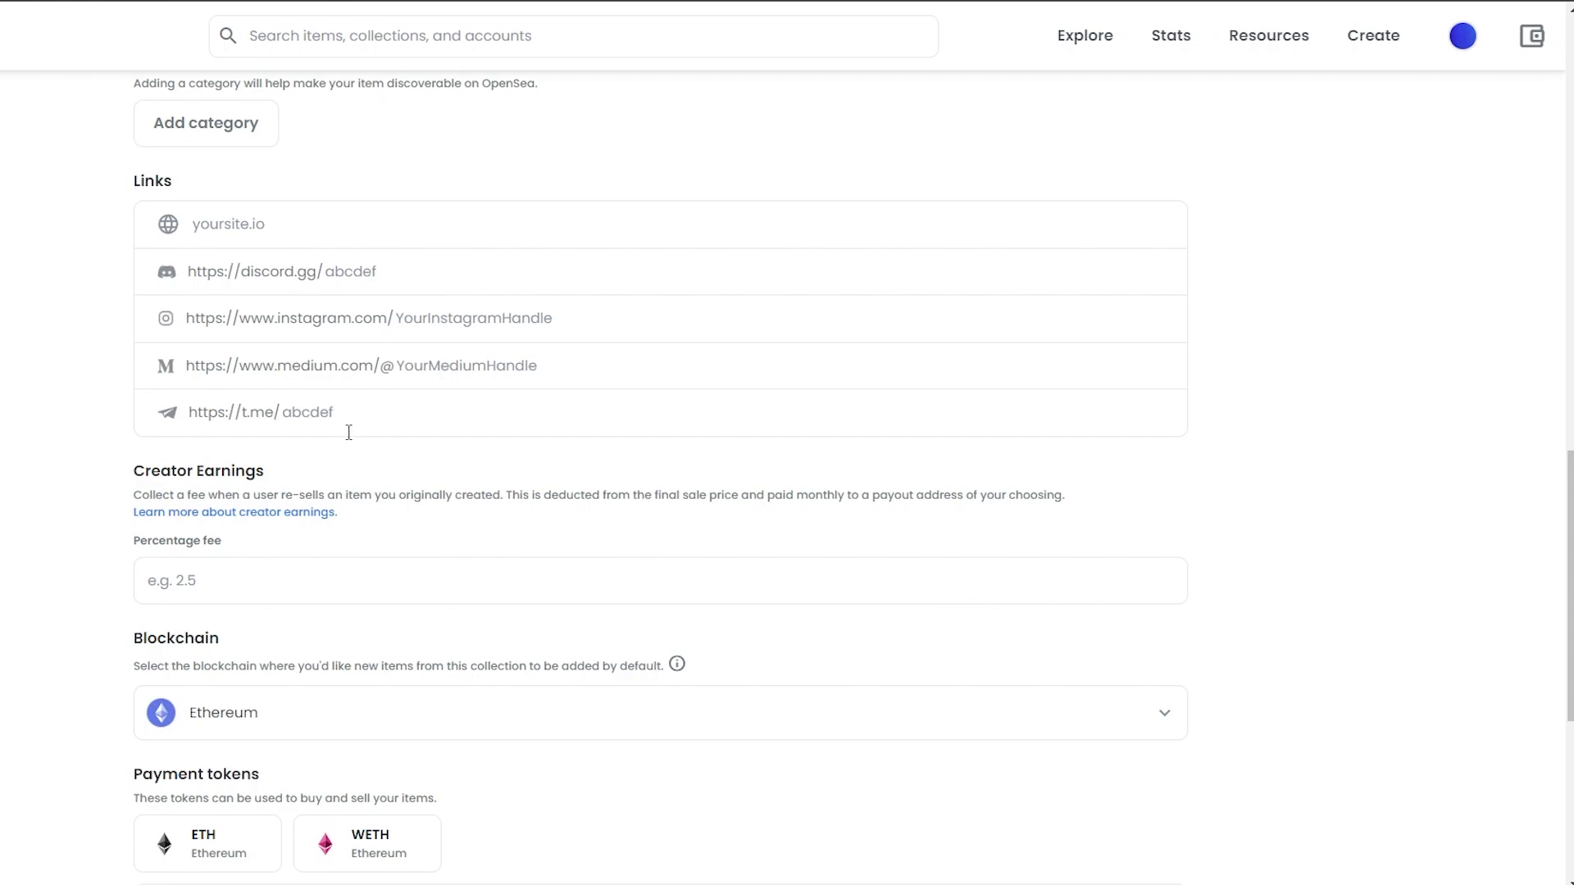
{"action": "scroll", "coordinate": [349, 432], "scroll_direction": "down", "scroll_amount": 2}
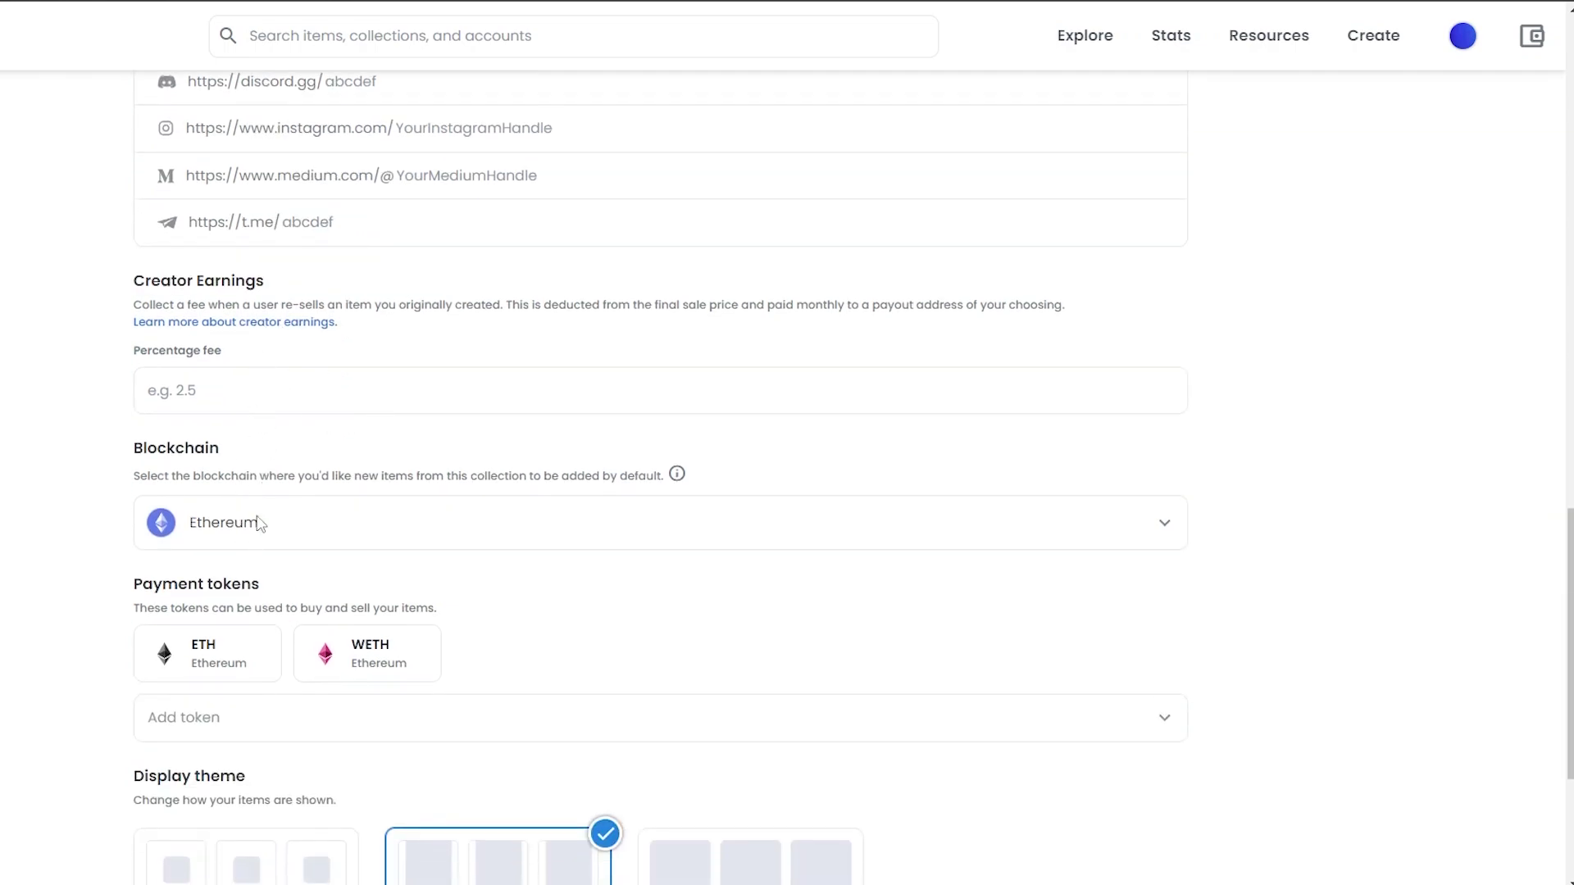
{"action": "scroll", "coordinate": [299, 533], "scroll_direction": "down", "scroll_amount": 1}
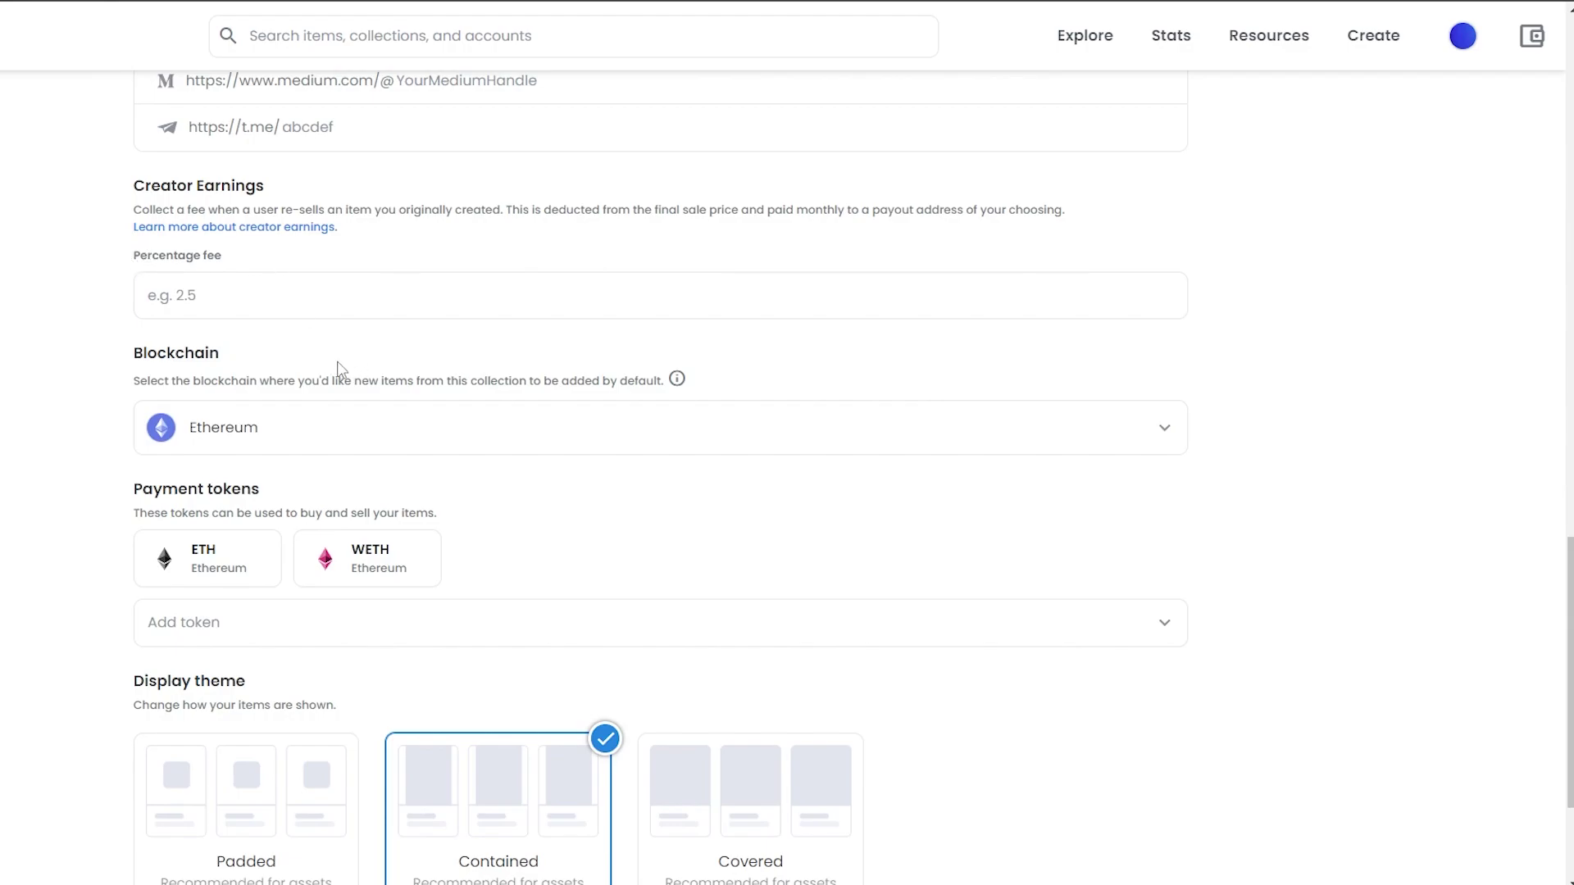
{"action": "scroll", "coordinate": [320, 379], "scroll_direction": "down", "scroll_amount": 2}
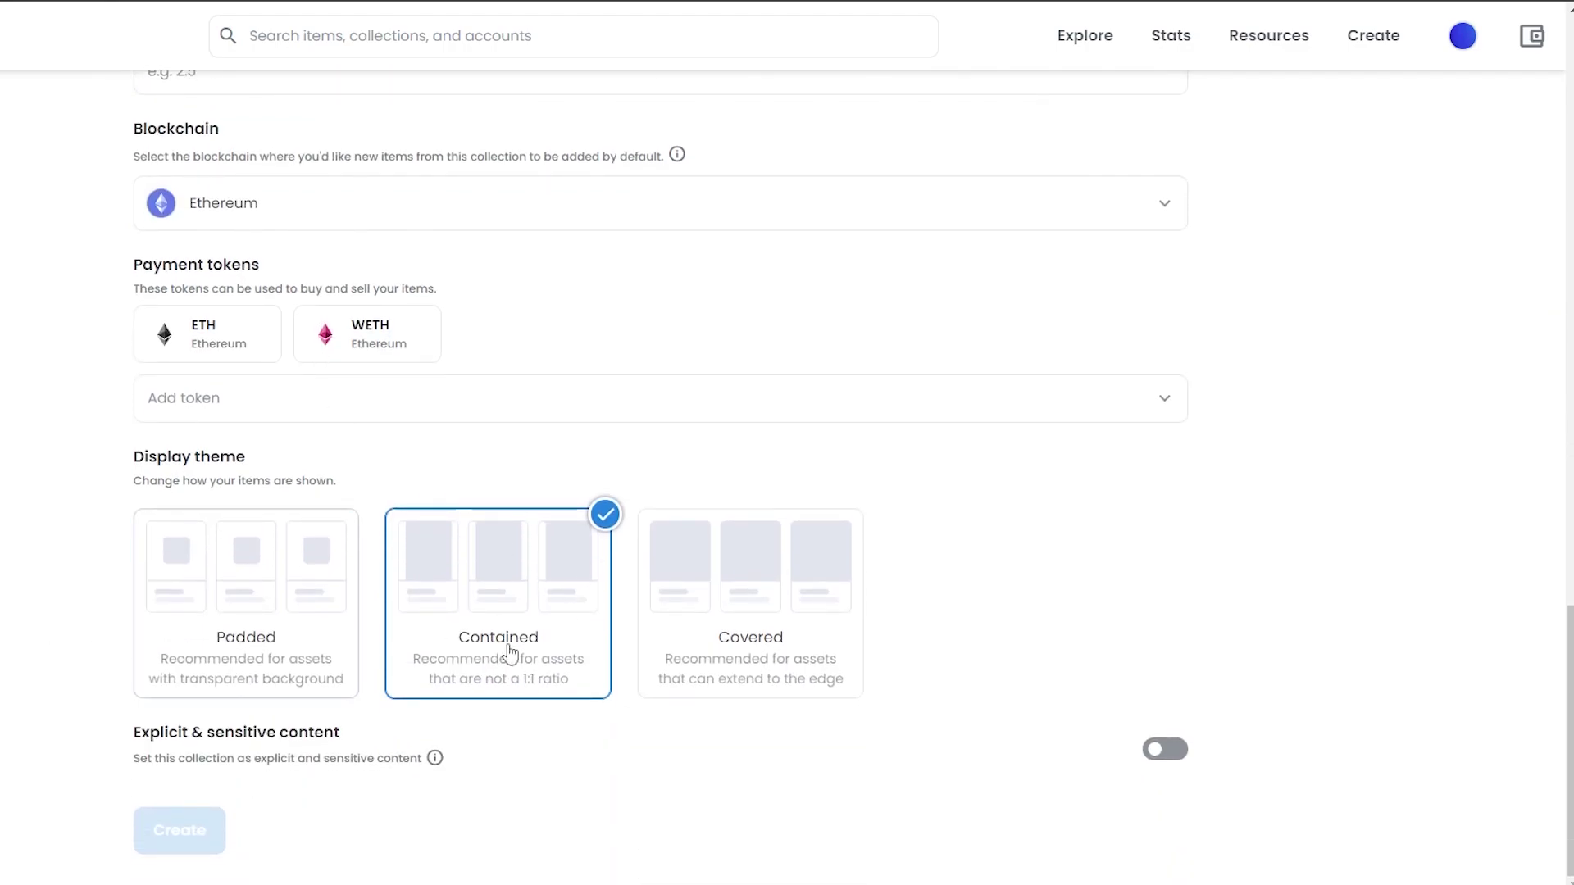
{"action": "scroll", "coordinate": [768, 618], "scroll_direction": "up", "scroll_amount": 15}
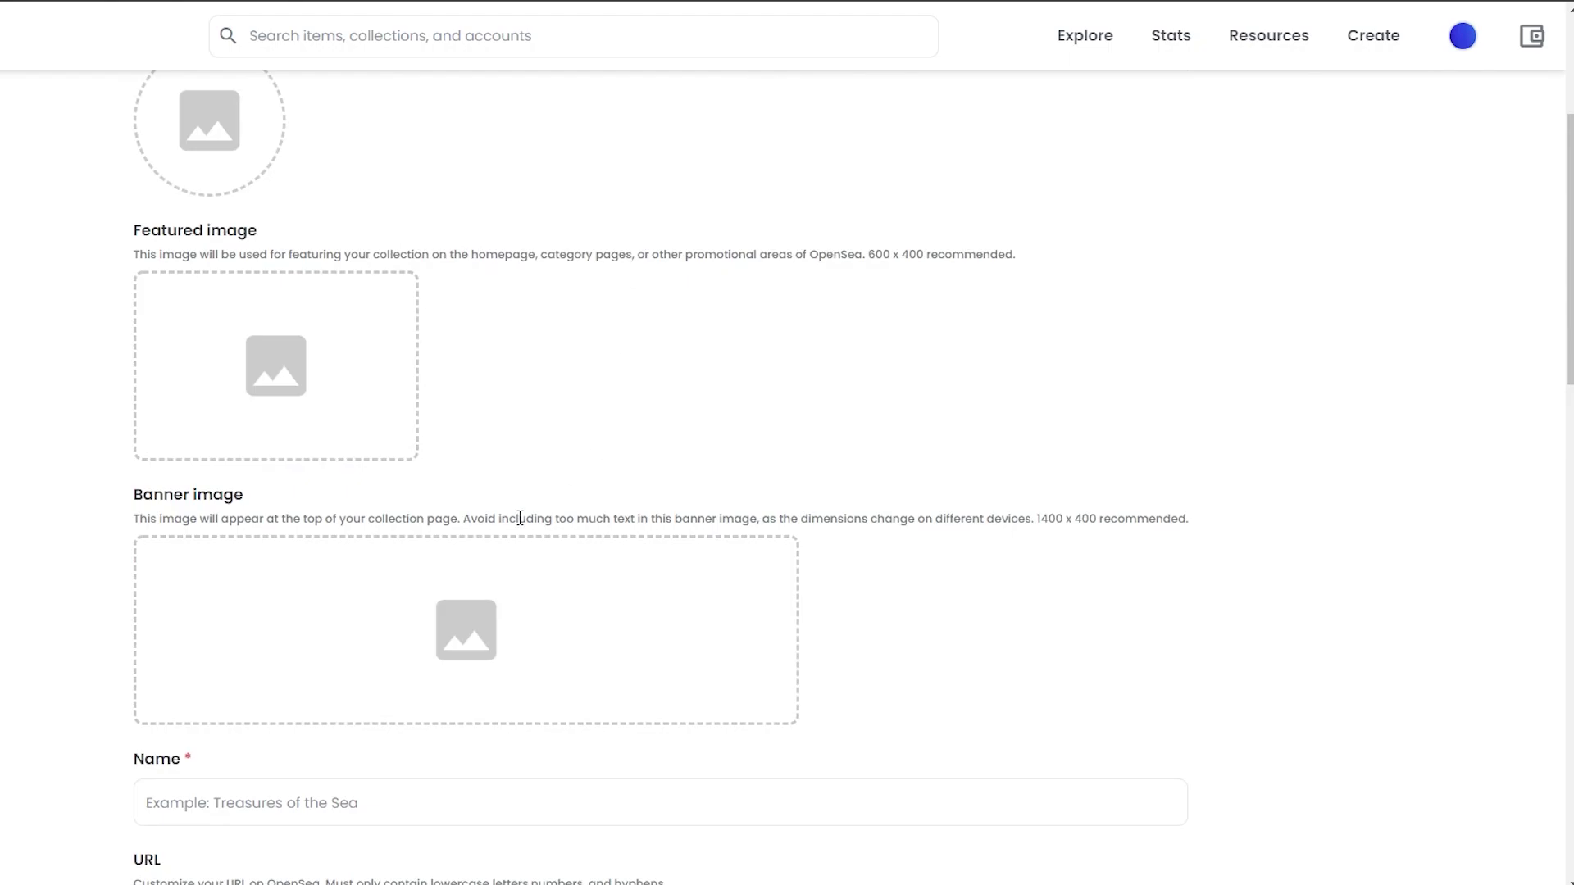
Set the logo image to picture 0 from the Crypto punks > collection > assets folder on Local Disk (D:).
{"action": "scroll", "coordinate": [541, 651], "scroll_direction": "up", "scroll_amount": 3}
{"action": "left_click", "coordinate": [189, 408]}
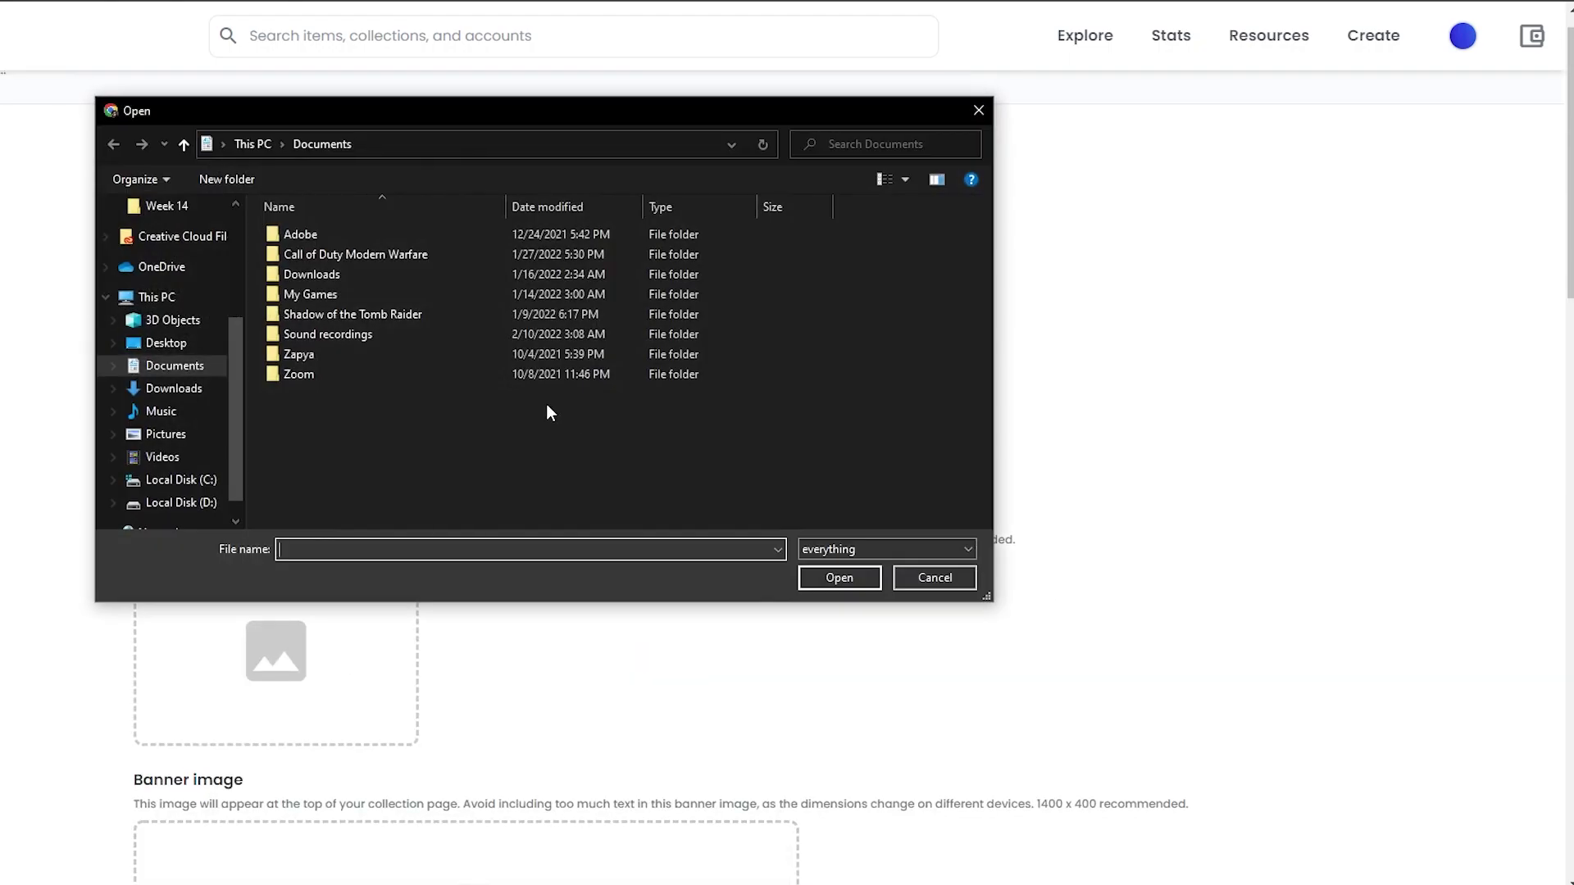
{"action": "scroll", "coordinate": [164, 467], "scroll_direction": "down", "scroll_amount": 1}
{"action": "left_click", "coordinate": [176, 480]}
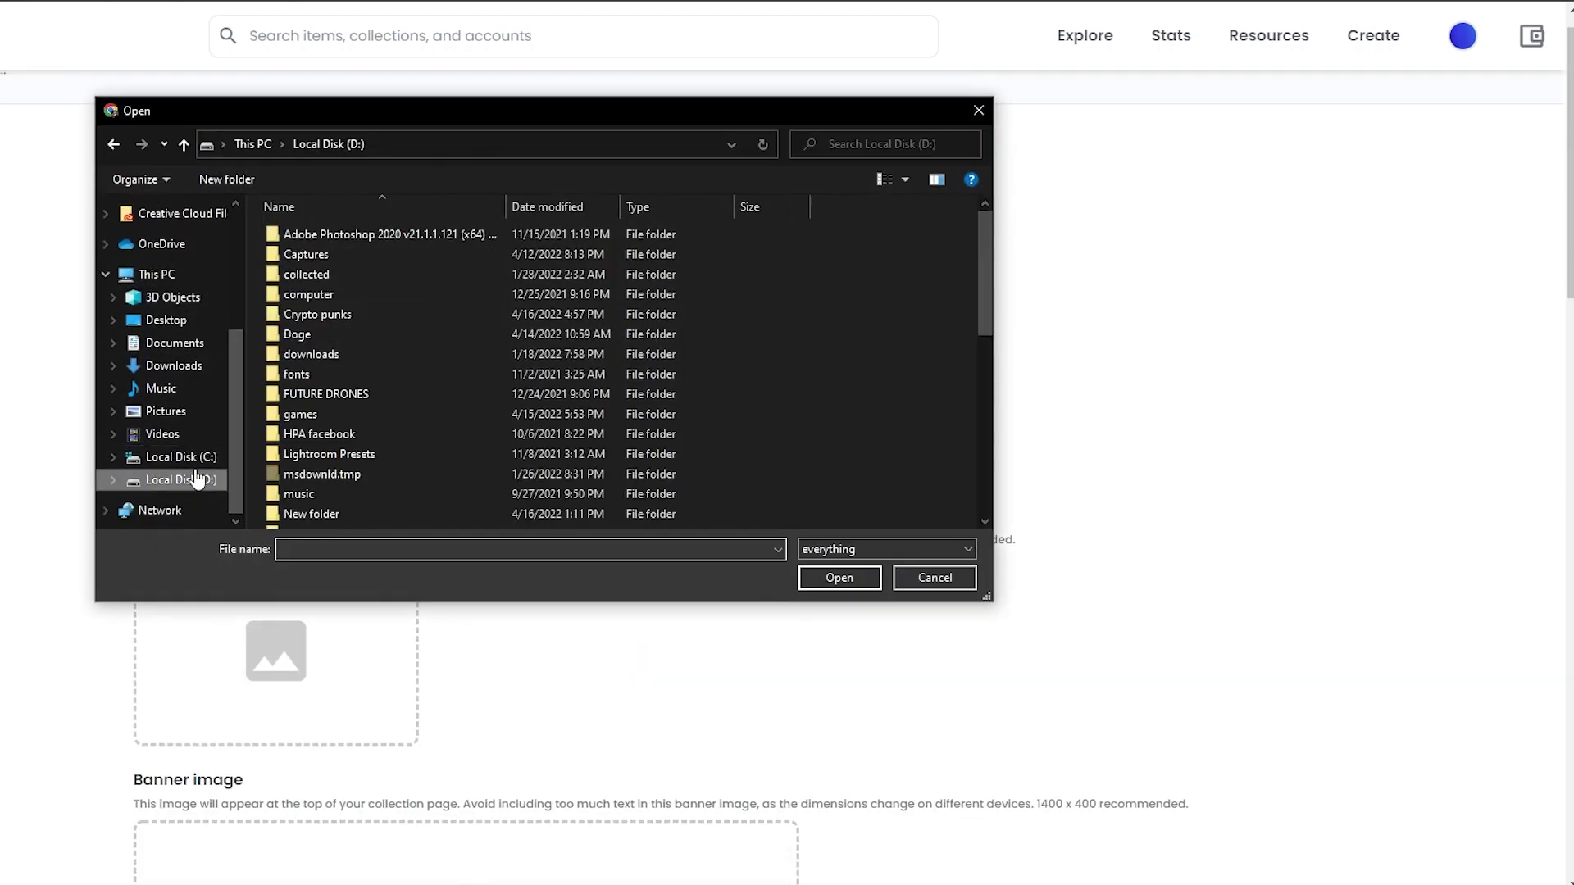
{"action": "double_click", "coordinate": [349, 314]}
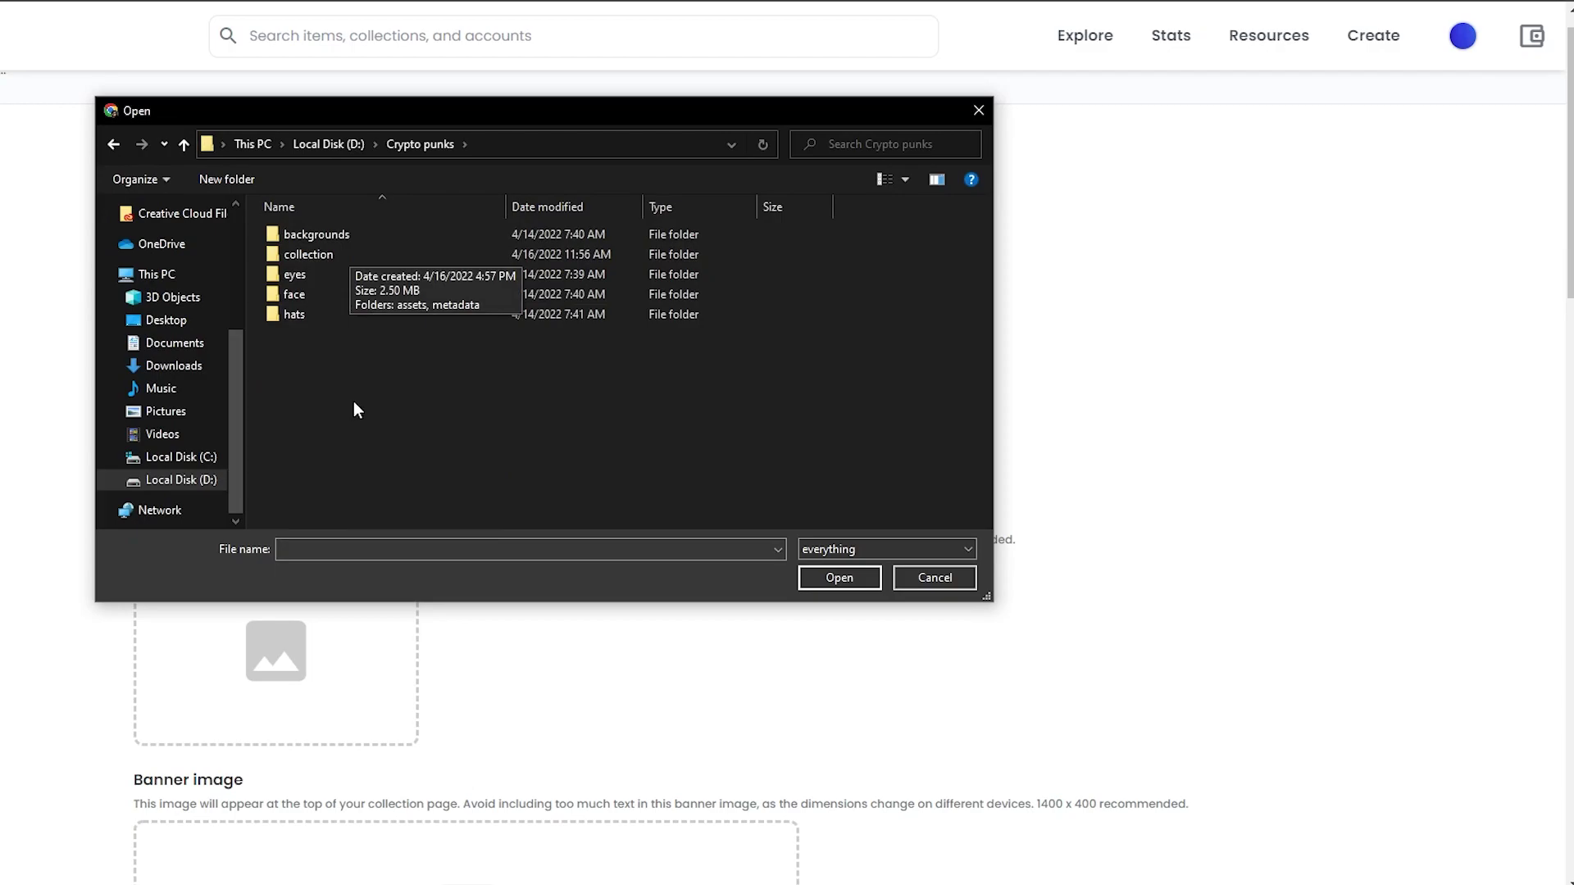
{"action": "double_click", "coordinate": [349, 254]}
{"action": "double_click", "coordinate": [348, 256]}
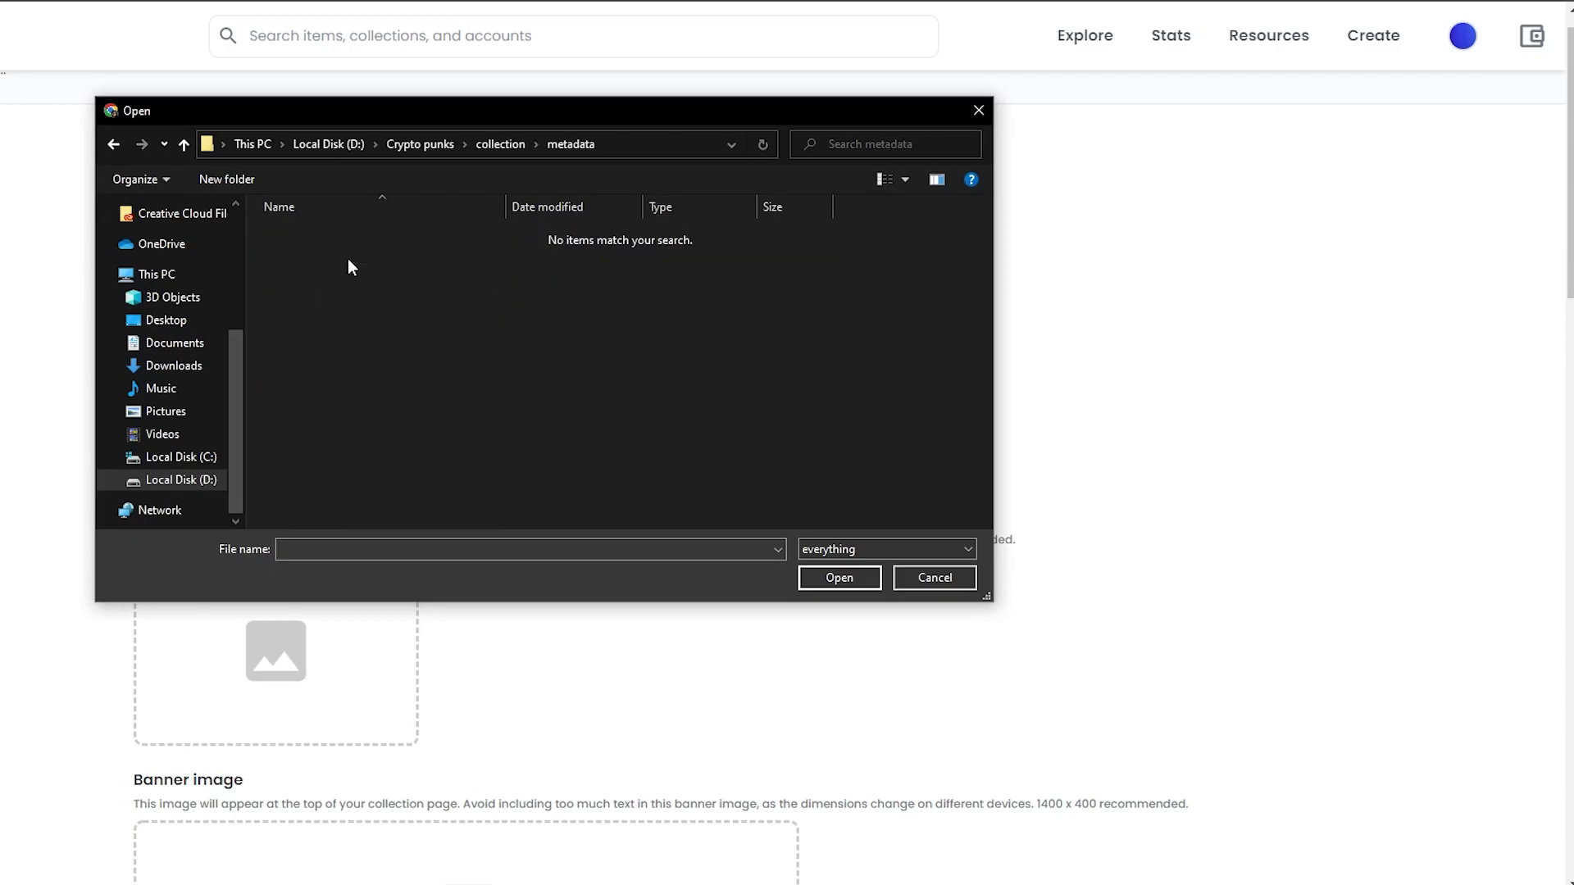
{"action": "key", "text": "alt+Left"}
{"action": "double_click", "coordinate": [348, 237]}
{"action": "double_click", "coordinate": [336, 268]}
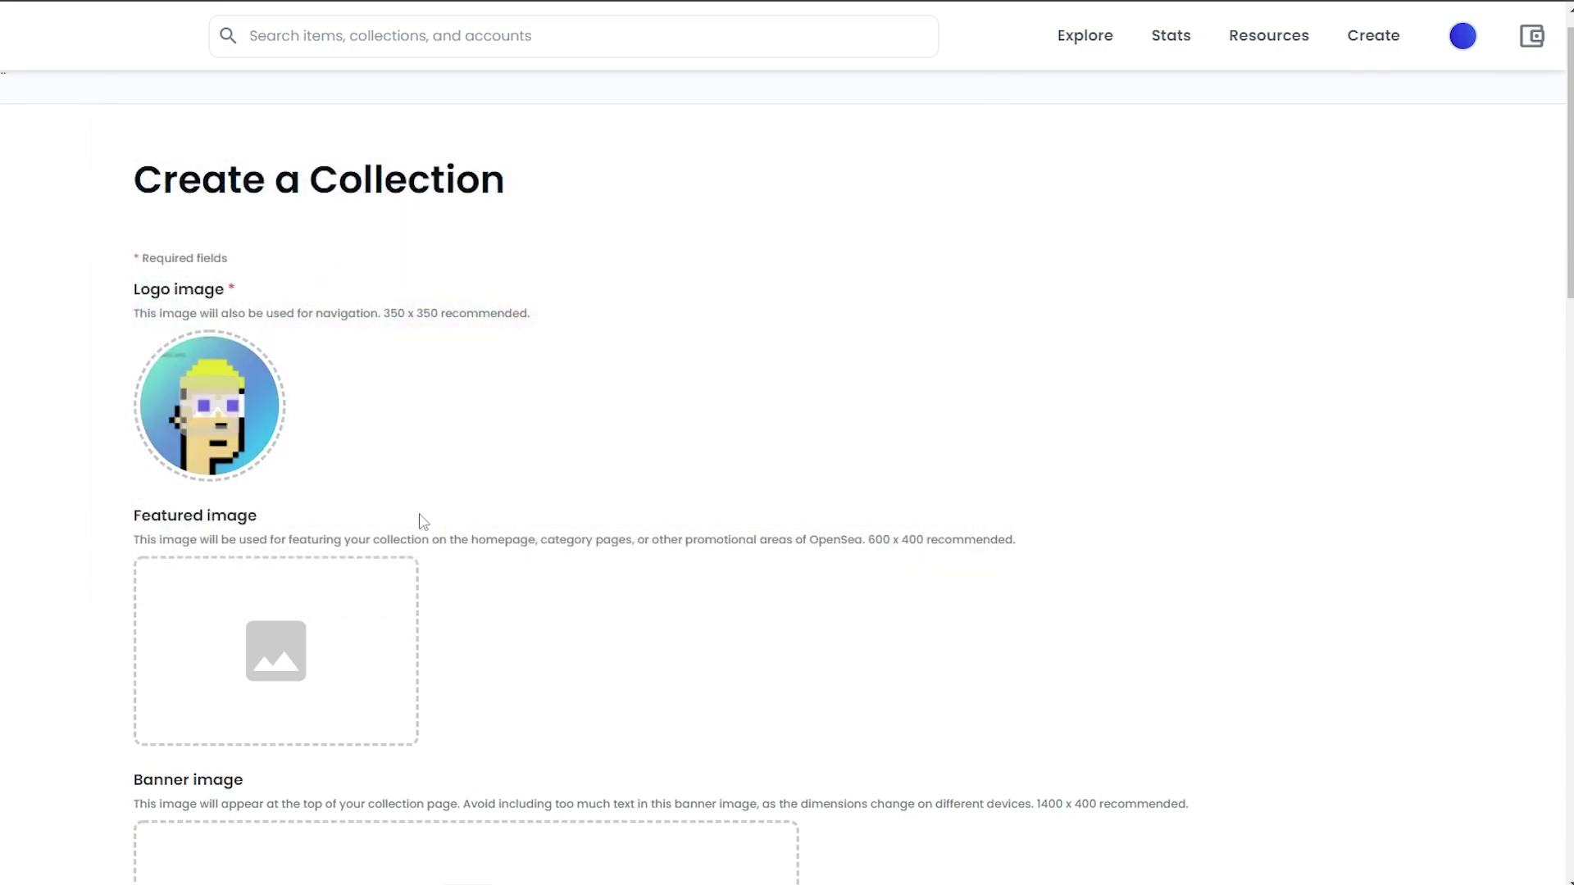
Set the collection's featured image to picture 22 from the assets folder.
{"action": "scroll", "coordinate": [485, 538], "scroll_direction": "down", "scroll_amount": 5}
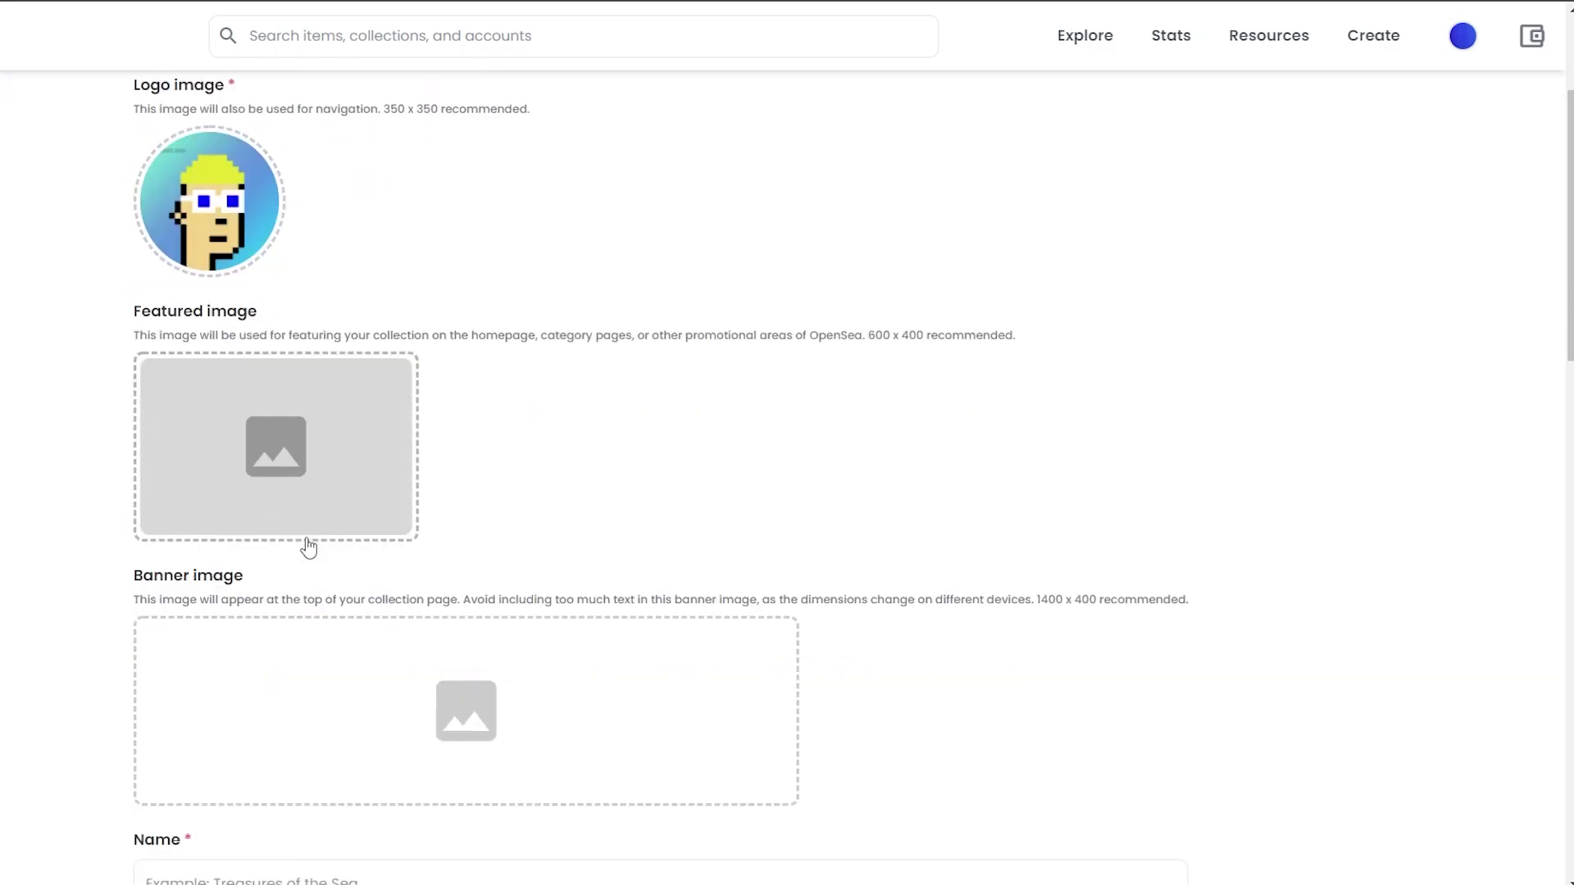
{"action": "left_click", "coordinate": [197, 146]}
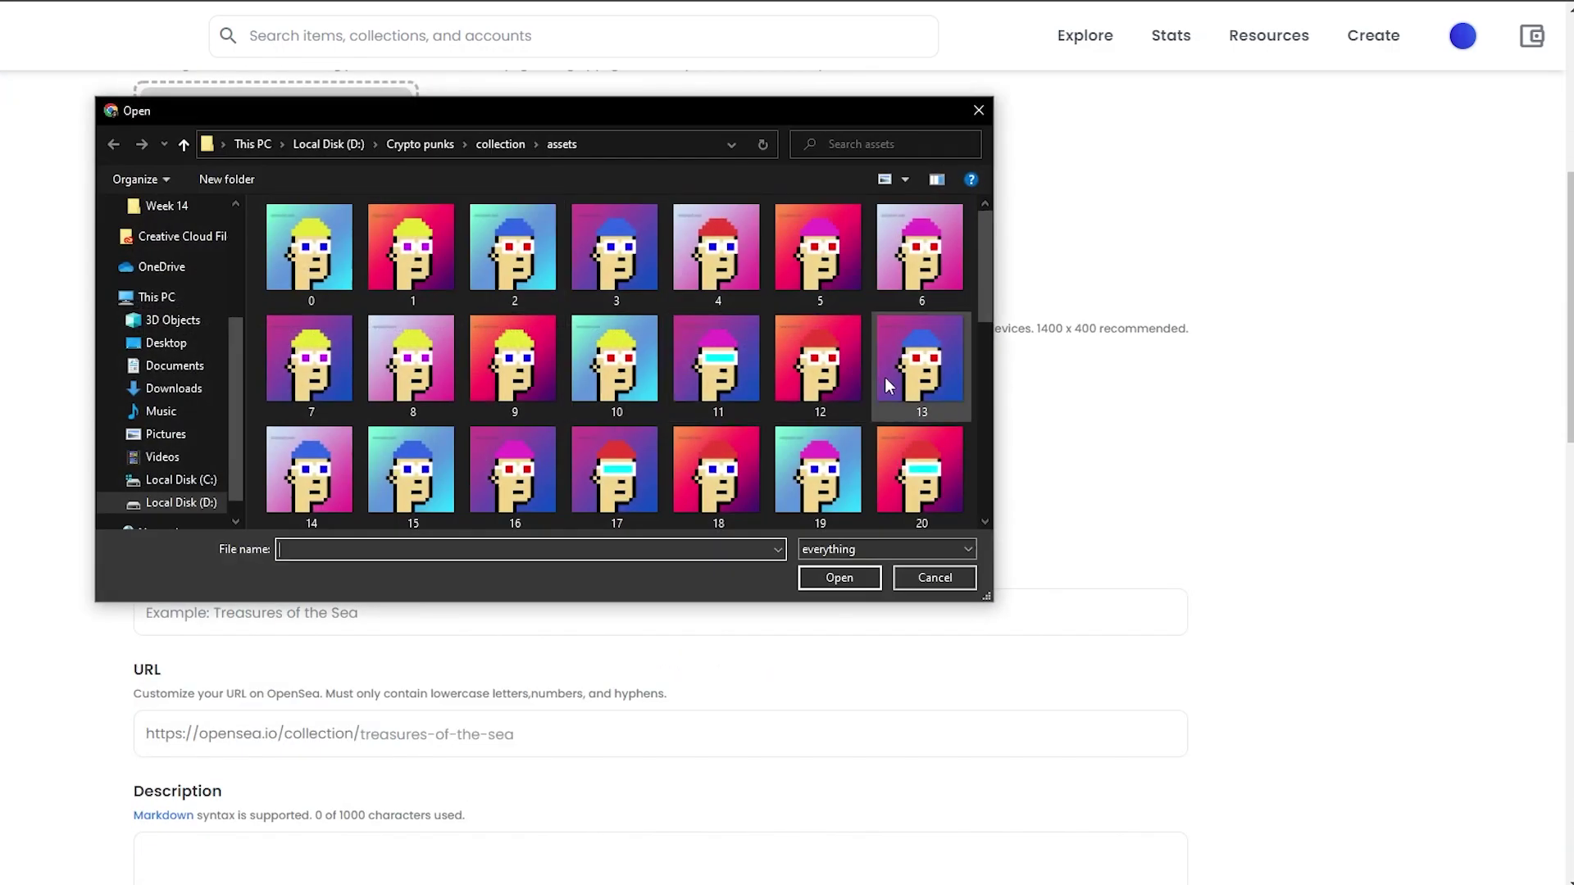
{"action": "scroll", "coordinate": [852, 493], "scroll_direction": "down", "scroll_amount": 3}
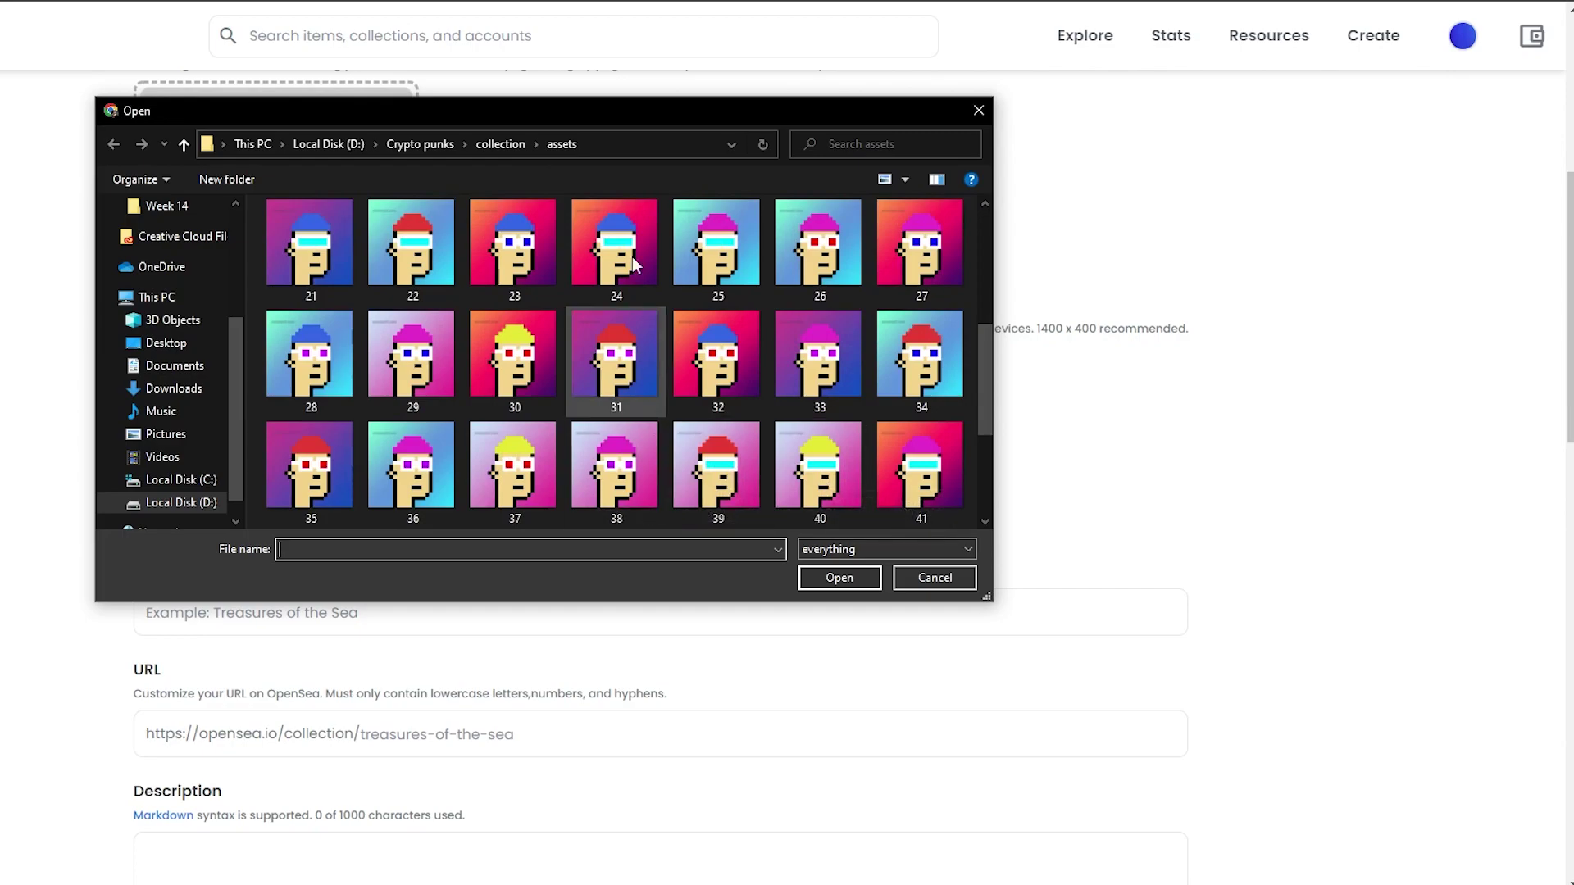
{"action": "double_click", "coordinate": [442, 254]}
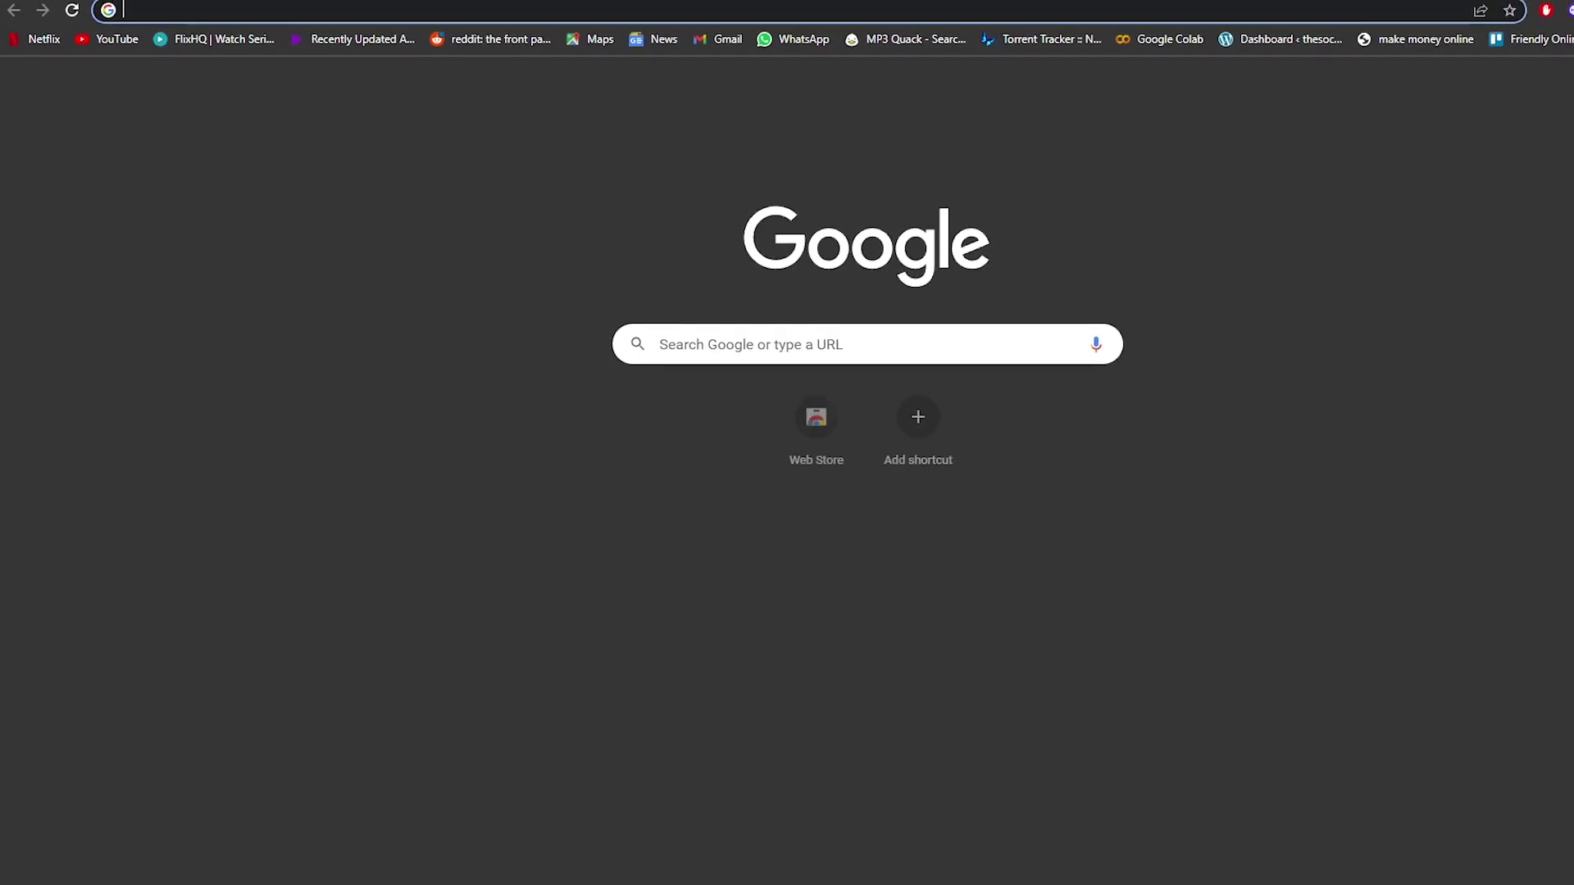
Switch to ResizeImage.net in the browser and upload picture 15 from the assets folder.
{"action": "type", "text": "r"}
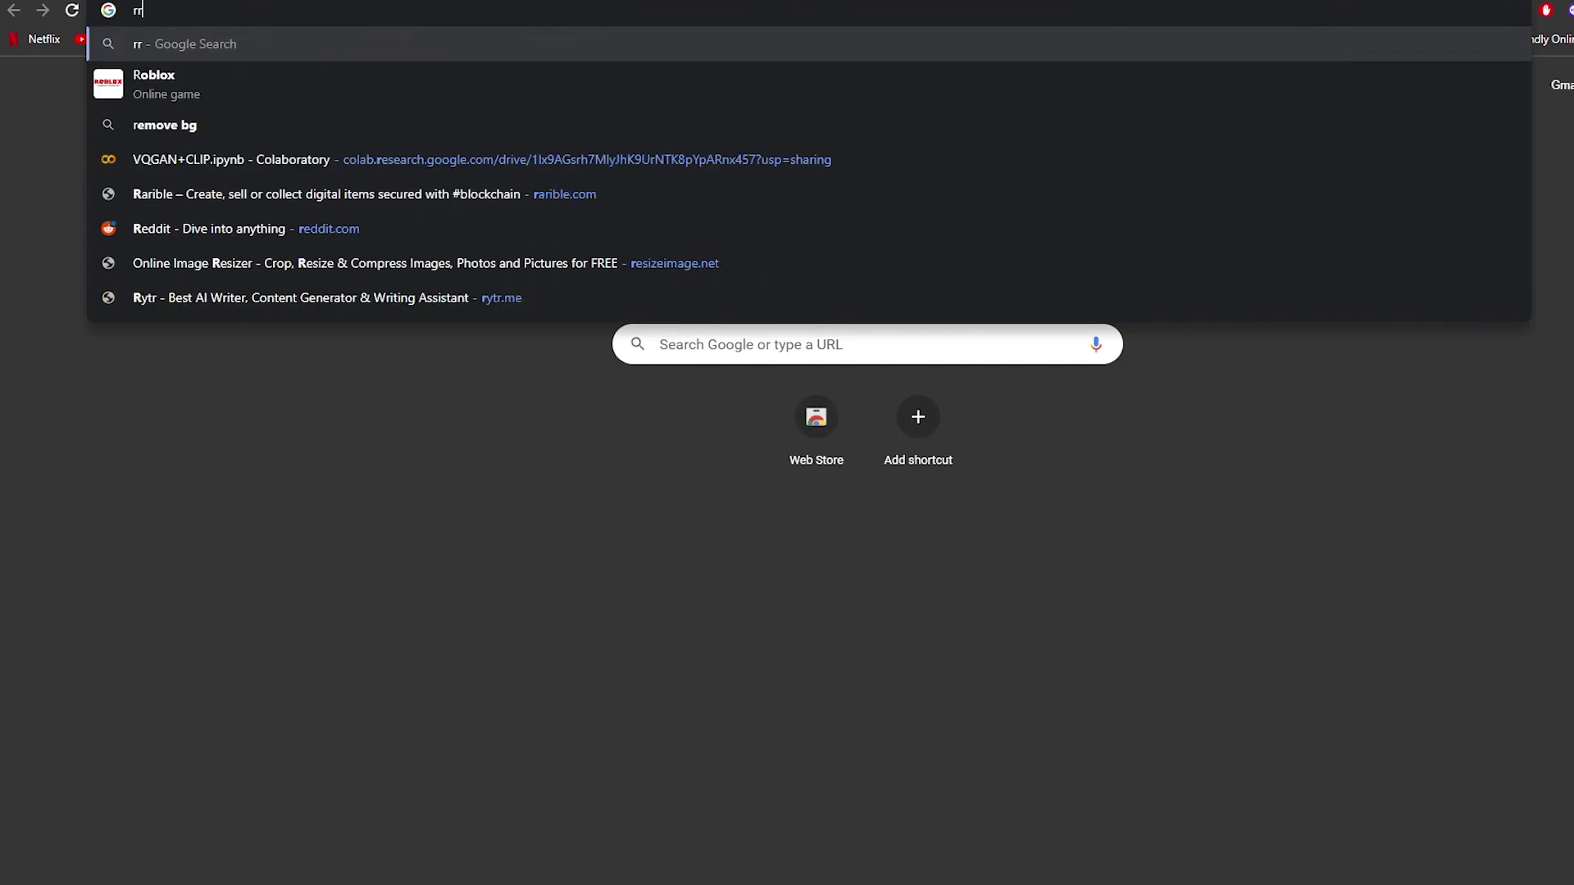
{"action": "type", "text": "e"}
{"action": "key", "text": "Return"}
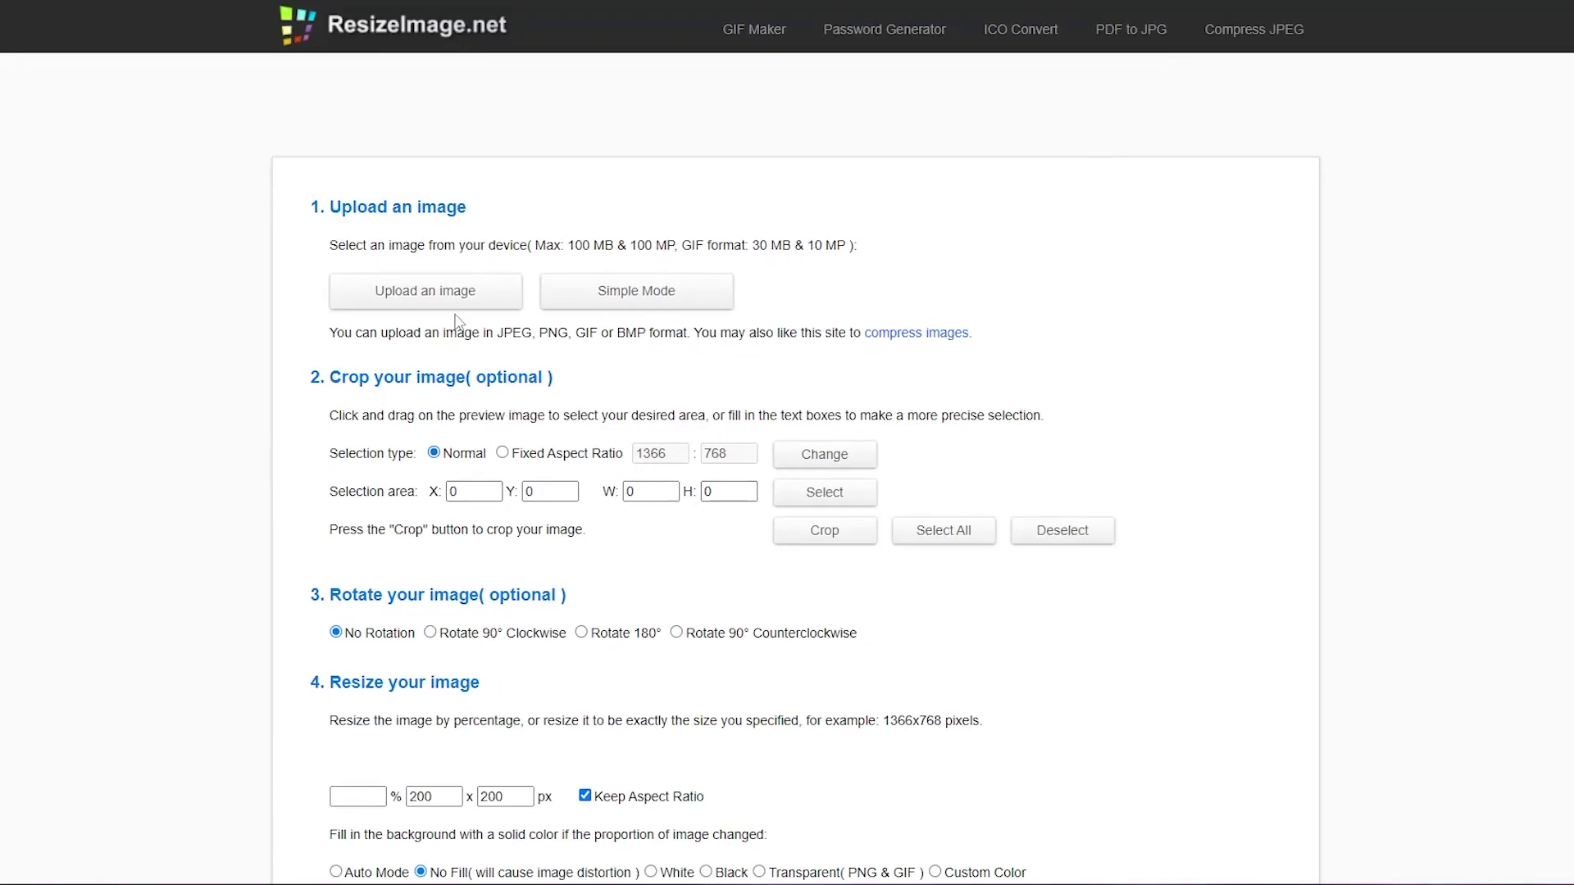
{"action": "left_click", "coordinate": [457, 302]}
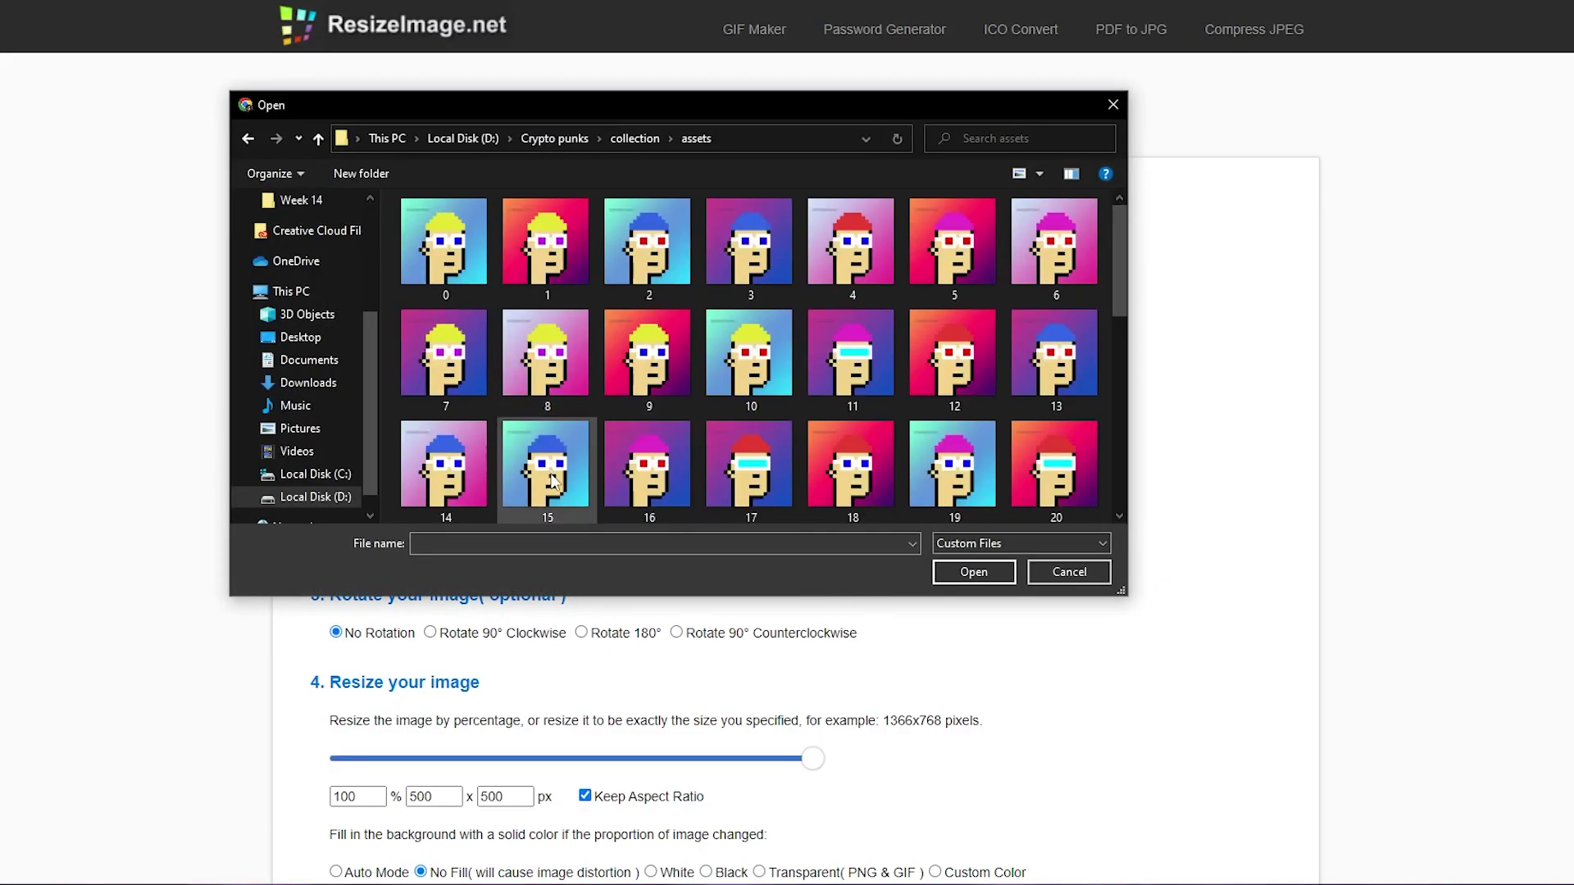
{"action": "double_click", "coordinate": [551, 474]}
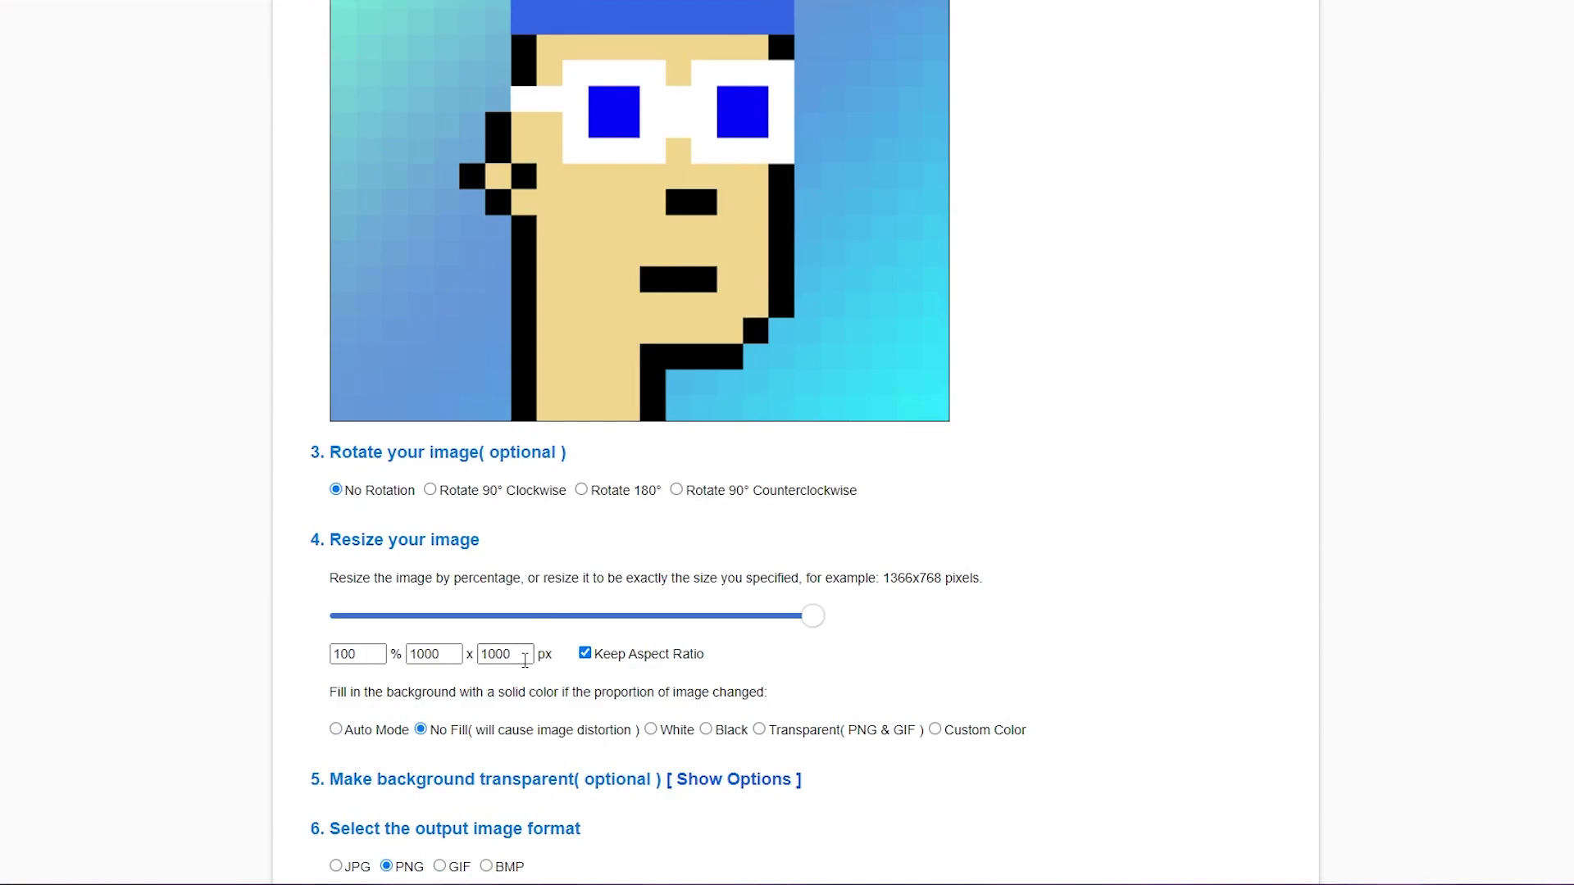
Resize the uploaded picture to 1400 x 400 px with Keep Aspect Ratio turned off.
{"action": "left_click", "coordinate": [430, 653]}
{"action": "left_click", "coordinate": [584, 652]}
{"action": "left_click", "coordinate": [427, 656]}
{"action": "double_click", "coordinate": [513, 661]}
{"action": "type", "text": "400"}
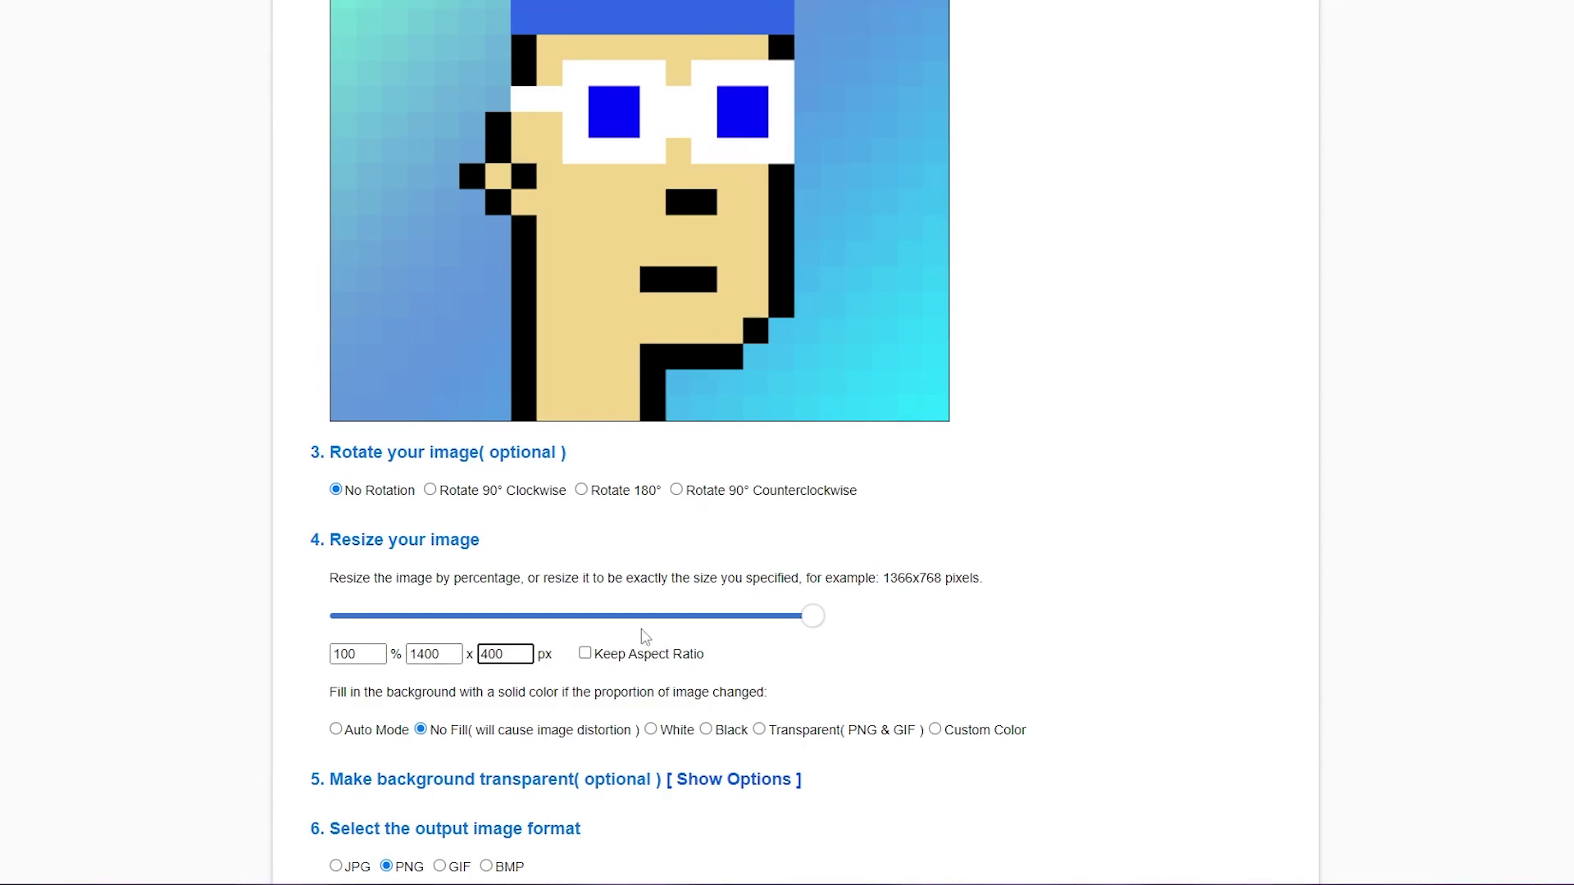
{"action": "scroll", "coordinate": [421, 657], "scroll_direction": "down", "scroll_amount": 5}
{"action": "left_click", "coordinate": [419, 668]}
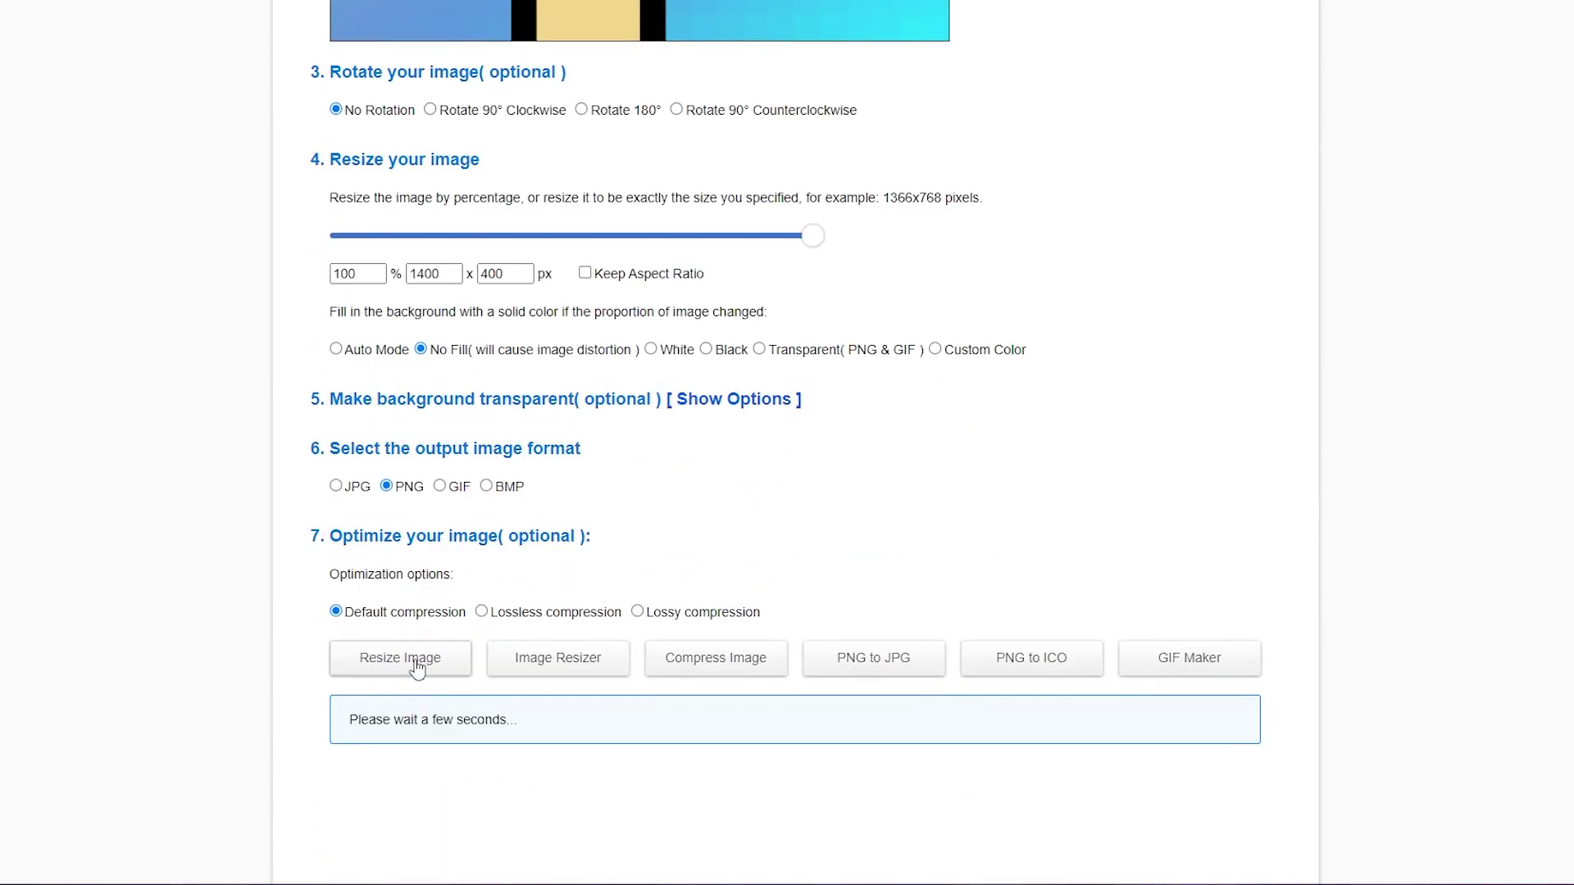
Download the resized picture as the PNG Webp.net-resizeimage into the Crypto punks > collection folder.
{"action": "scroll", "coordinate": [412, 676], "scroll_direction": "down", "scroll_amount": 1}
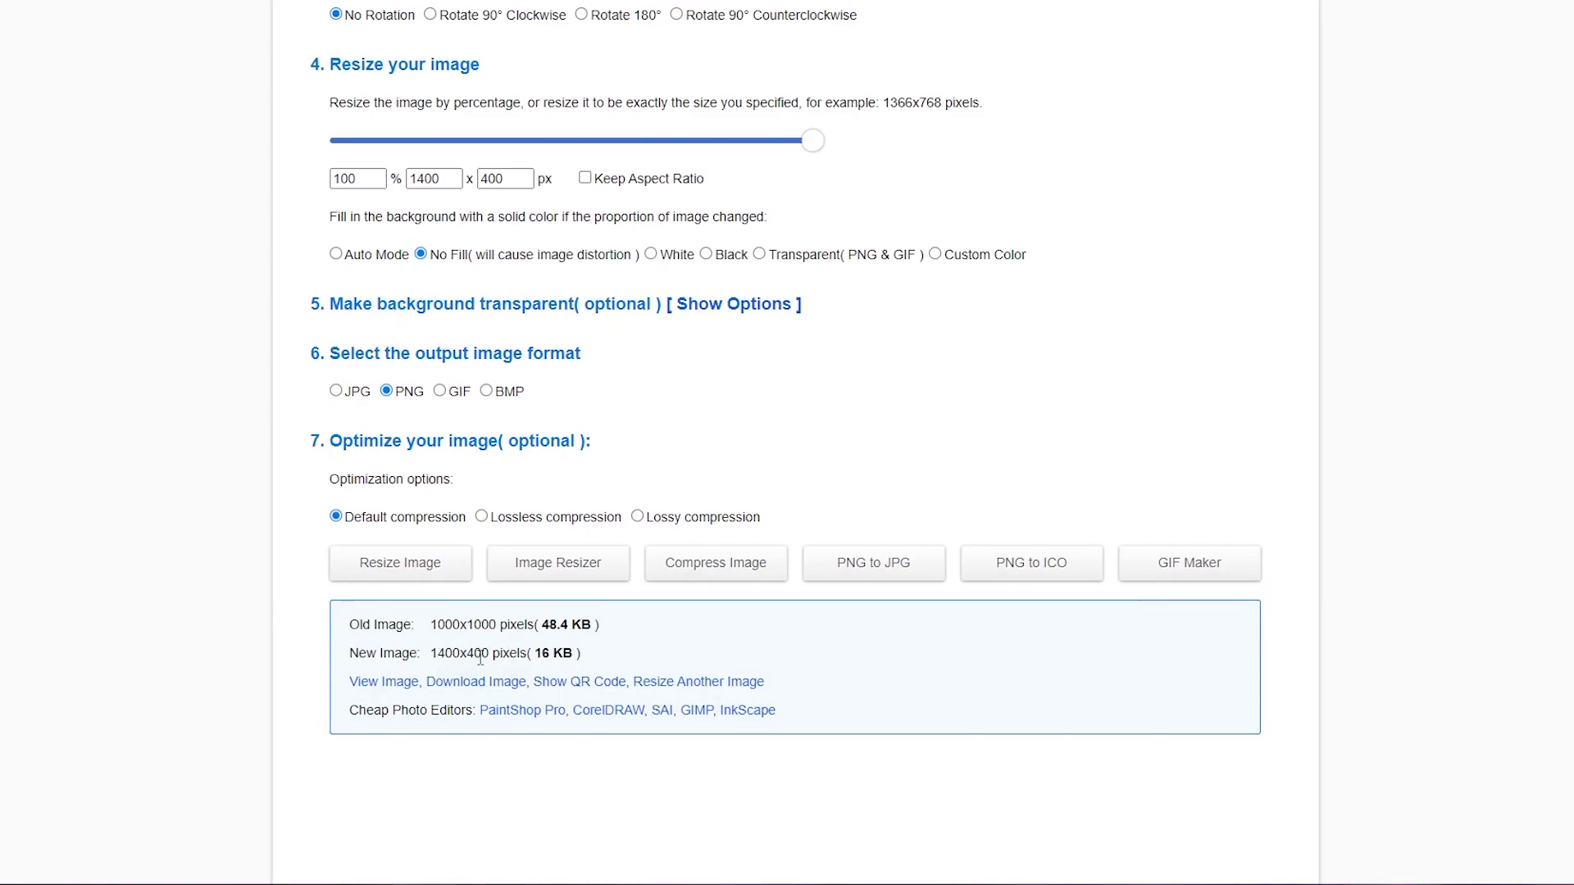
{"action": "left_click", "coordinate": [487, 687]}
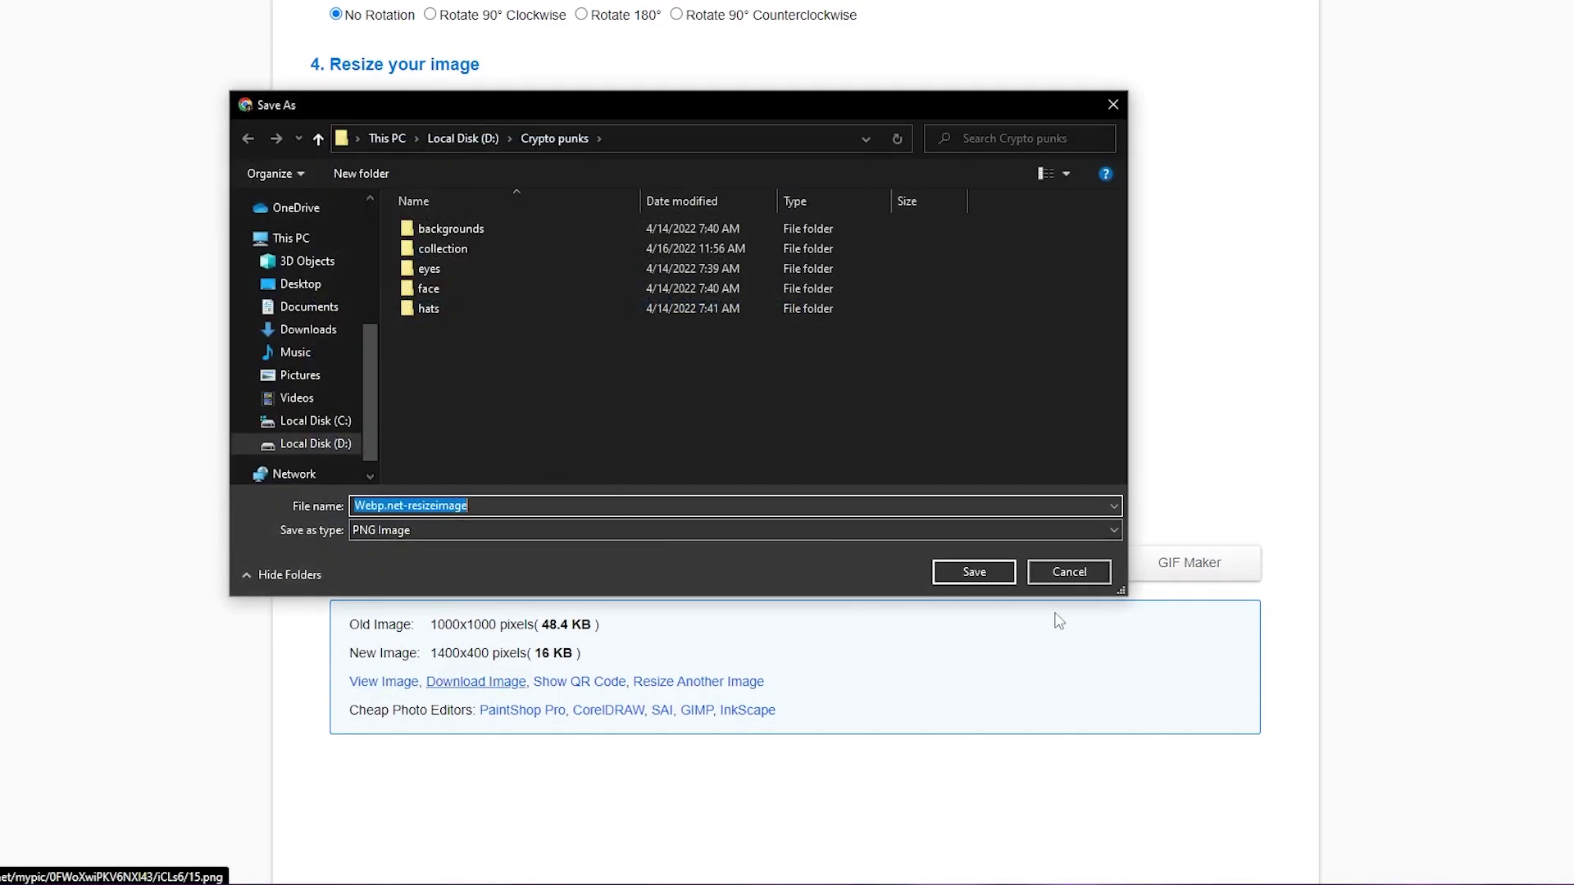
{"action": "double_click", "coordinate": [467, 244]}
{"action": "left_click", "coordinate": [1010, 566]}
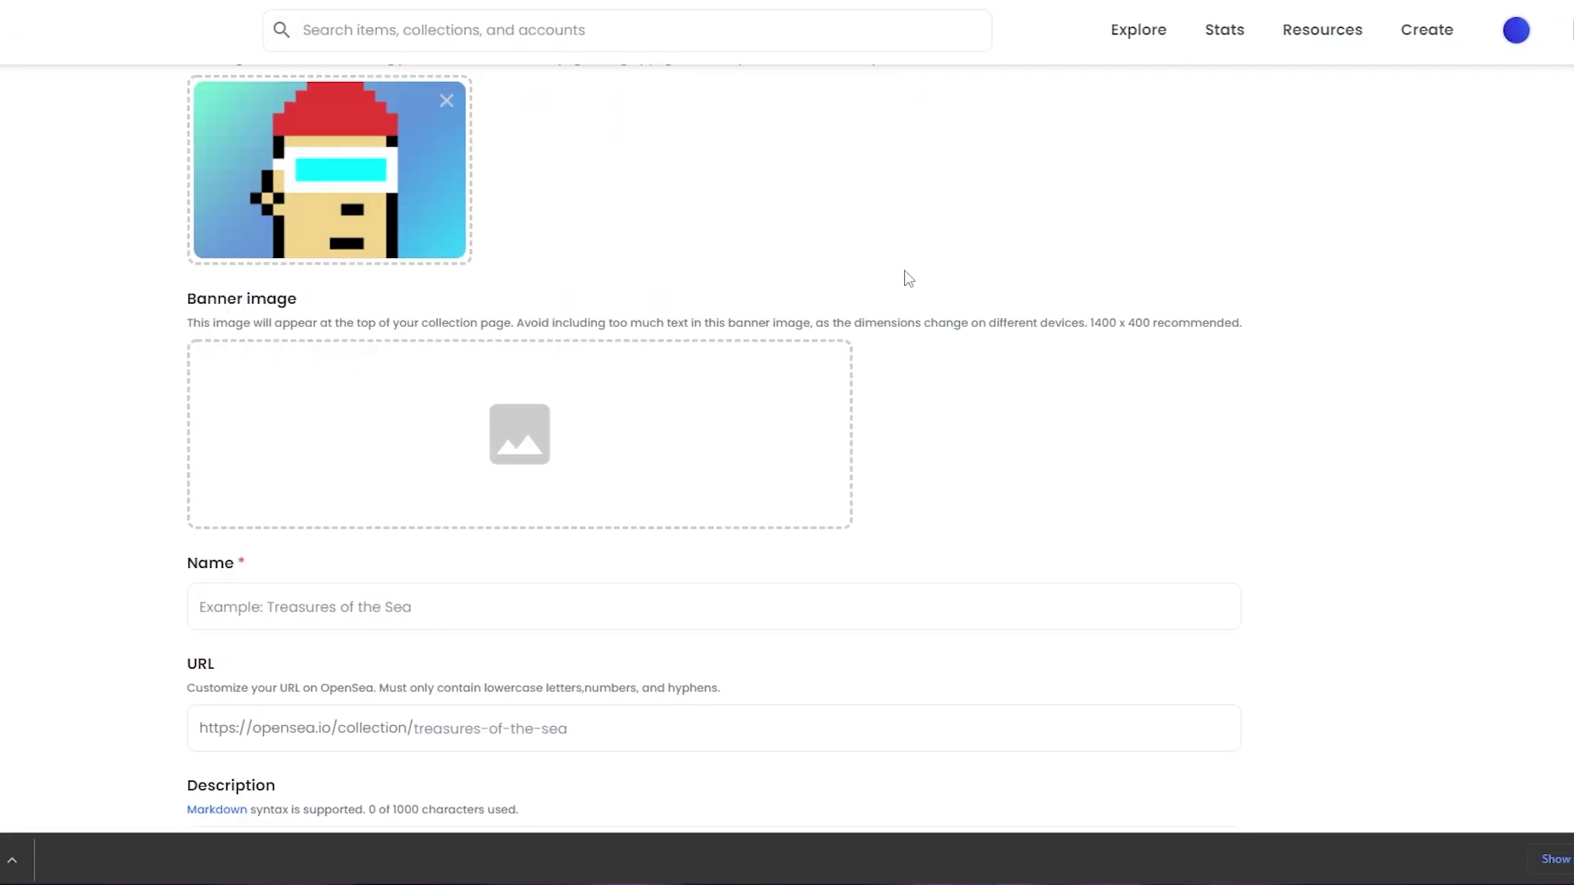
Try Webp.net-resizeimage from the Crypto punks > collection folder as the collection's banner image, and remove it again.
{"action": "left_click", "coordinate": [413, 462]}
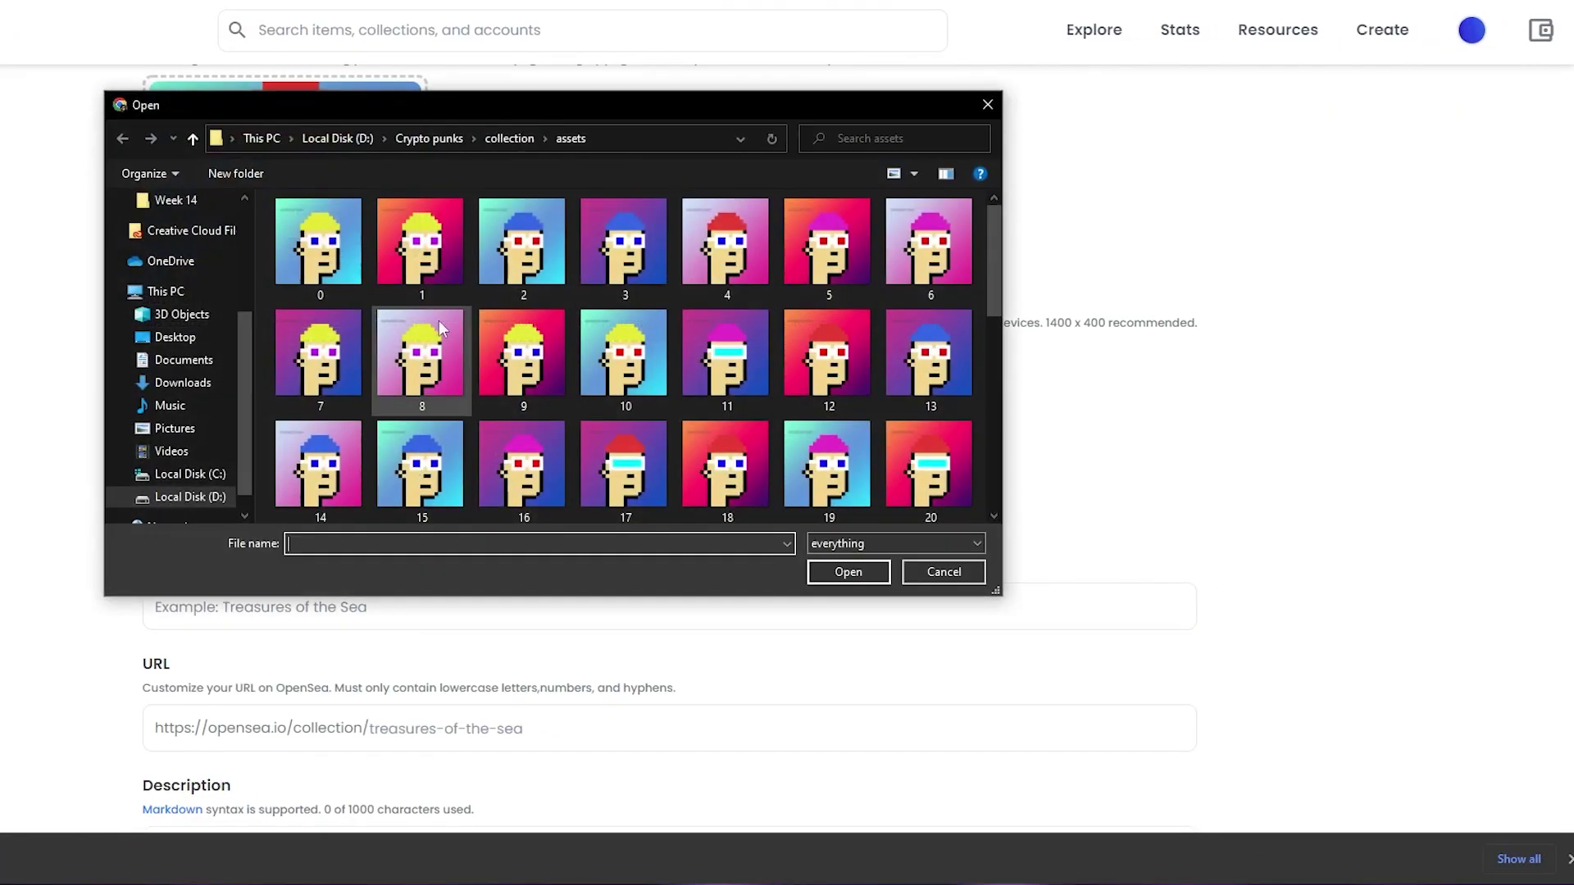
{"action": "left_click", "coordinate": [517, 137]}
{"action": "left_click", "coordinate": [441, 139]}
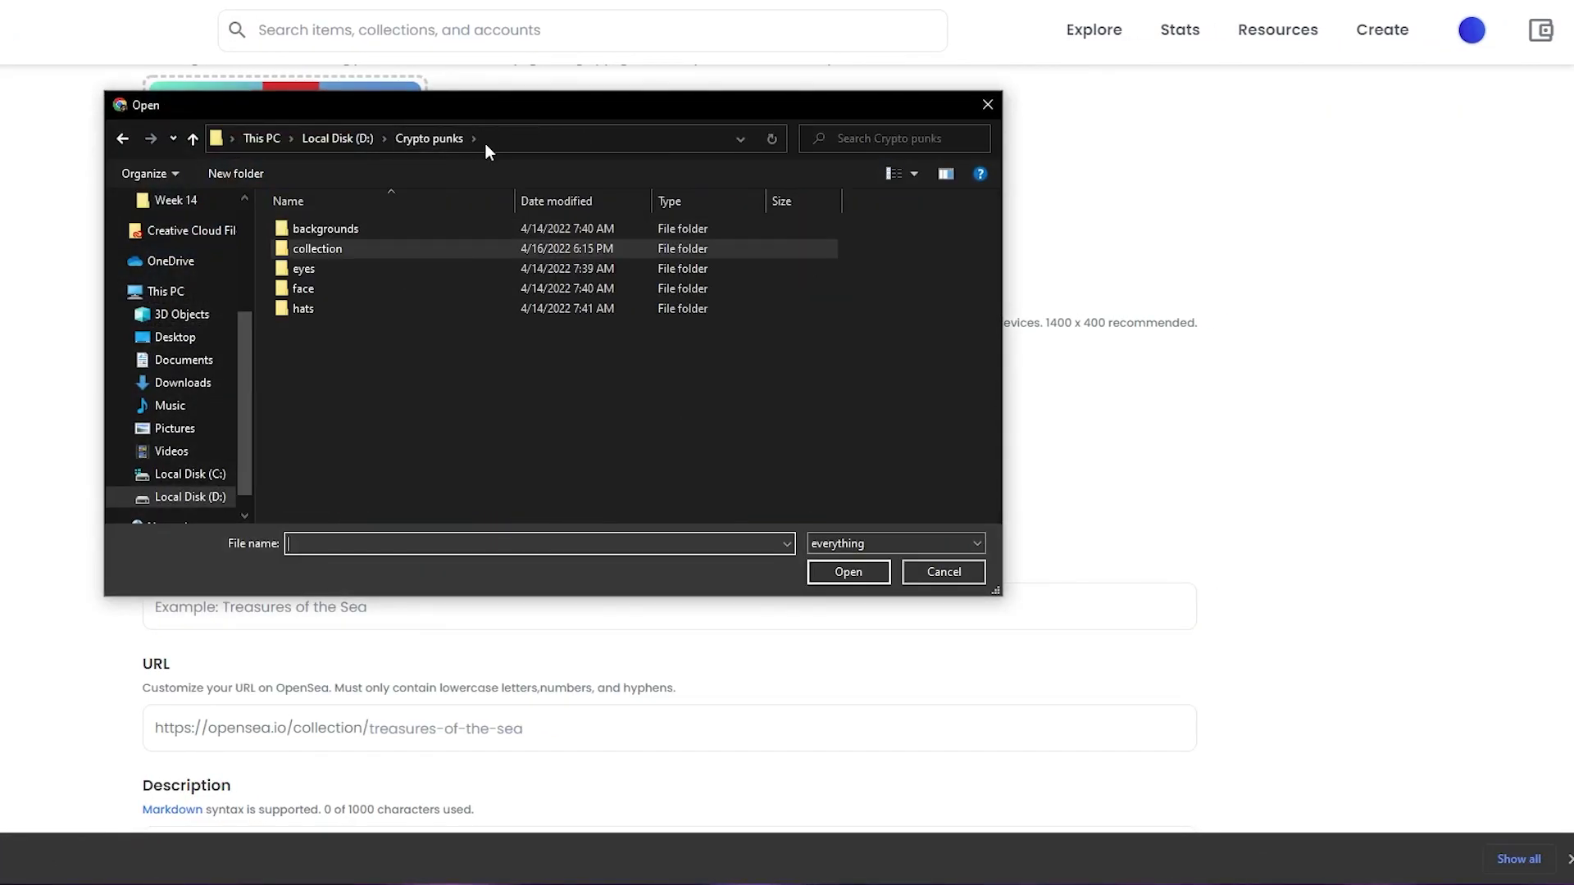
{"action": "double_click", "coordinate": [349, 244]}
{"action": "double_click", "coordinate": [339, 269]}
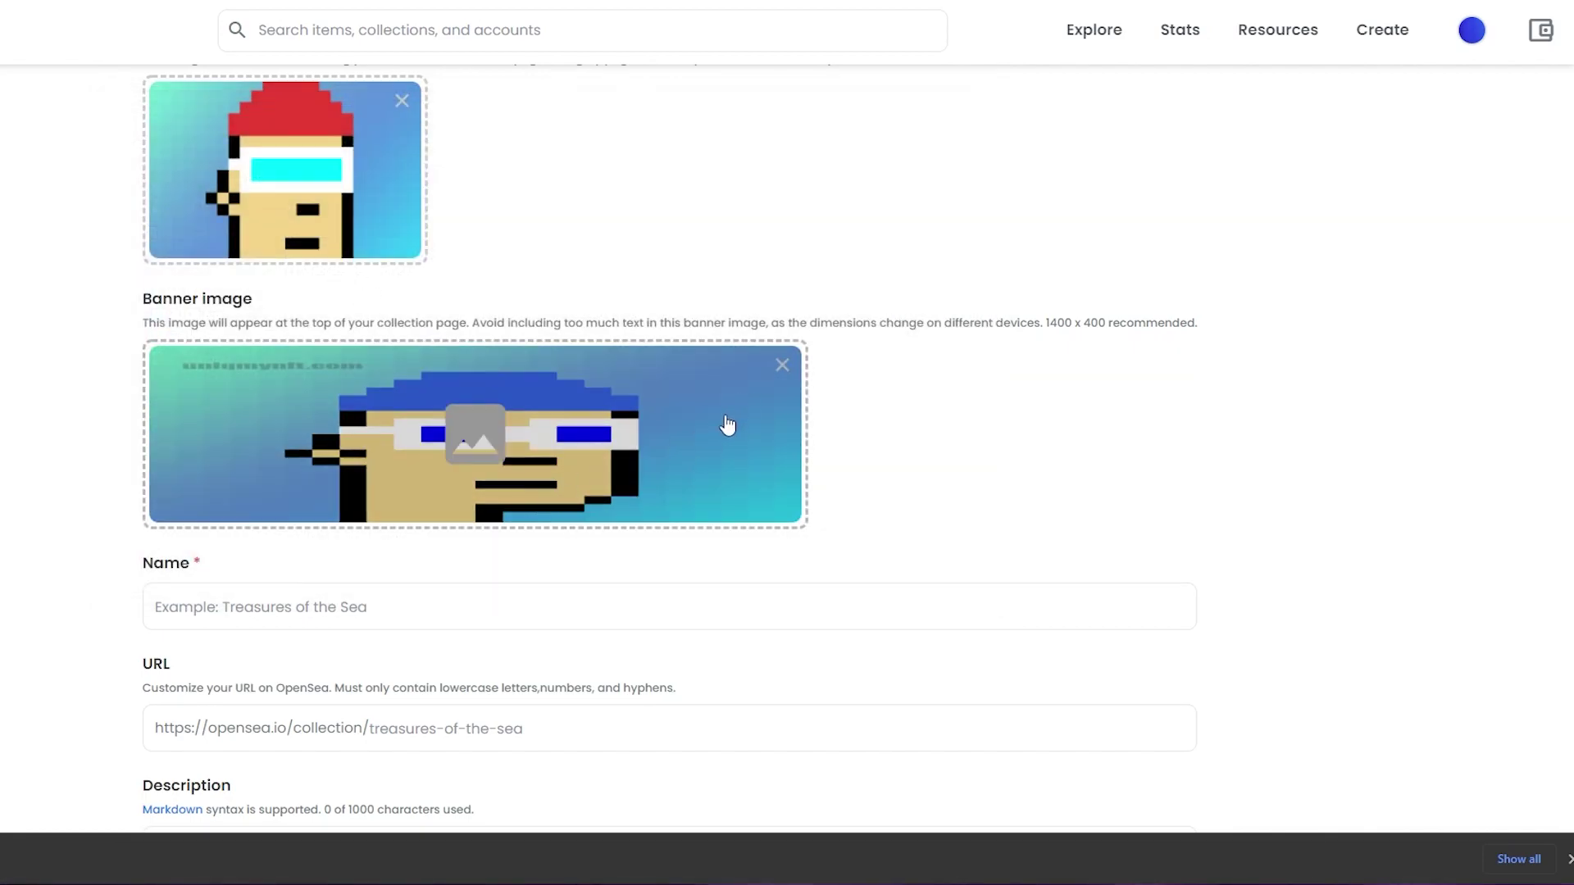
{"action": "scroll", "coordinate": [780, 407], "scroll_direction": "down", "scroll_amount": 2}
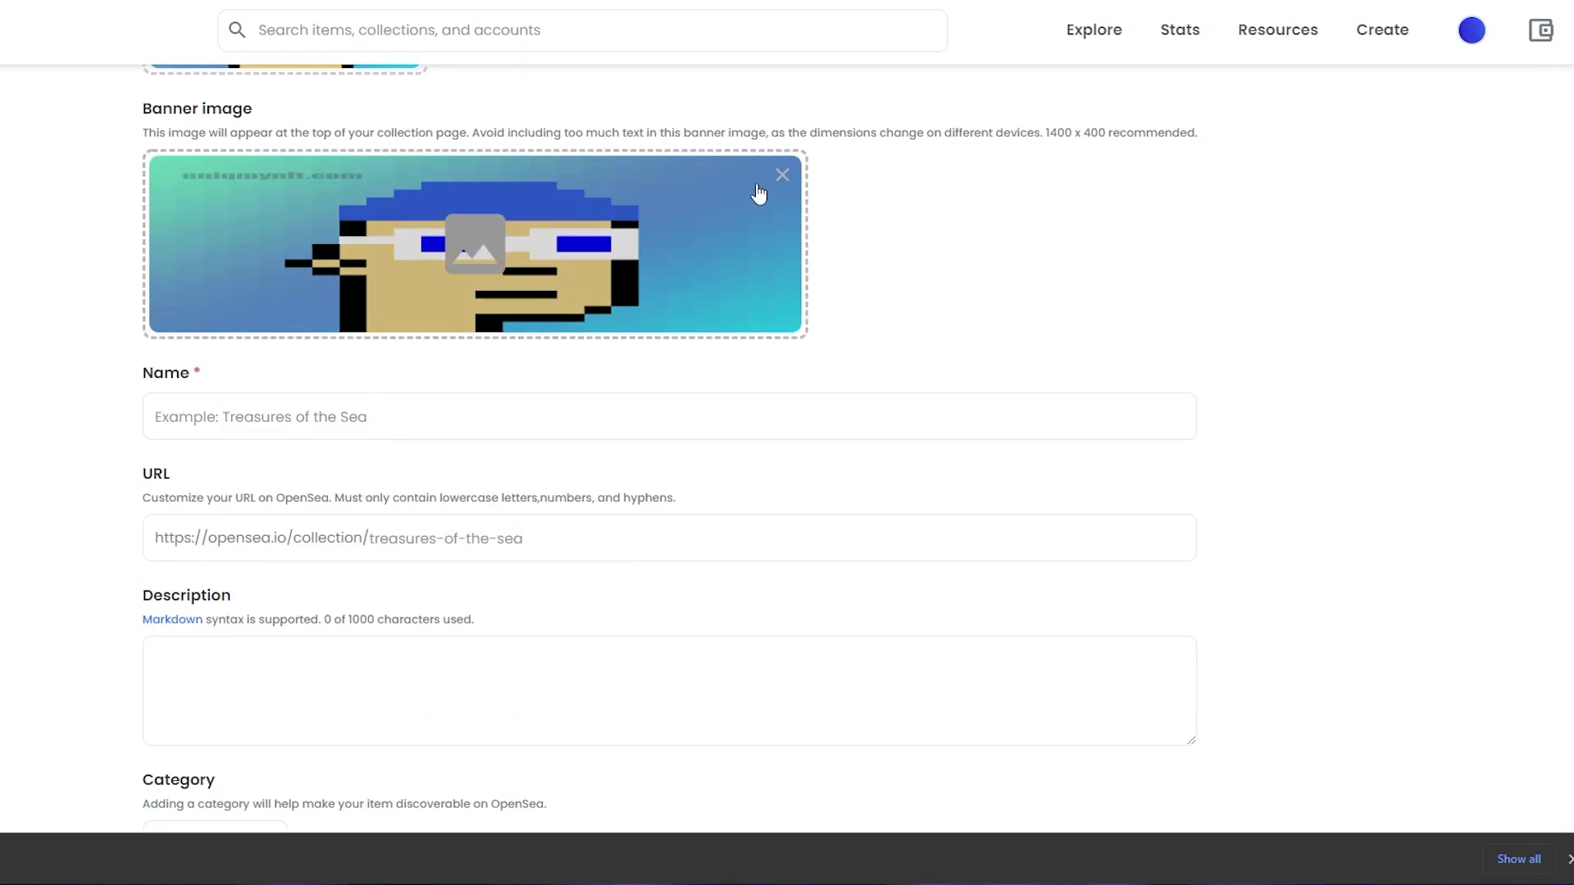
{"action": "left_click", "coordinate": [782, 174]}
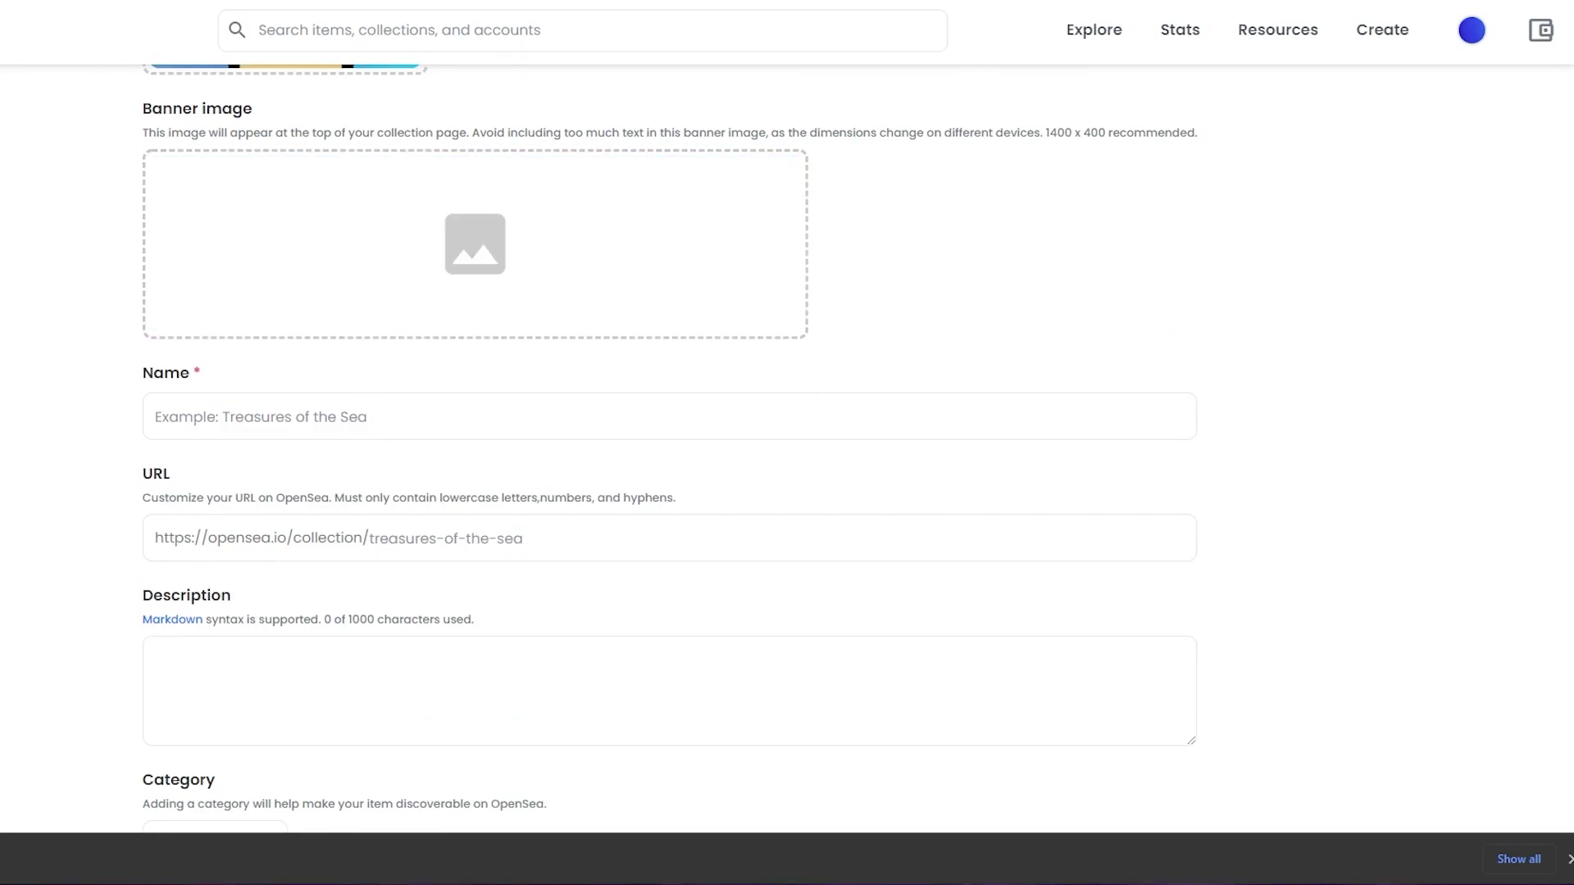
Open the Canva website in the browser.
{"action": "key", "text": "ctrl+n"}
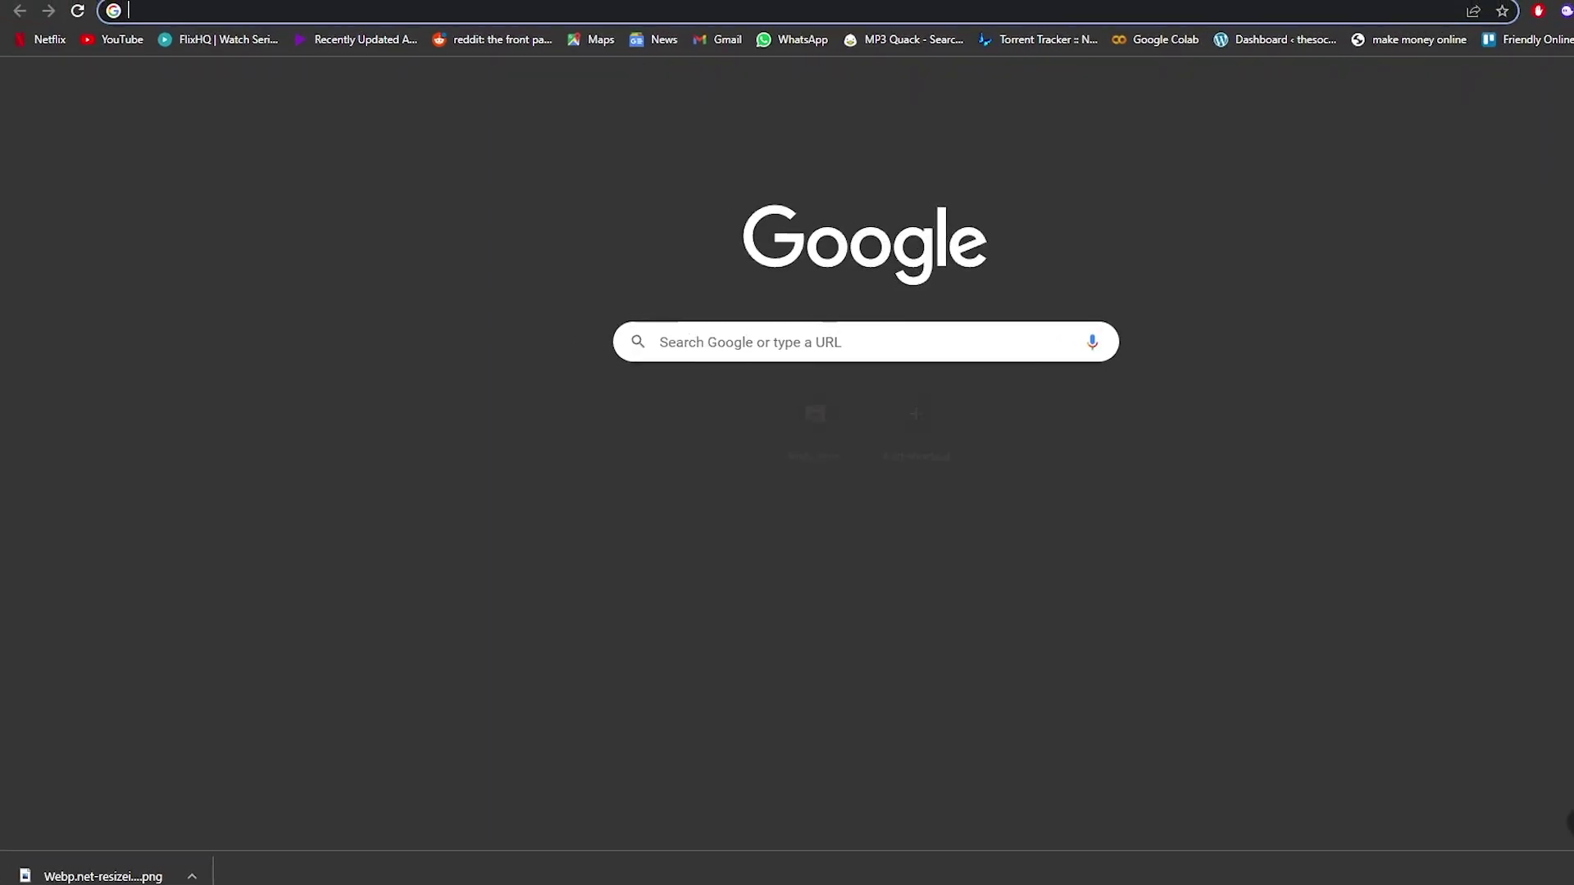
{"action": "type", "text": "canva"}
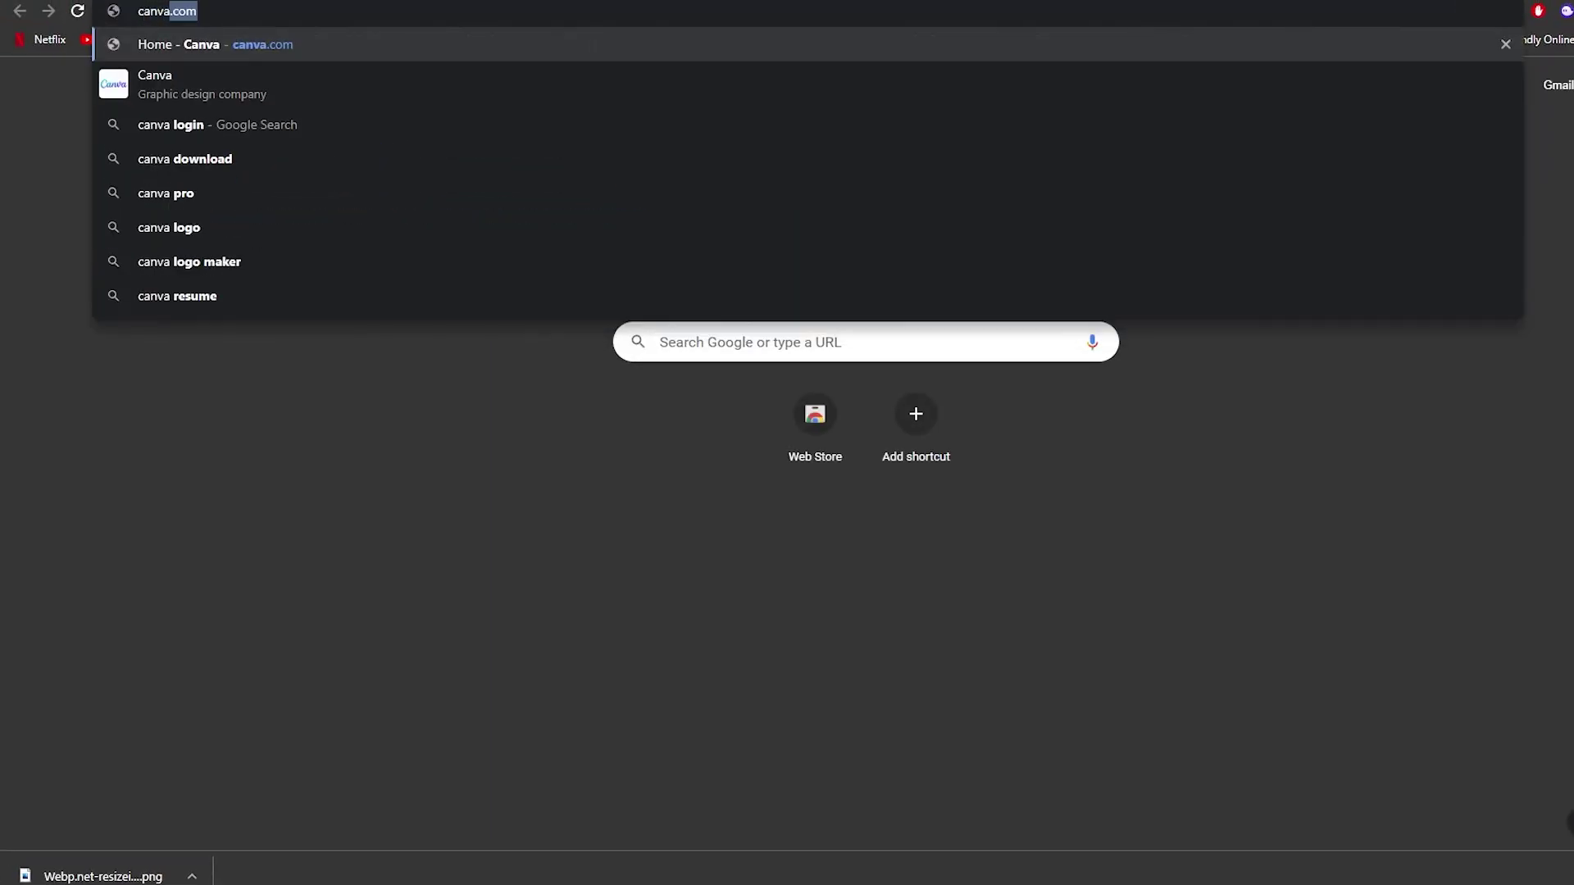
{"action": "key", "text": "Return"}
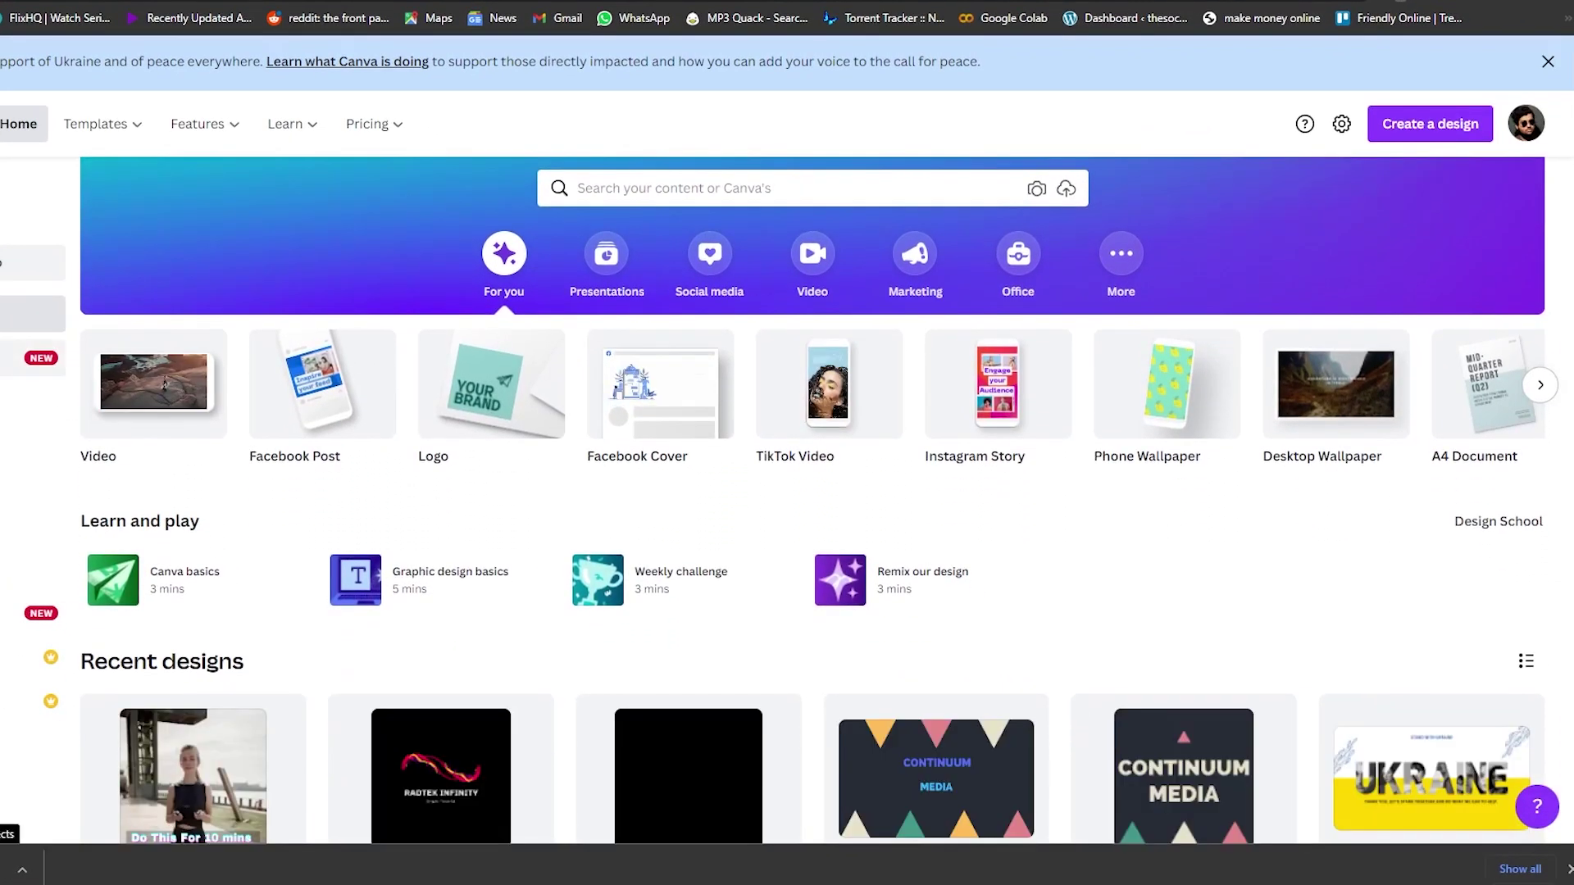
Create a blank custom-size design of 1400 x 400 px and open its uploads.
{"action": "left_click", "coordinate": [1430, 124]}
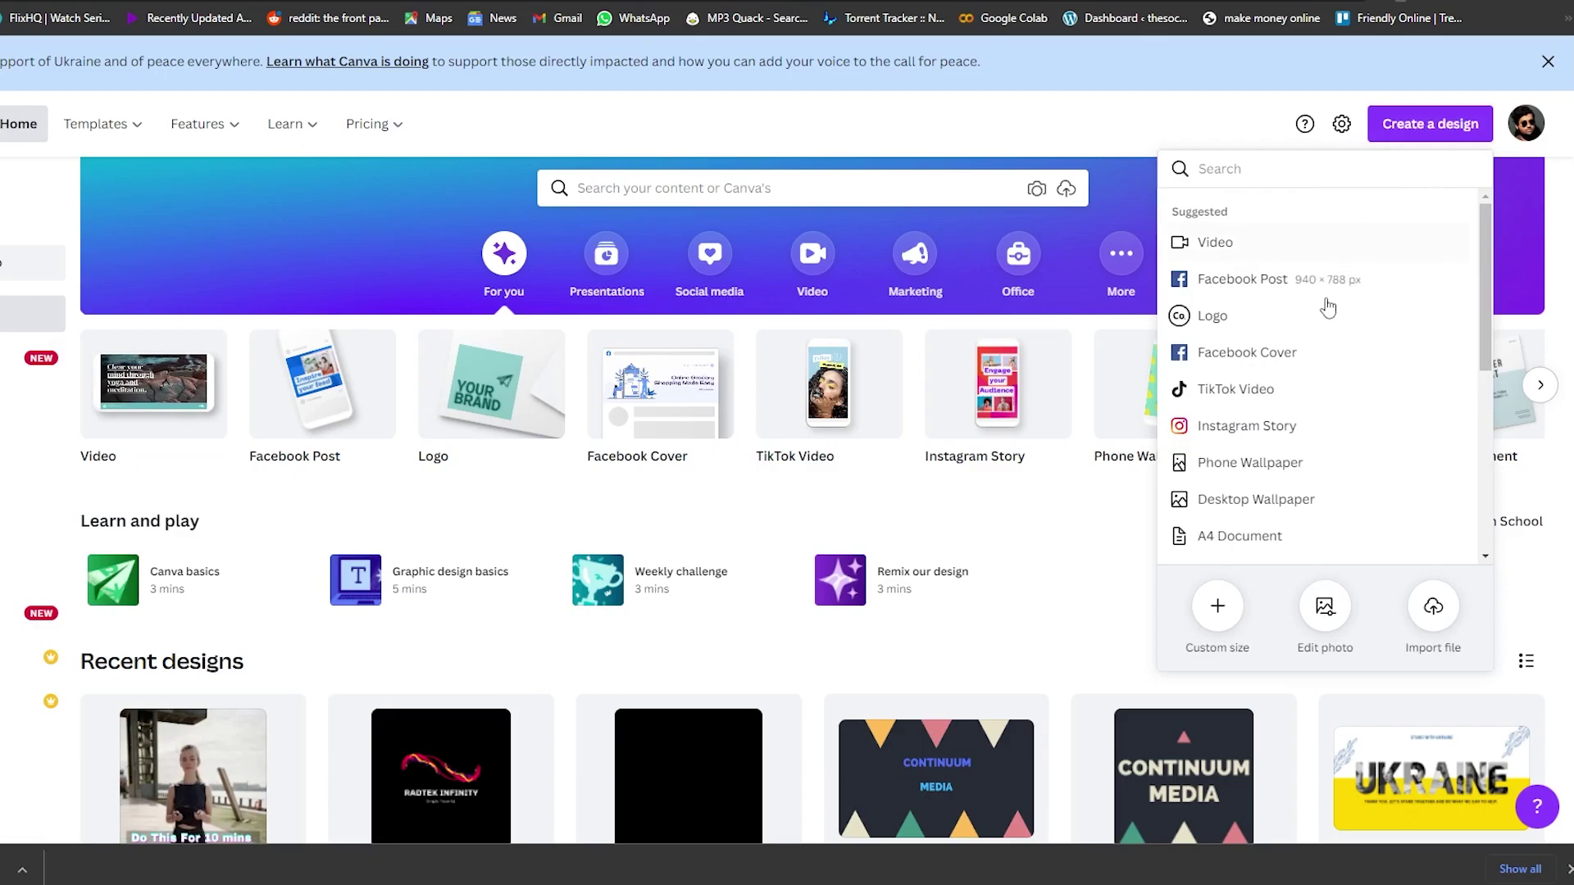
{"action": "scroll", "coordinate": [1229, 353], "scroll_direction": "down", "scroll_amount": 2}
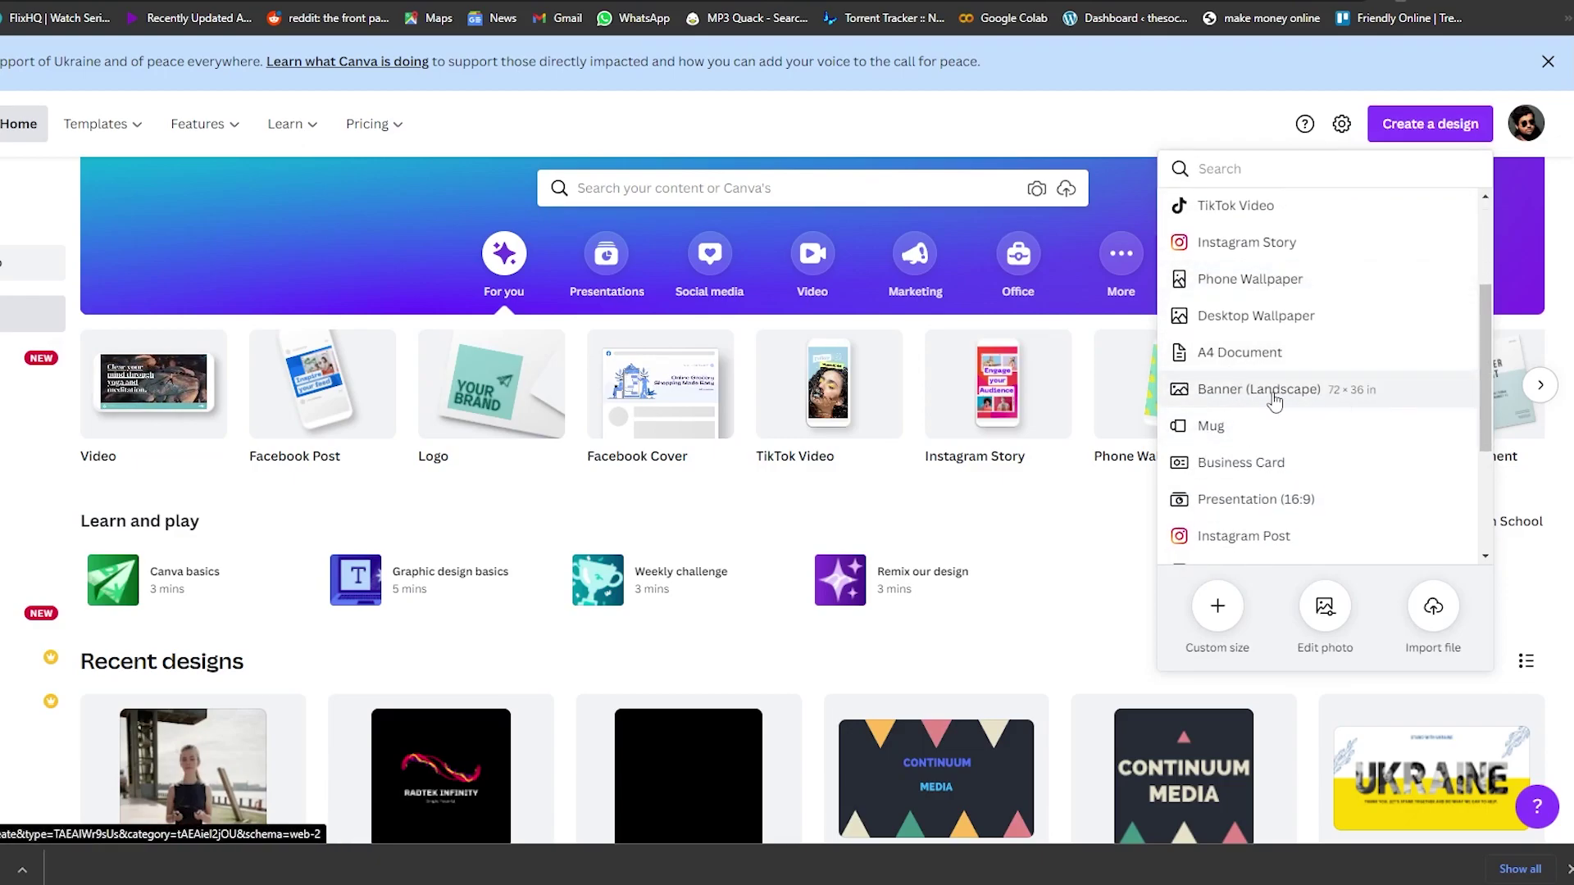
{"action": "left_click", "coordinate": [1217, 606]}
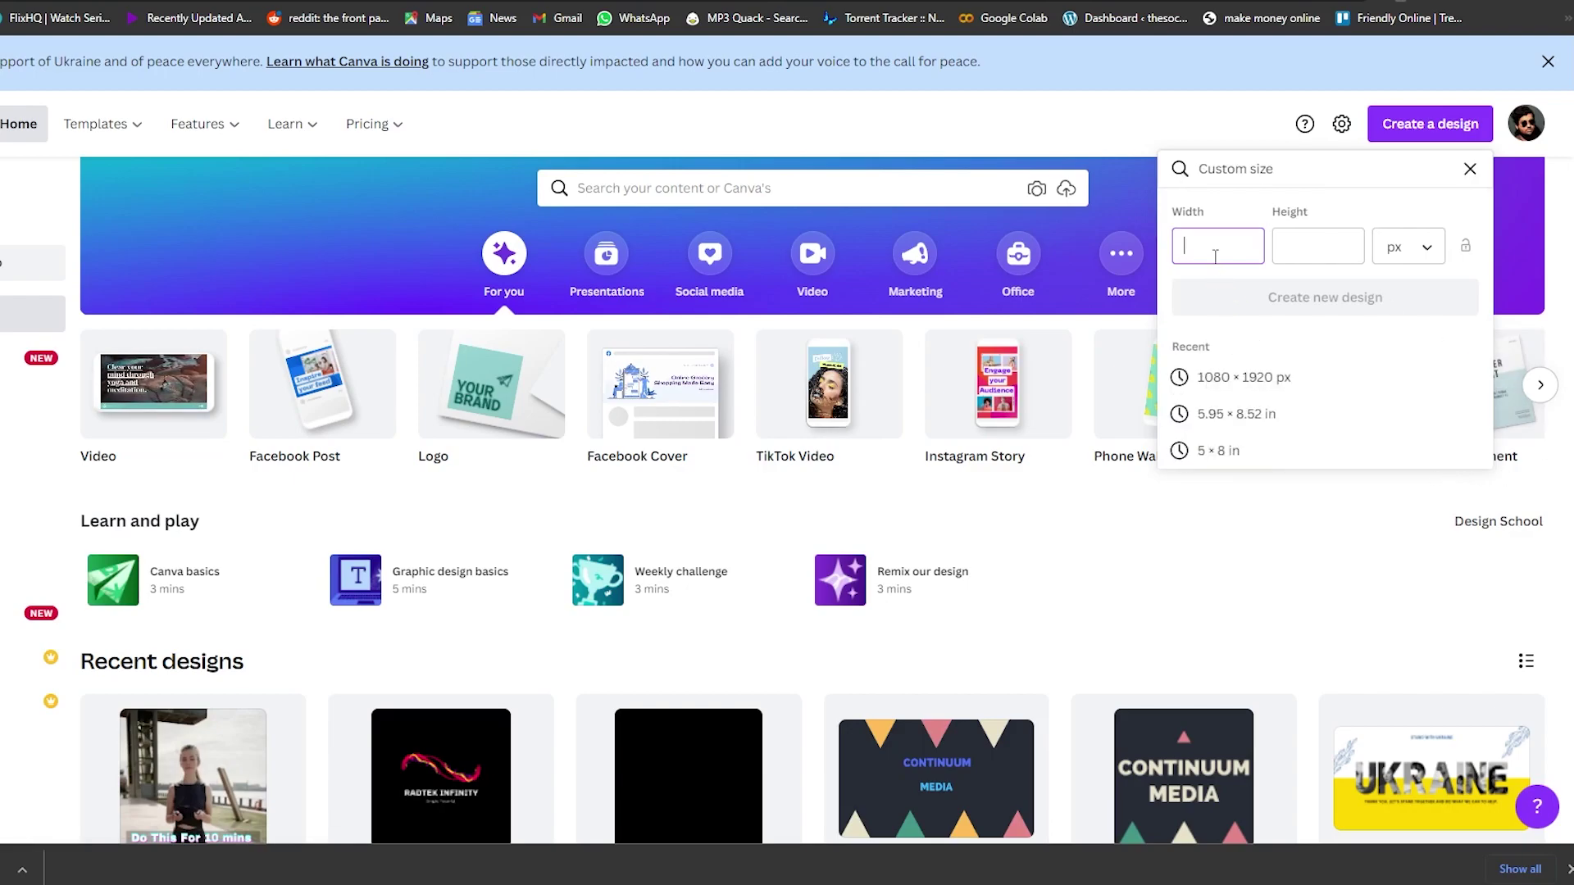
{"action": "type", "text": "1400"}
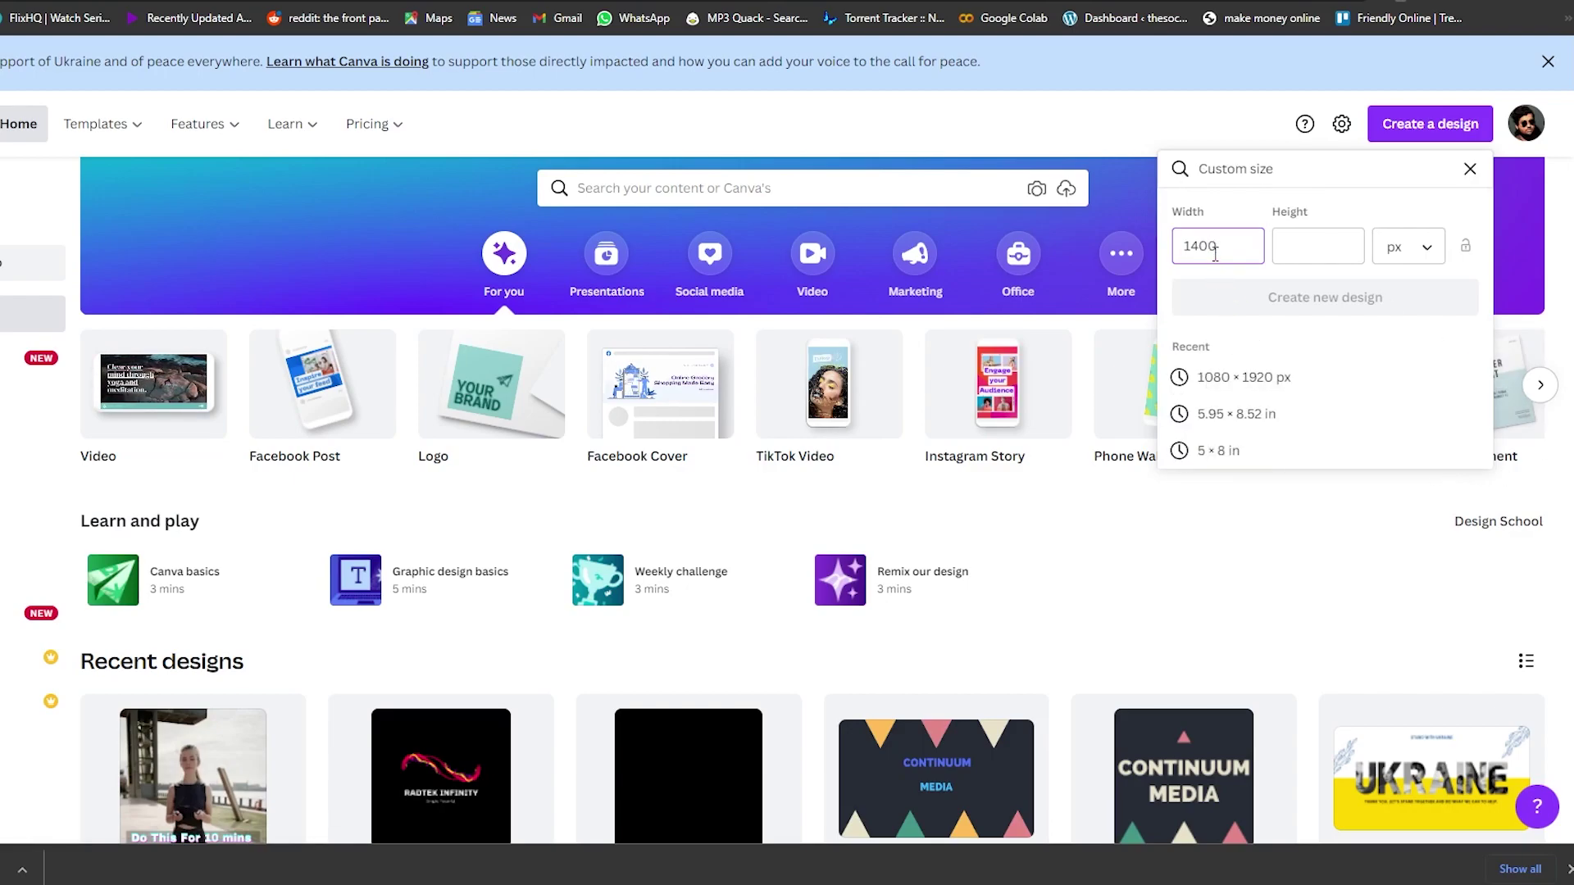
{"action": "left_click", "coordinate": [1299, 249]}
{"action": "type", "text": "400"}
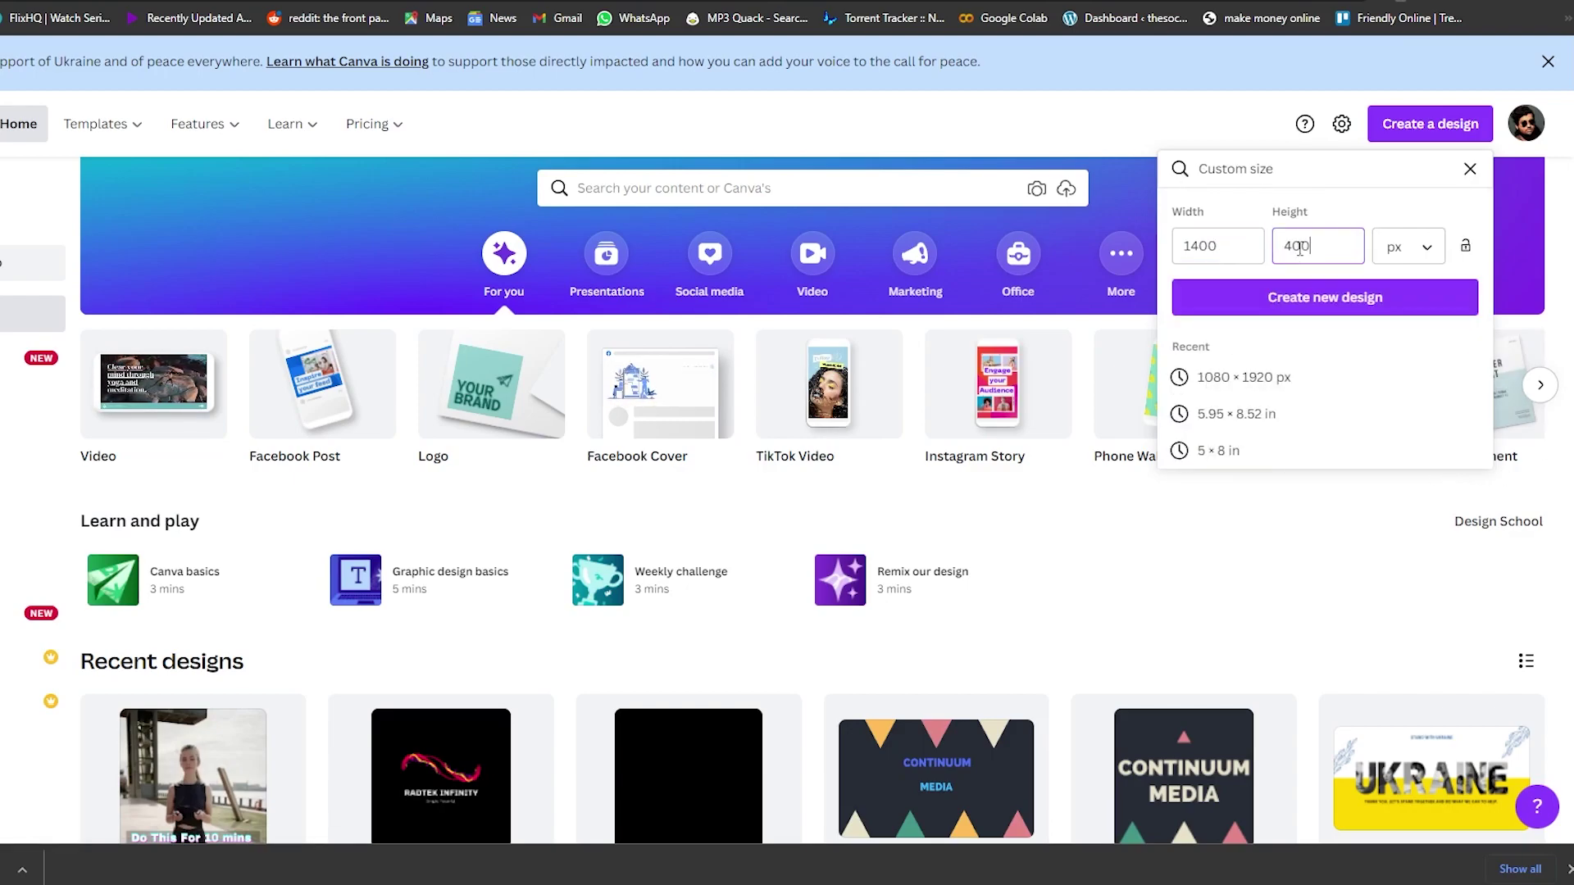
{"action": "left_click", "coordinate": [1307, 311]}
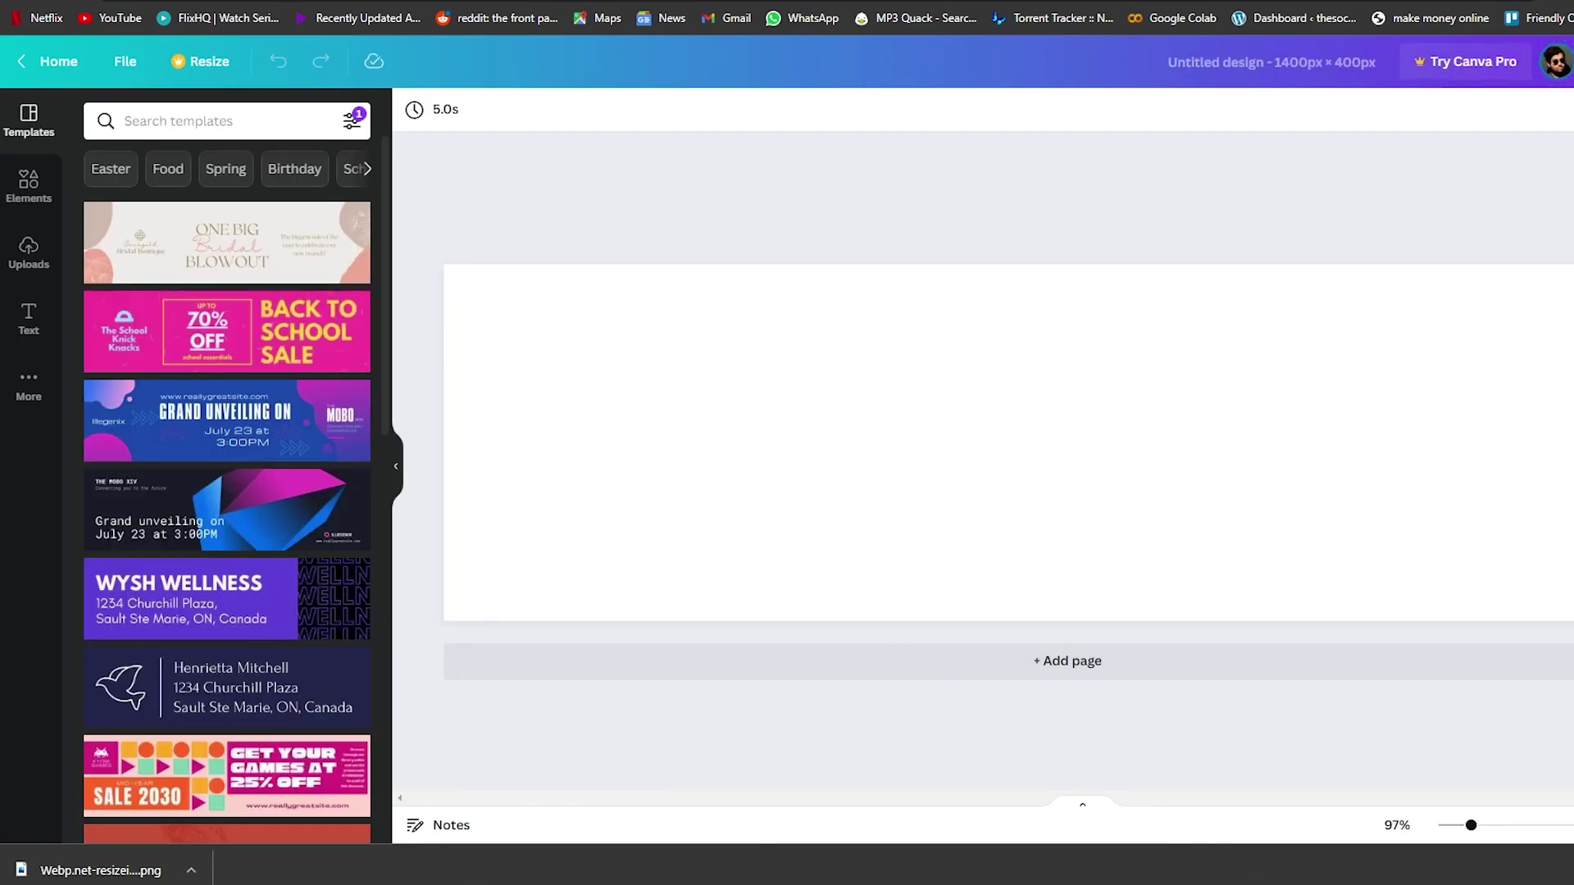
{"action": "left_click", "coordinate": [30, 251]}
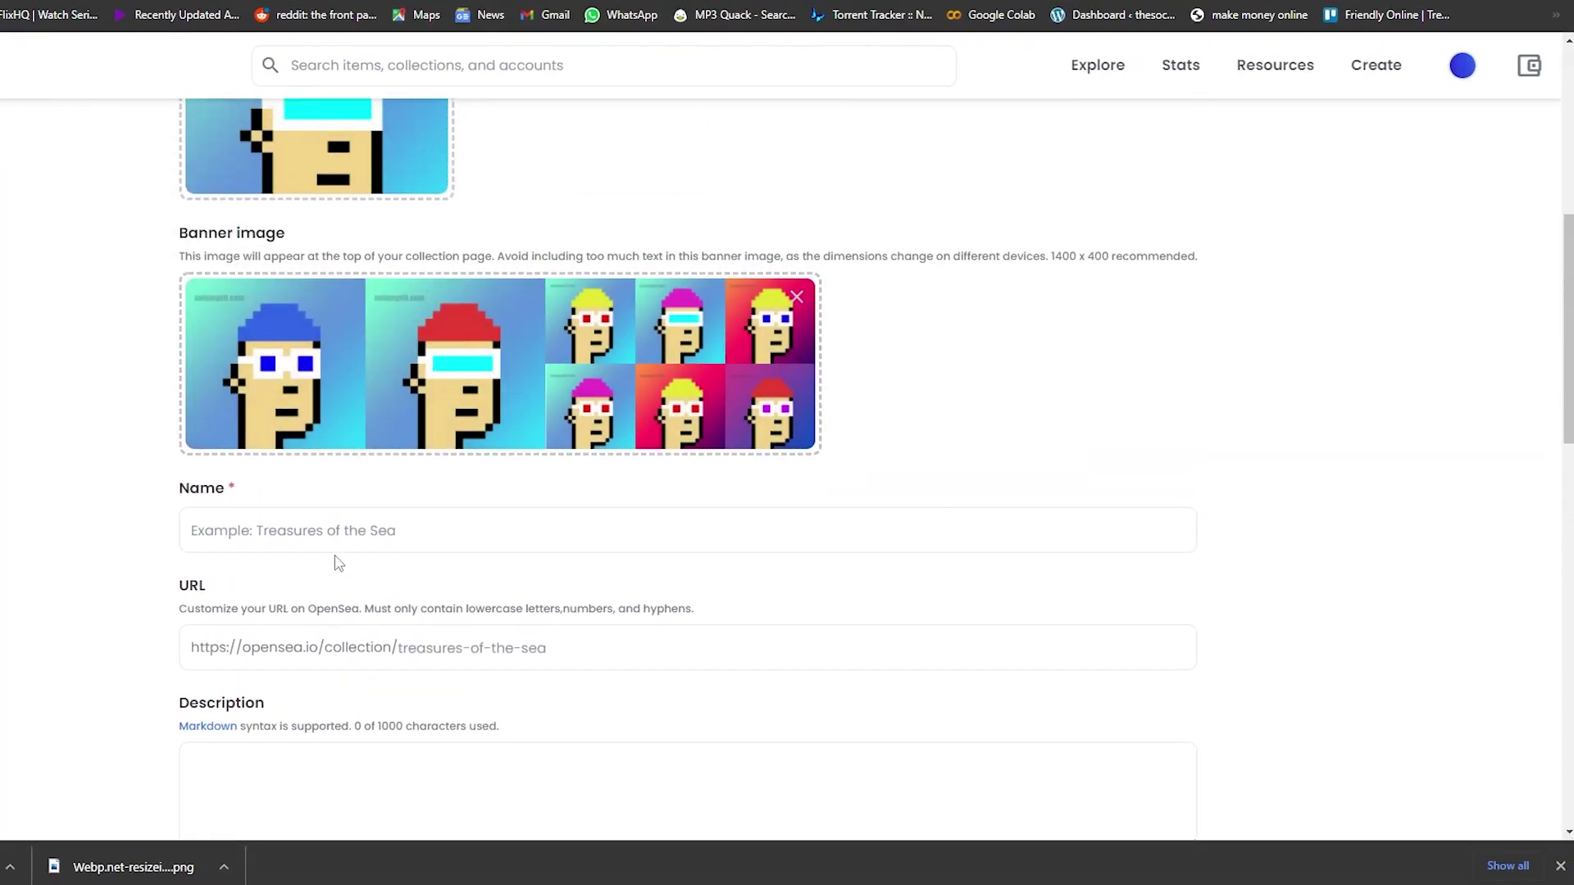
{"action": "left_click", "coordinate": [337, 530]}
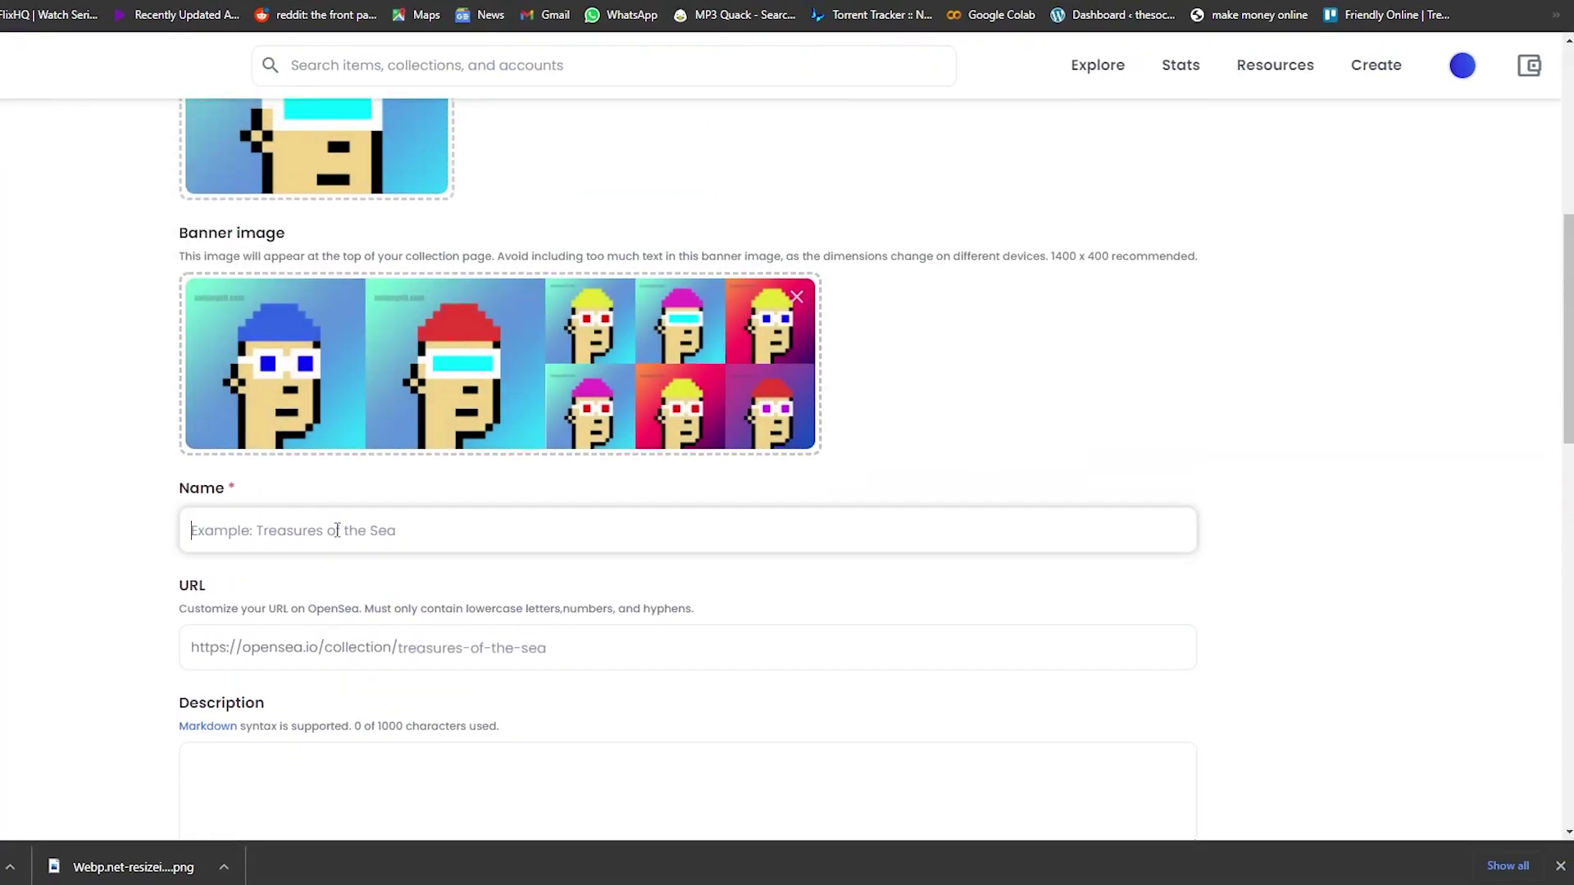
{"action": "key", "text": "Tab"}
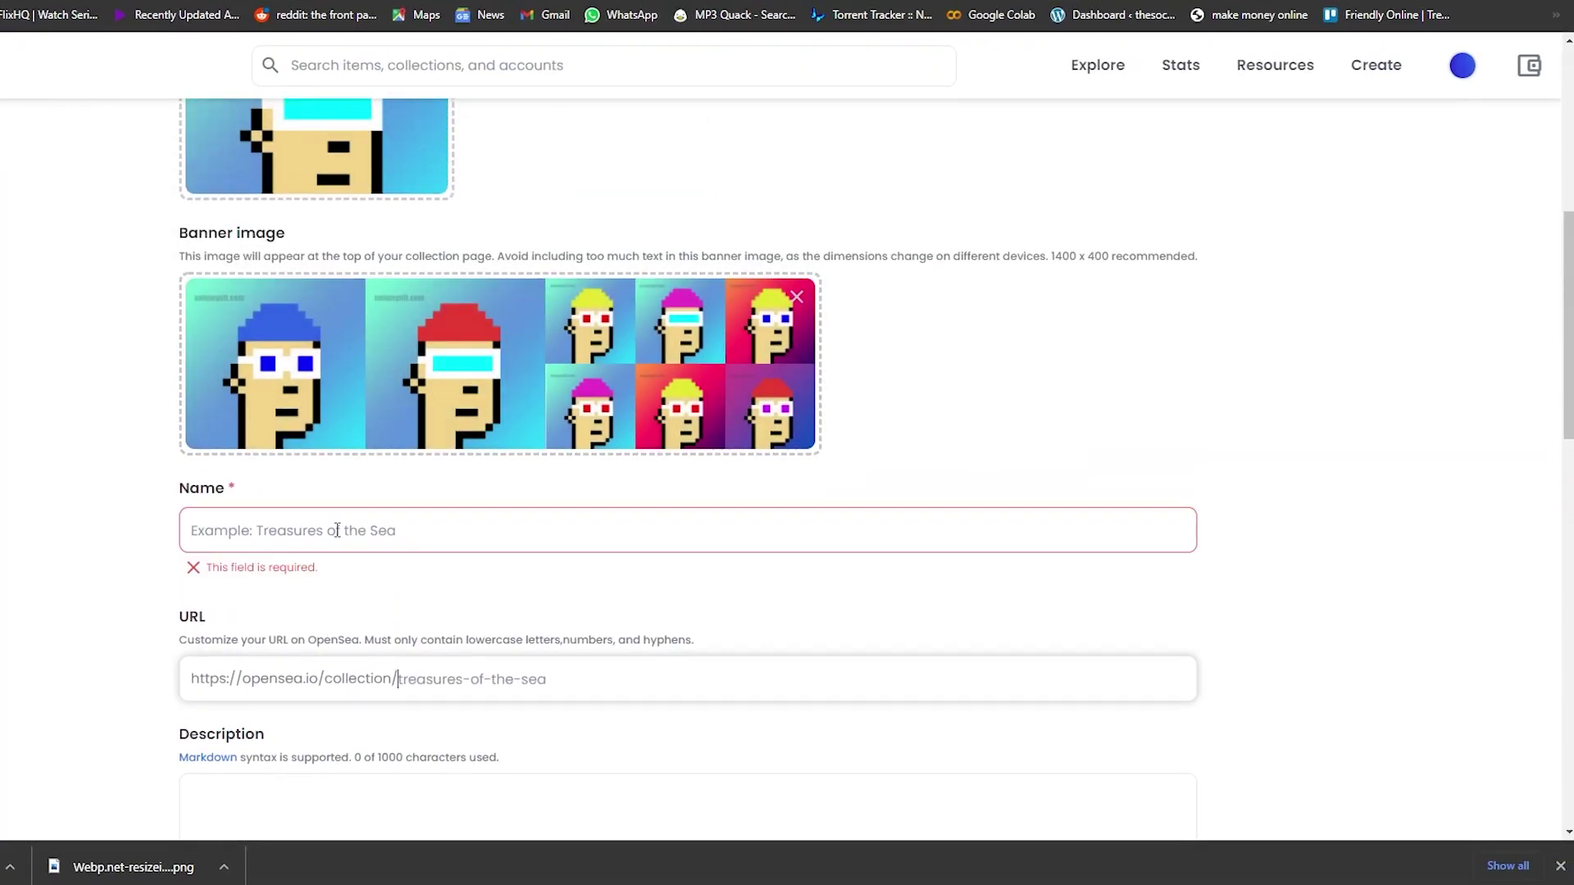
{"action": "type", "text": "C"}
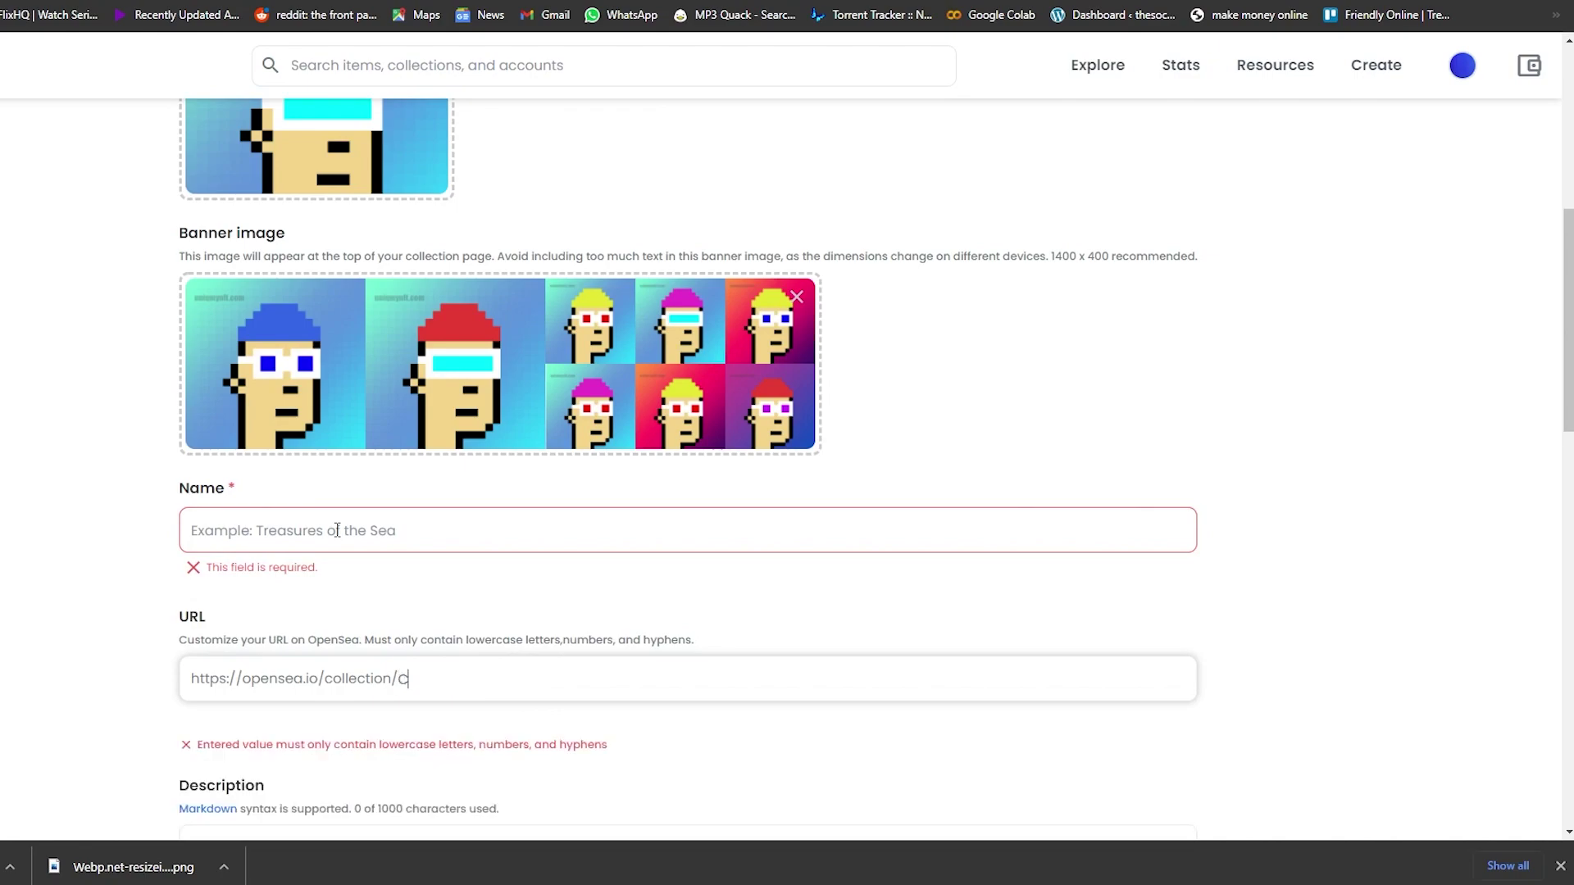
{"action": "key", "text": "BackSpace"}
Enter Punks as both the collection's name and its URL ending on OpenSea.
{"action": "left_click", "coordinate": [337, 530]}
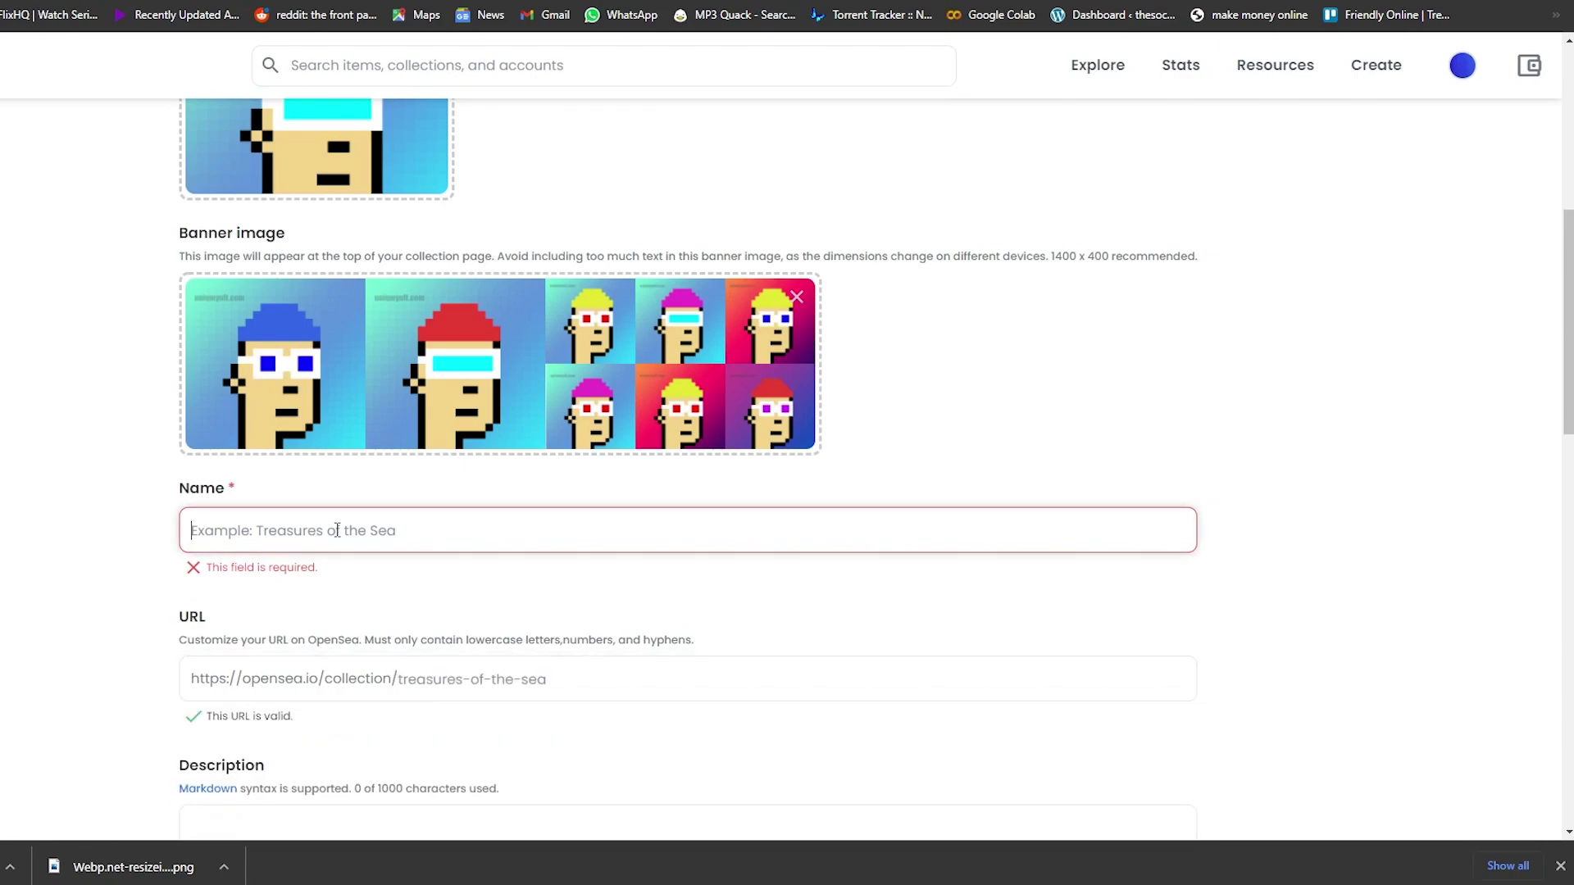
{"action": "type", "text": "Punks"}
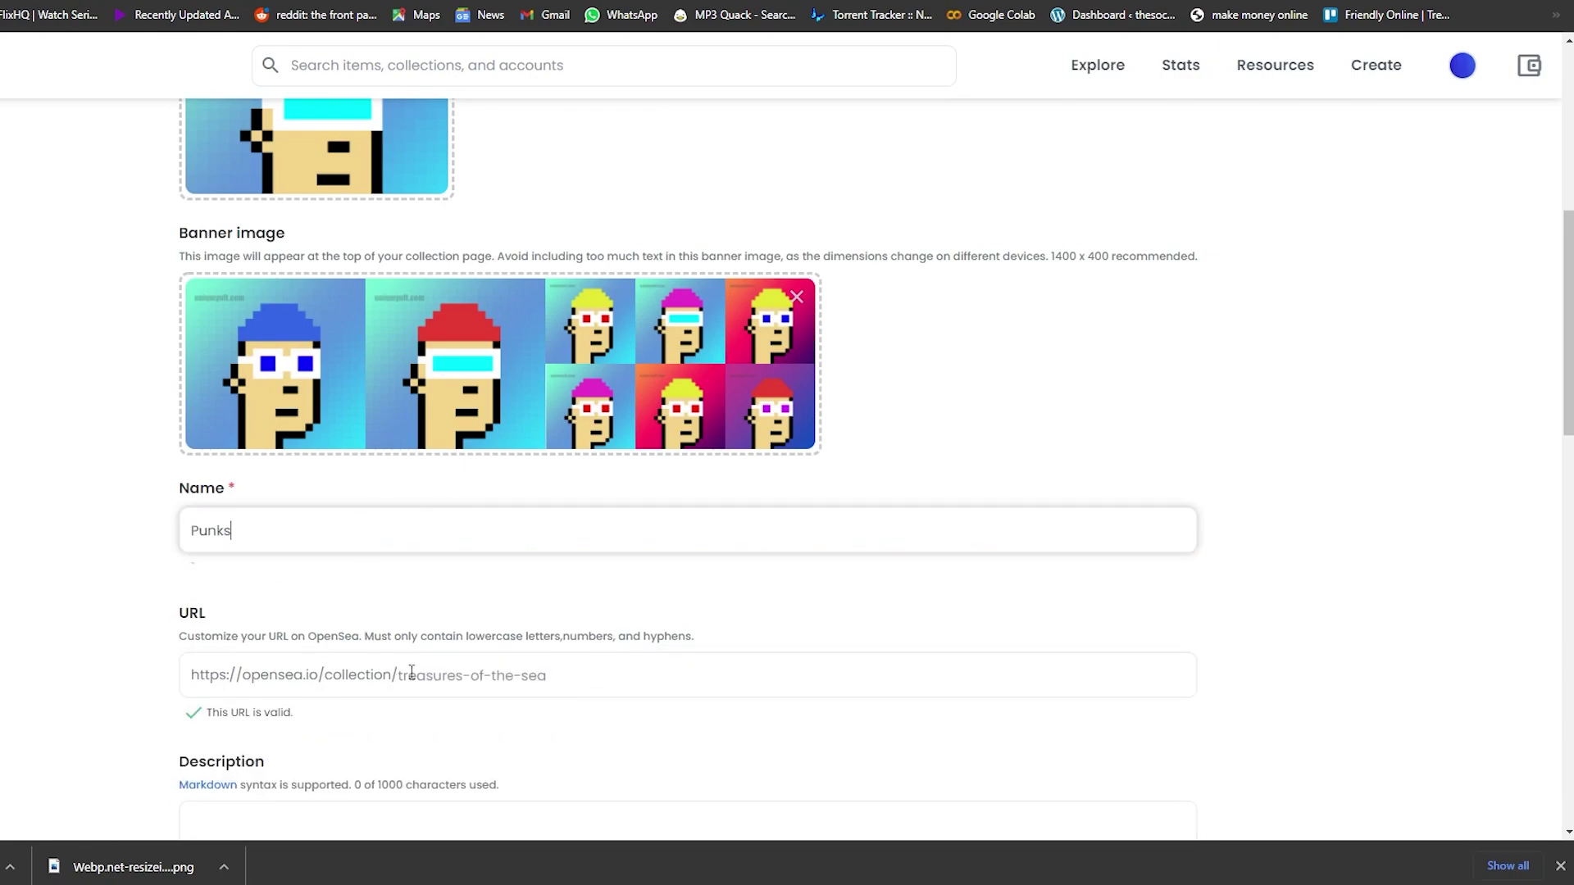
{"action": "left_click", "coordinate": [454, 684]}
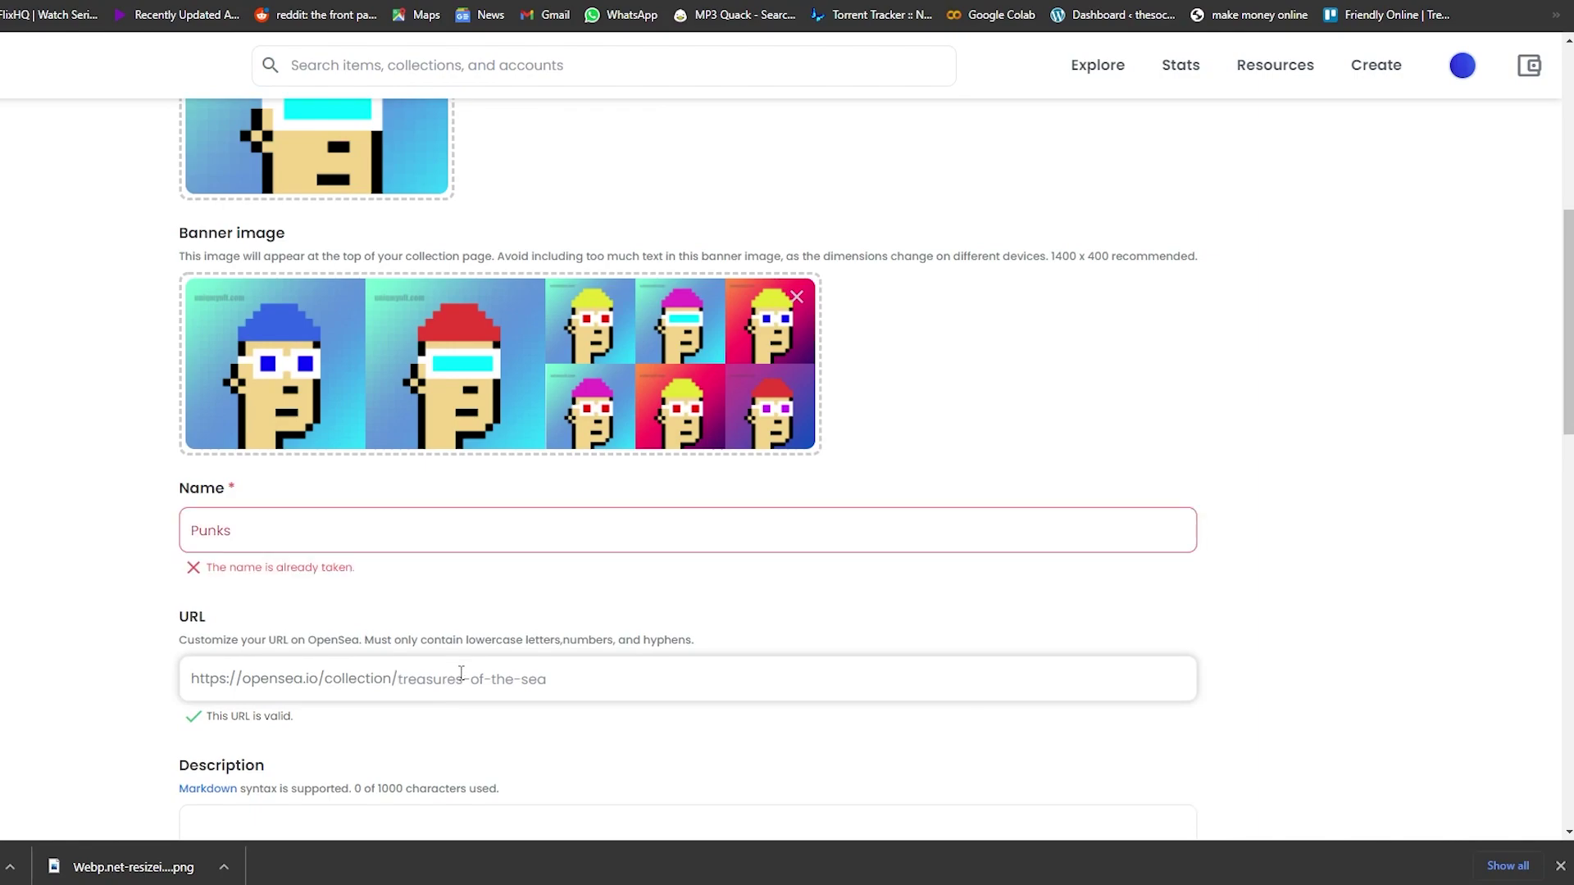
{"action": "type", "text": "Punks"}
Change the collection's name to Budget-Punks and its URL ending to budget-punks.
{"action": "left_click", "coordinate": [268, 532]}
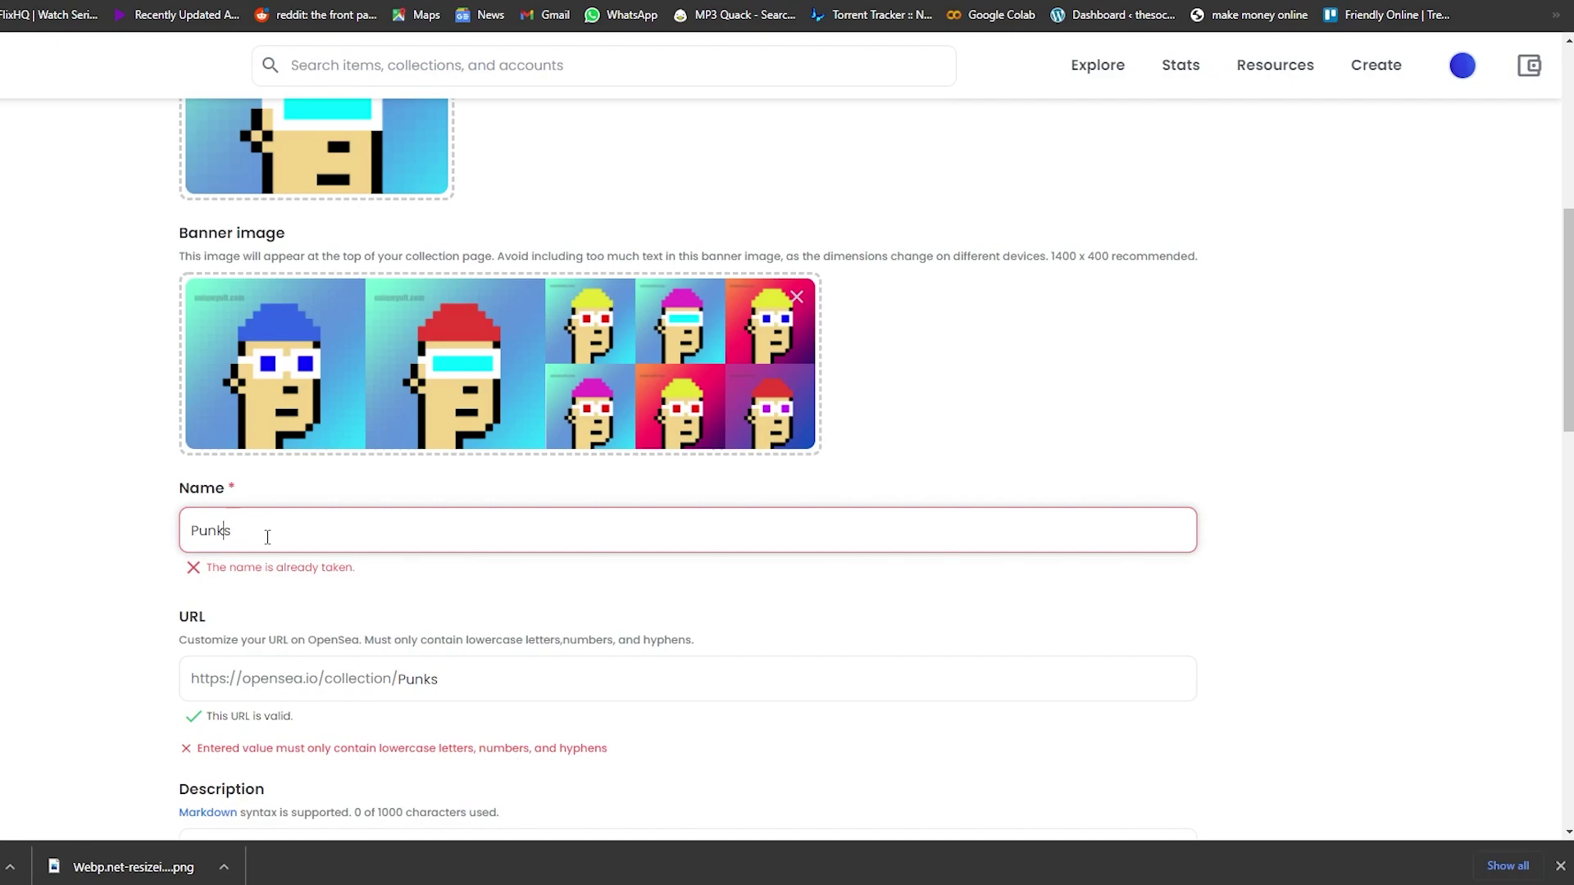
{"action": "type", "text": "Budget"}
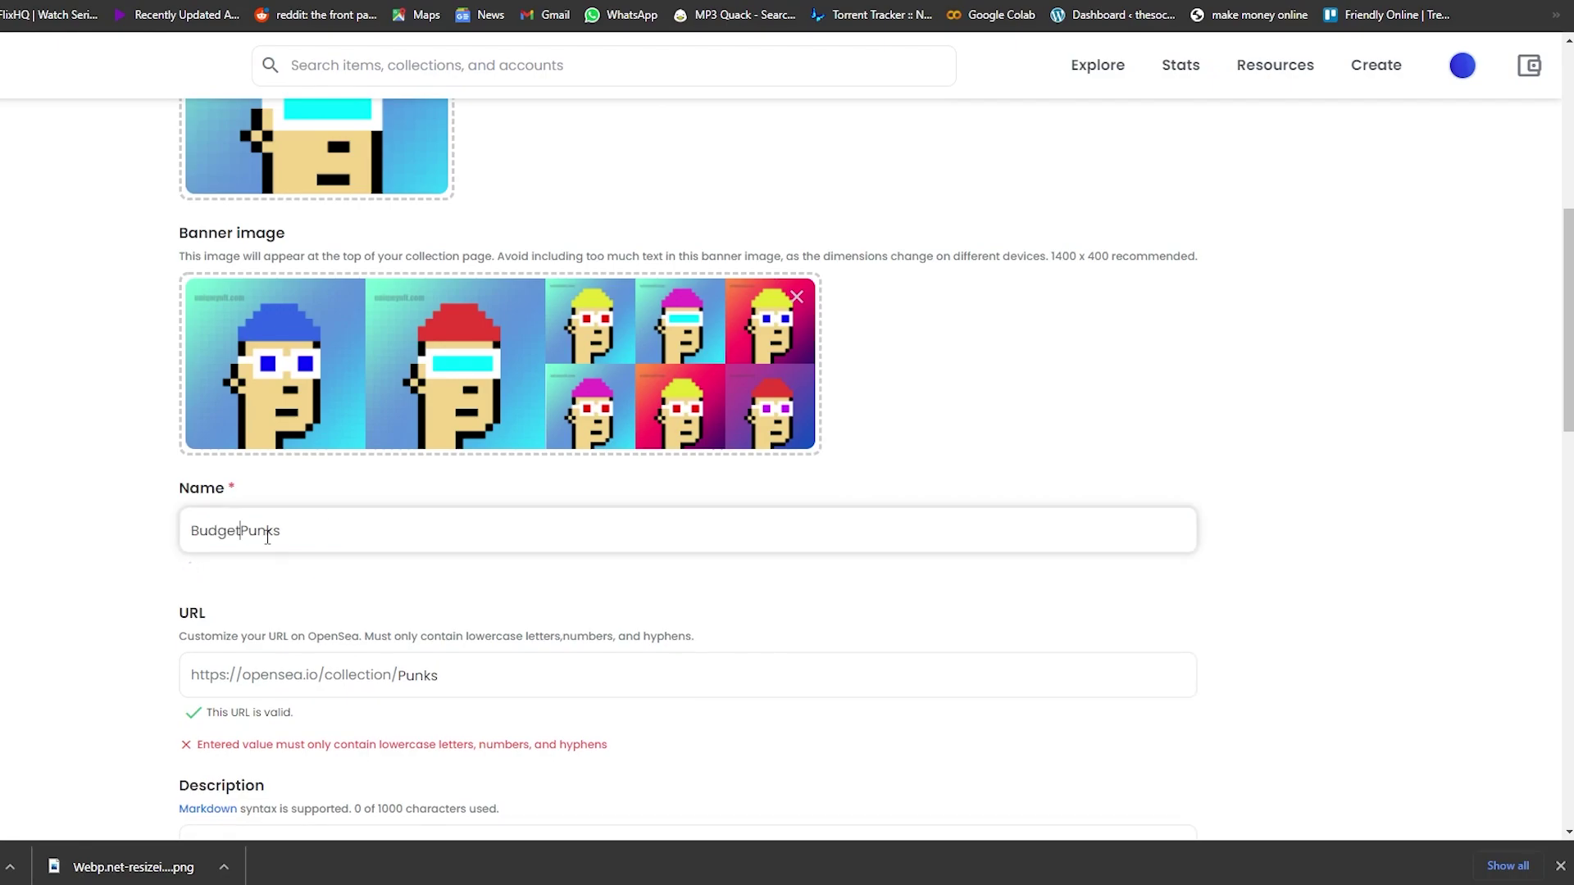
{"action": "type", "text": "-"}
{"action": "scroll", "coordinate": [322, 527], "scroll_direction": "down", "scroll_amount": 3}
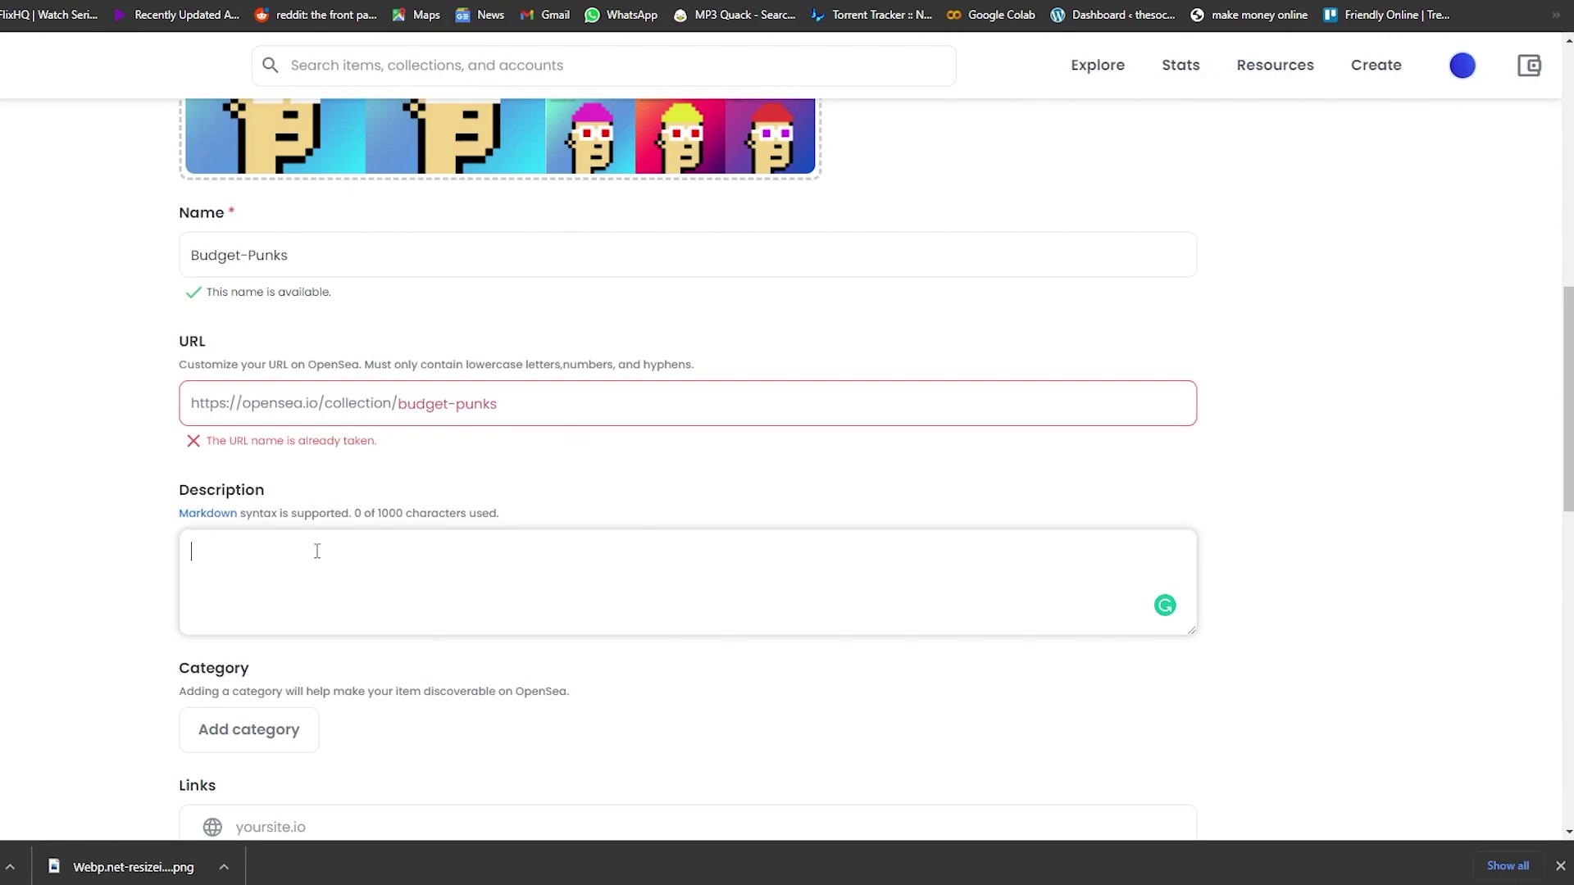
Change the URL ending to budget-punks2 and enter afadfa as the collection's description.
{"action": "type", "text": "2"}
{"action": "left_click", "coordinate": [345, 548]}
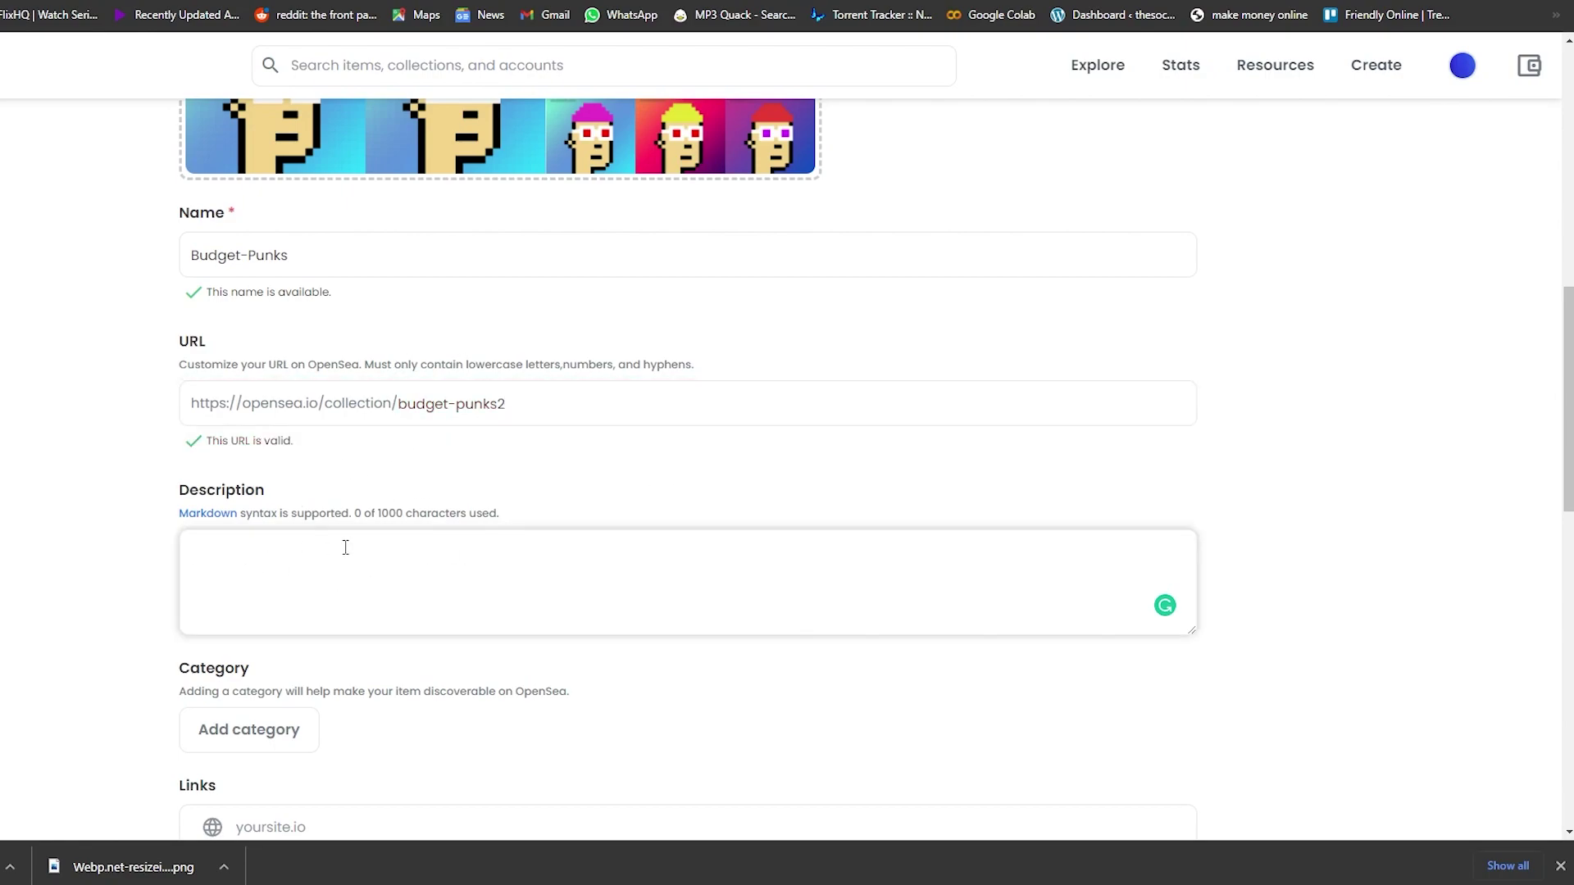
{"action": "type", "text": "afadfa"}
Set the creator earnings percentage fee to 10 using the saved form entry, including the payout wallet address.
{"action": "scroll", "coordinate": [268, 566], "scroll_direction": "down", "scroll_amount": 4}
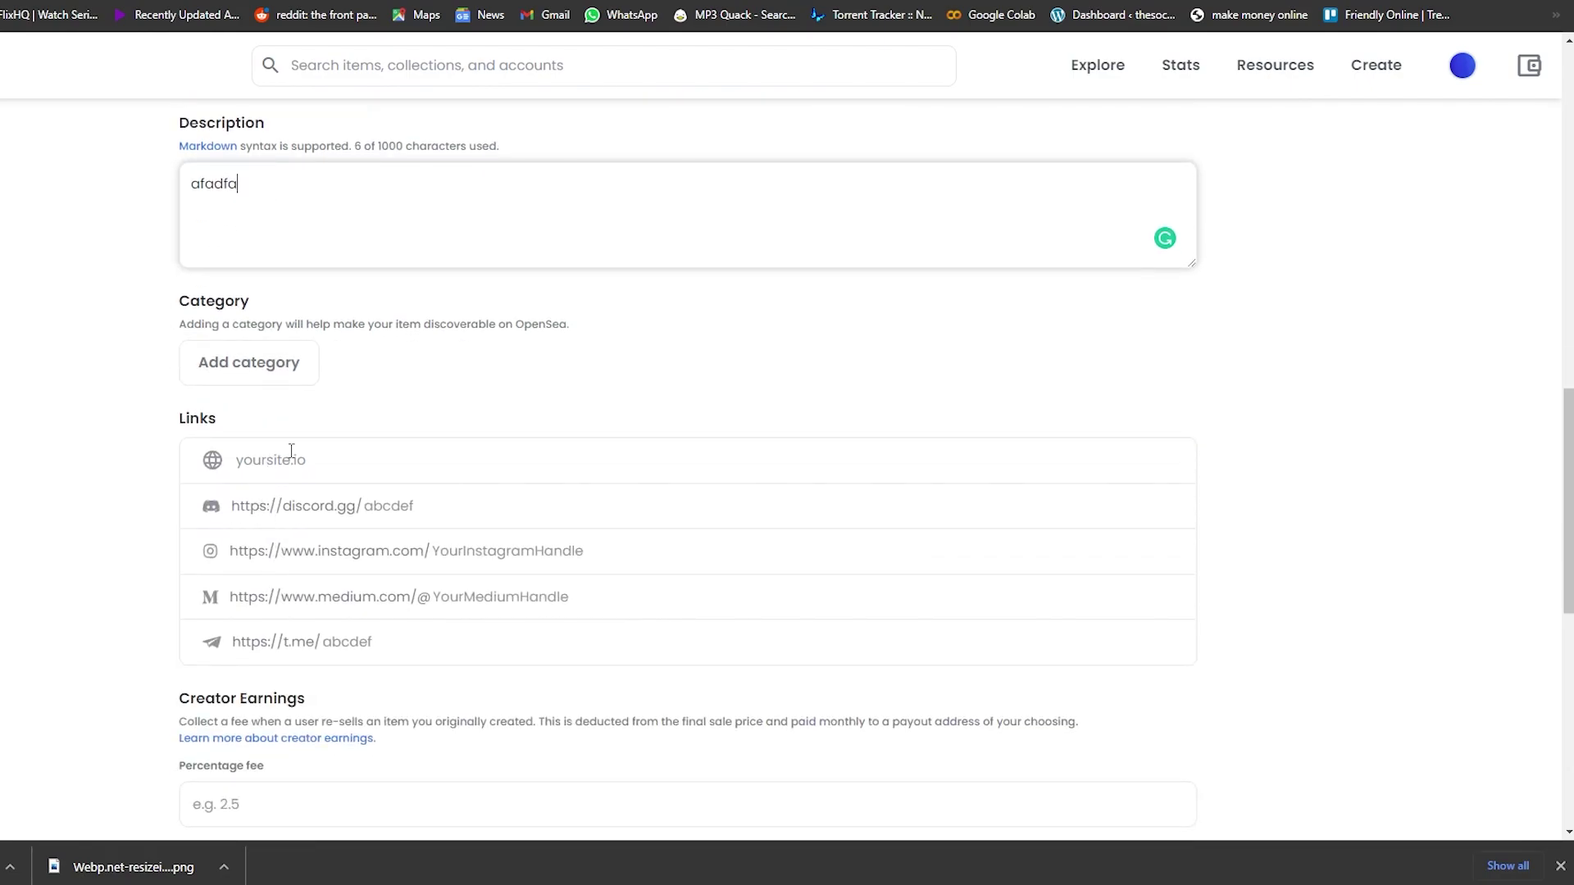
{"action": "scroll", "coordinate": [279, 565], "scroll_direction": "down", "scroll_amount": 6}
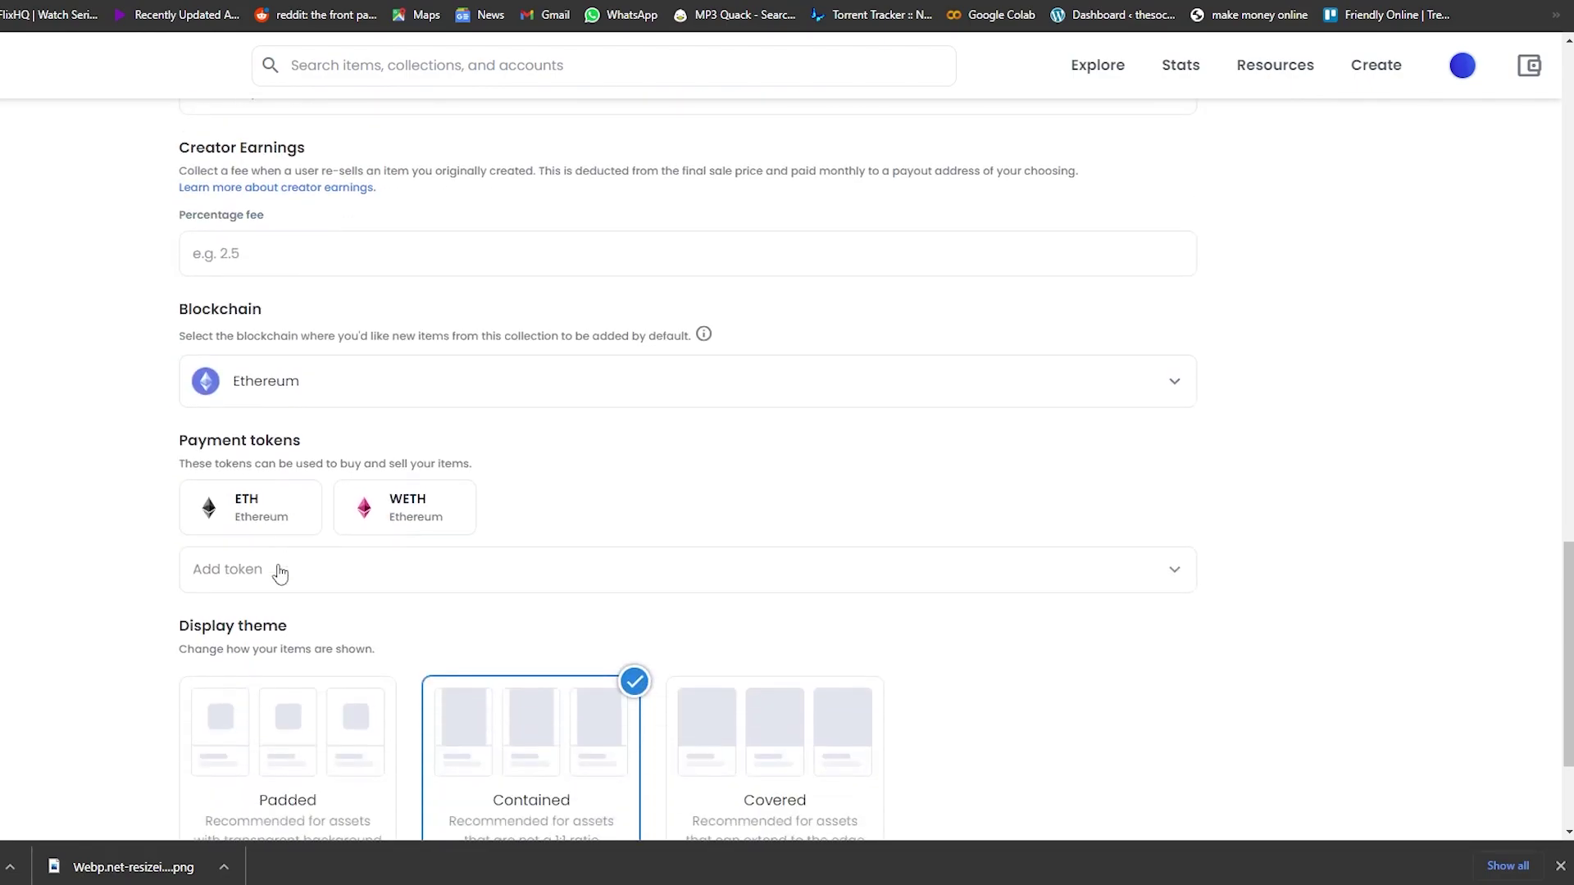
{"action": "scroll", "coordinate": [239, 256], "scroll_direction": "up", "scroll_amount": 1}
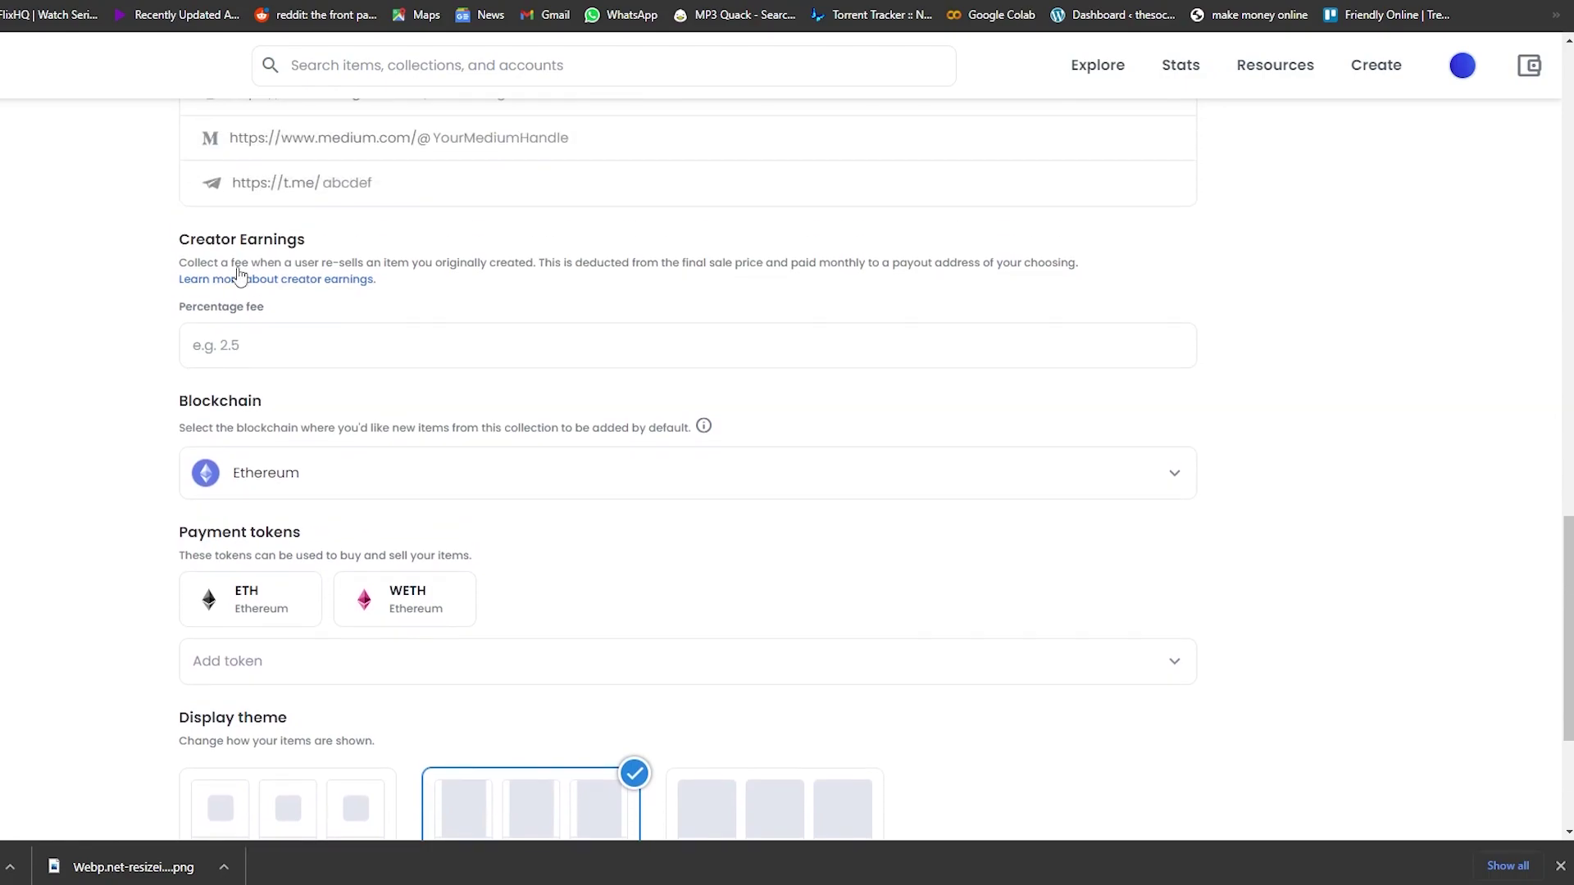
{"action": "left_click", "coordinate": [245, 353]}
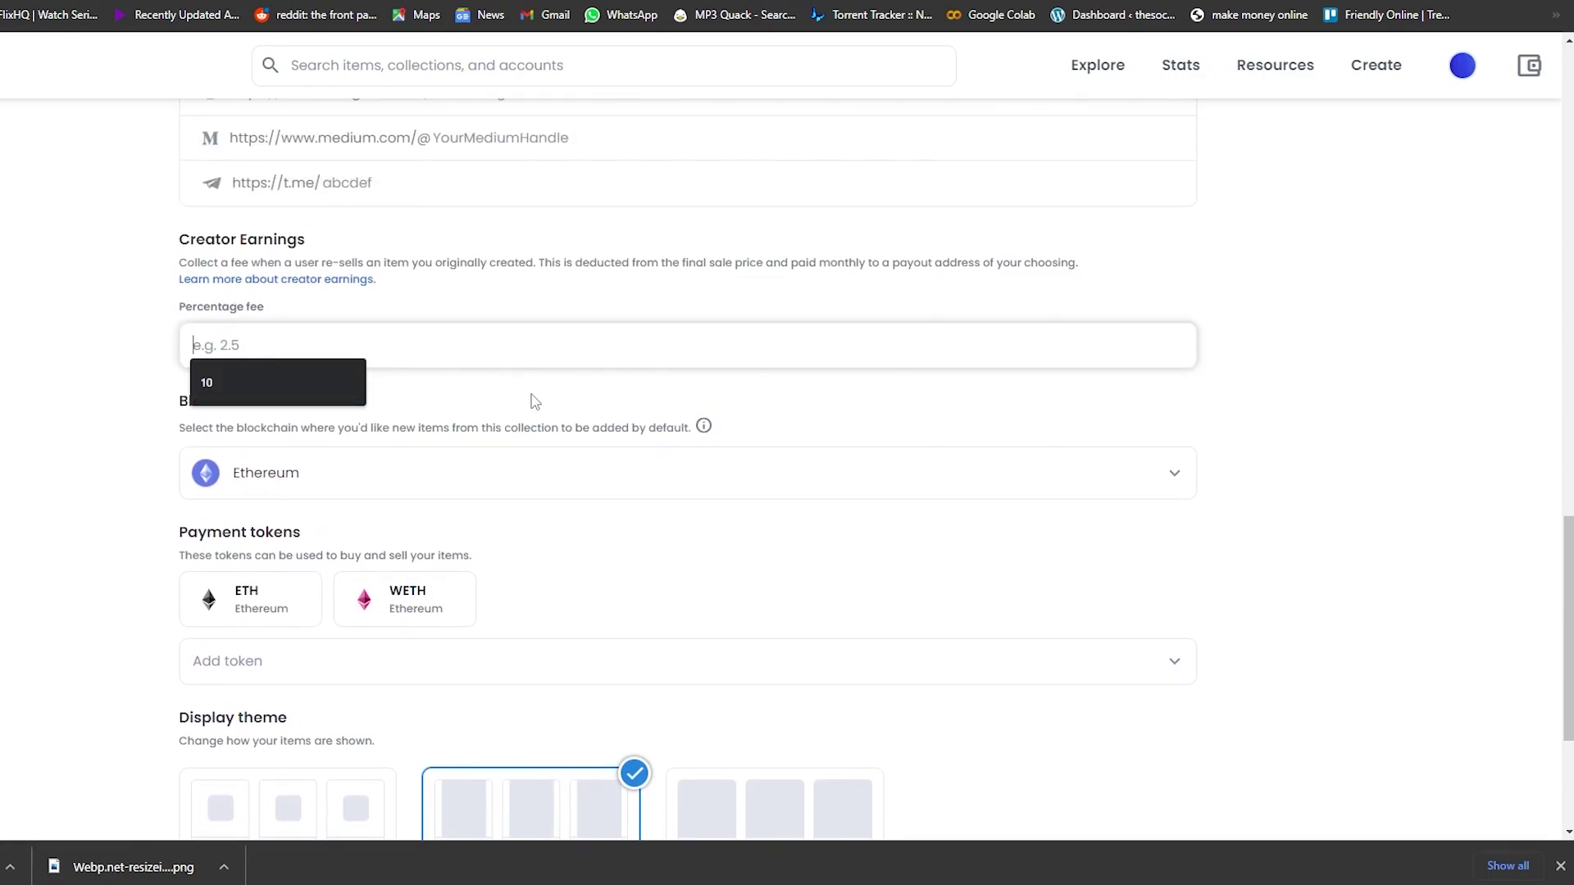
{"action": "left_click", "coordinate": [236, 374]}
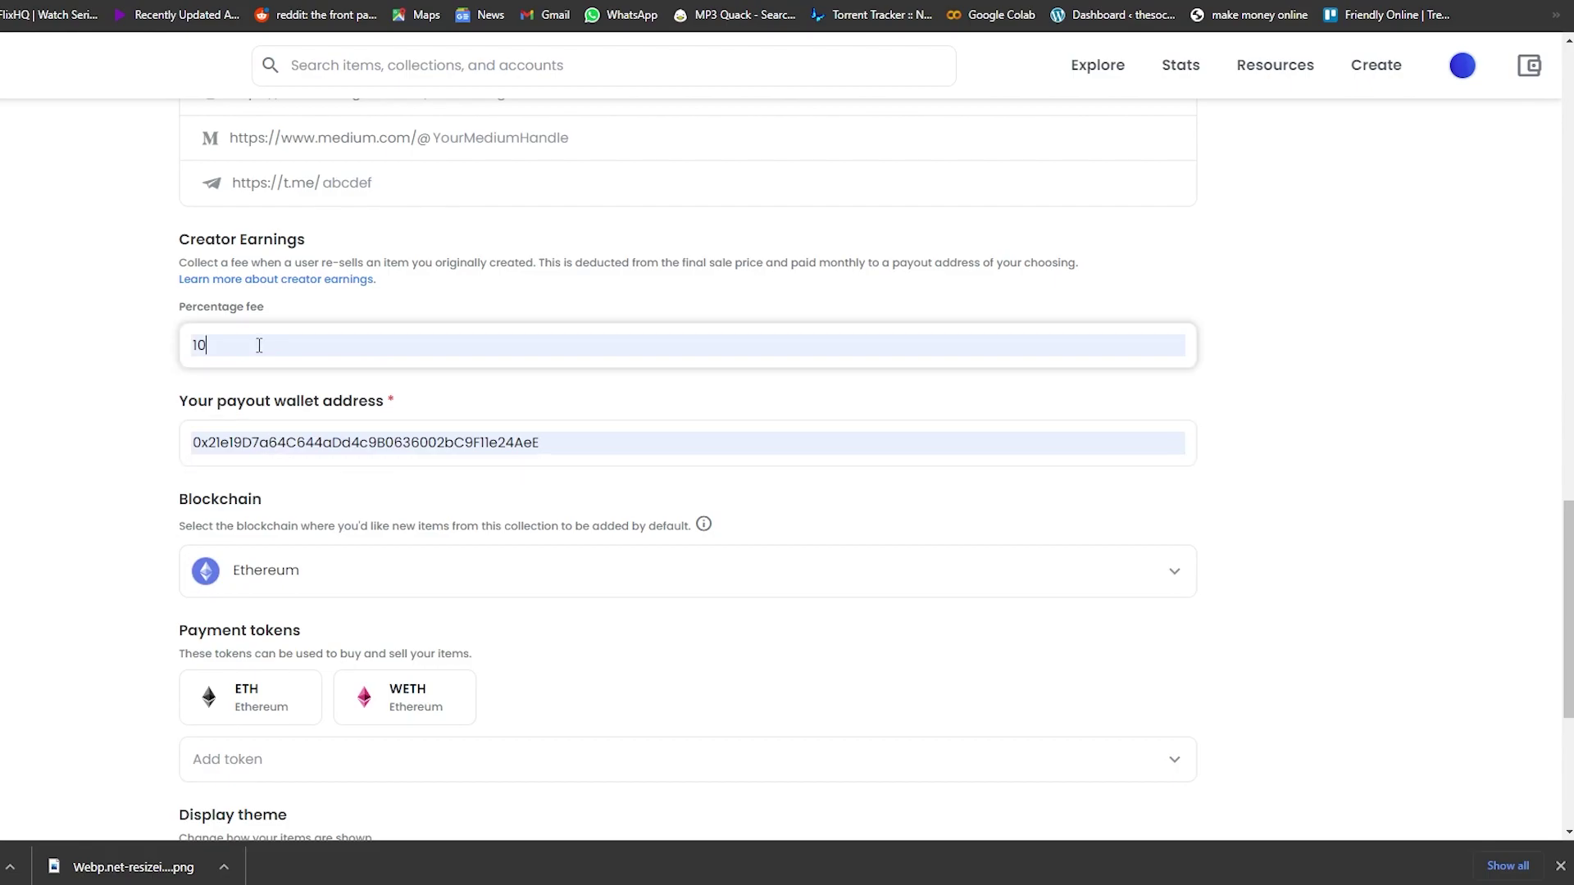
Try a creator earnings percentage fee of 20.
{"action": "scroll", "coordinate": [250, 370], "scroll_direction": "up", "scroll_amount": 1}
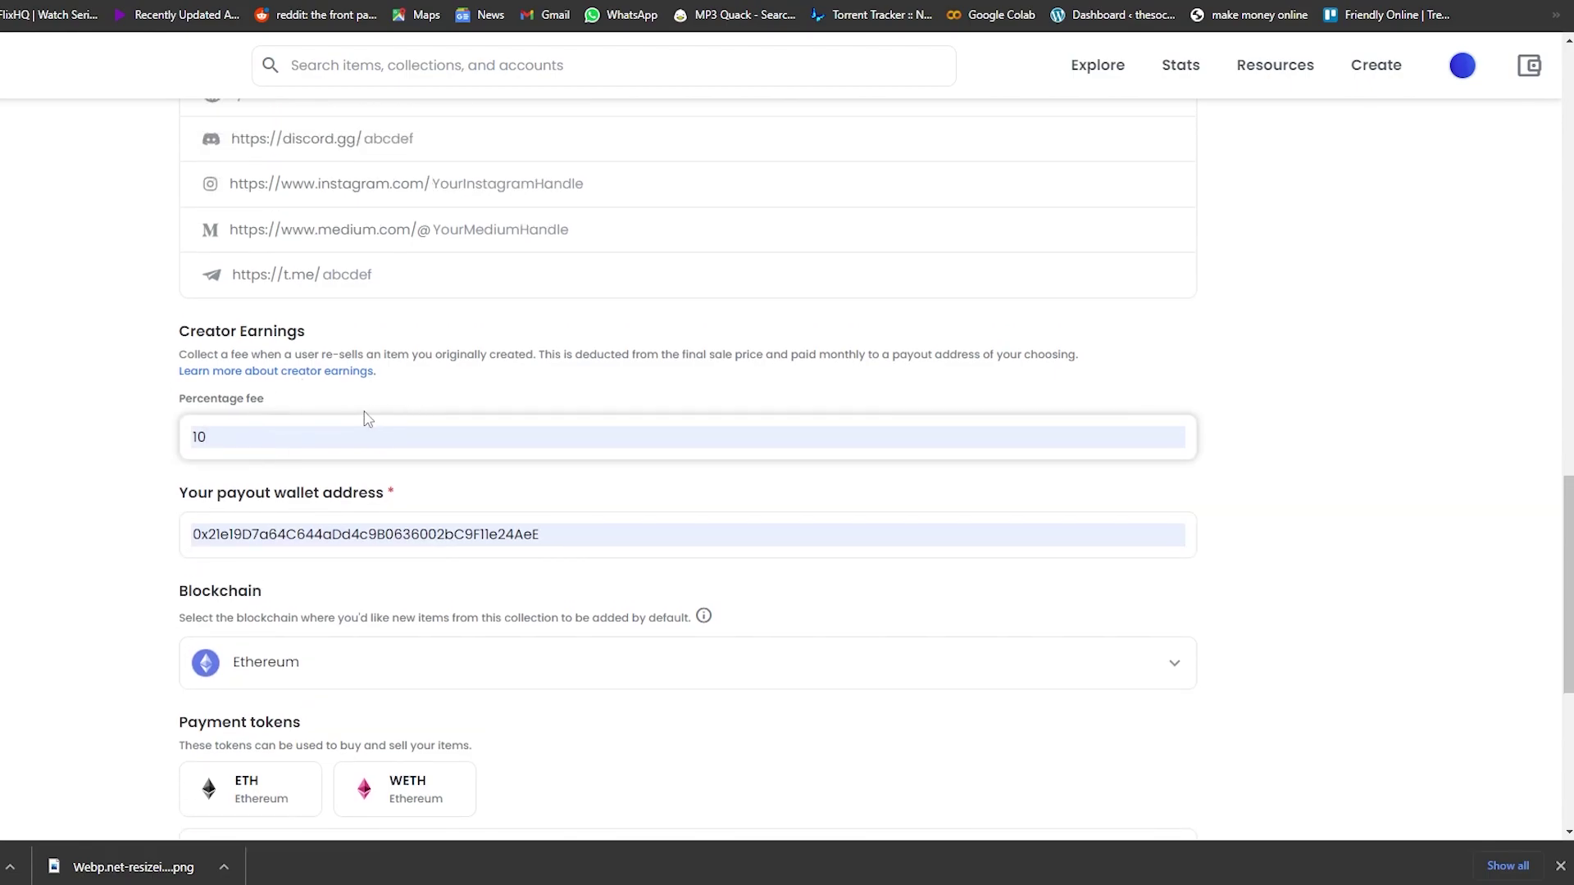
{"action": "scroll", "coordinate": [361, 418], "scroll_direction": "up", "scroll_amount": 11}
{"action": "scroll", "coordinate": [380, 488], "scroll_direction": "down", "scroll_amount": 11}
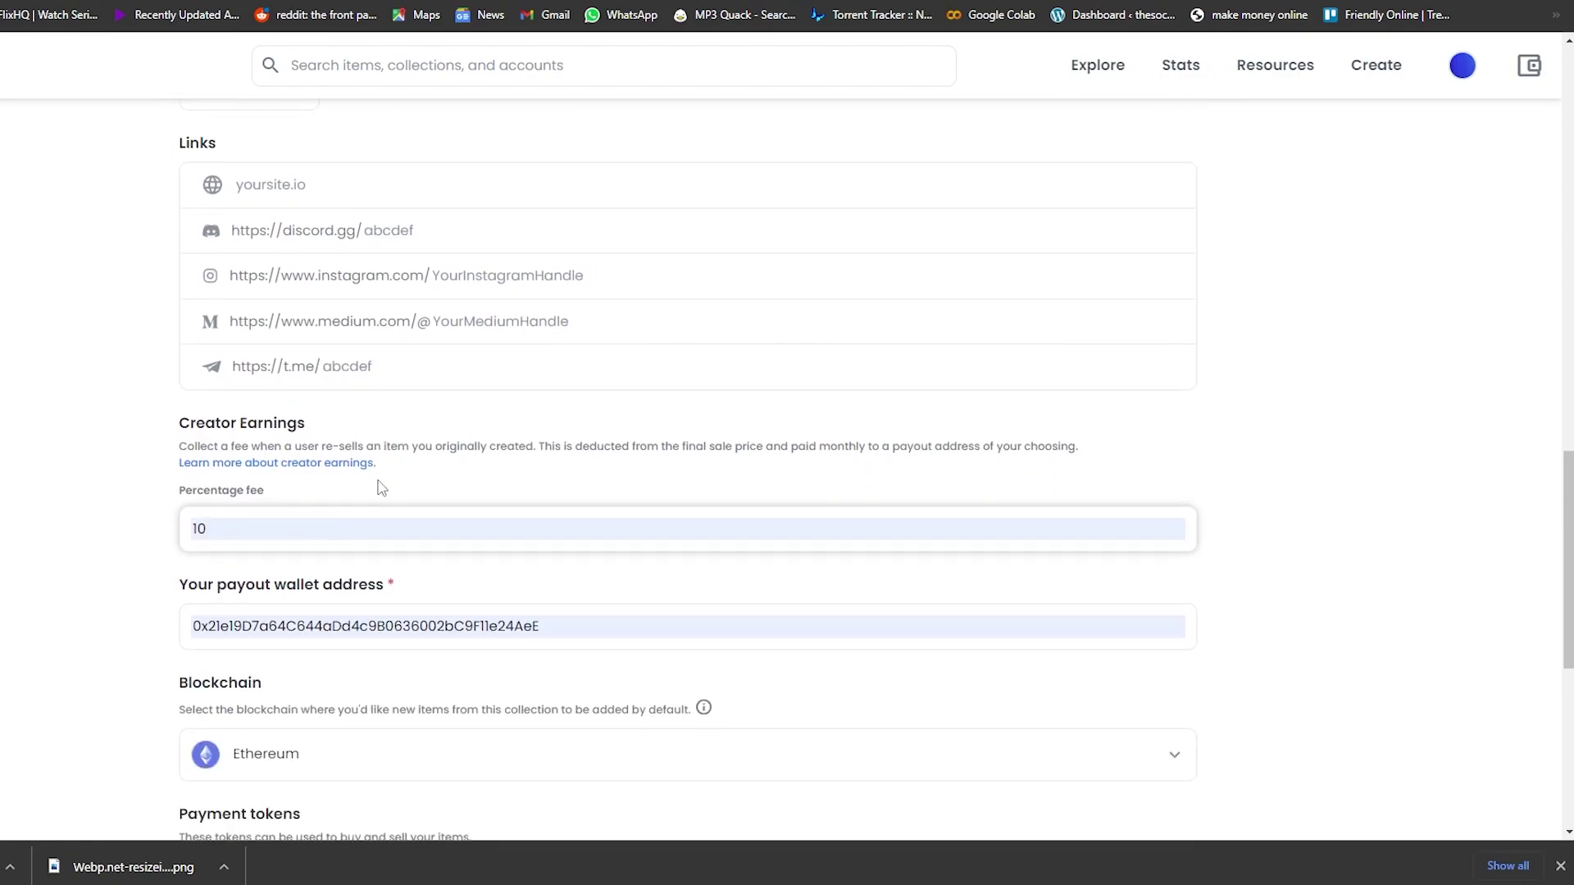
{"action": "left_click_drag", "start_coordinate": [223, 539], "coordinate": [148, 544]}
{"action": "type", "text": "20"}
{"action": "left_click_drag", "start_coordinate": [241, 533], "coordinate": [531, 577]}
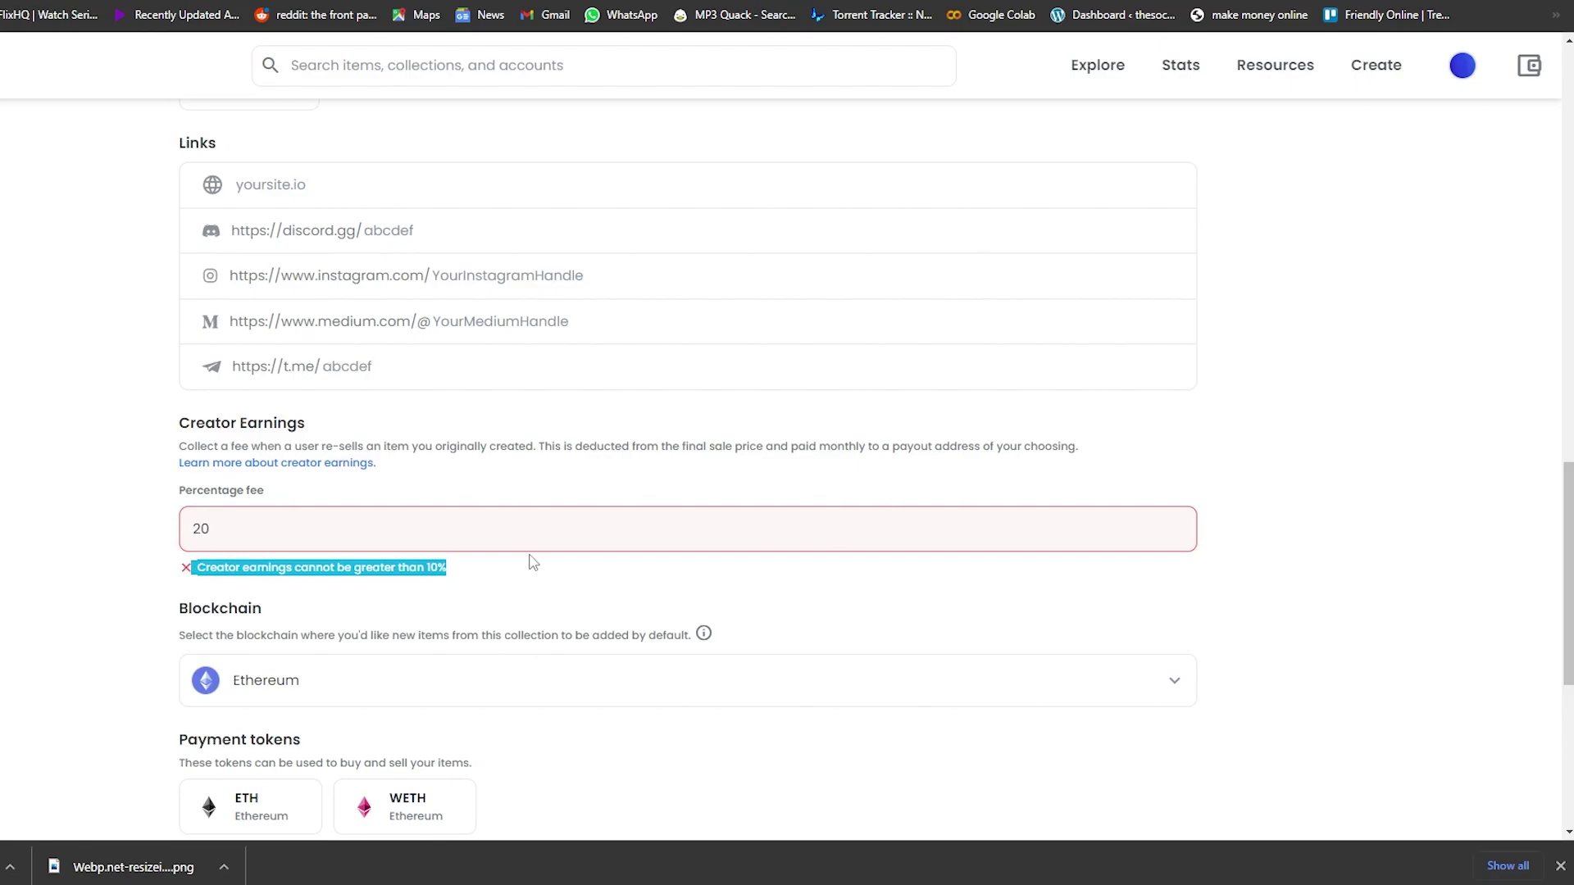
Set the percentage fee back to 10 and fill in the saved payout wallet address again.
{"action": "double_click", "coordinate": [506, 534]}
{"action": "type", "text": "10"}
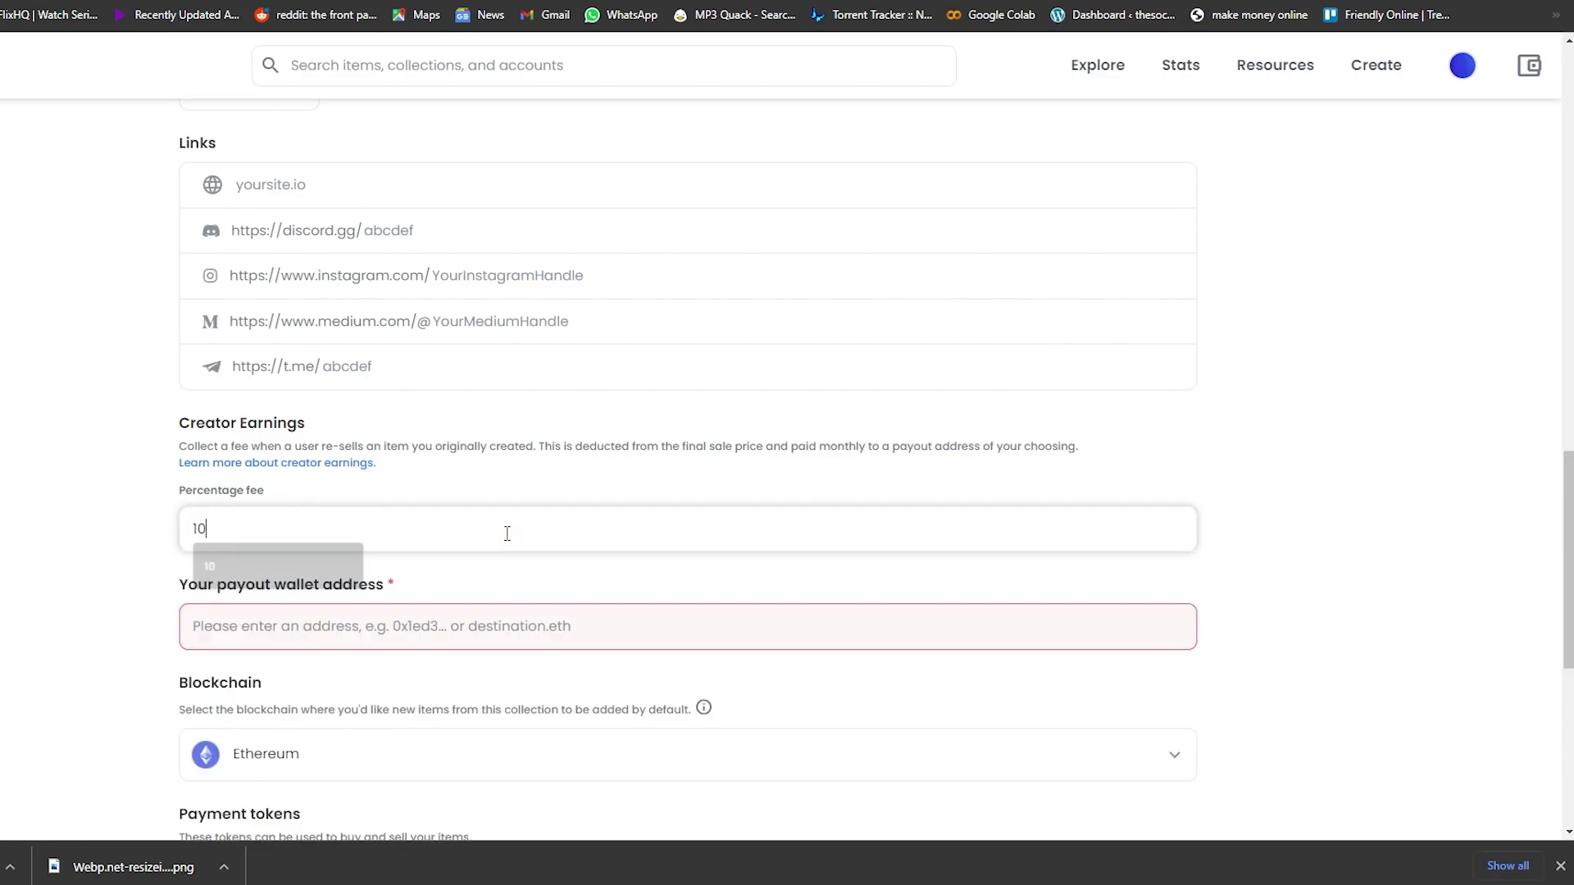
{"action": "left_click", "coordinate": [384, 627]}
{"action": "left_click", "coordinate": [384, 662]}
{"action": "scroll", "coordinate": [49, 583], "scroll_direction": "down", "scroll_amount": 5}
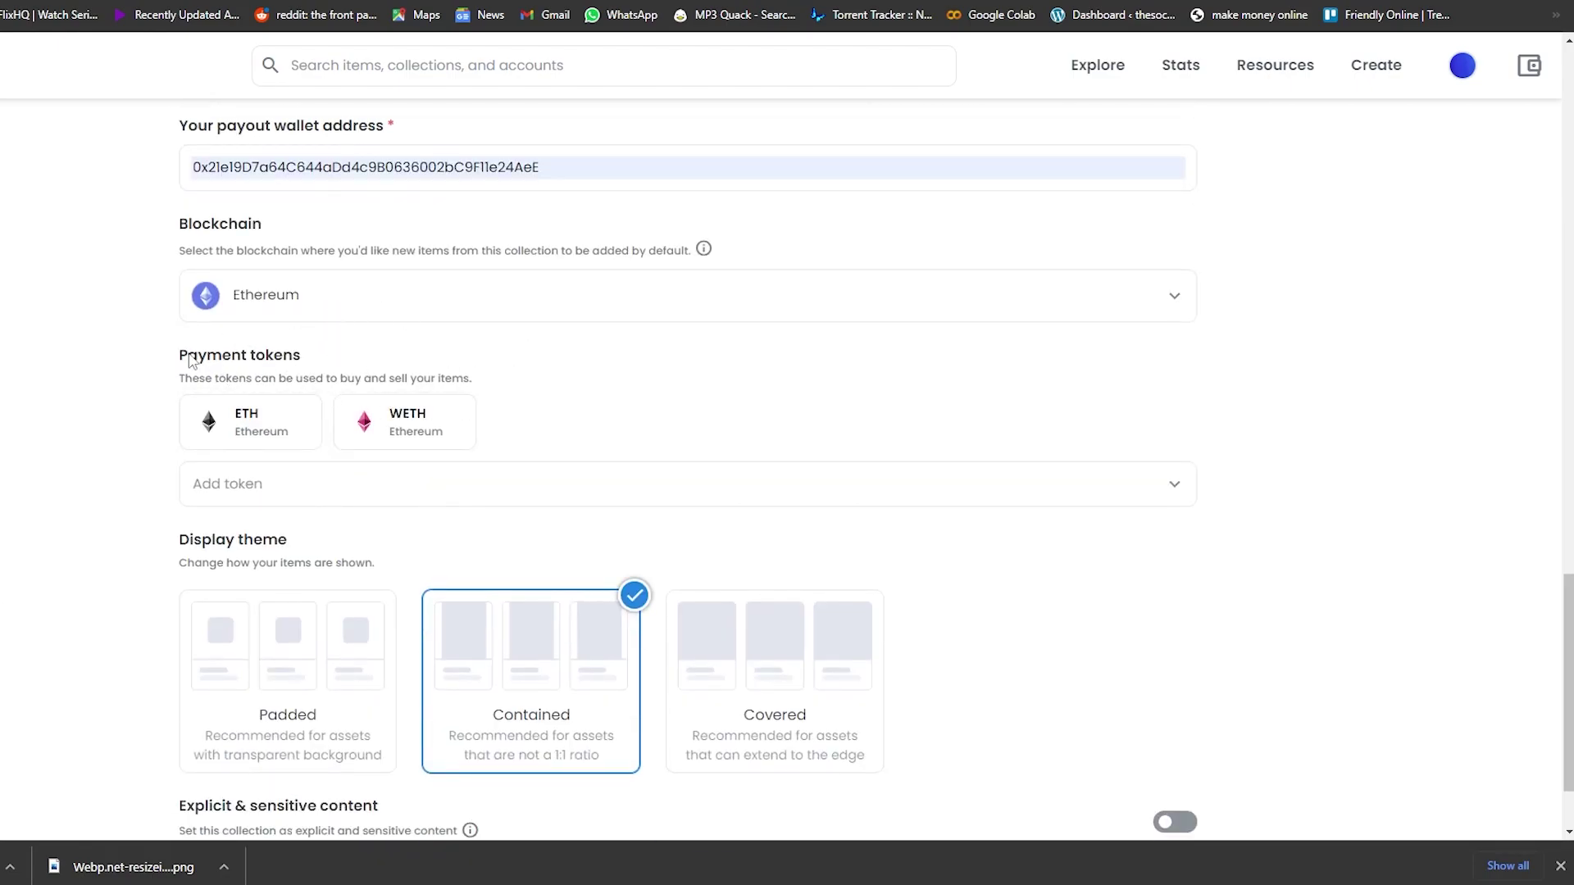
Submit the form to create the collection with Ethereum as blockchain and the Contained display theme, and dismiss the downloads bar.
{"action": "scroll", "coordinate": [678, 700], "scroll_direction": "down", "scroll_amount": 1}
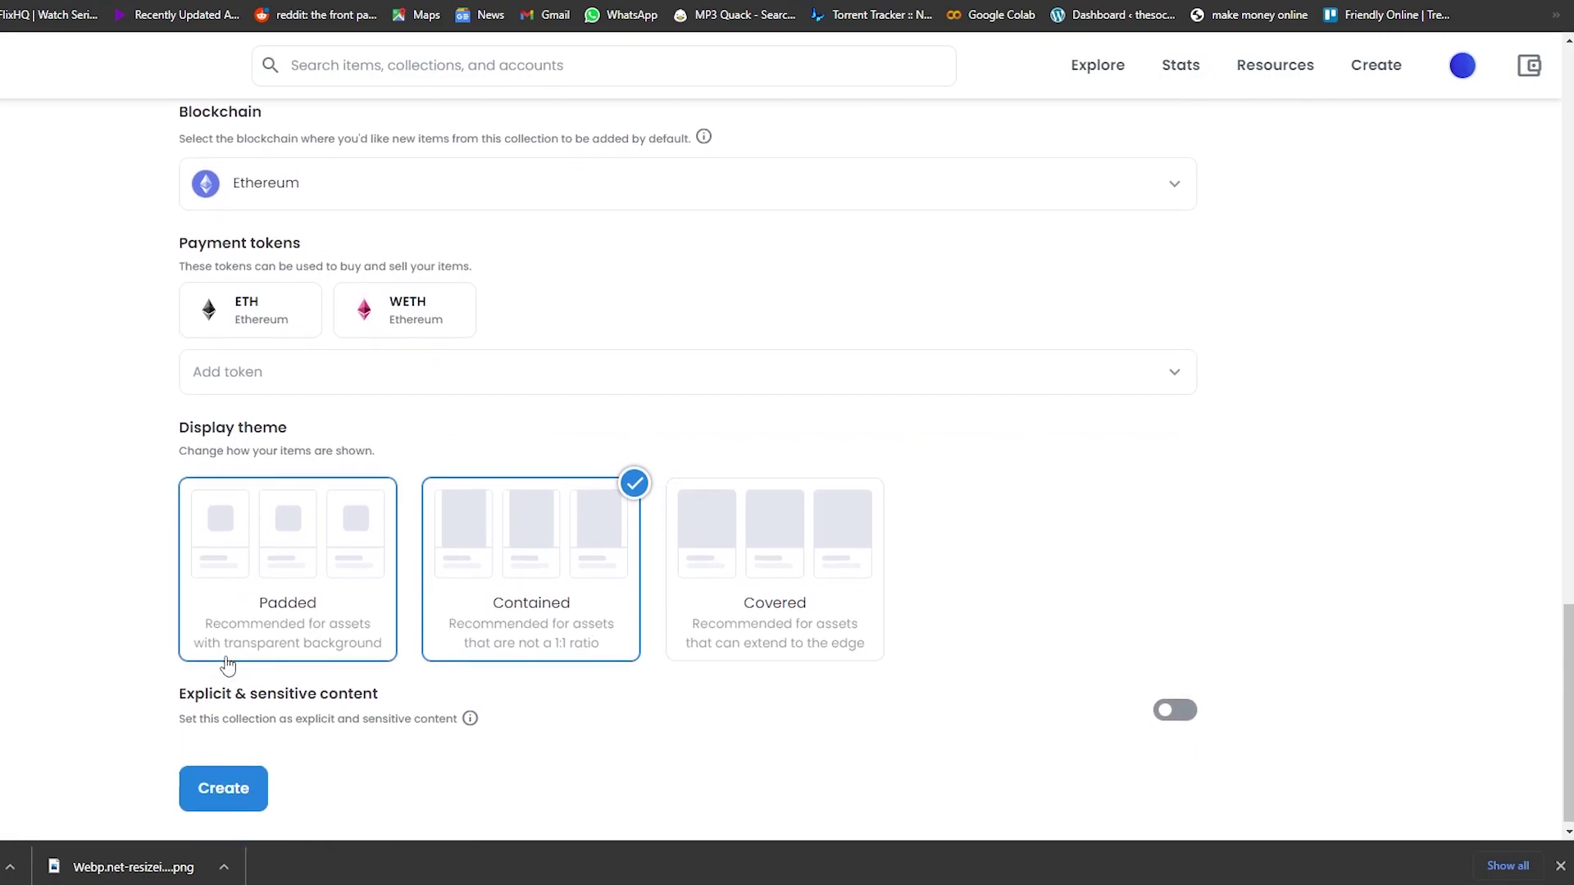
{"action": "left_click", "coordinate": [243, 795]}
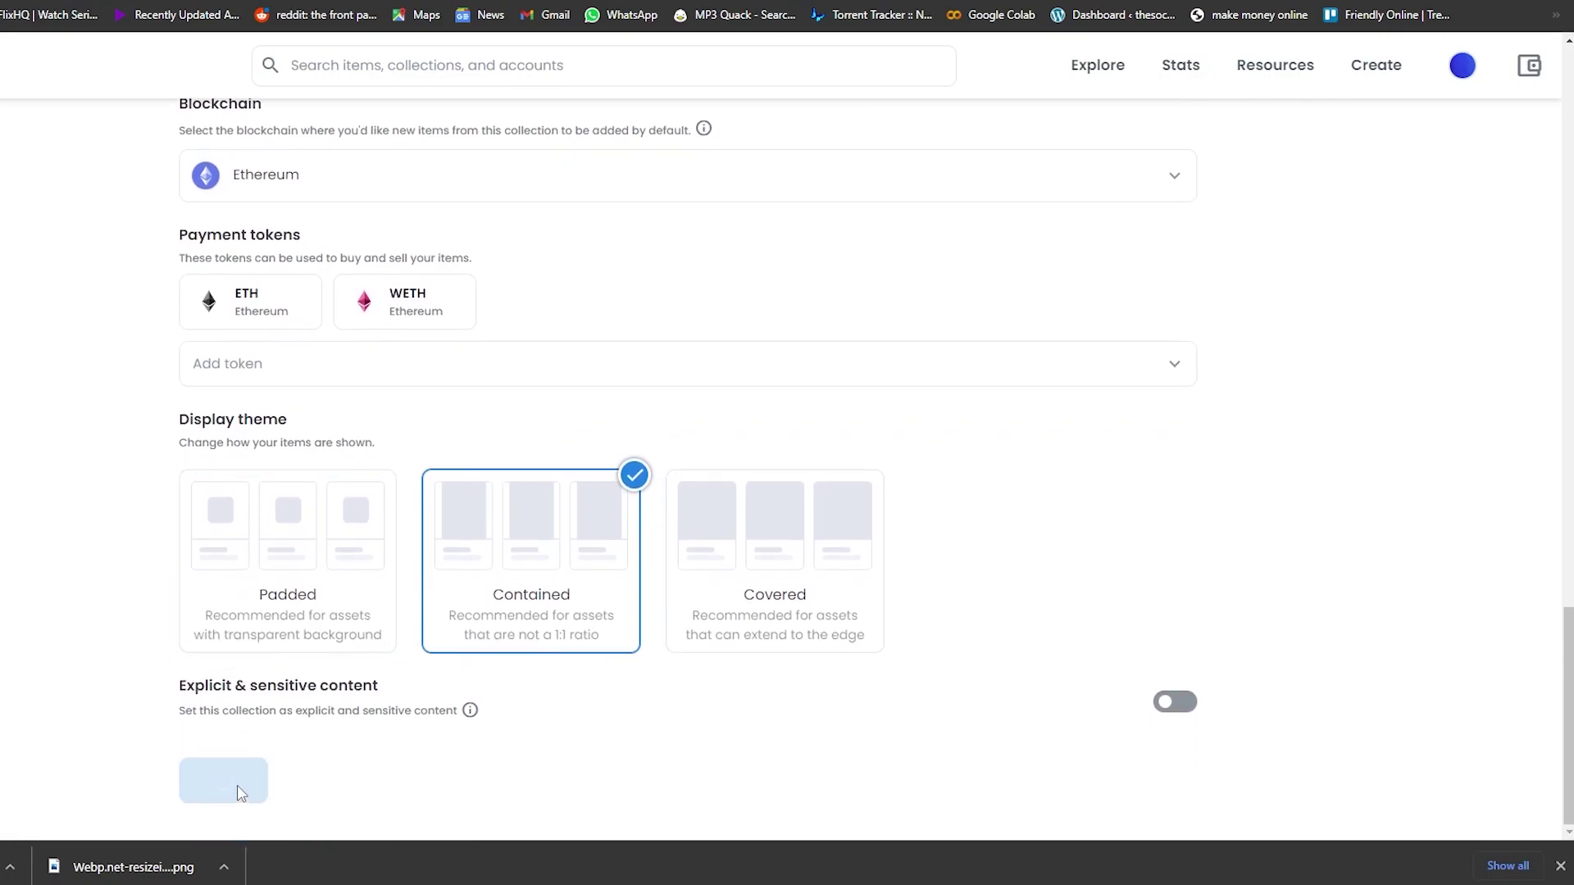
{"action": "left_click", "coordinate": [1560, 866]}
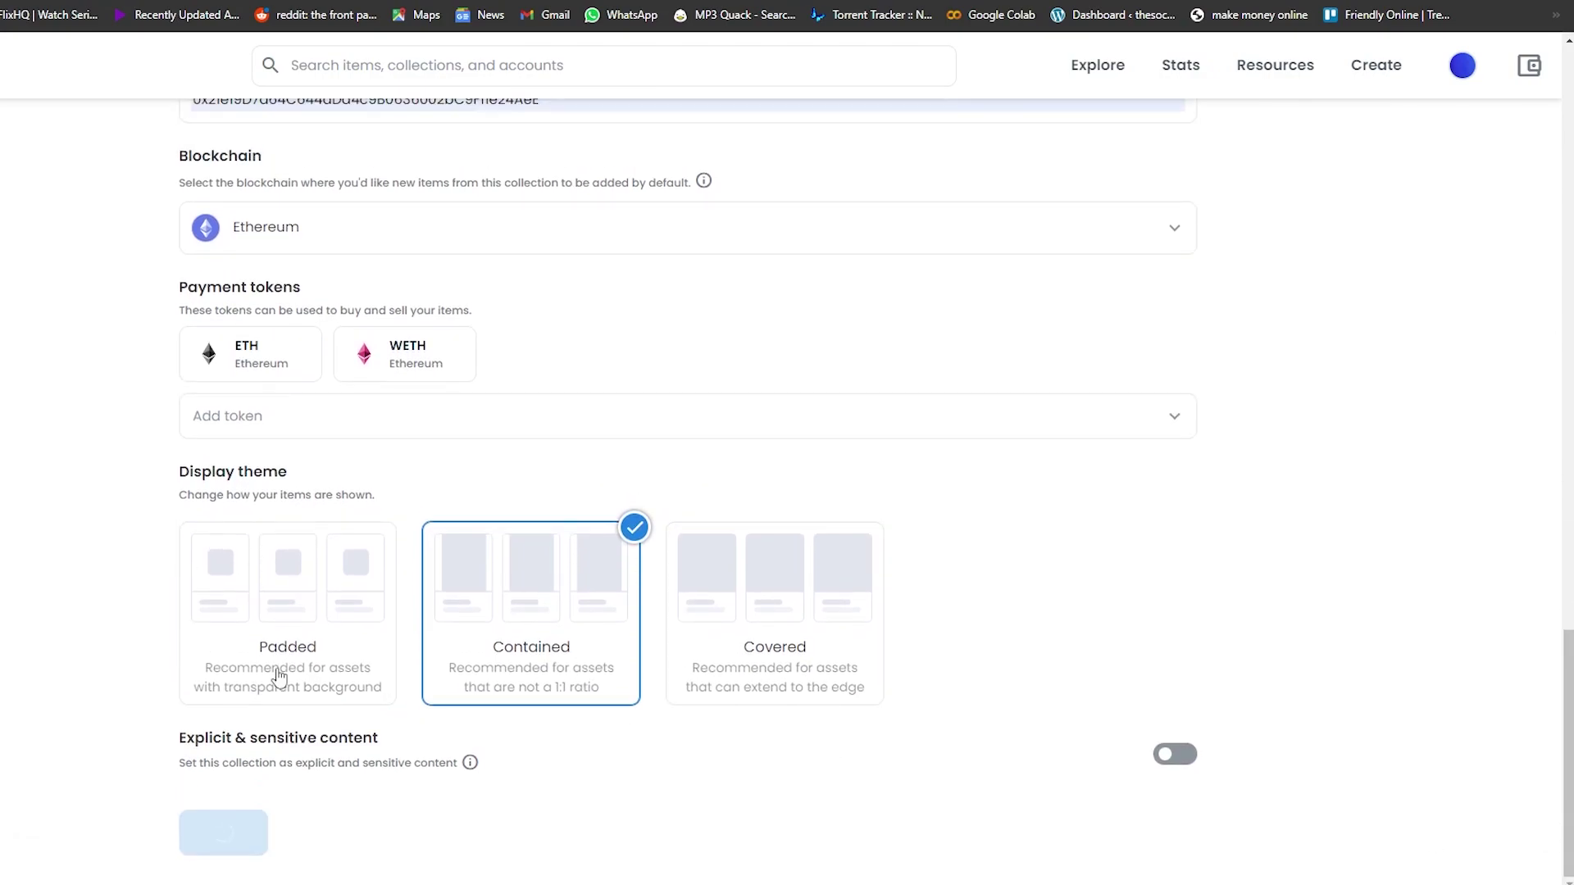
{"action": "scroll", "coordinate": [537, 529], "scroll_direction": "up", "scroll_amount": 20}
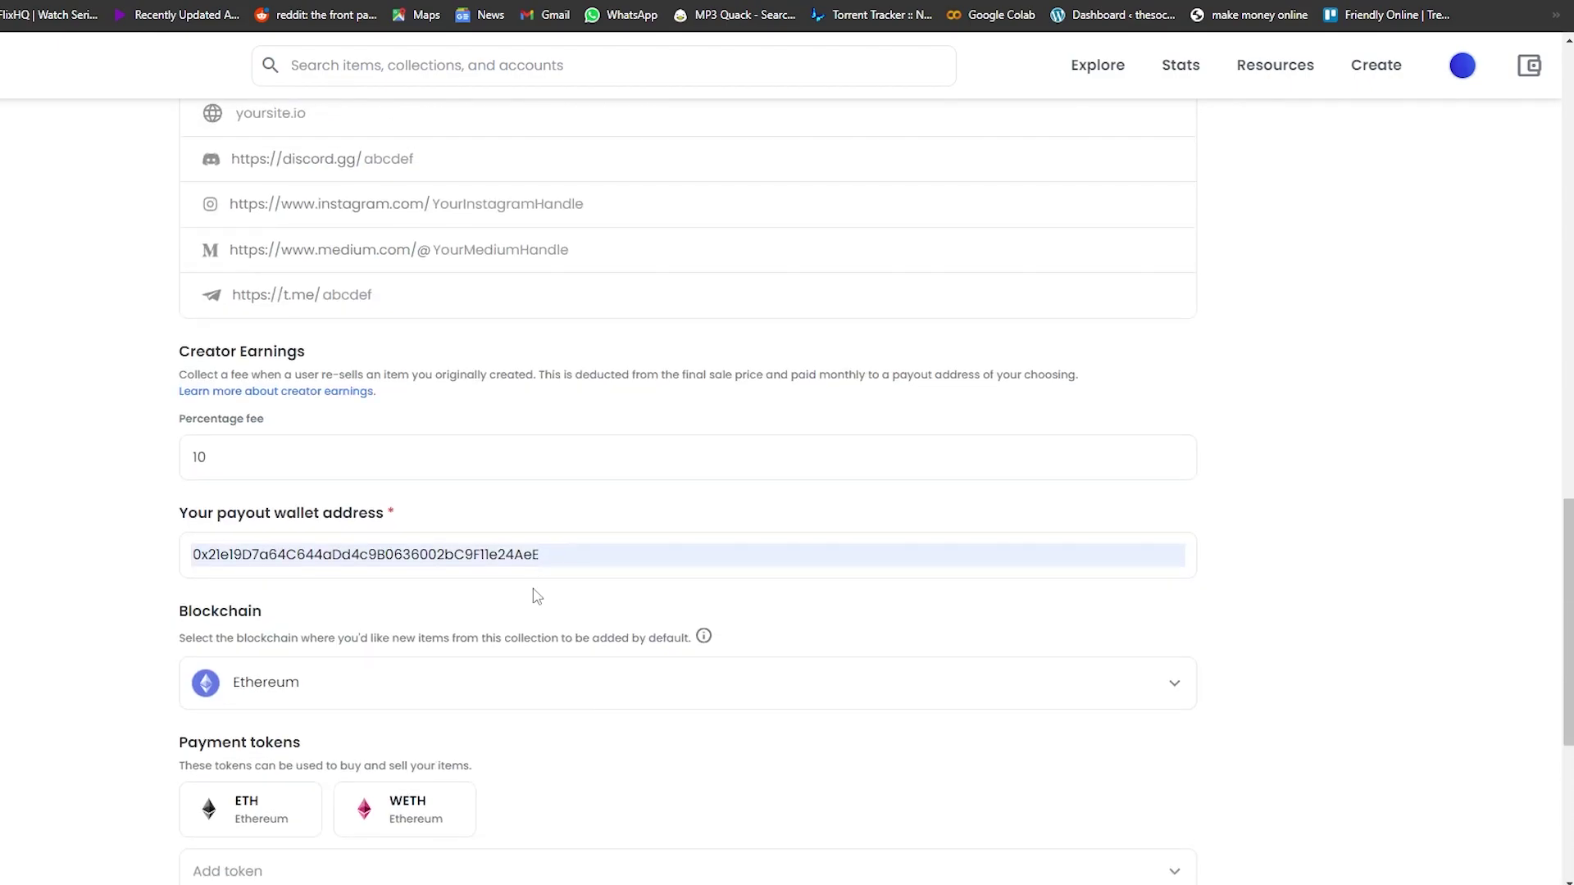
{"action": "scroll", "coordinate": [533, 598], "scroll_direction": "down", "scroll_amount": 5}
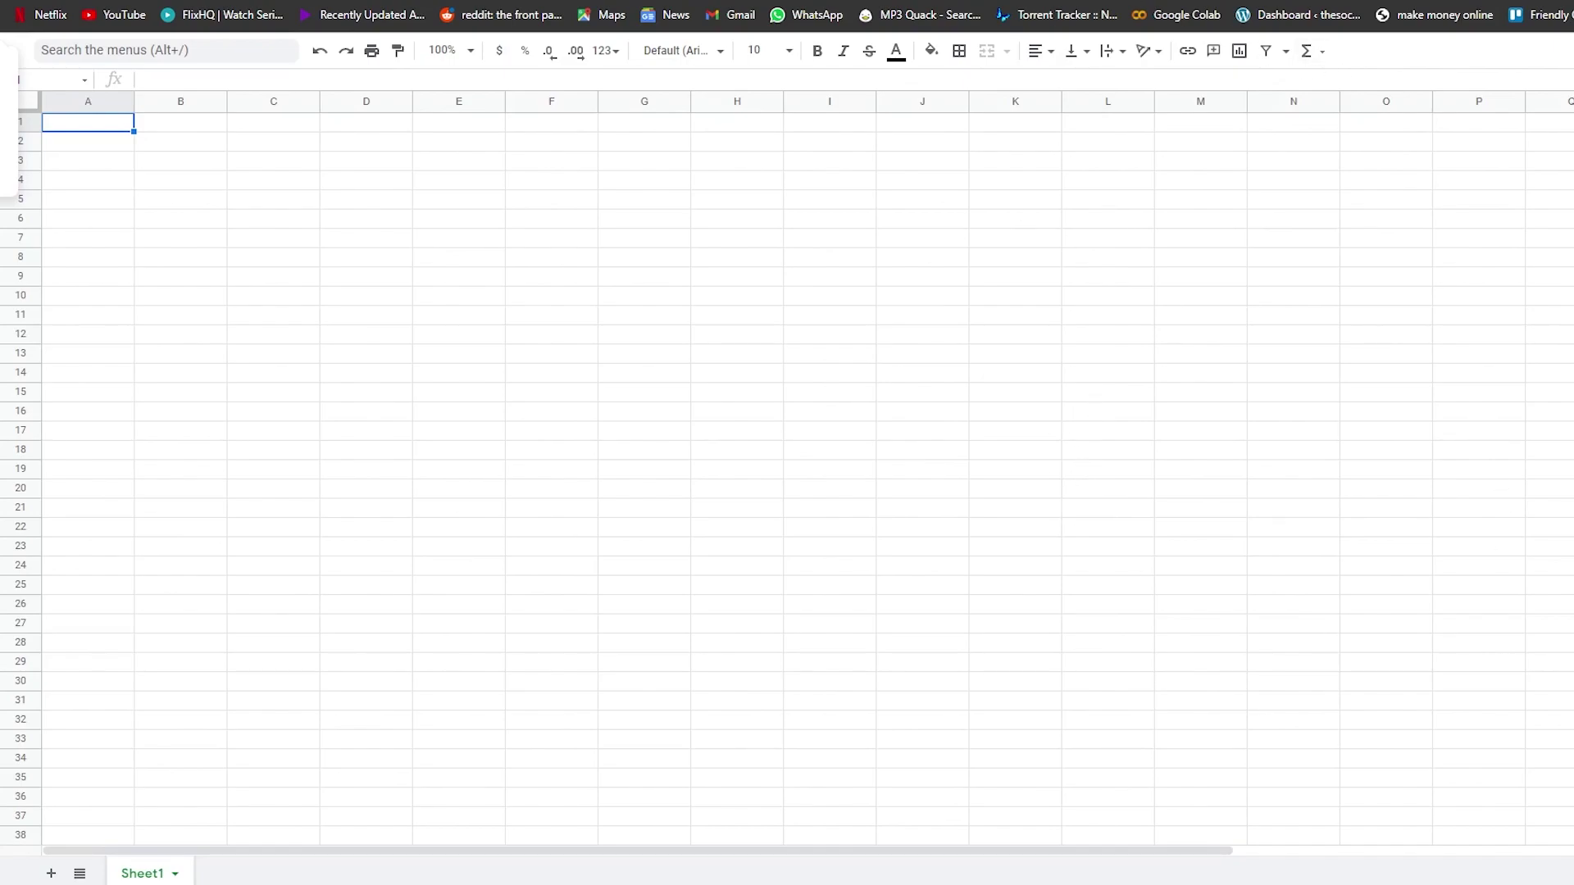
Arrange the OpenSea collection window beside the two blank spreadsheet windows, stacking the spreadsheets one above the other.
{"action": "left_click_drag", "start_coordinate": [313, 3], "coordinate": [249, 87]}
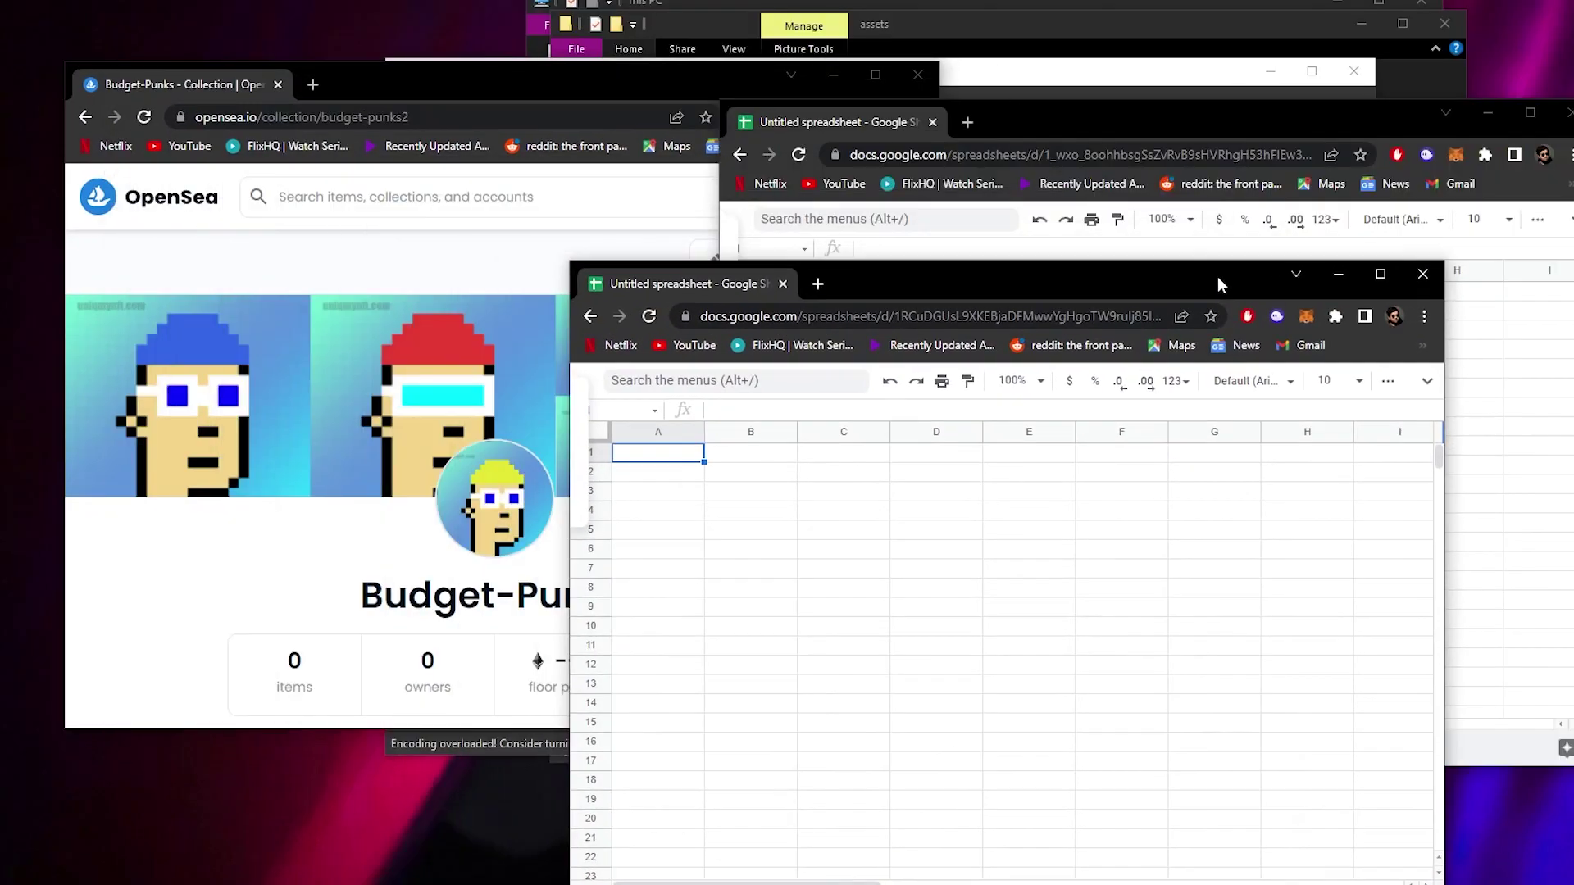
{"action": "left_click", "coordinate": [592, 131]}
{"action": "left_click", "coordinate": [1079, 38]}
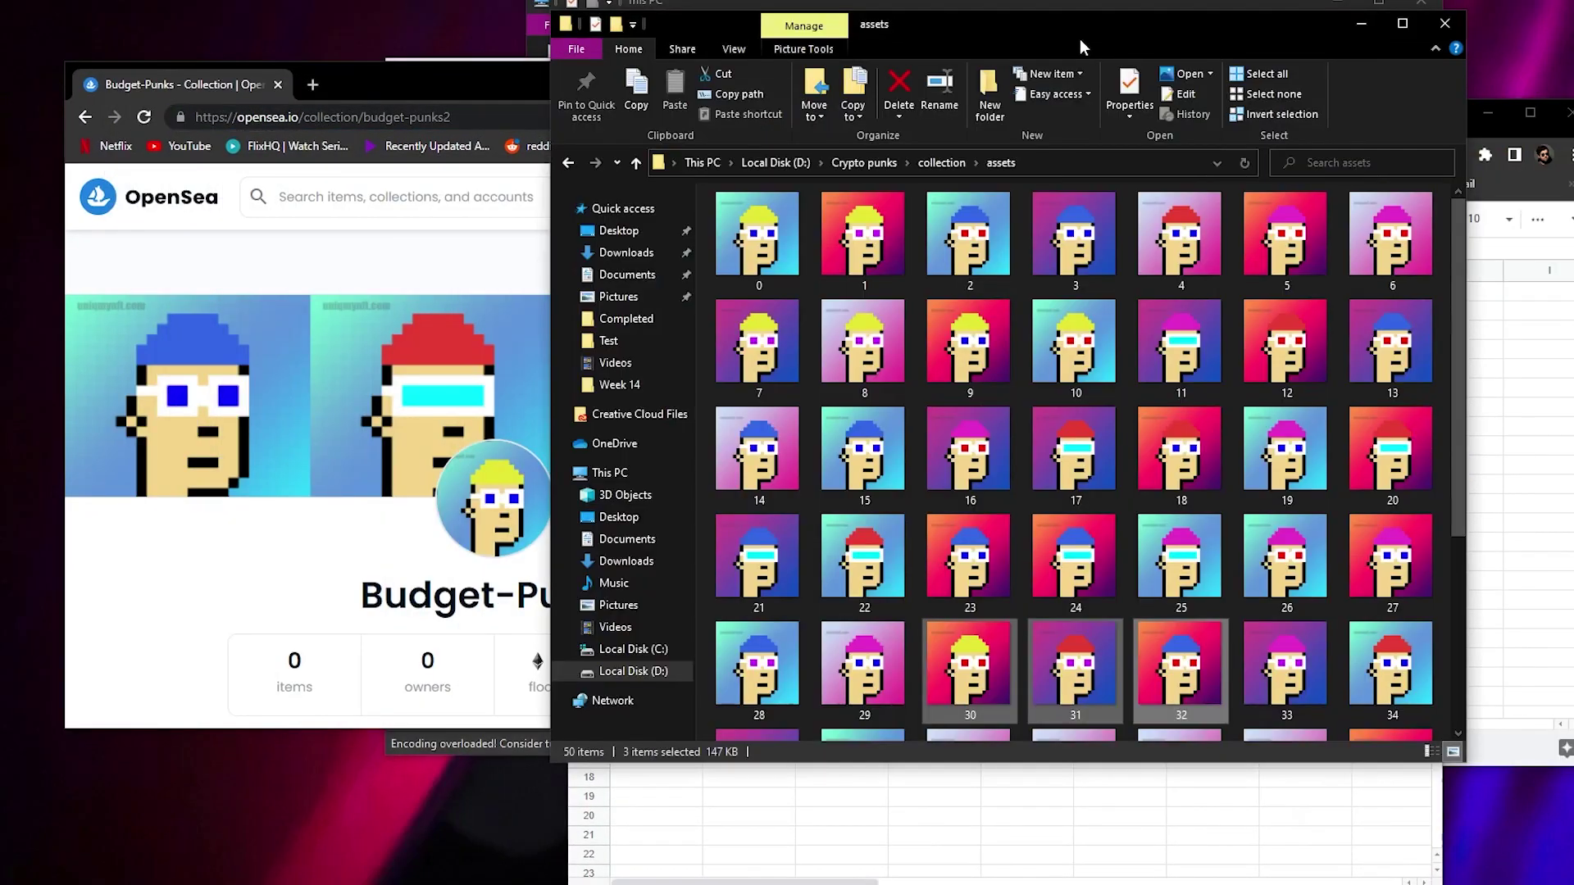
{"action": "left_click_drag", "start_coordinate": [533, 82], "coordinate": [508, 0]}
{"action": "left_click_drag", "start_coordinate": [1060, 140], "coordinate": [1322, 490]}
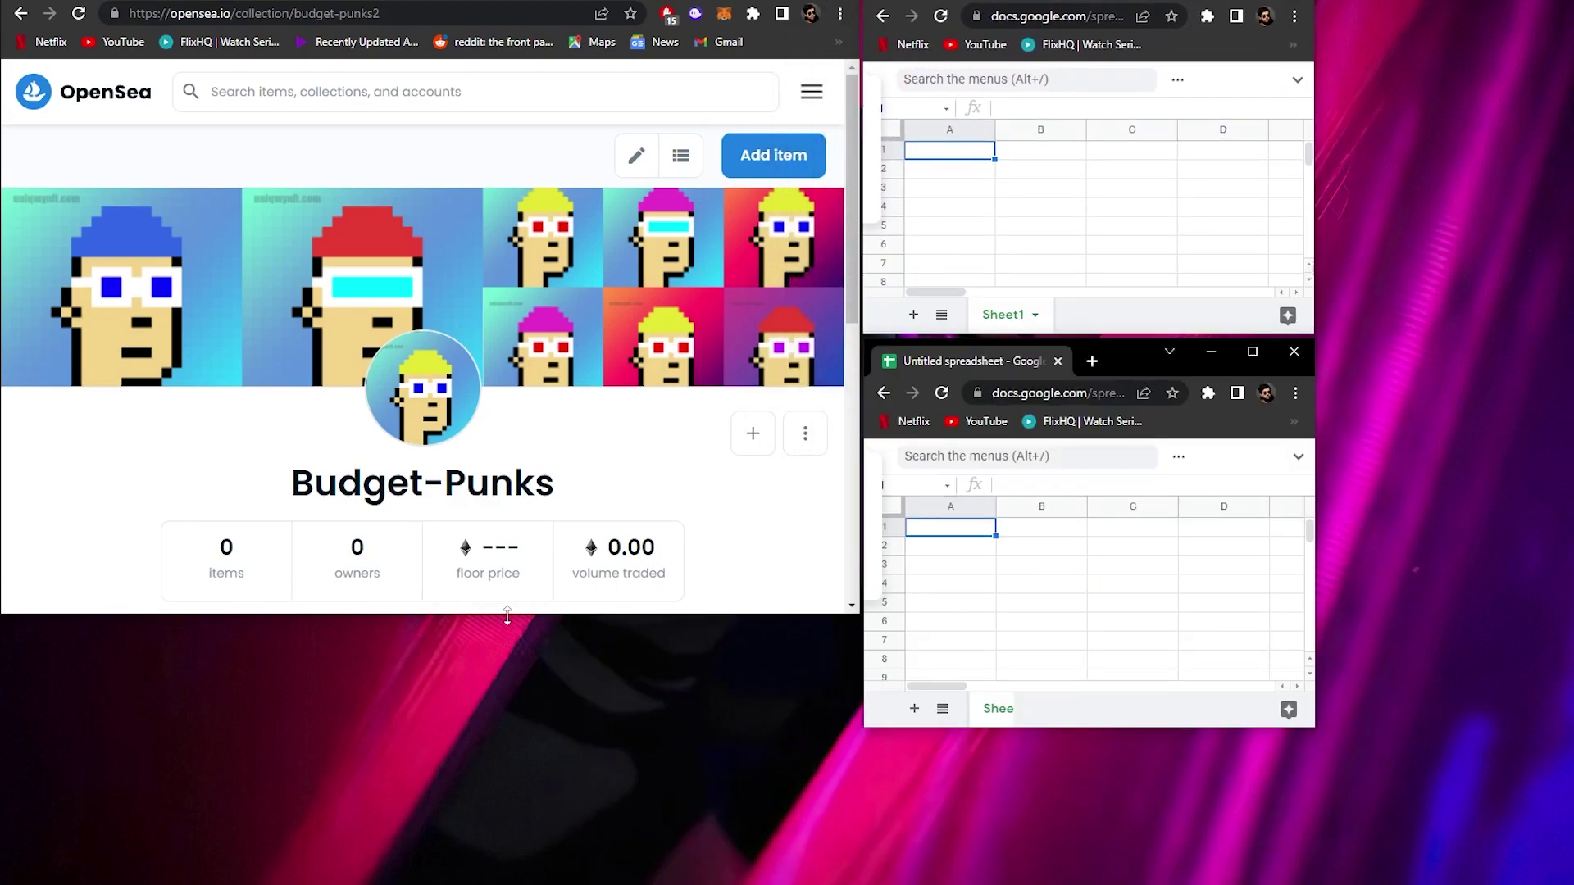
Stretch the OpenSea window and the two stacked spreadsheet windows to use the full screen height.
{"action": "left_click_drag", "start_coordinate": [507, 616], "coordinate": [496, 838]}
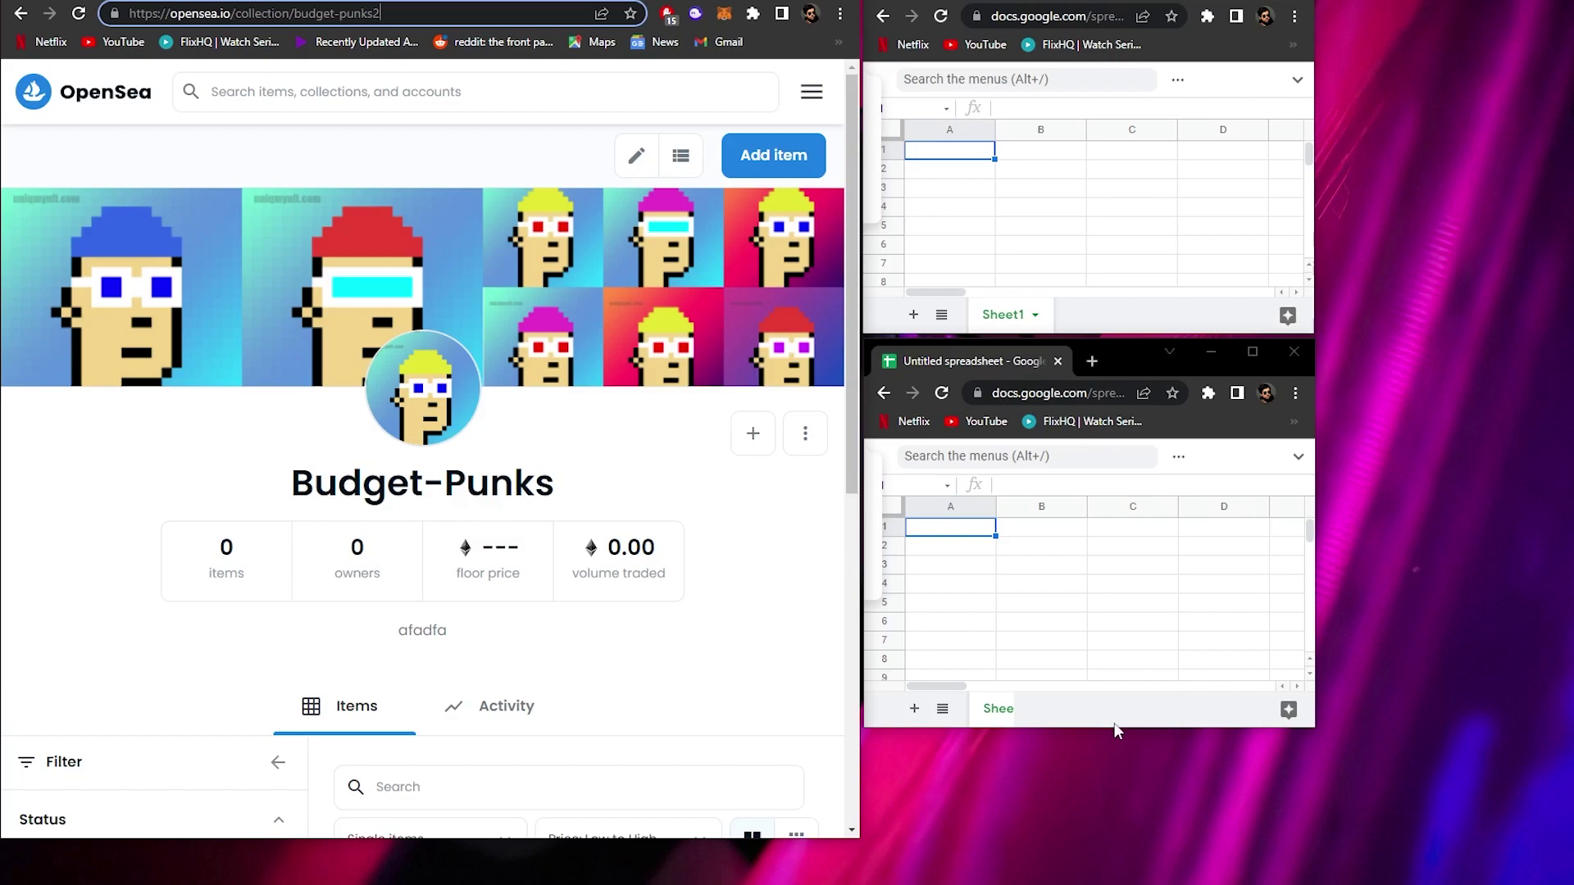
{"action": "left_click_drag", "start_coordinate": [1099, 729], "coordinate": [1099, 834]}
{"action": "left_click_drag", "start_coordinate": [1123, 352], "coordinate": [1124, 412]}
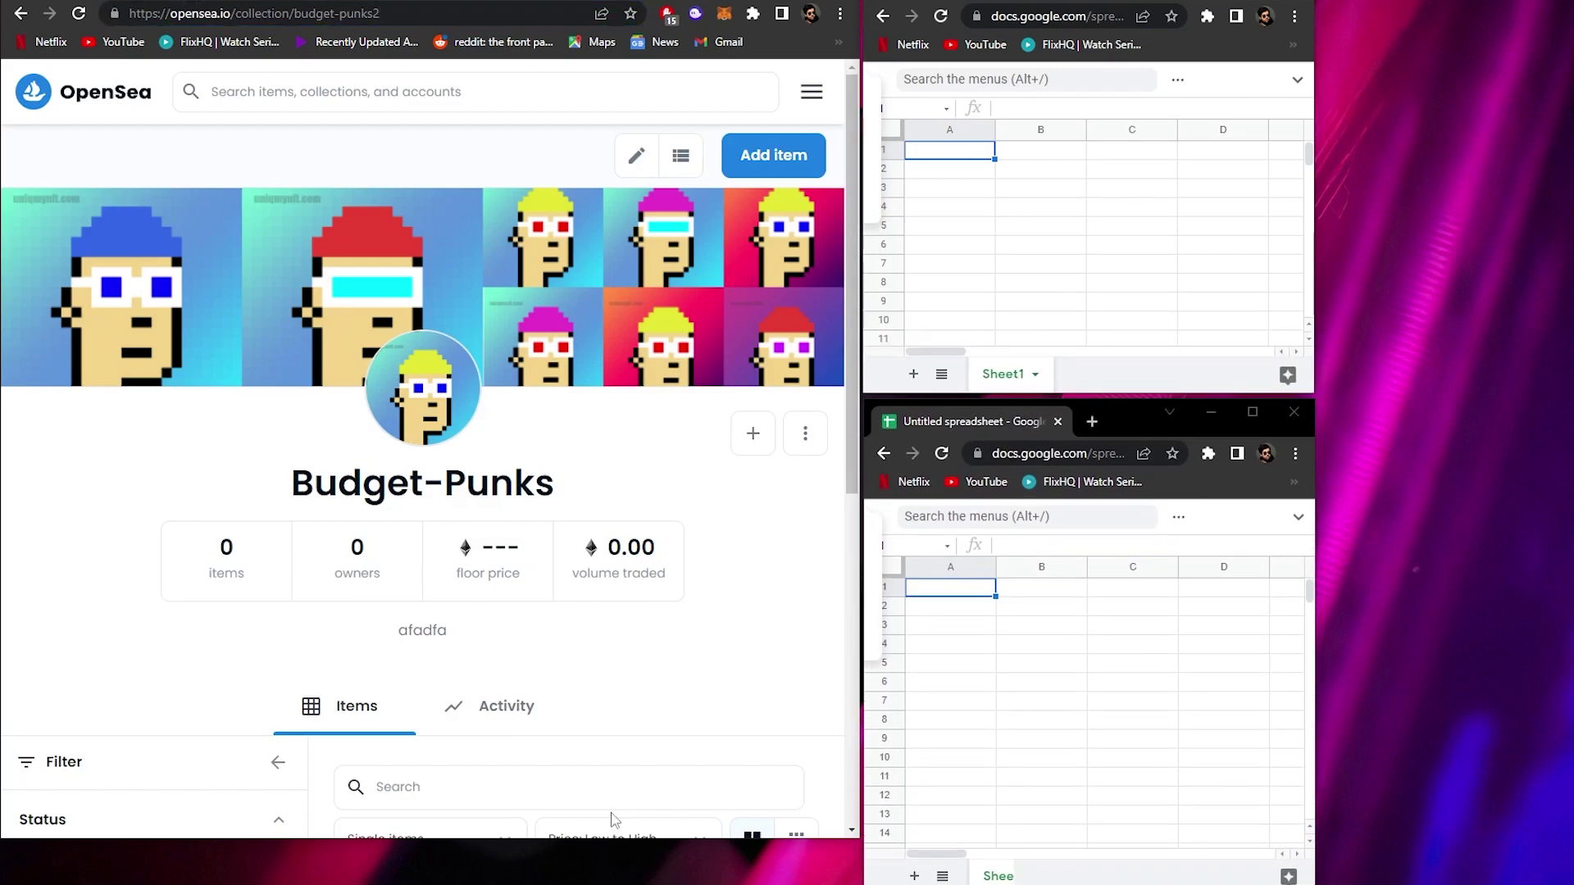
{"action": "left_click_drag", "start_coordinate": [610, 836], "coordinate": [611, 884]}
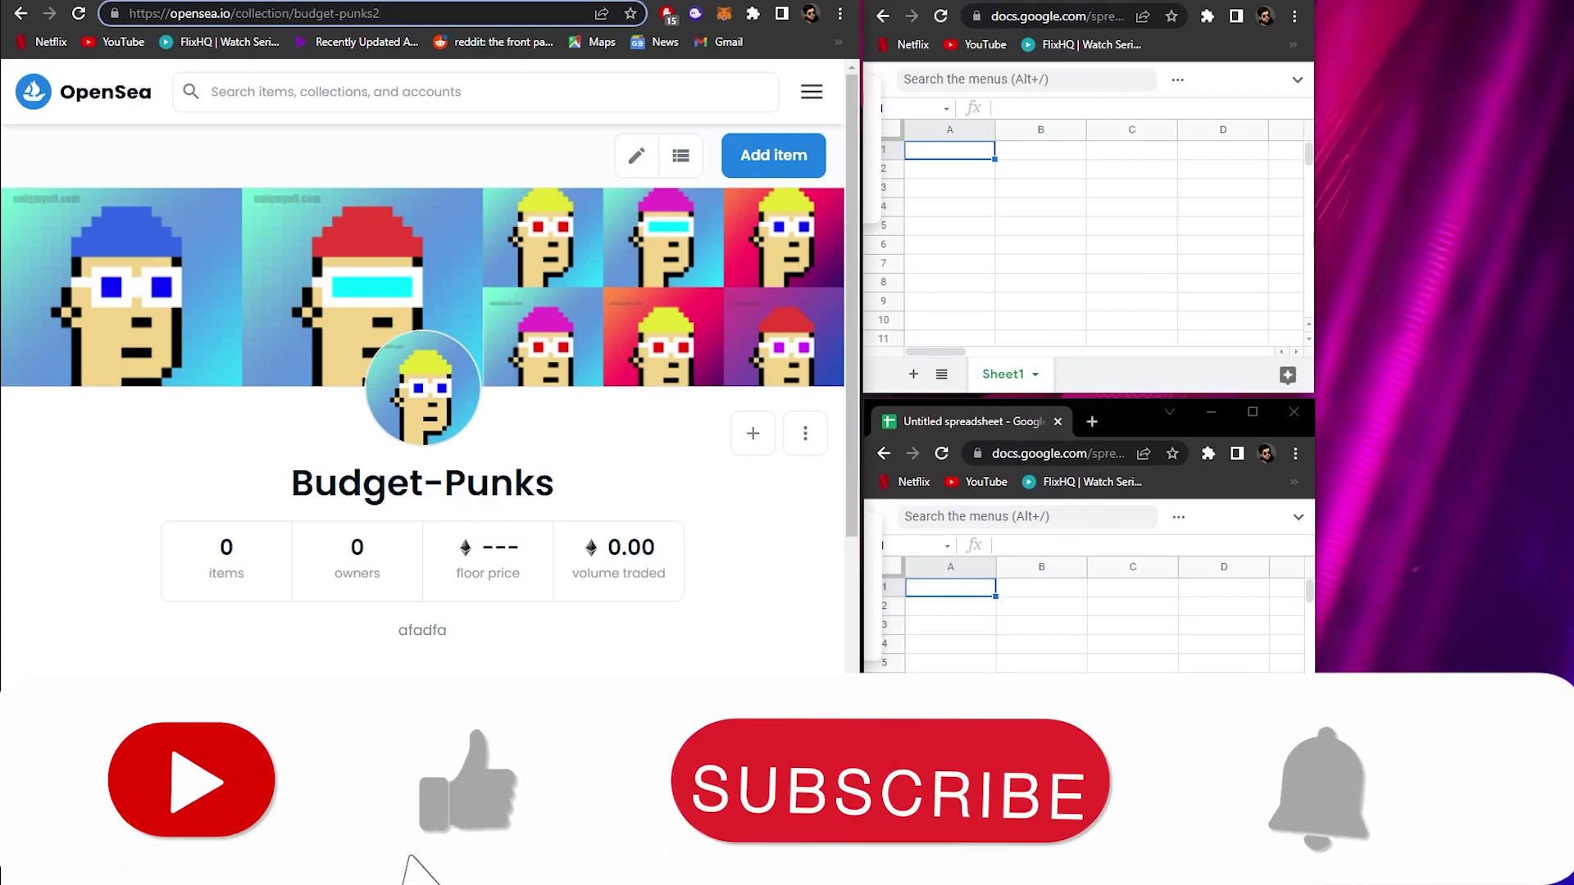
{"action": "left_click", "coordinate": [1310, 573]}
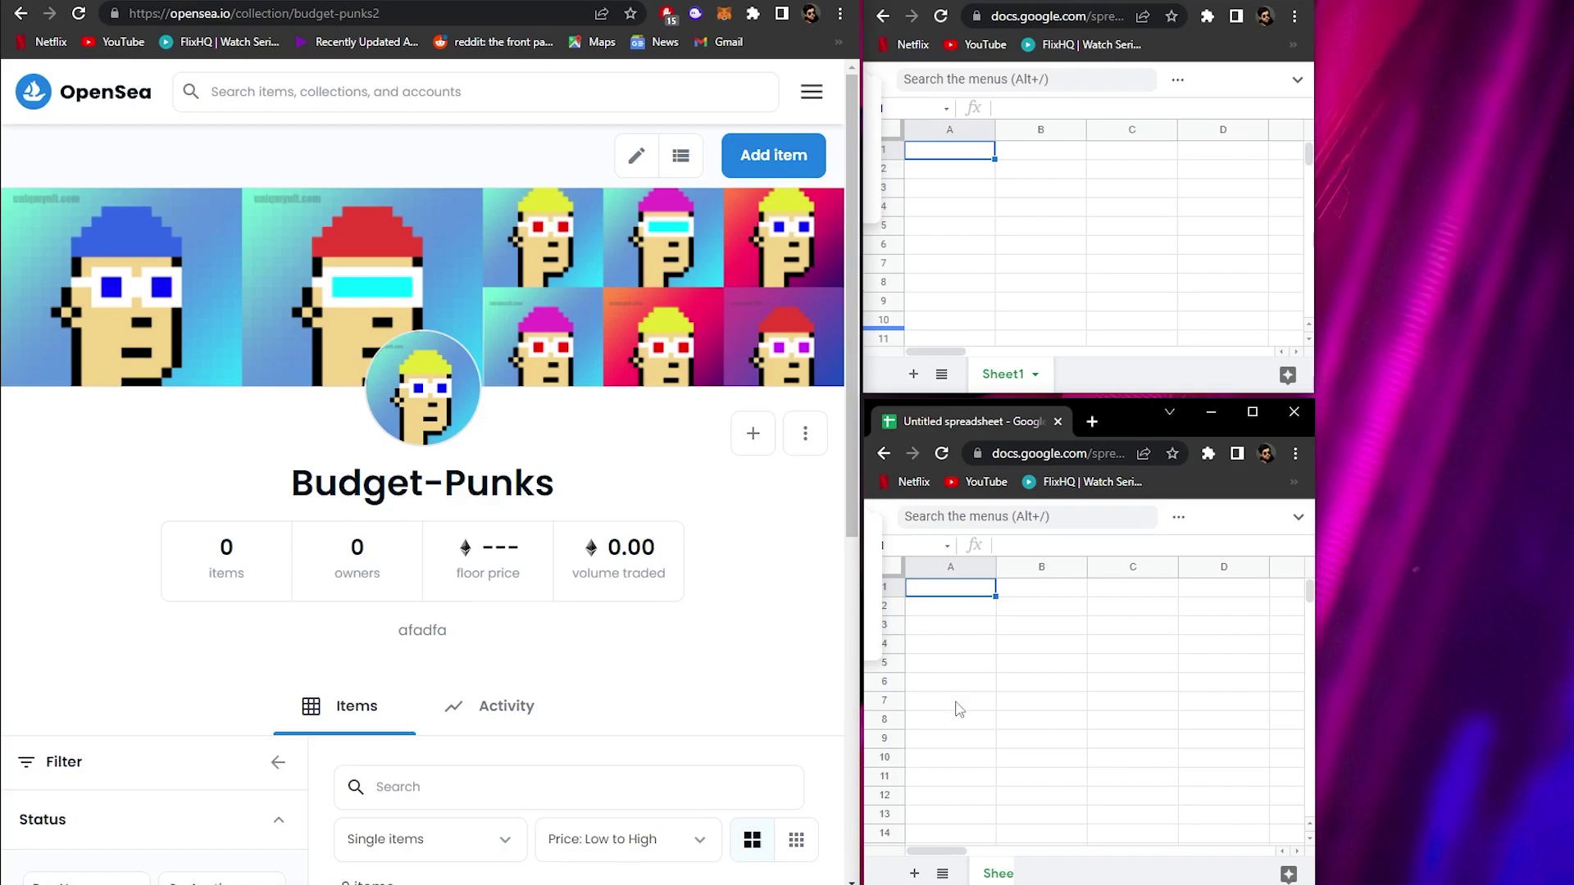
Launch MiniMouseMacro from the Programs folder in Downloads, move it beside the spreadsheets and put the folder window away.
{"action": "key", "text": "alt+Tab"}
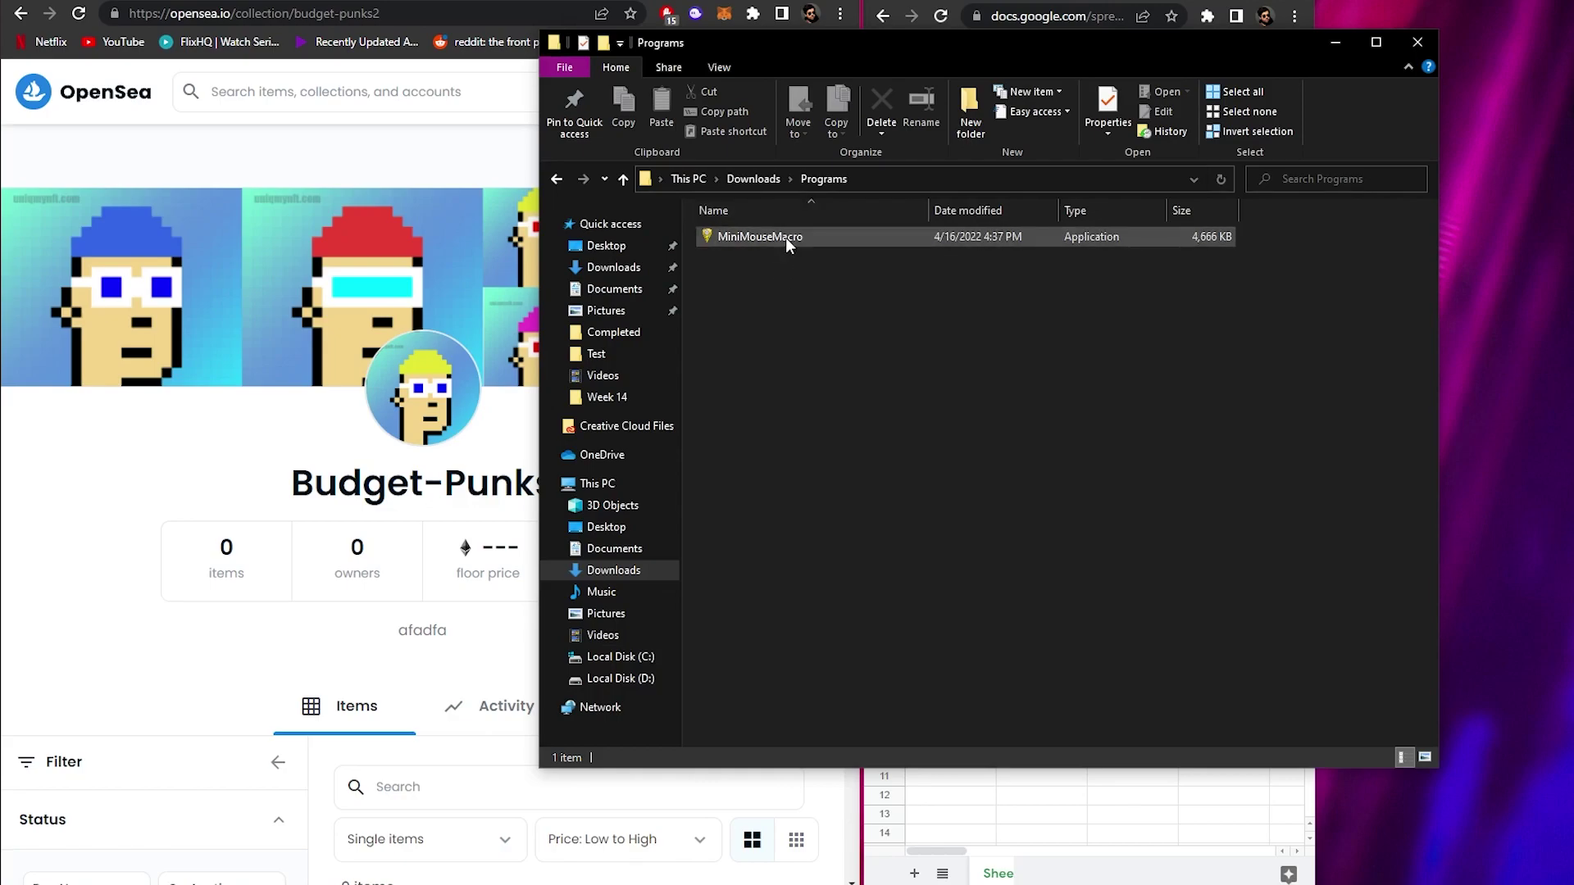
{"action": "double_click", "coordinate": [785, 238]}
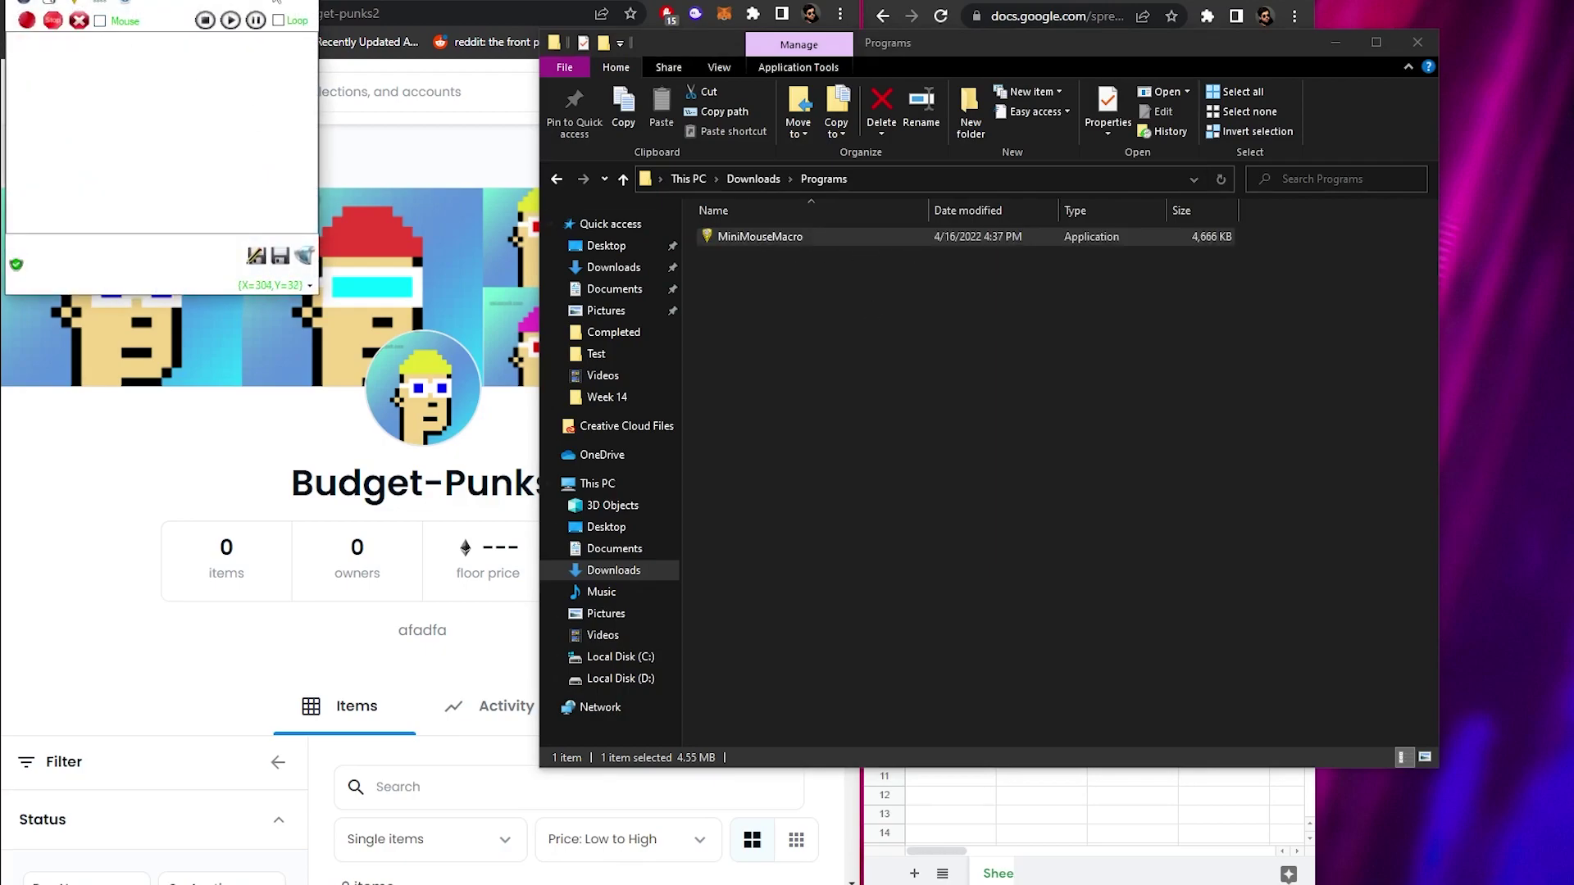
{"action": "left_click_drag", "start_coordinate": [156, 3], "coordinate": [1507, 16]}
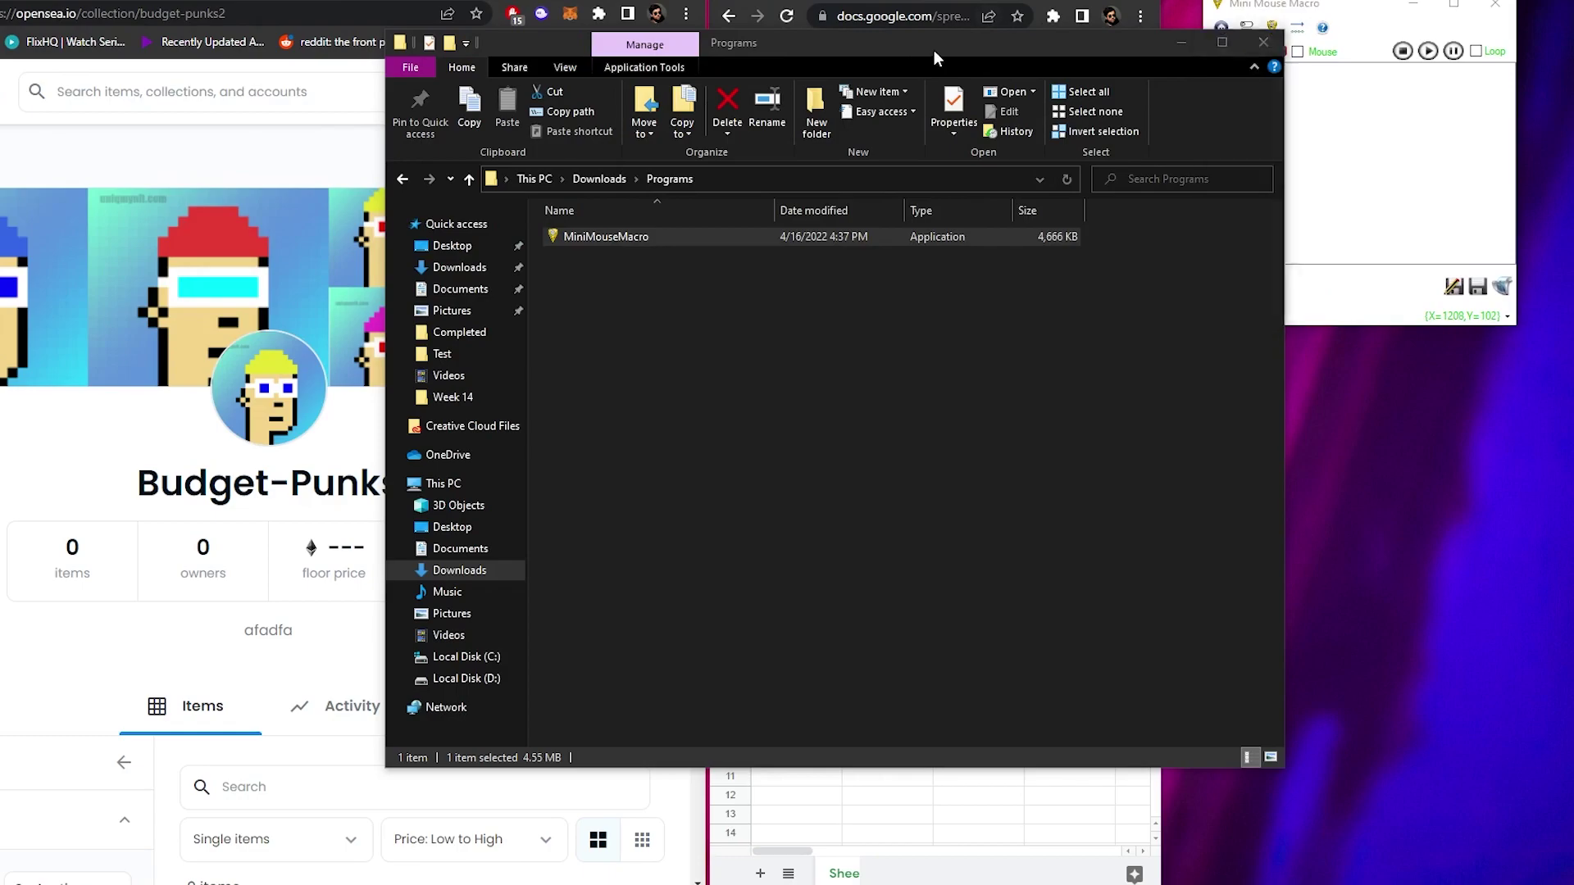
{"action": "left_click_drag", "start_coordinate": [933, 51], "coordinate": [704, 156]}
{"action": "left_click", "coordinate": [1038, 141]}
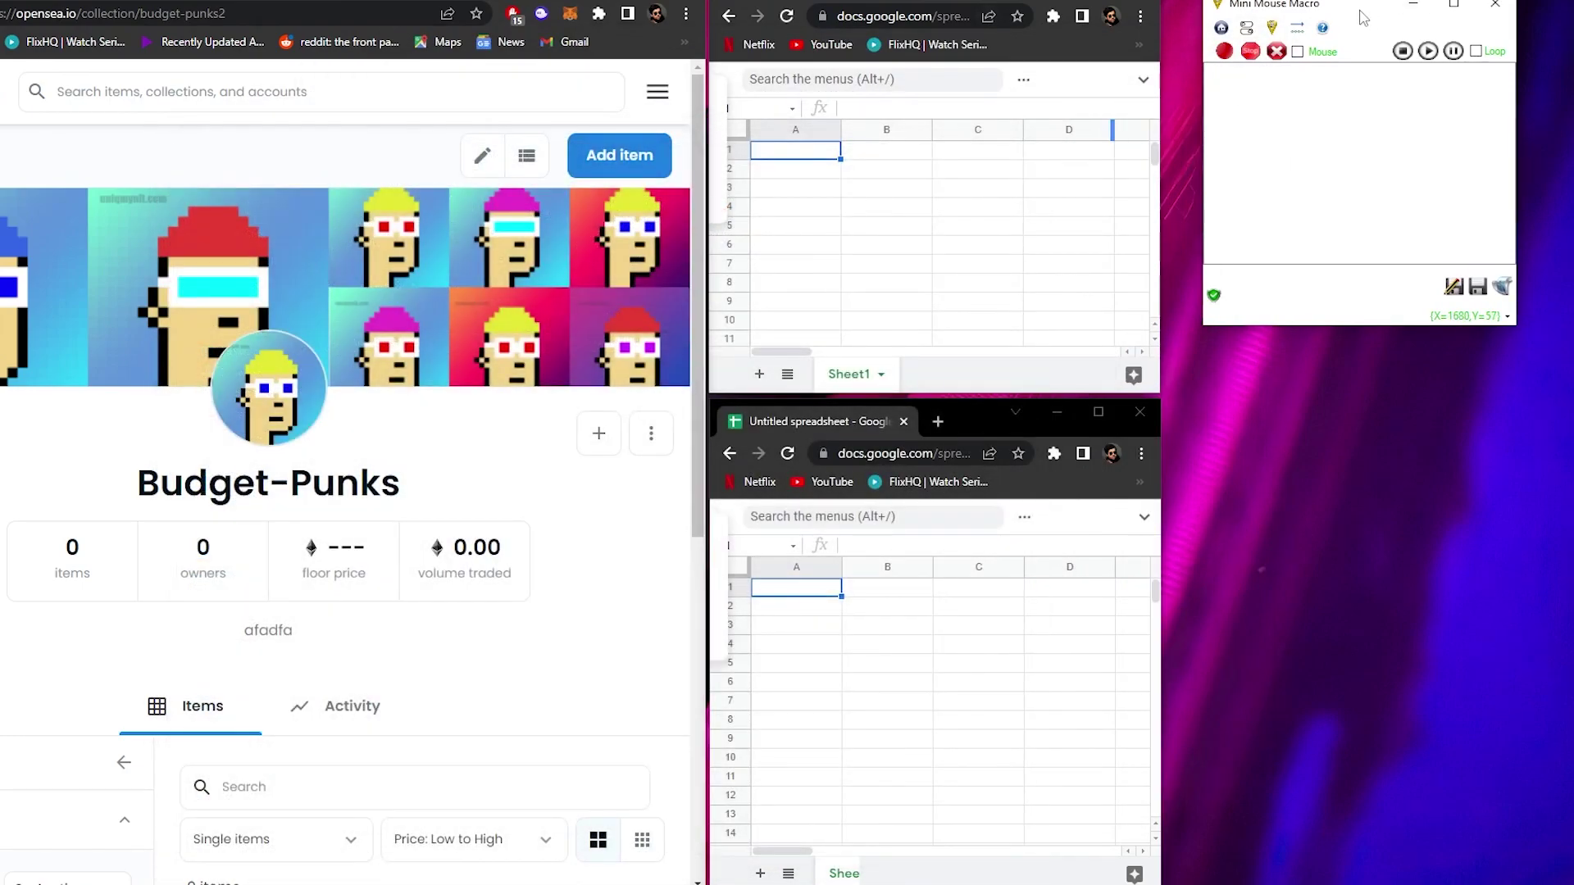
Move the Mini Mouse Macro window to the screen's corner and widen both spreadsheet windows up to it.
{"action": "left_click_drag", "start_coordinate": [1393, 5], "coordinate": [1451, 0]}
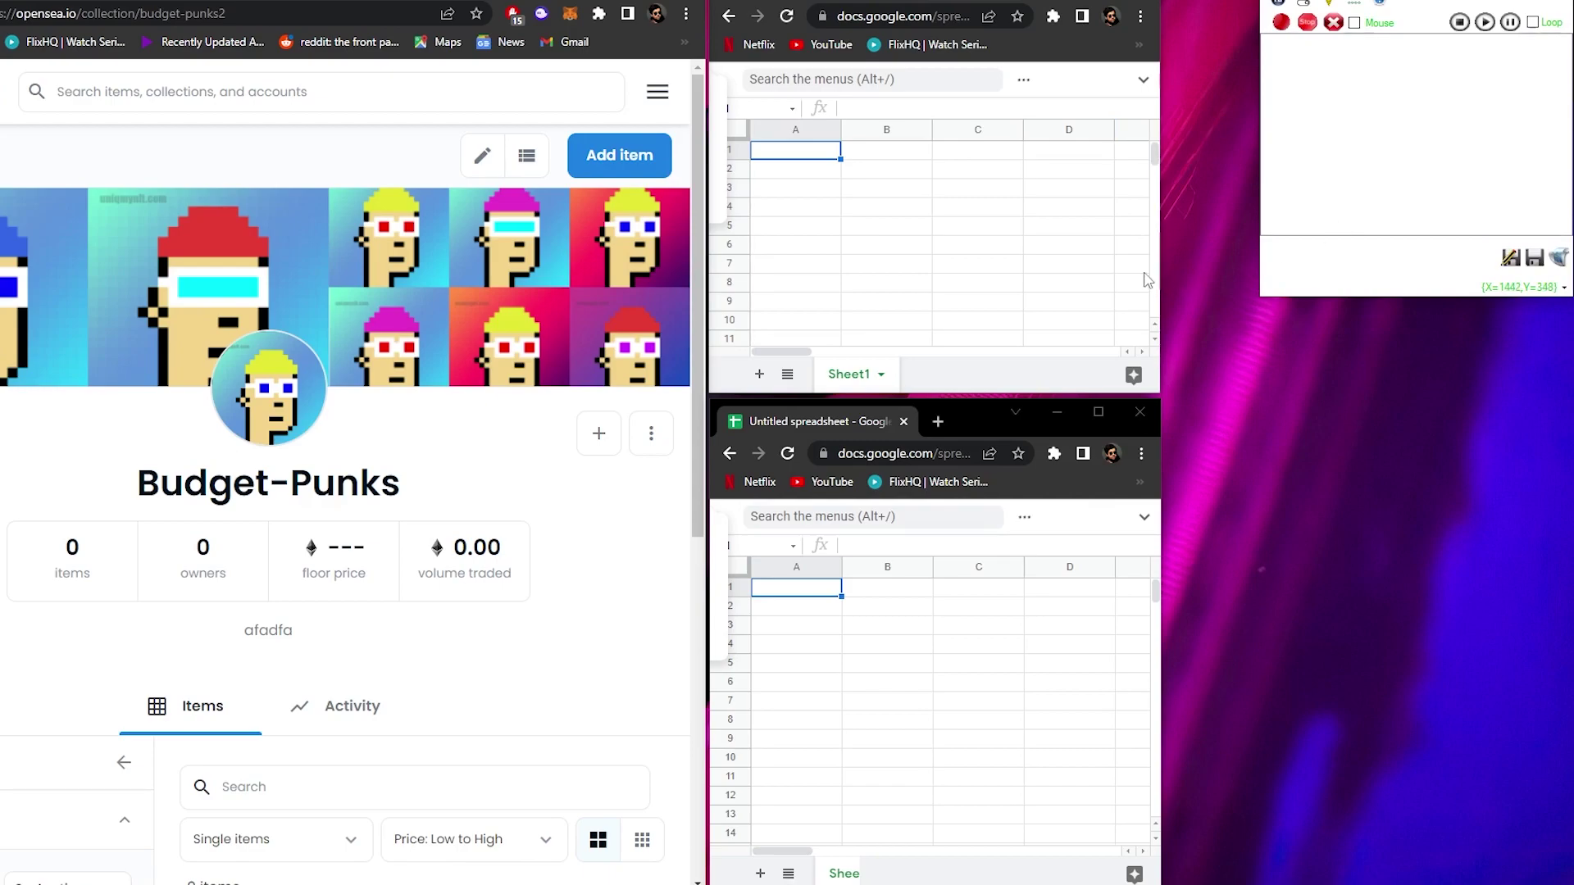
{"action": "left_click_drag", "start_coordinate": [1168, 294], "coordinate": [1238, 298]}
{"action": "left_click_drag", "start_coordinate": [1236, 474], "coordinate": [1243, 467]}
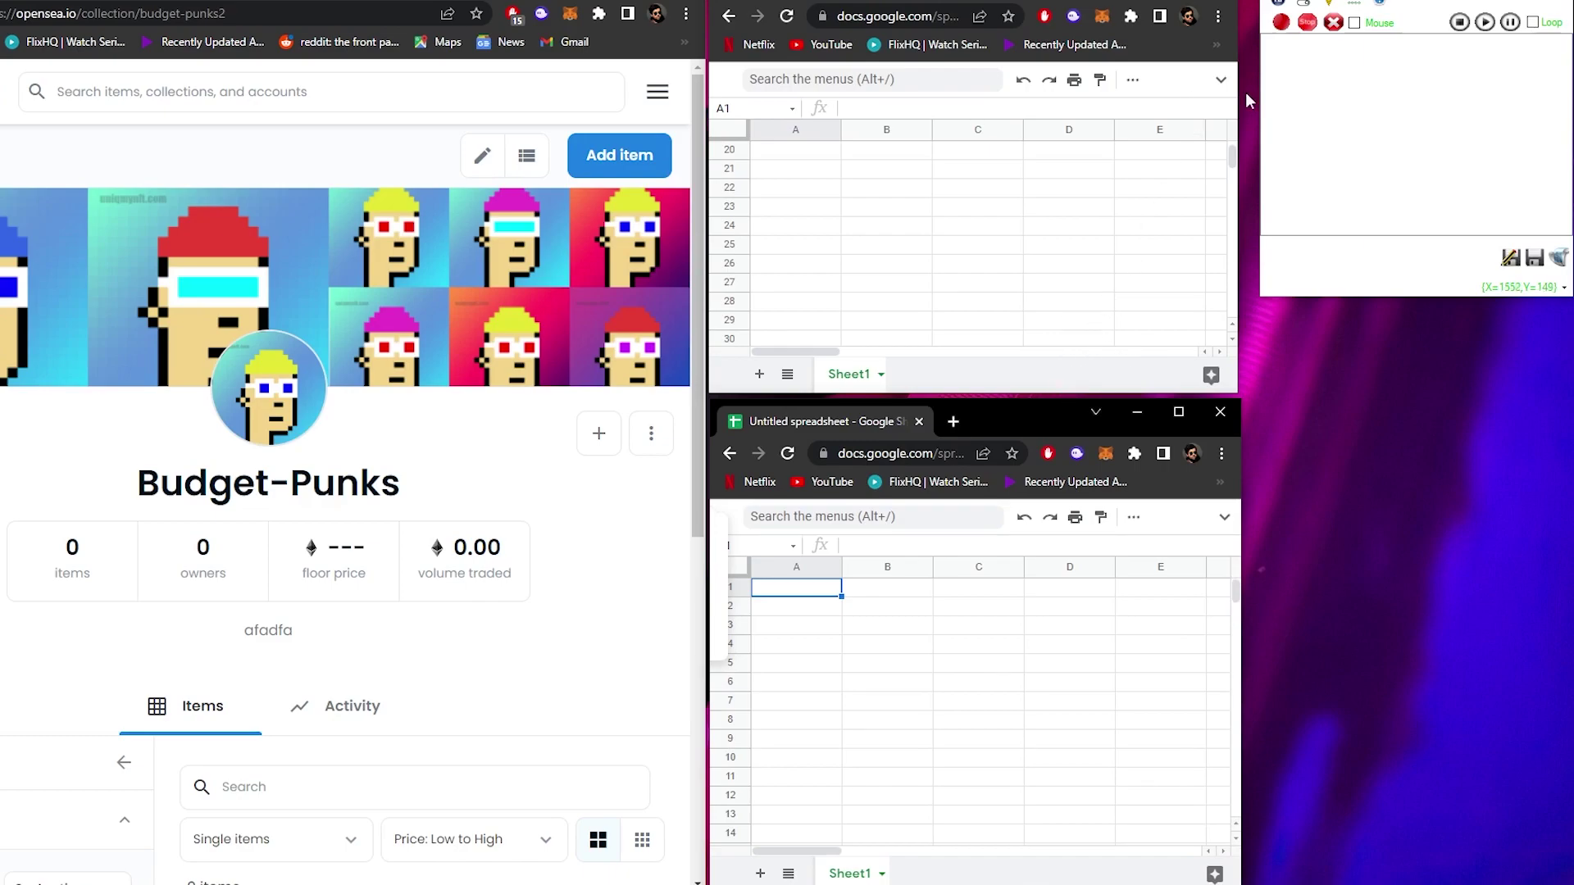
Record a test macro that focuses the collection page, selects cell C20, moves to D20, back to C20 and down to C21.
{"action": "left_click", "coordinate": [1281, 25]}
{"action": "left_click", "coordinate": [567, 561]}
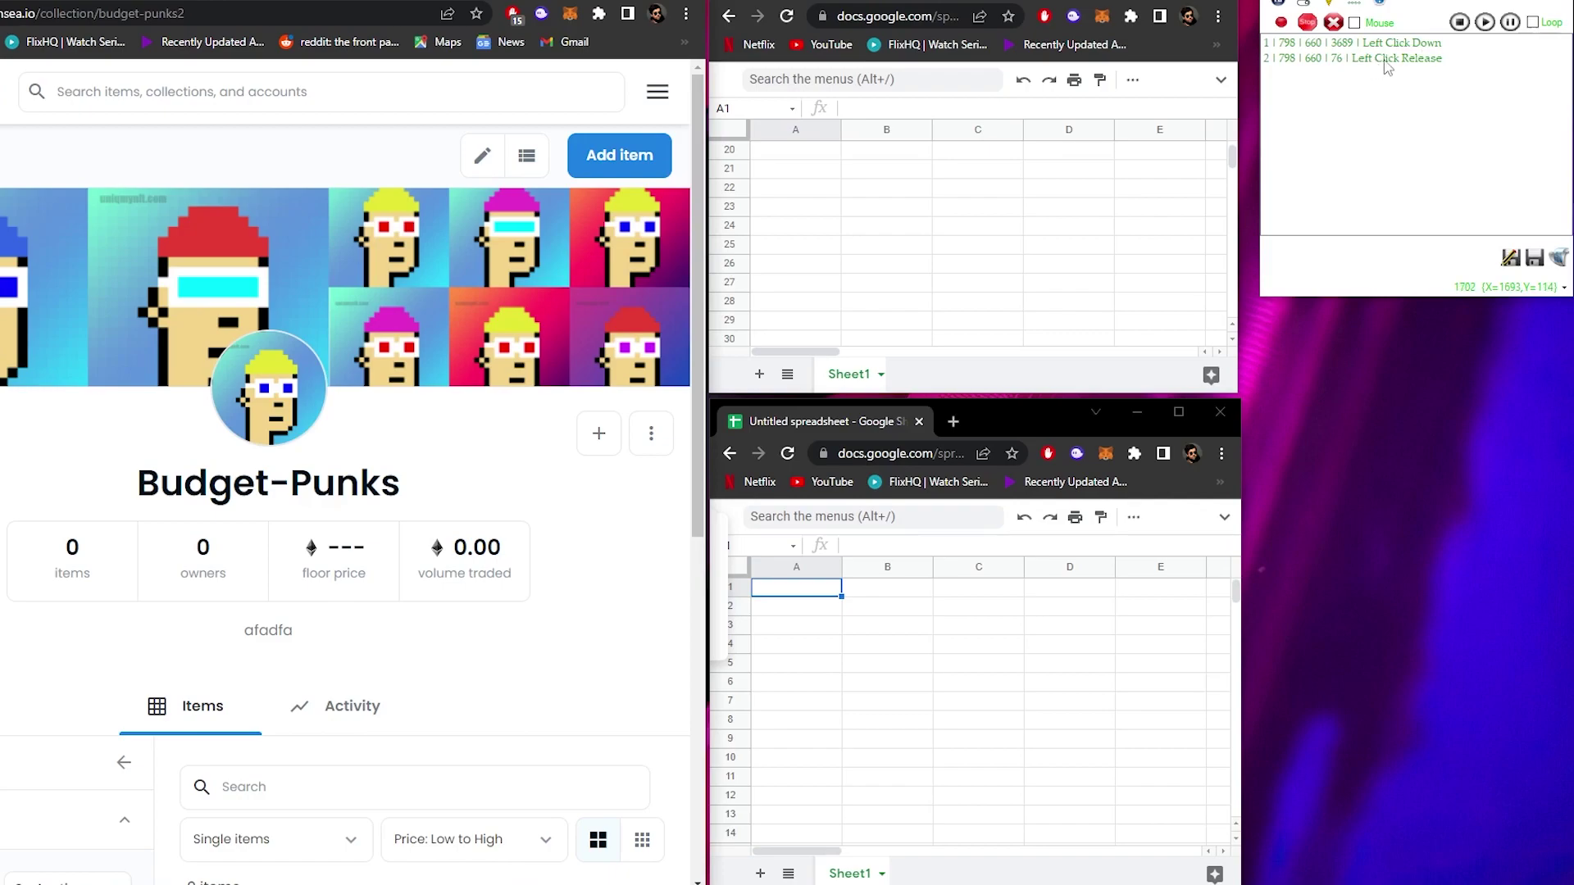
{"action": "left_click", "coordinate": [1001, 160]}
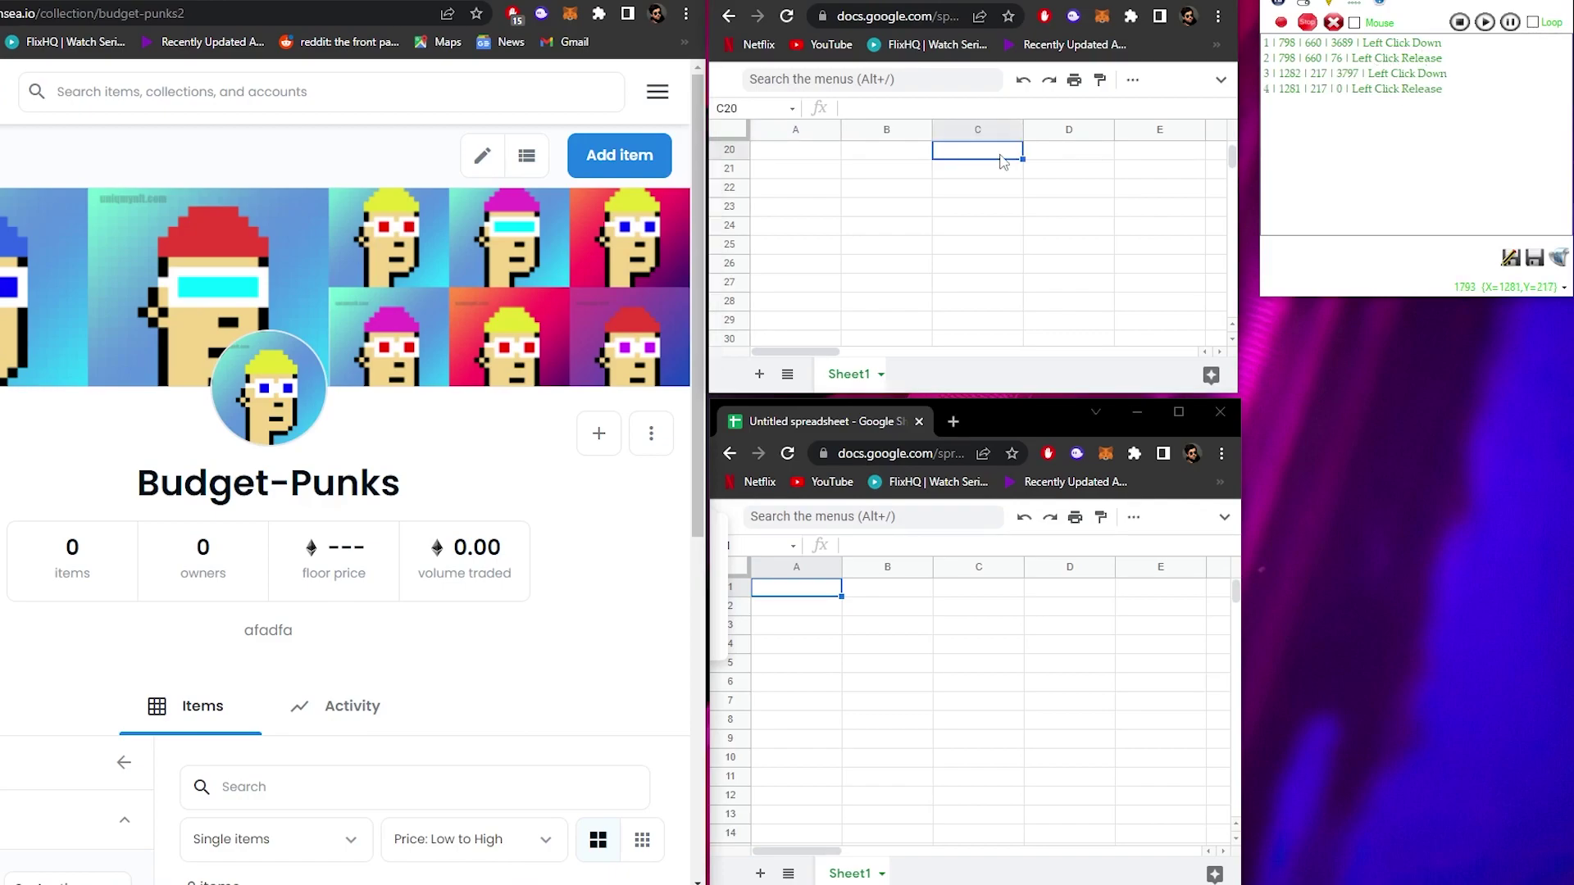
{"action": "key", "text": "Tab"}
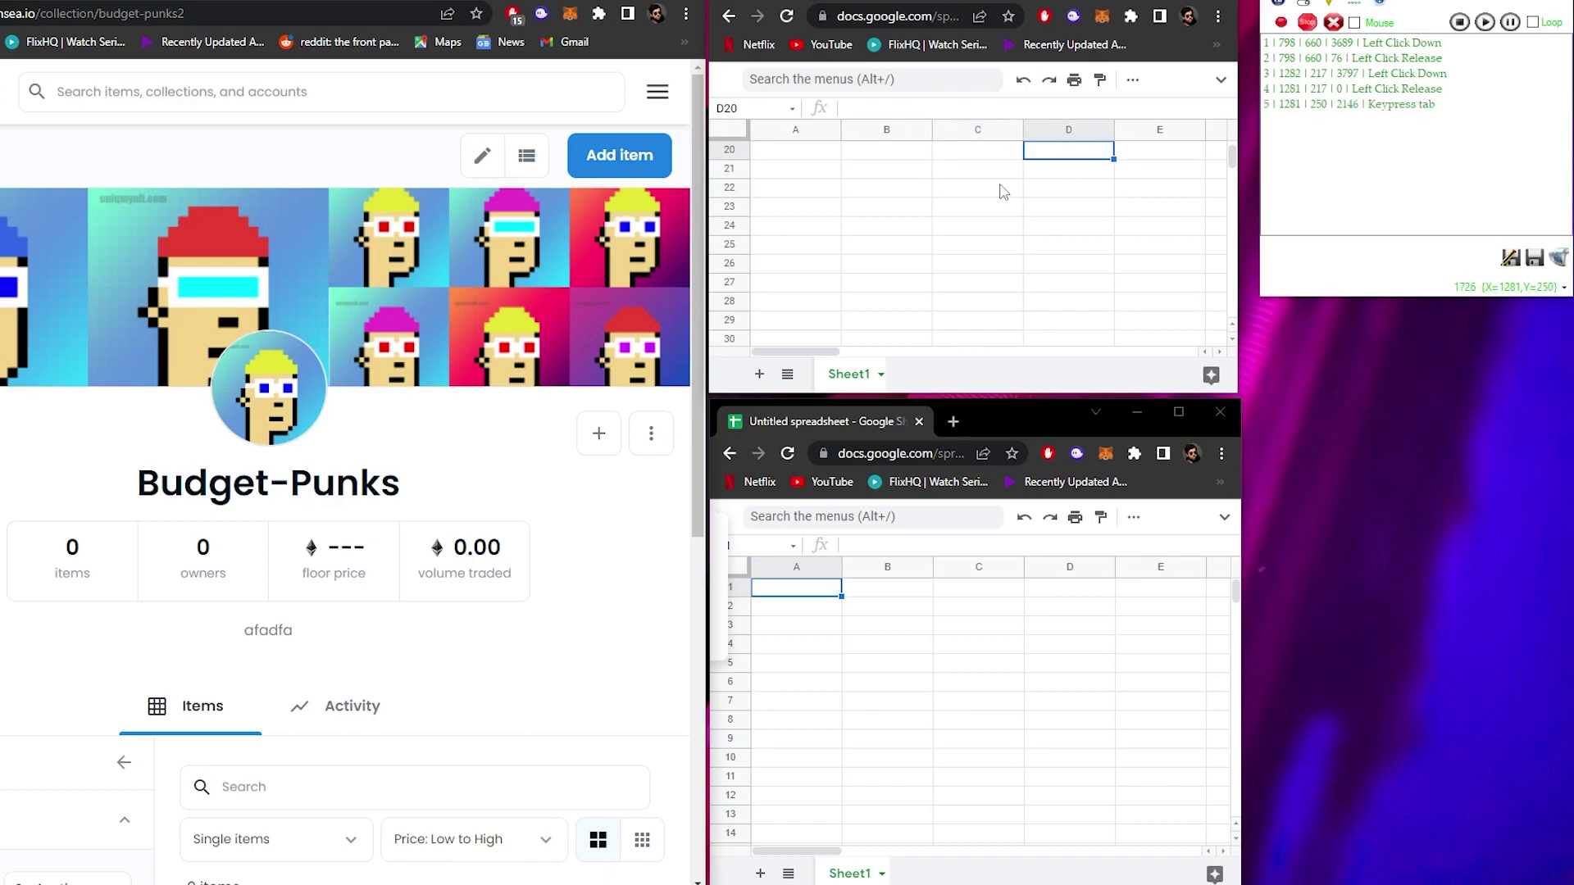
{"action": "key", "text": "shift+Tab"}
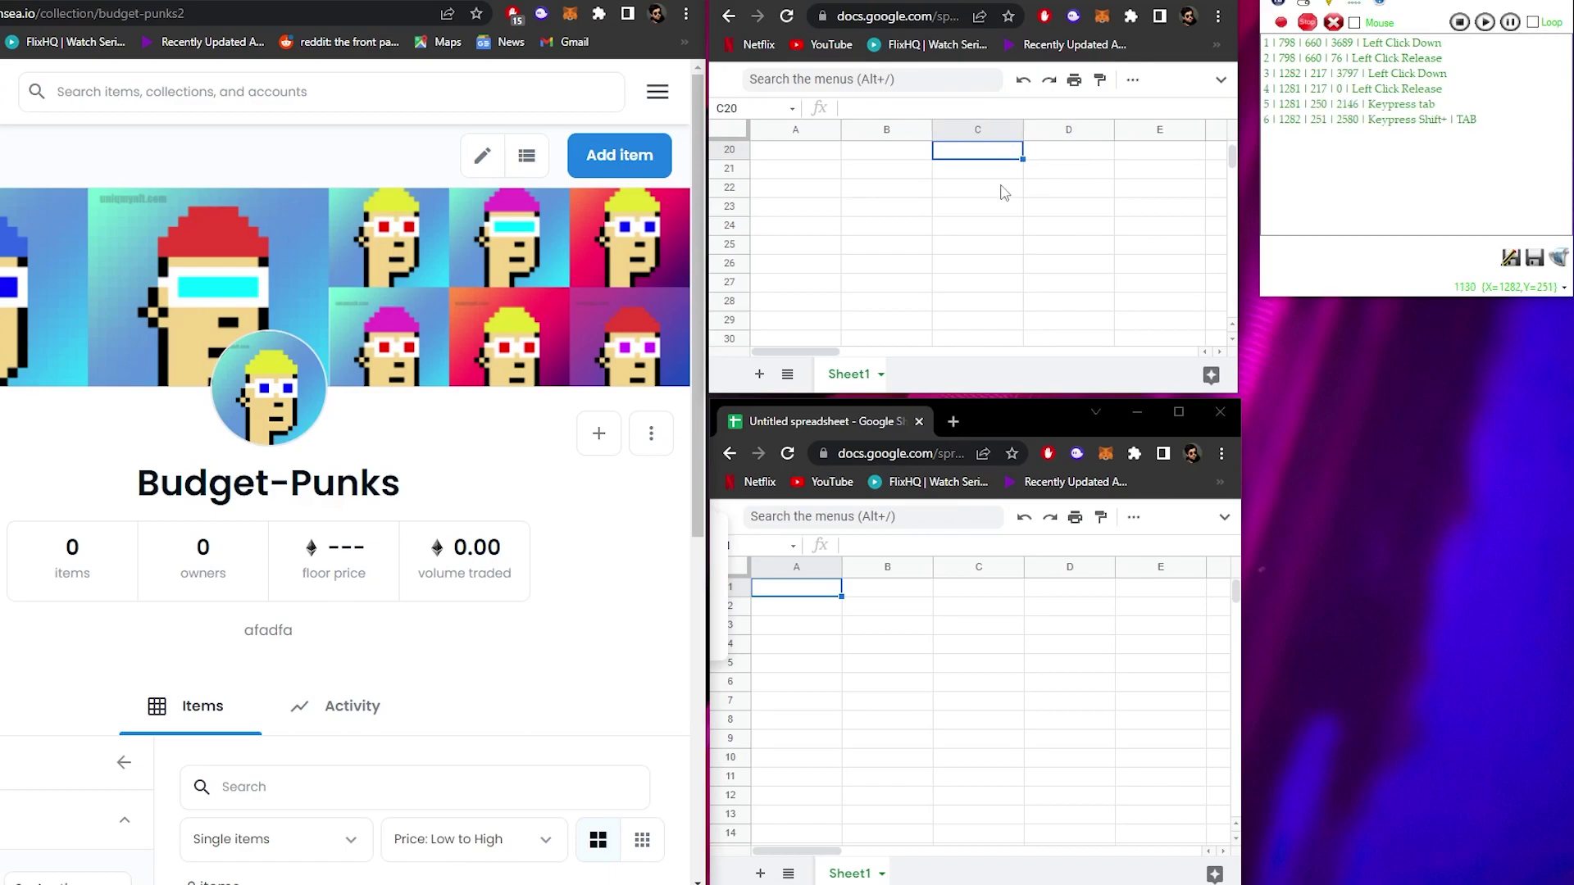
{"action": "key", "text": "Down"}
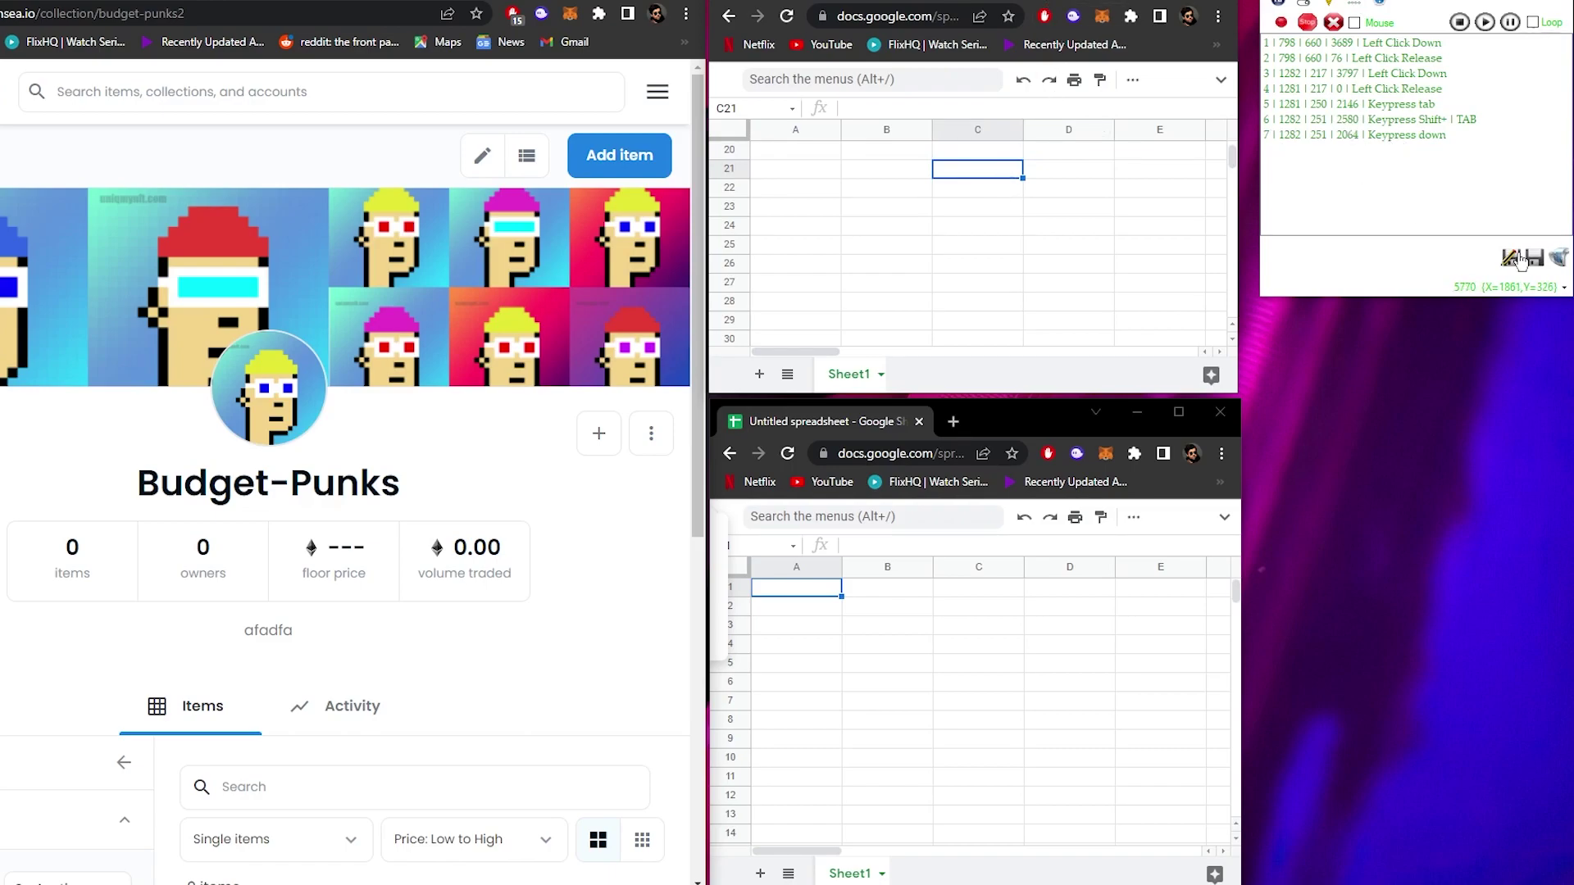
{"action": "left_click", "coordinate": [1308, 27]}
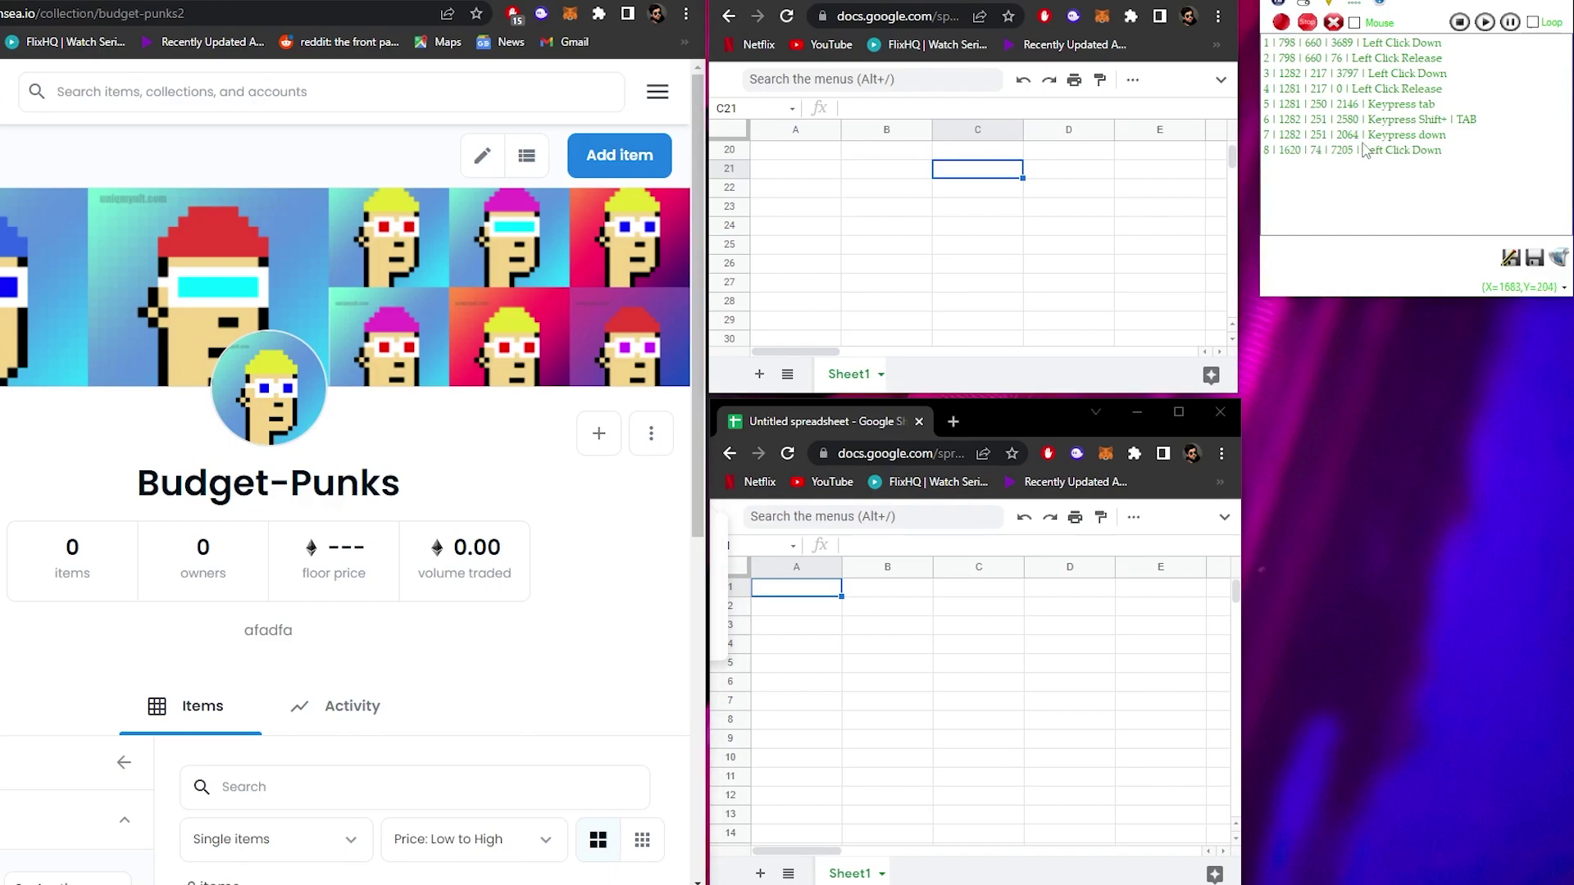
Play back the recorded test macro across the collection page and the upper spreadsheet.
{"action": "left_click", "coordinate": [1483, 23]}
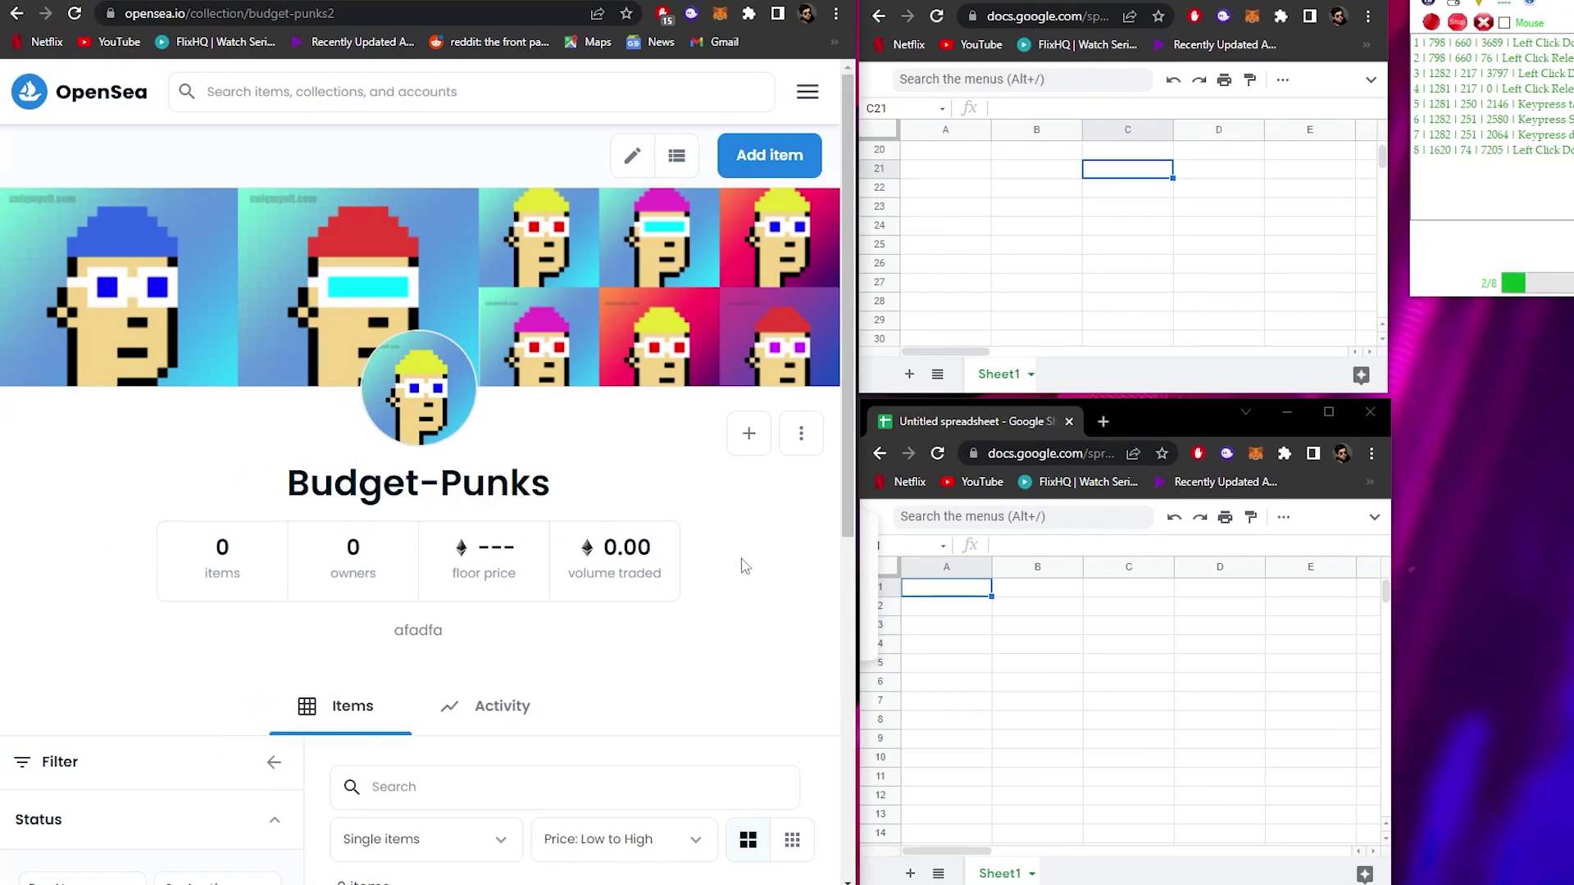
{"action": "left_click", "coordinate": [1152, 158]}
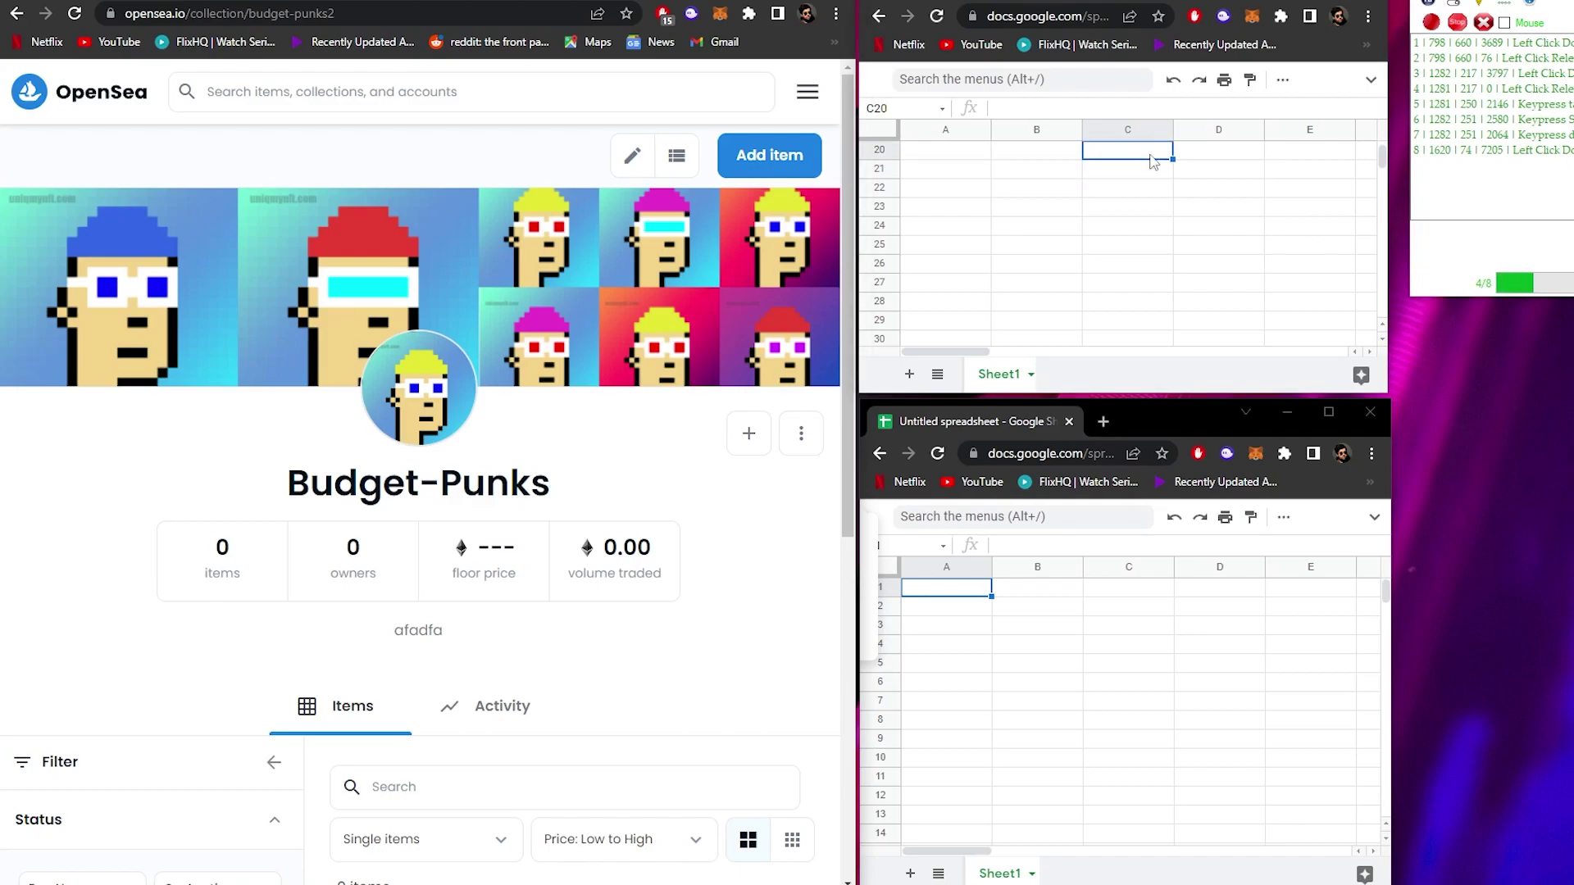
{"action": "key", "text": "Tab"}
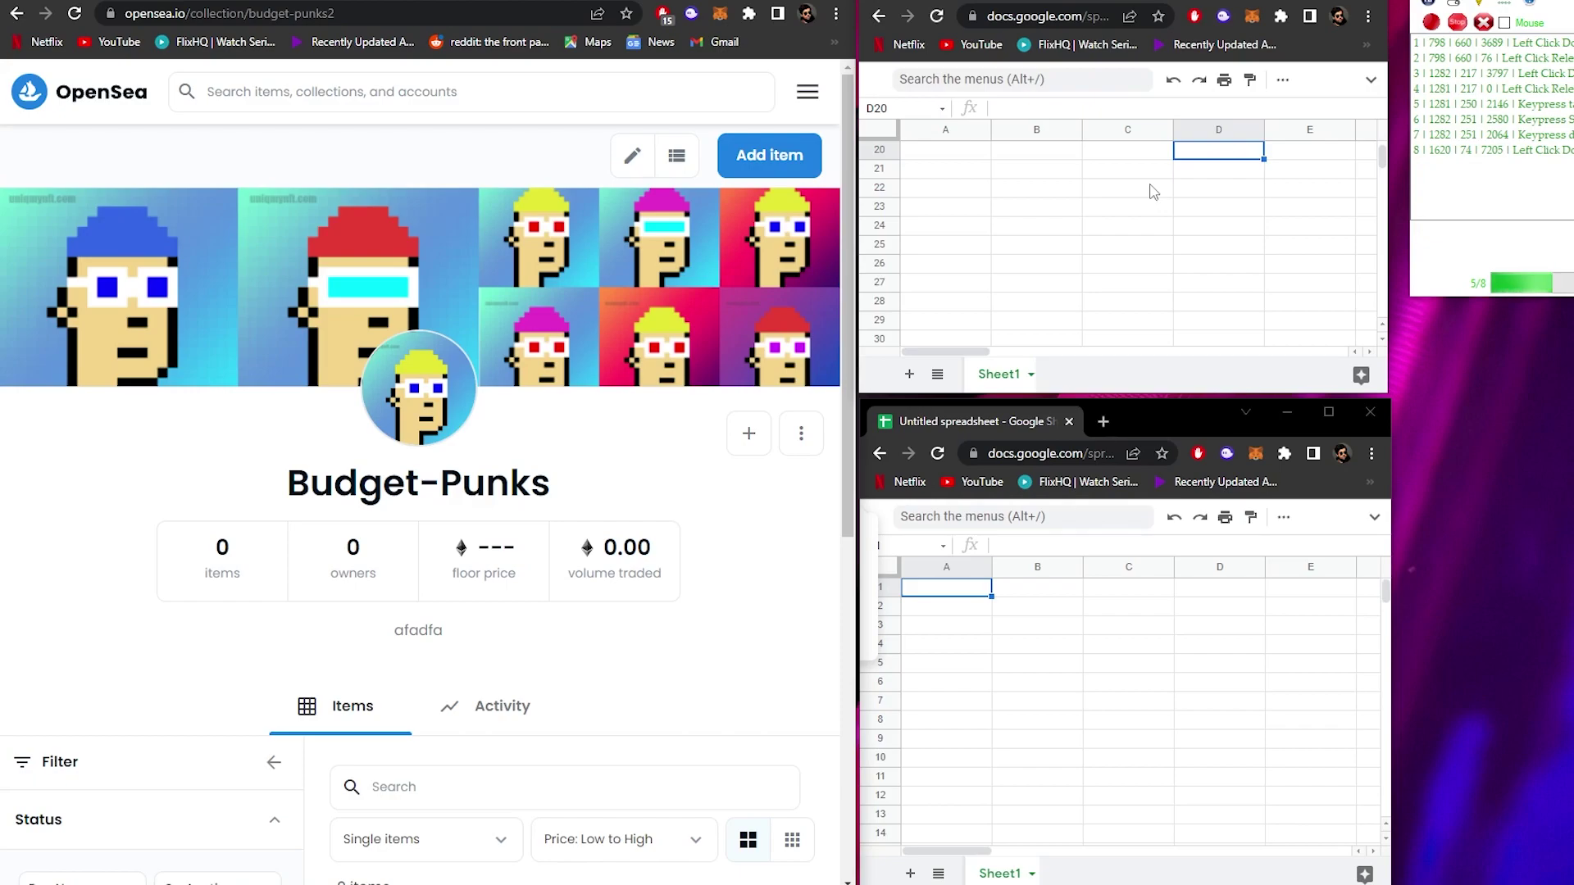
{"action": "key", "text": "shift+Tab"}
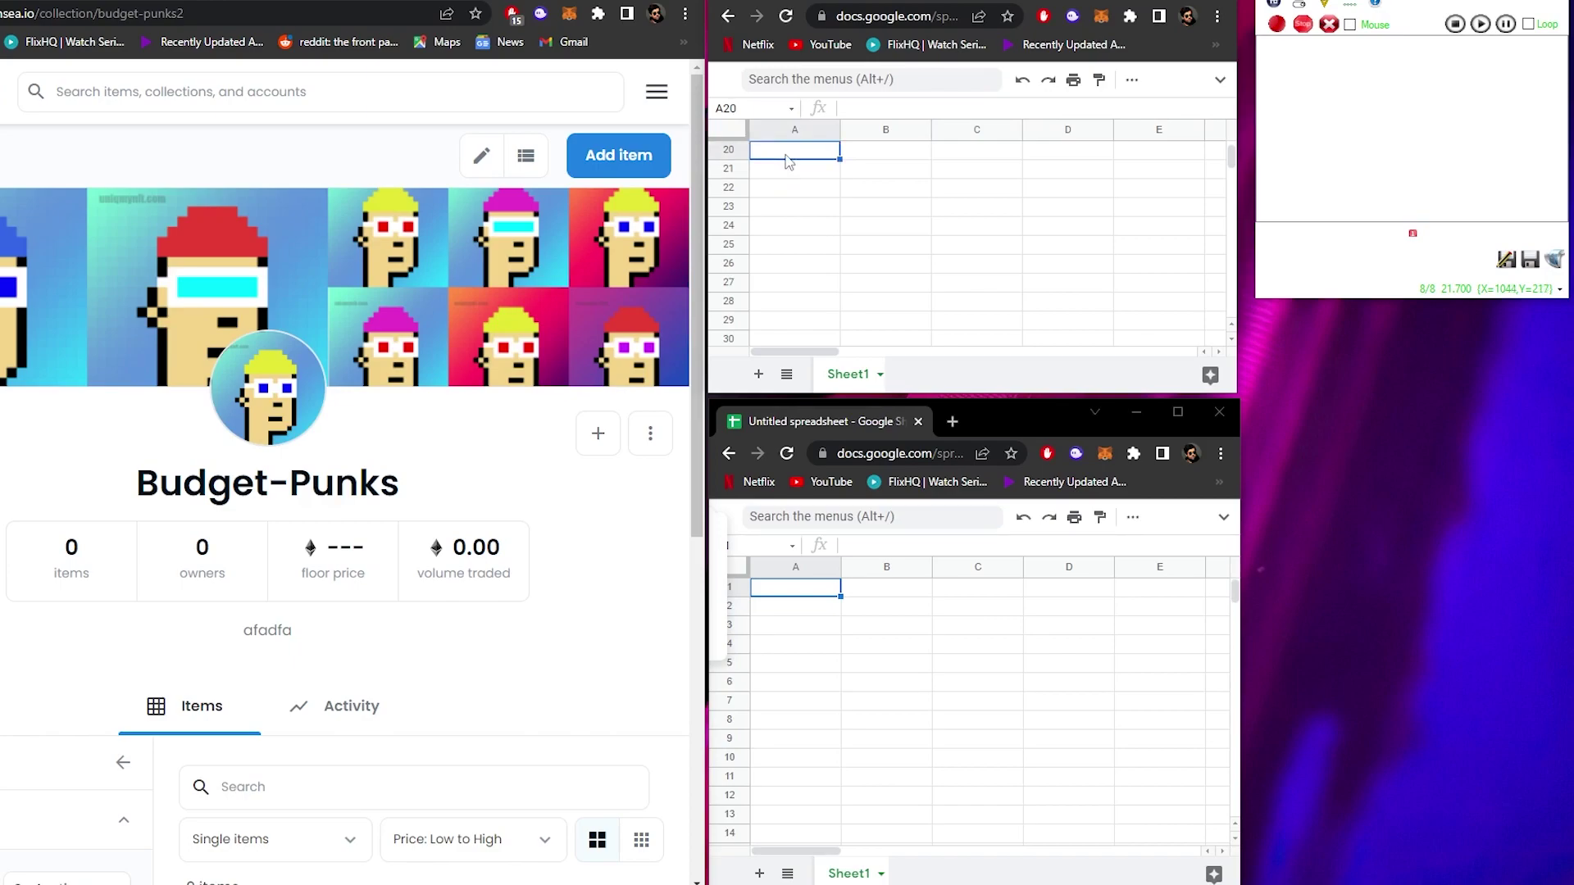
Enter 0 in cell A1 and 1 in cell A2 of the upper spreadsheet.
{"action": "scroll", "coordinate": [974, 223], "scroll_direction": "up", "scroll_amount": 7}
{"action": "left_click", "coordinate": [792, 155]}
{"action": "type", "text": "0"}
{"action": "key", "text": "Return"}
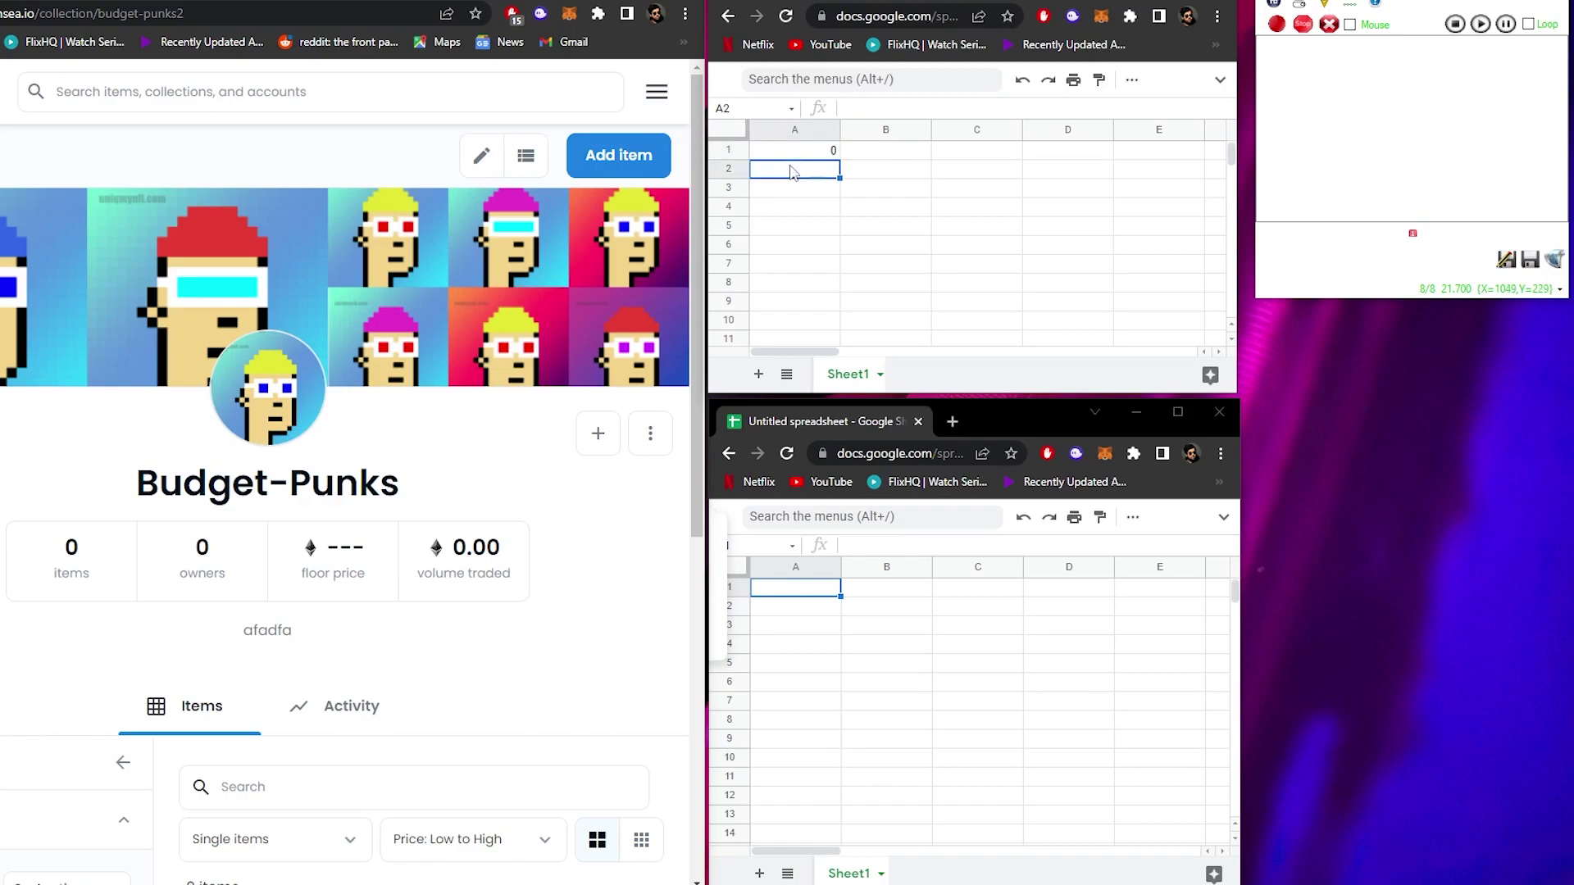
{"action": "type", "text": "1"}
{"action": "key", "text": "Tab"}
{"action": "left_click", "coordinate": [811, 174]}
{"action": "left_click_drag", "start_coordinate": [838, 179], "coordinate": [836, 320]}
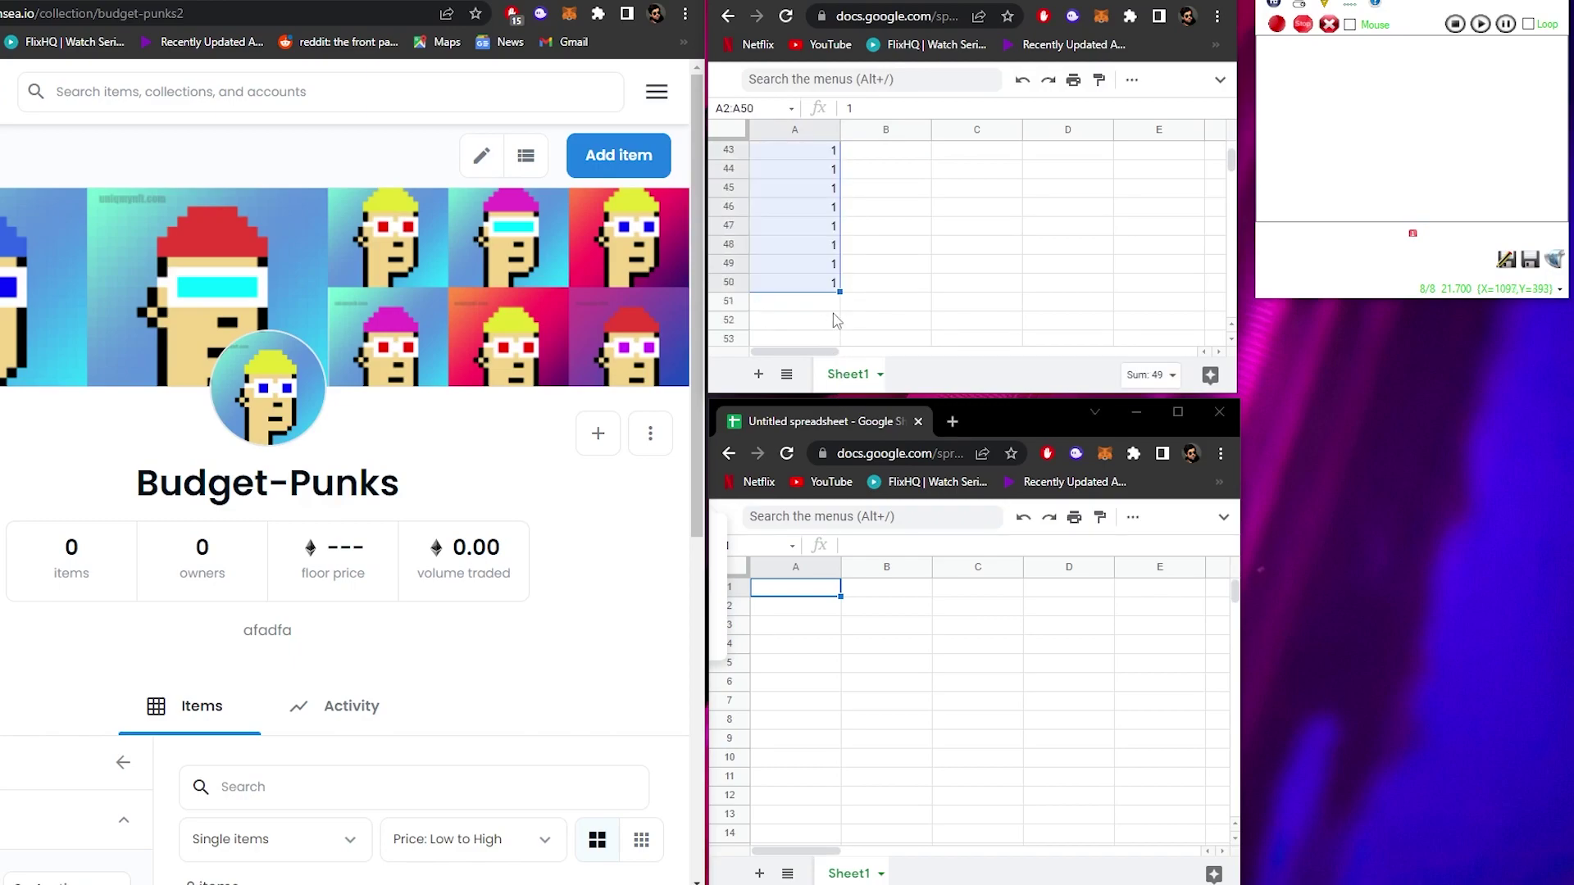
{"action": "key", "text": "ctrl+z"}
Continue the numbering in column A with 2 in cell A3 and 3 in cell A4.
{"action": "type", "text": "2"}
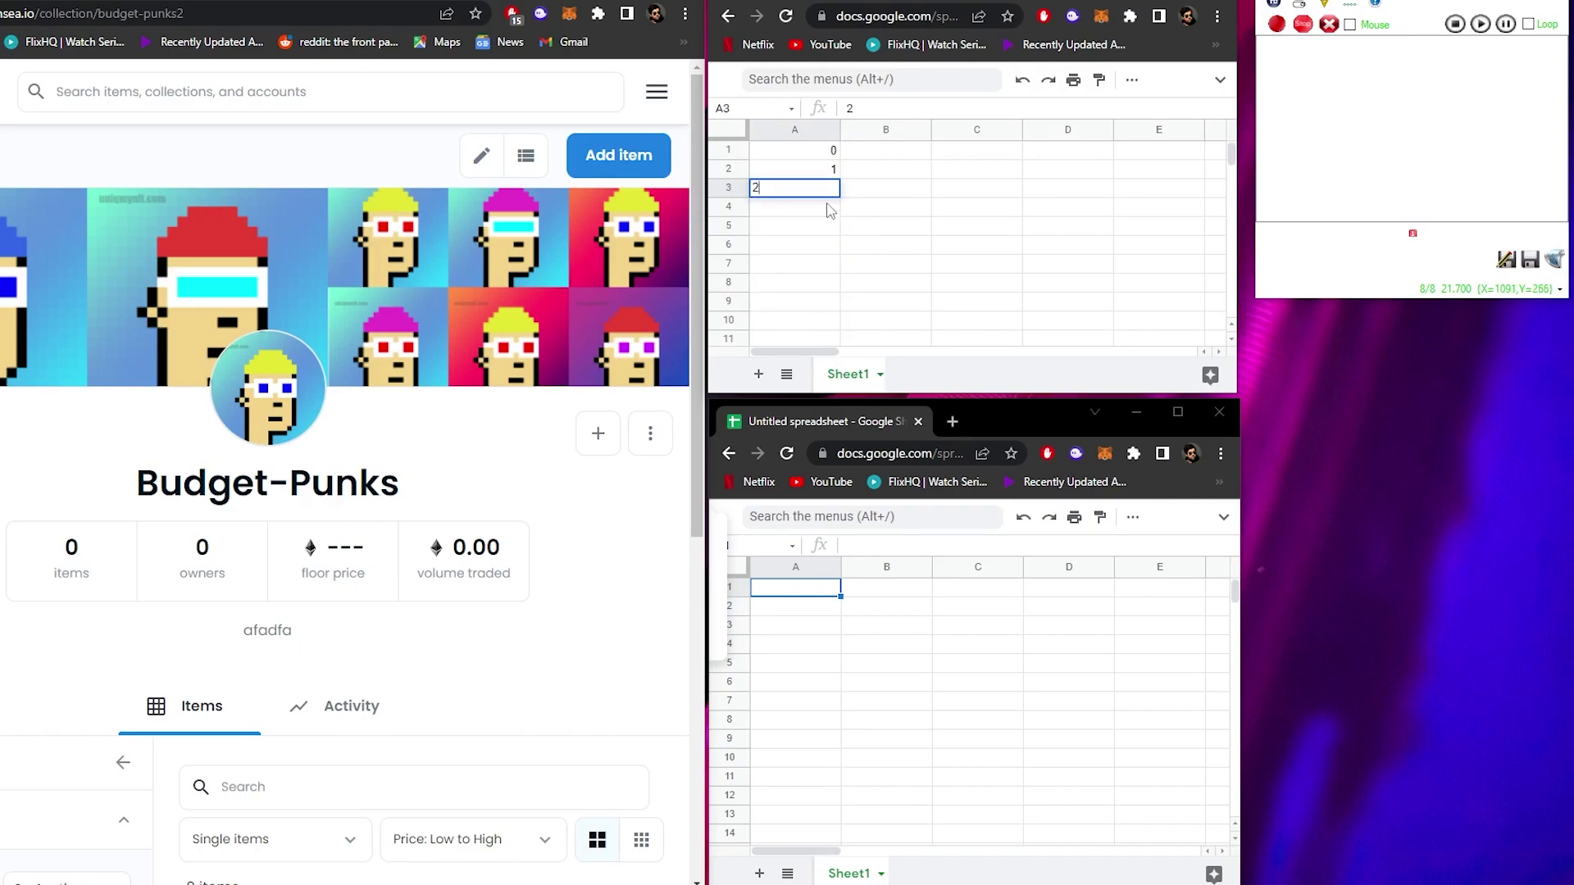
{"action": "key", "text": "Return"}
{"action": "type", "text": "3"}
{"action": "key", "text": "Return"}
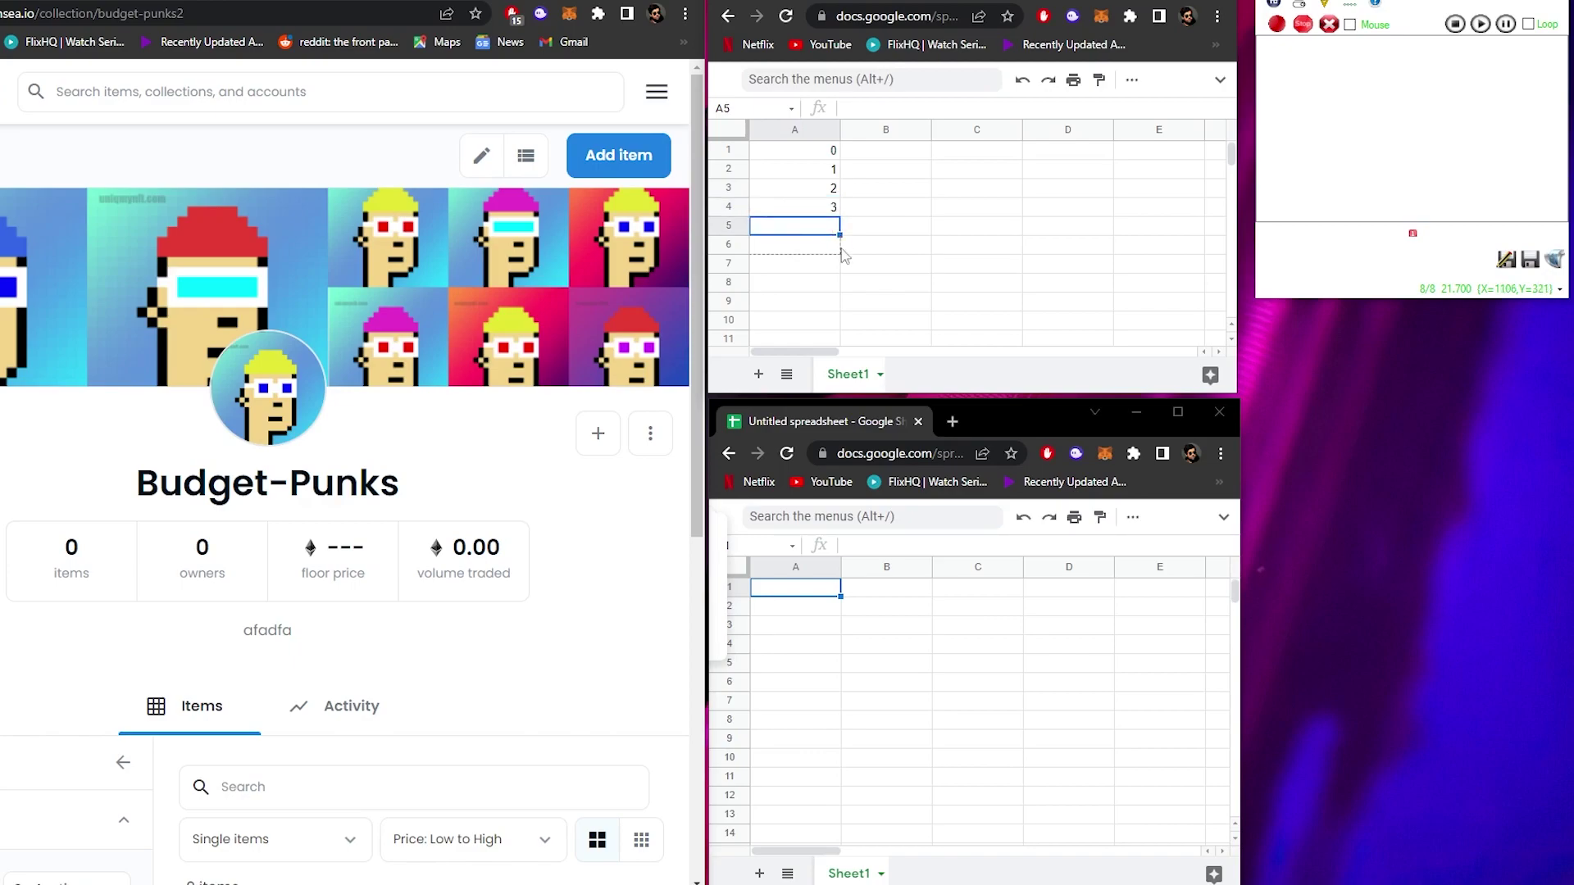
Fill the number series down column A from cell A4 to A65 and select cell B1.
{"action": "left_click", "coordinate": [833, 207]}
{"action": "mouse_move", "coordinate": [838, 216]}
{"action": "left_mouse_down"}
{"action": "mouse_move", "coordinate": [838, 336]}
{"action": "mouse_move", "coordinate": [832, 235]}
{"action": "left_mouse_up"}
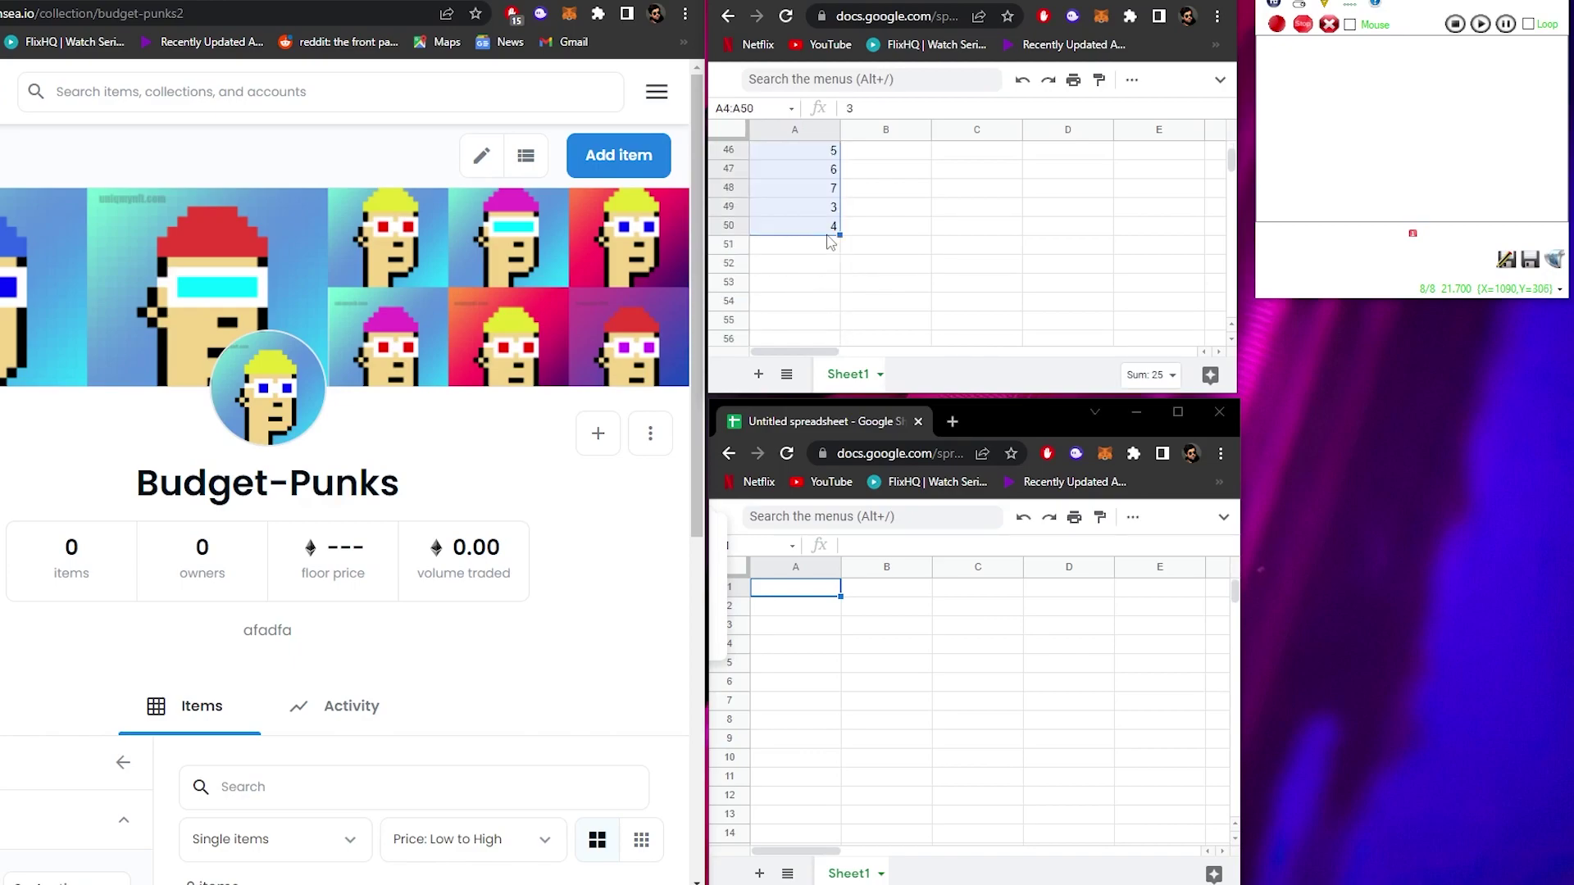
{"action": "scroll", "coordinate": [855, 318], "scroll_direction": "up", "scroll_amount": 10}
{"action": "scroll", "coordinate": [858, 320], "scroll_direction": "up", "scroll_amount": 2}
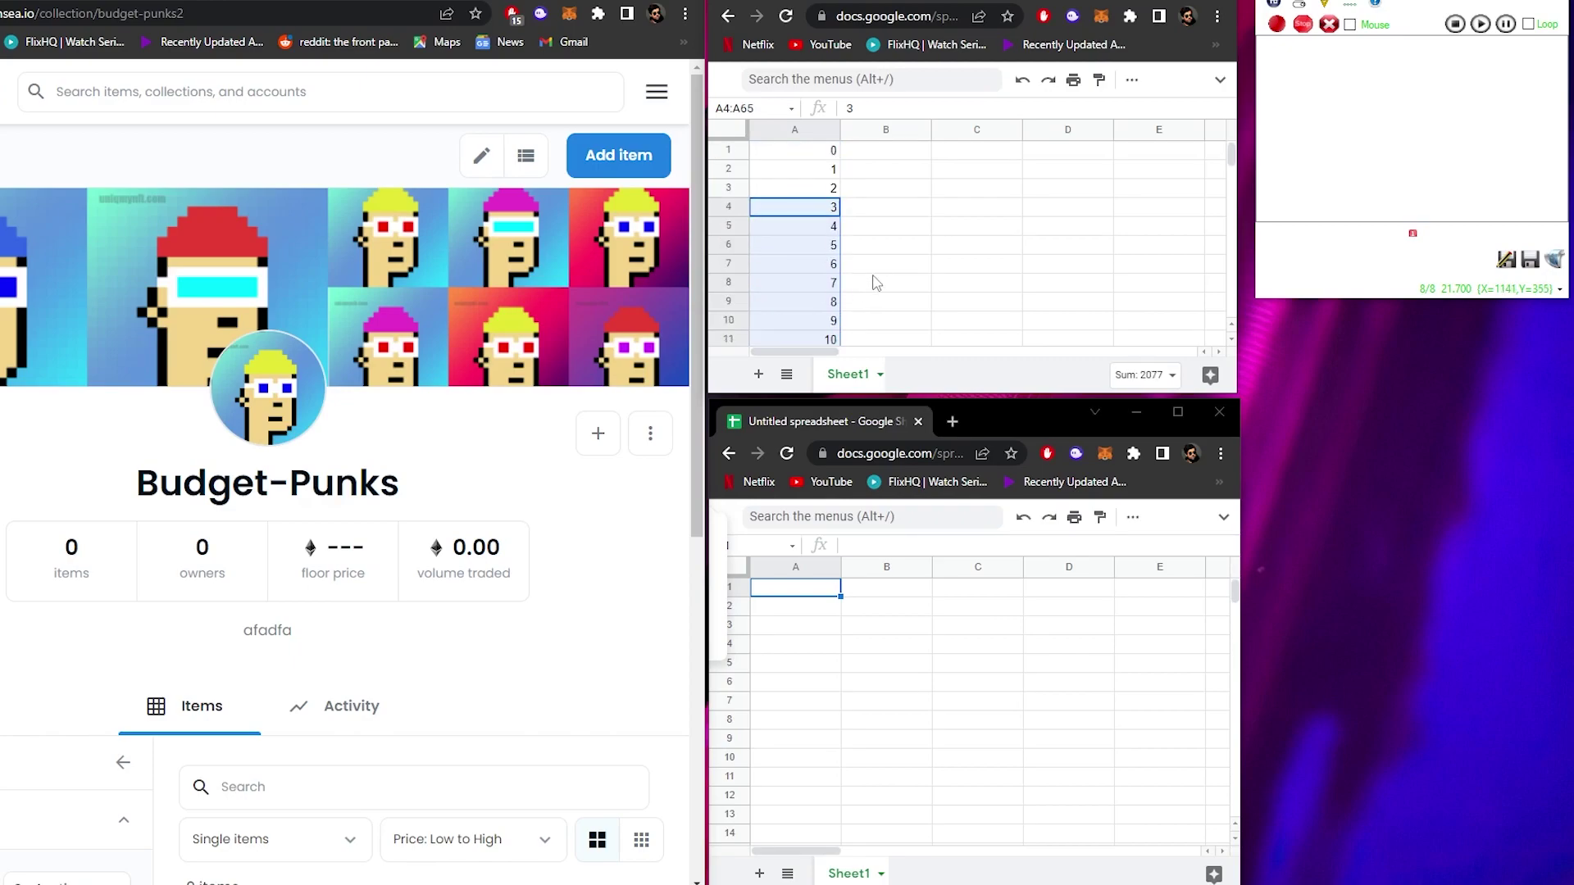
{"action": "left_click", "coordinate": [874, 266]}
{"action": "left_click", "coordinate": [877, 157]}
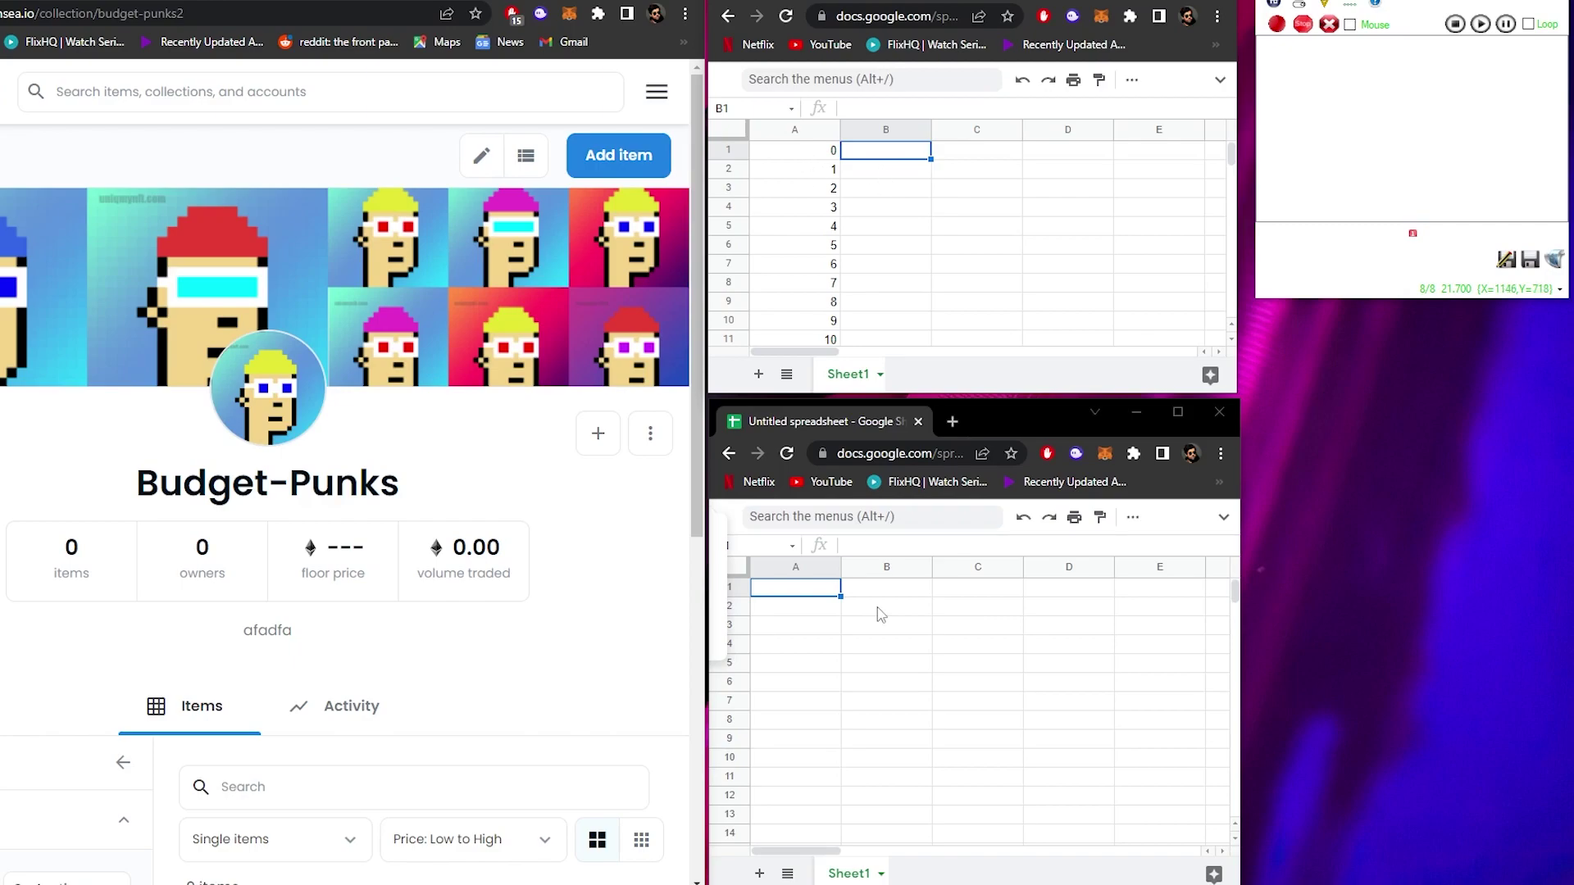
Enter links.com in cell A2 of the lower spreadsheet.
{"action": "left_click", "coordinate": [812, 605]}
{"action": "left_click", "coordinate": [812, 594]}
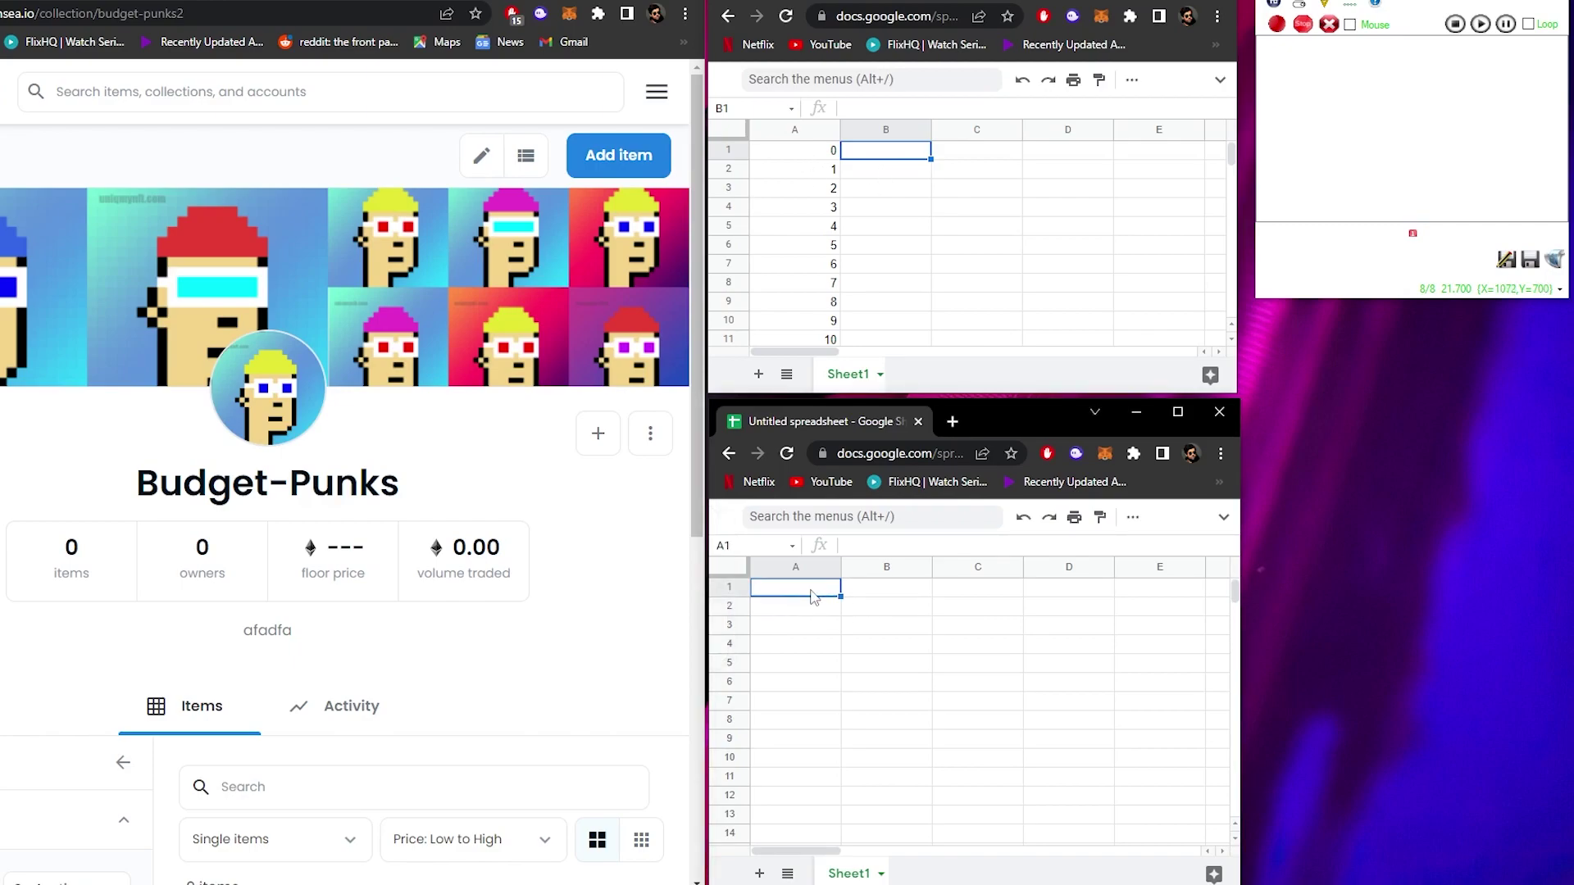
{"action": "left_click", "coordinate": [823, 611]}
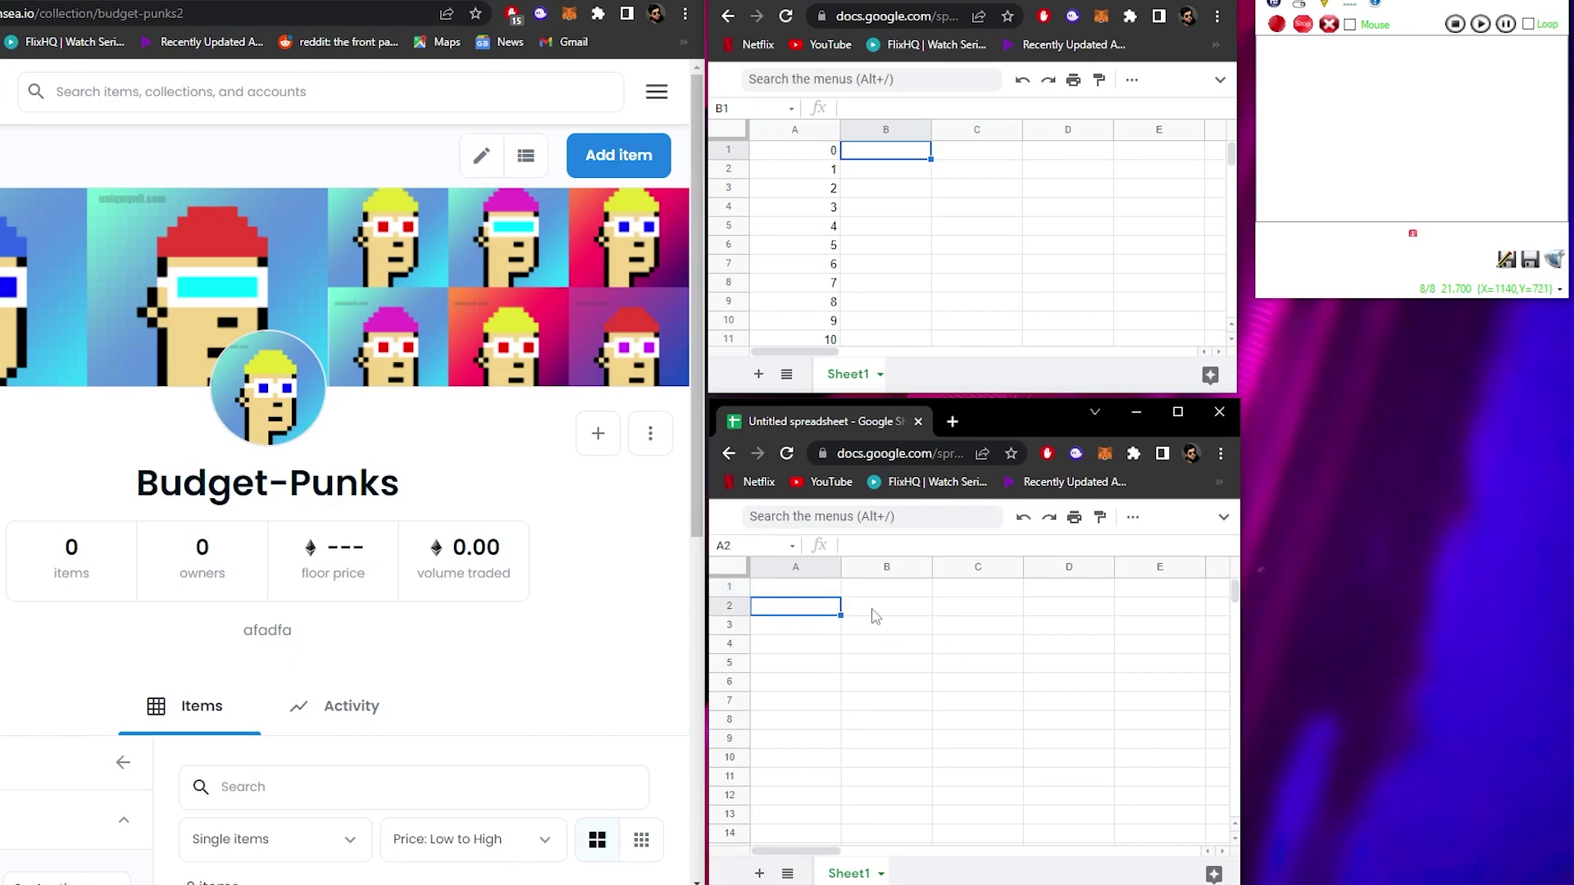
{"action": "type", "text": "links.com"}
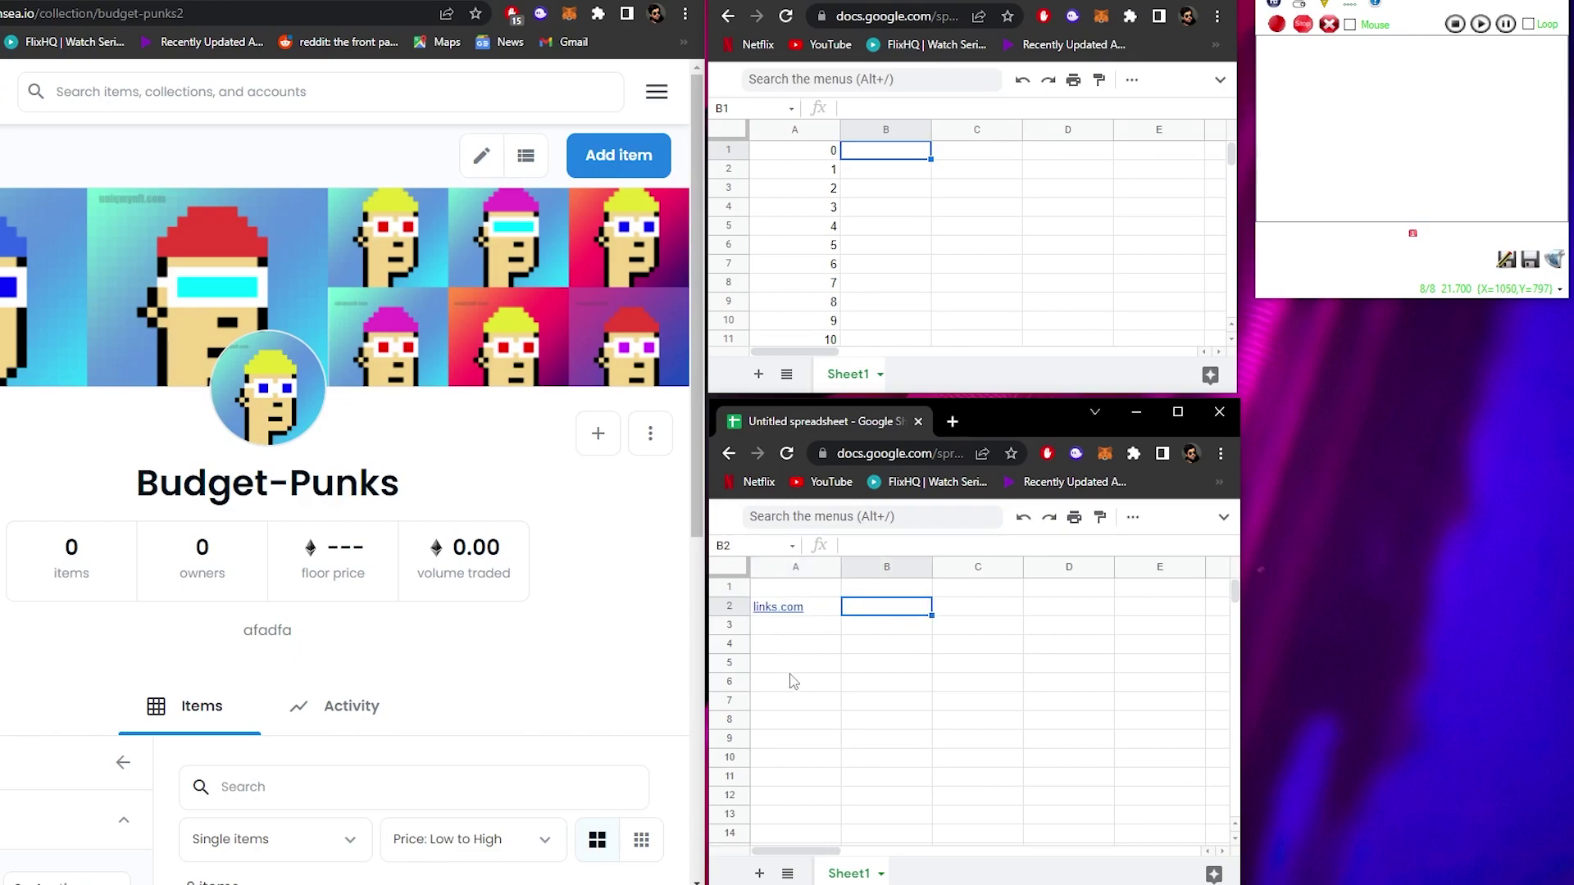
Enter the text "description over here" in cell A5 of the lower spreadsheet.
{"action": "left_click", "coordinate": [788, 668]}
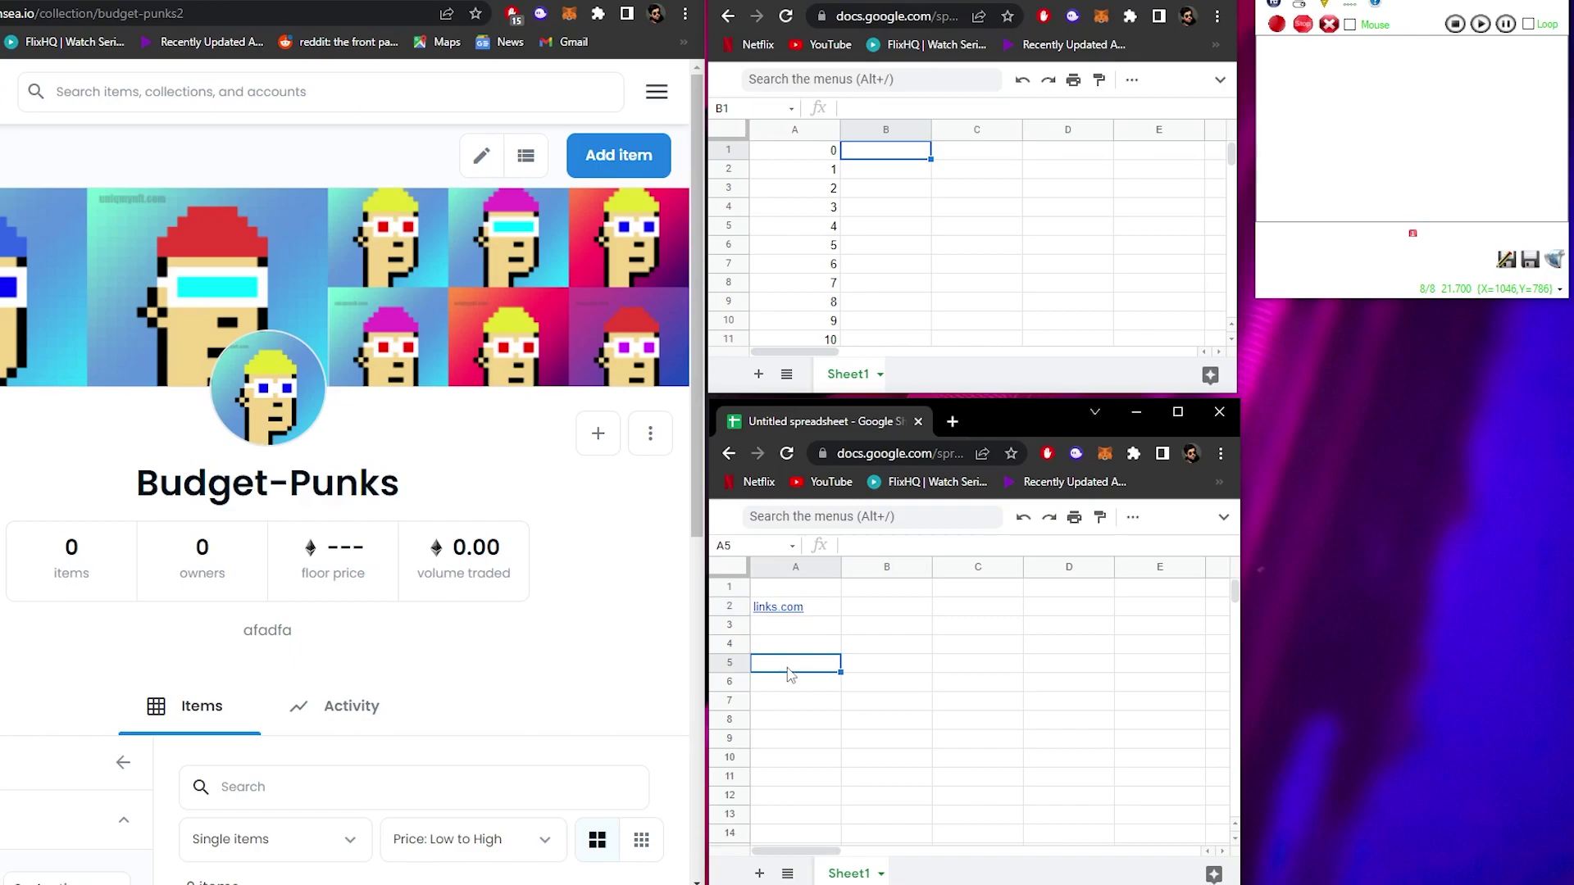
{"action": "type", "text": "description over here"}
{"action": "key", "text": "Return"}
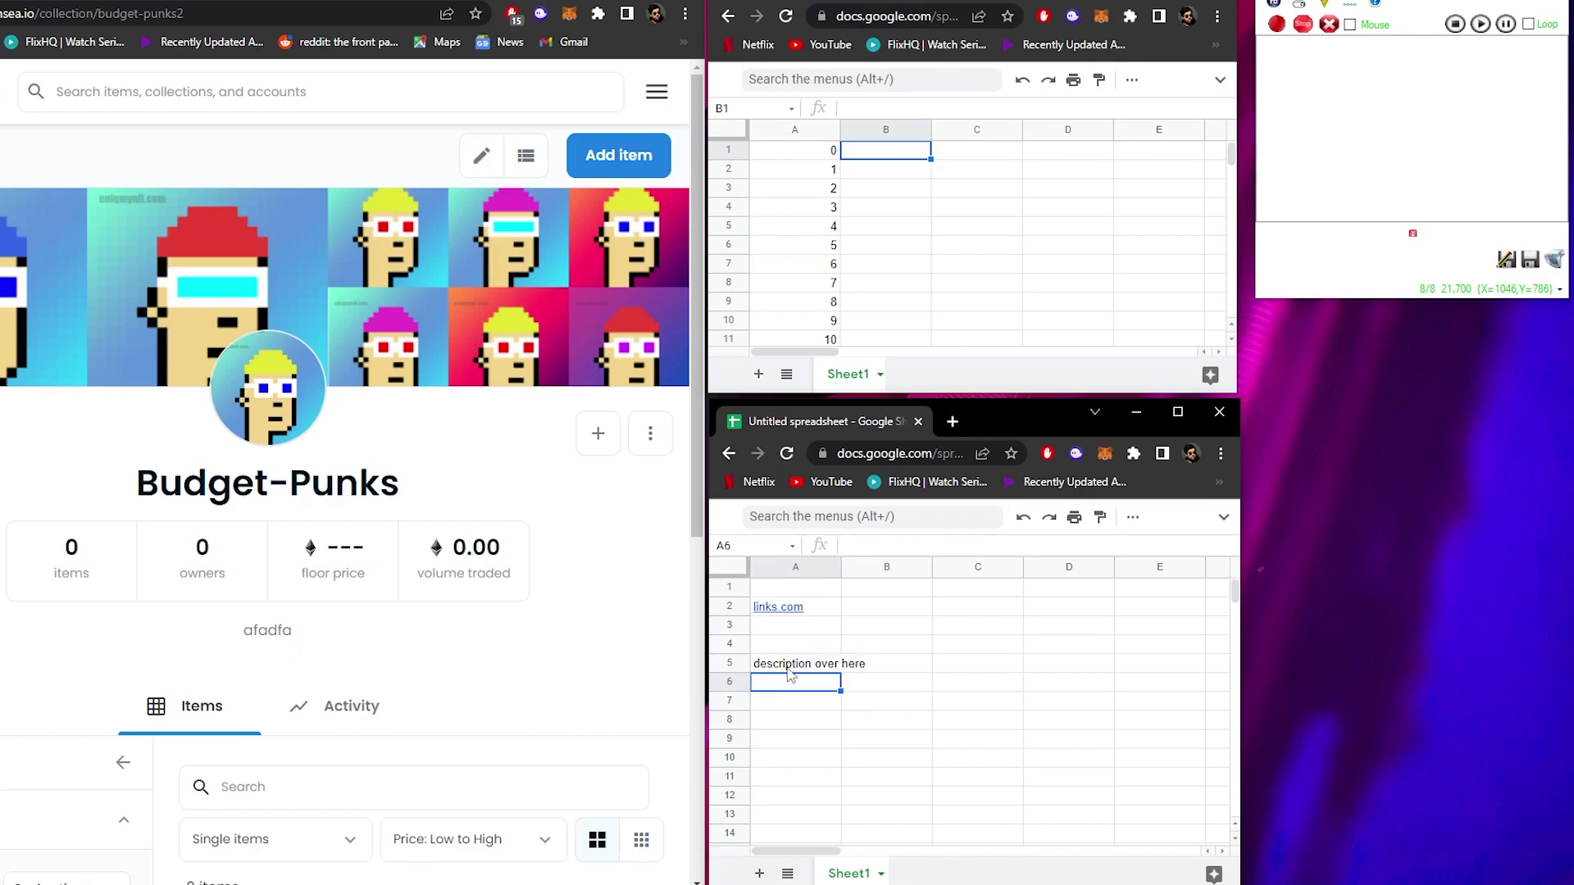
{"action": "left_click", "coordinate": [886, 701]}
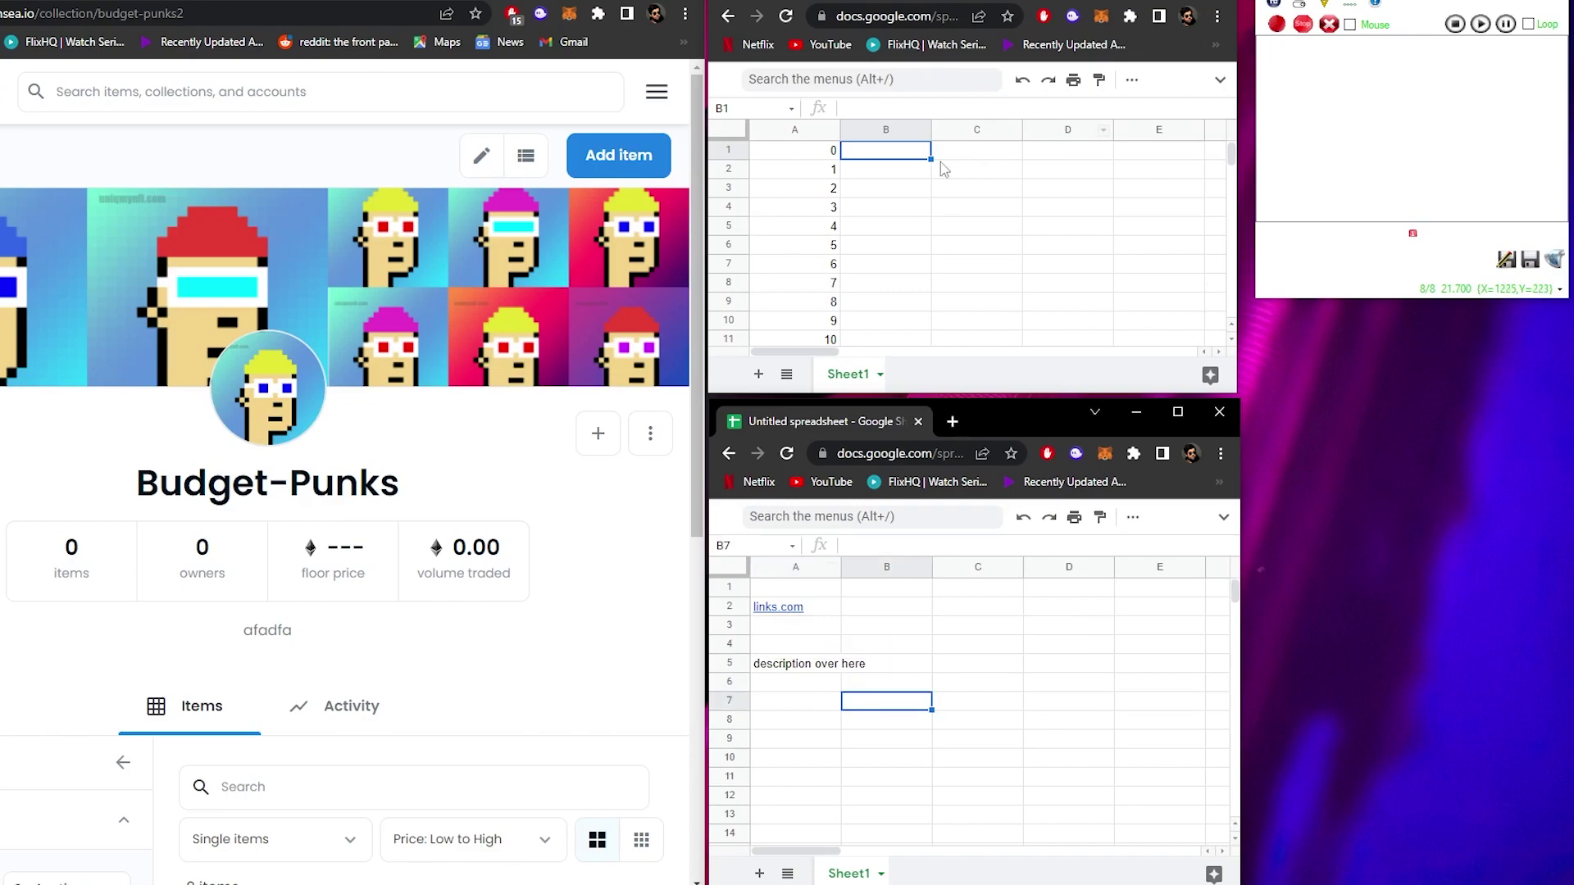
Insert an empty row above the number series in the upper spreadsheet.
{"action": "left_click", "coordinate": [832, 155]}
{"action": "key", "text": "ctrl+alt+="}
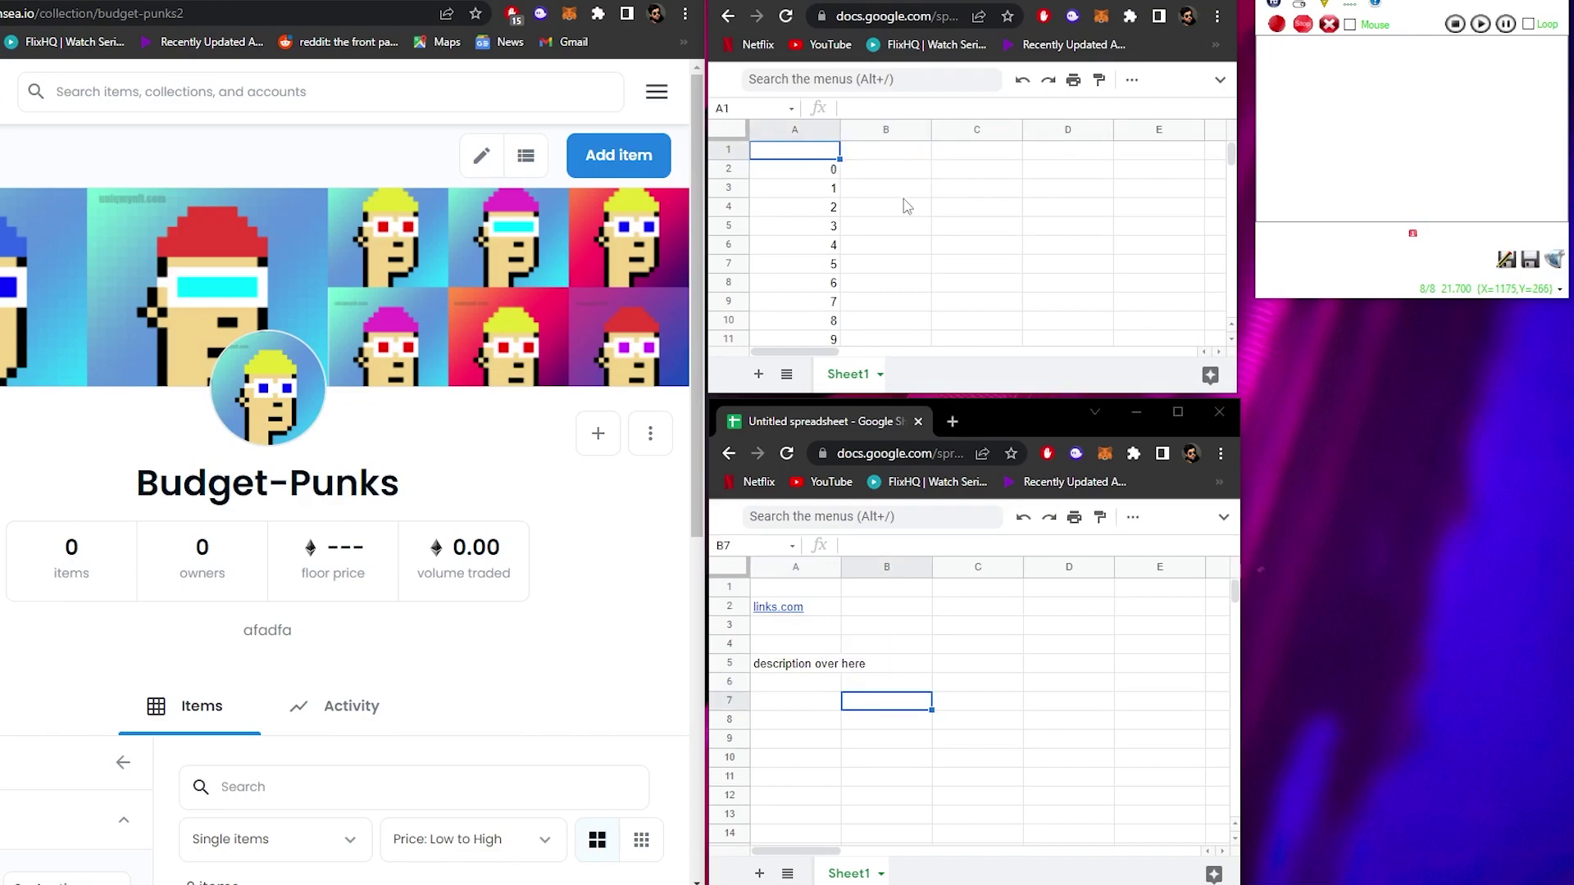
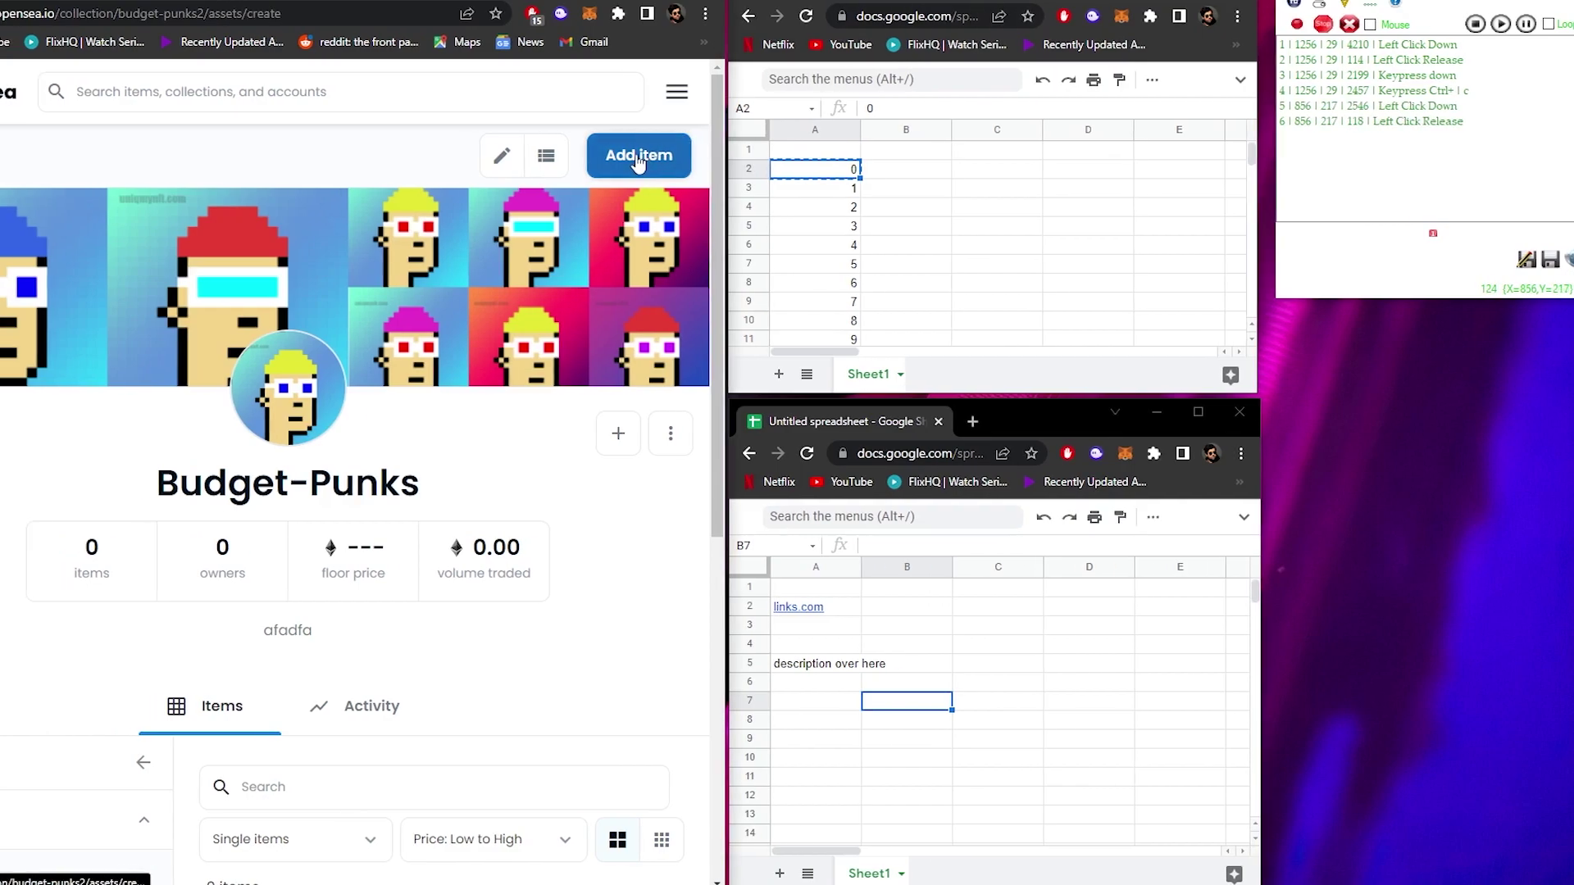
Open the new item form and its media file chooser, and stop and clear the current macro recording.
{"action": "left_click", "coordinate": [618, 160]}
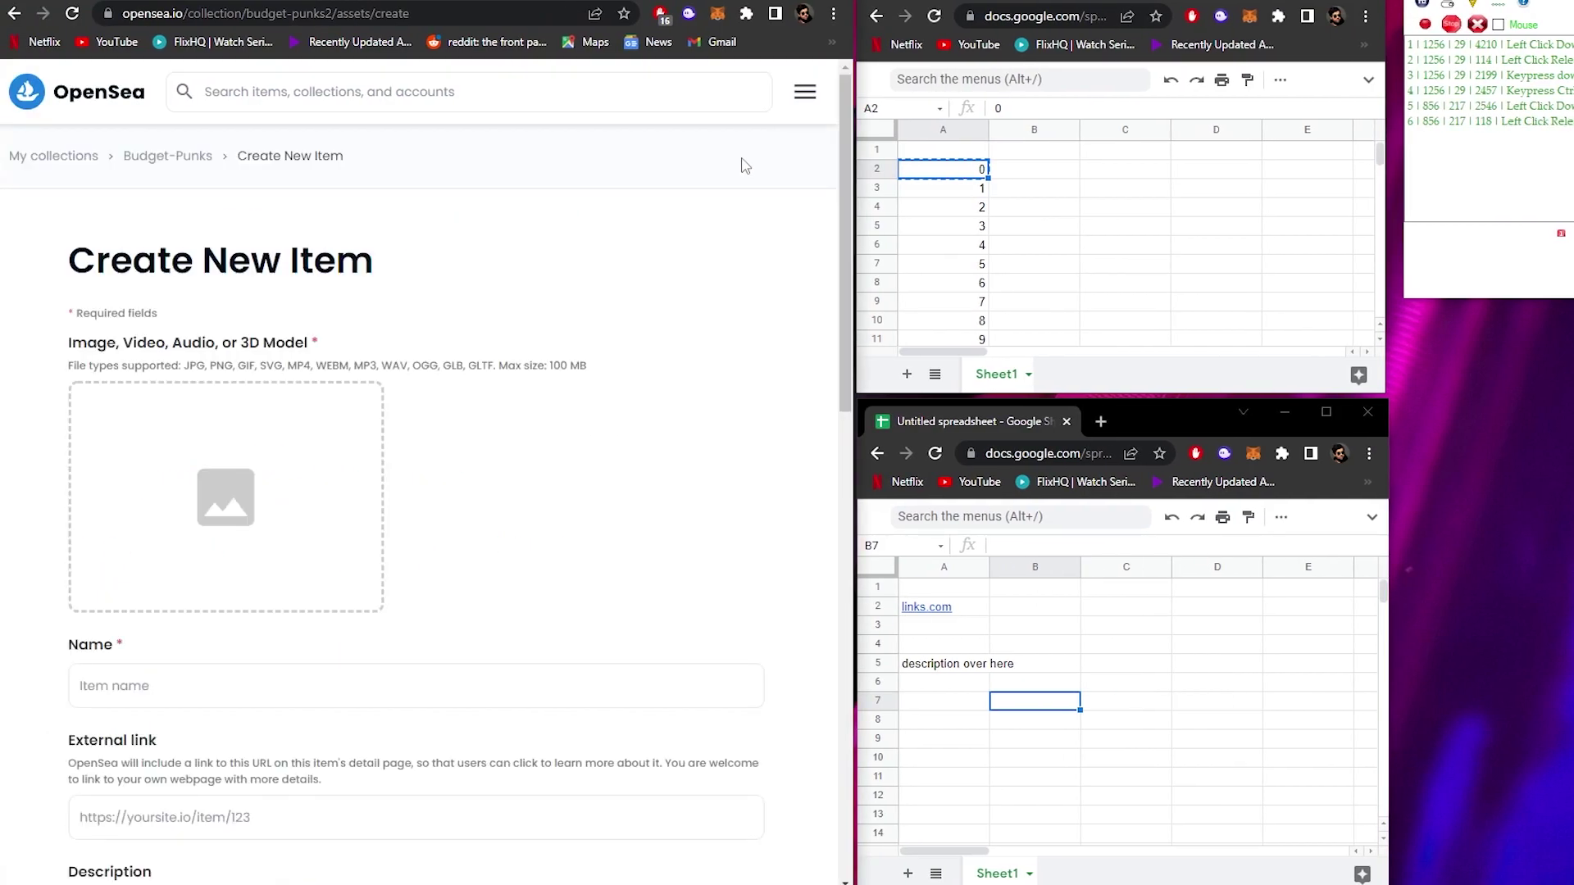
{"action": "left_click", "coordinate": [228, 510]}
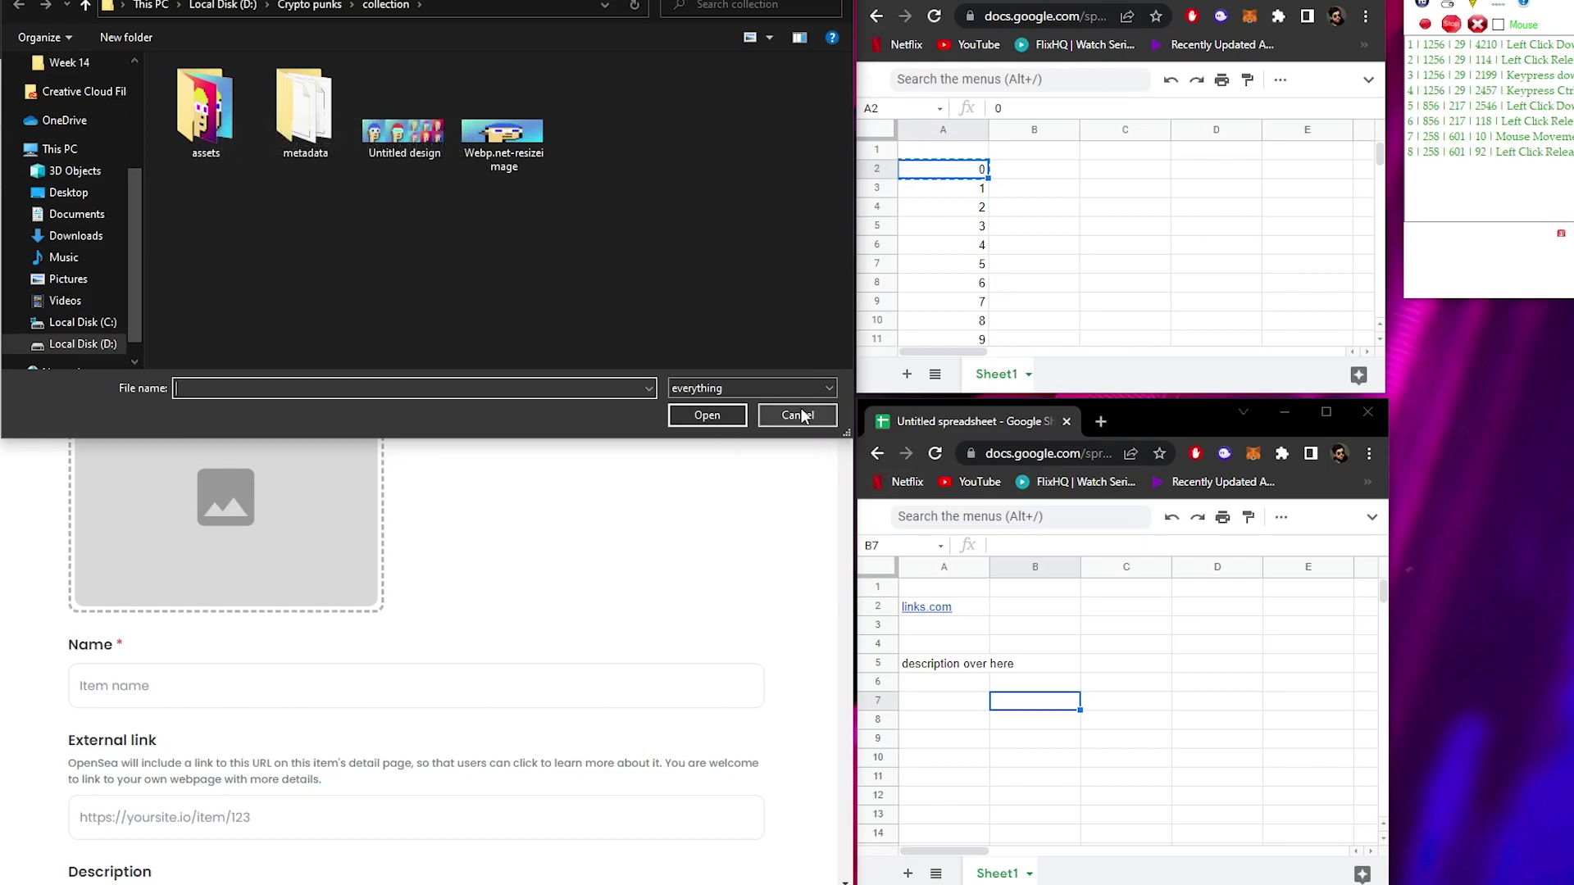
{"action": "left_click", "coordinate": [1450, 29]}
{"action": "left_click", "coordinate": [1477, 24]}
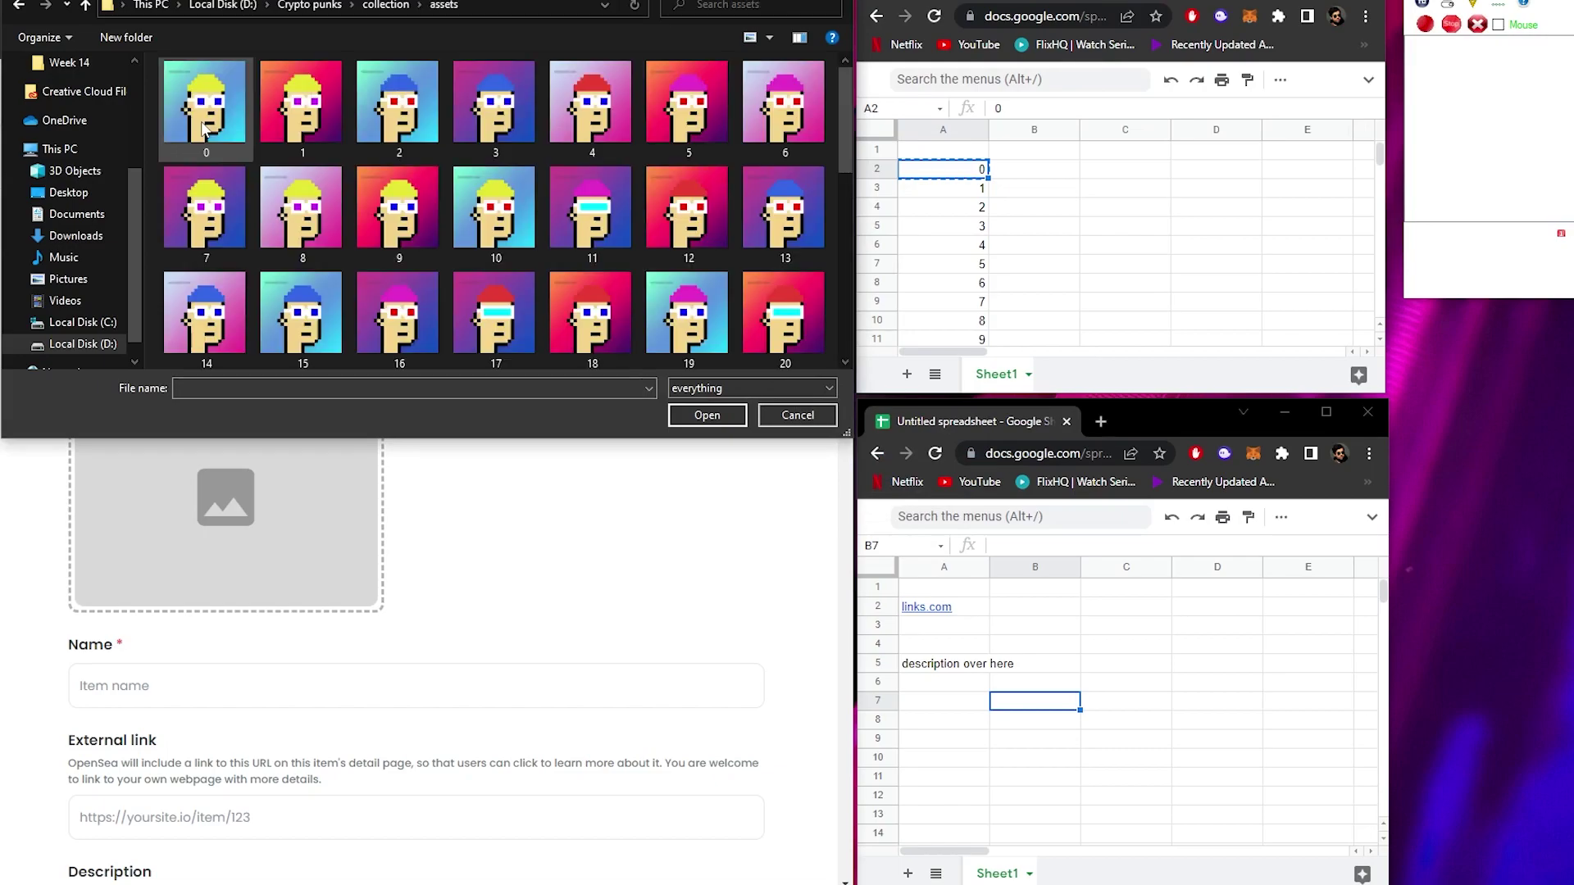
Load image 0 from the assets folder so the file chooser reopens there, and remove the image from the item form.
{"action": "double_click", "coordinate": [203, 130]}
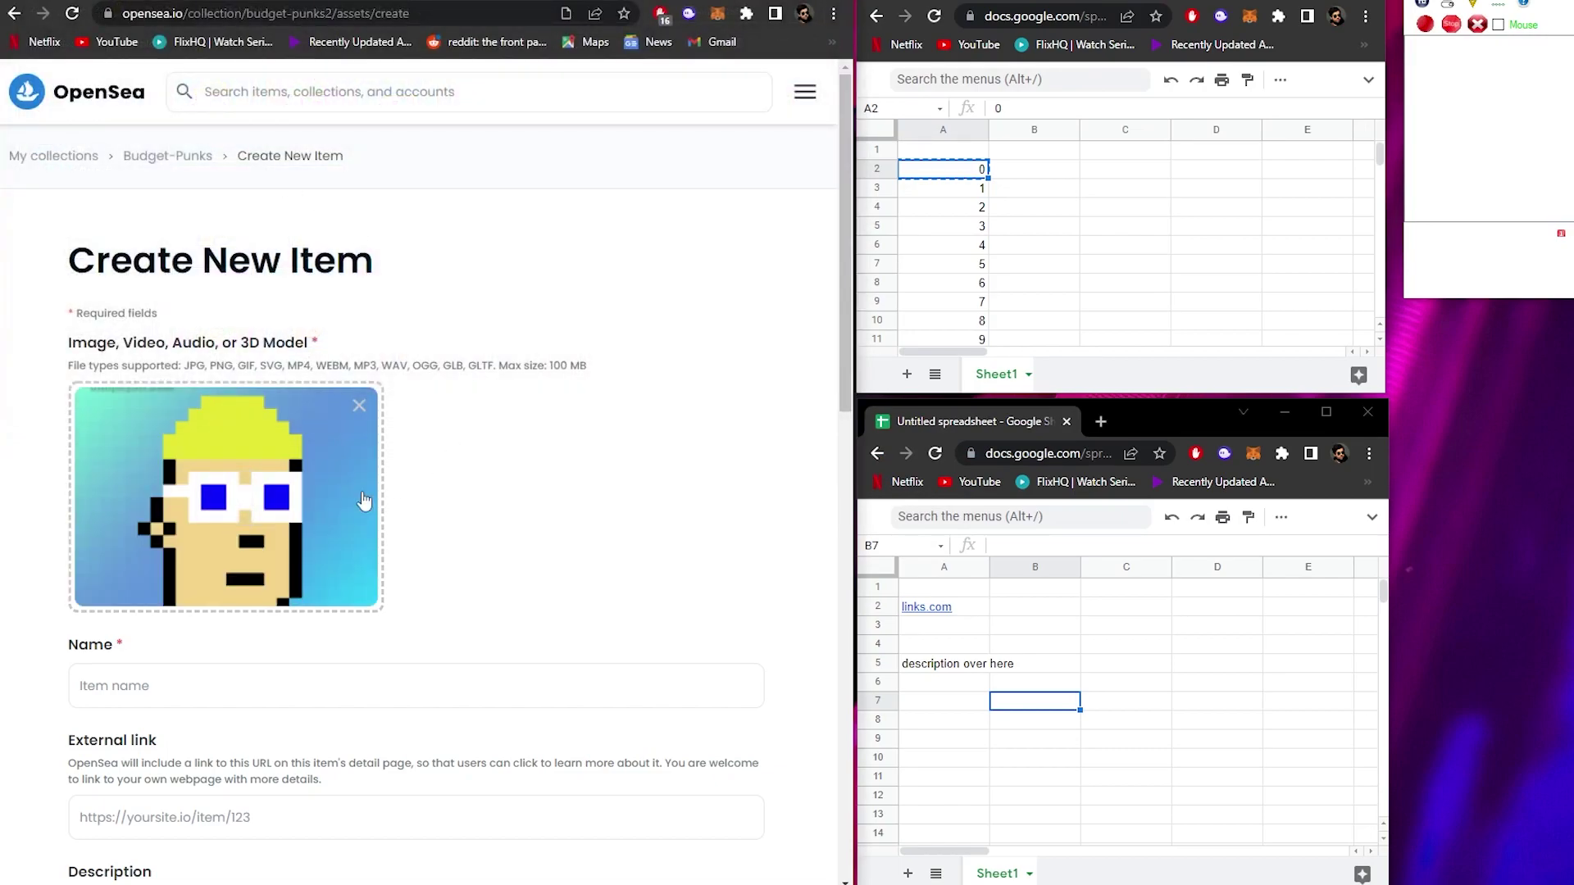
{"action": "left_click", "coordinate": [360, 406]}
{"action": "left_click", "coordinate": [177, 510]}
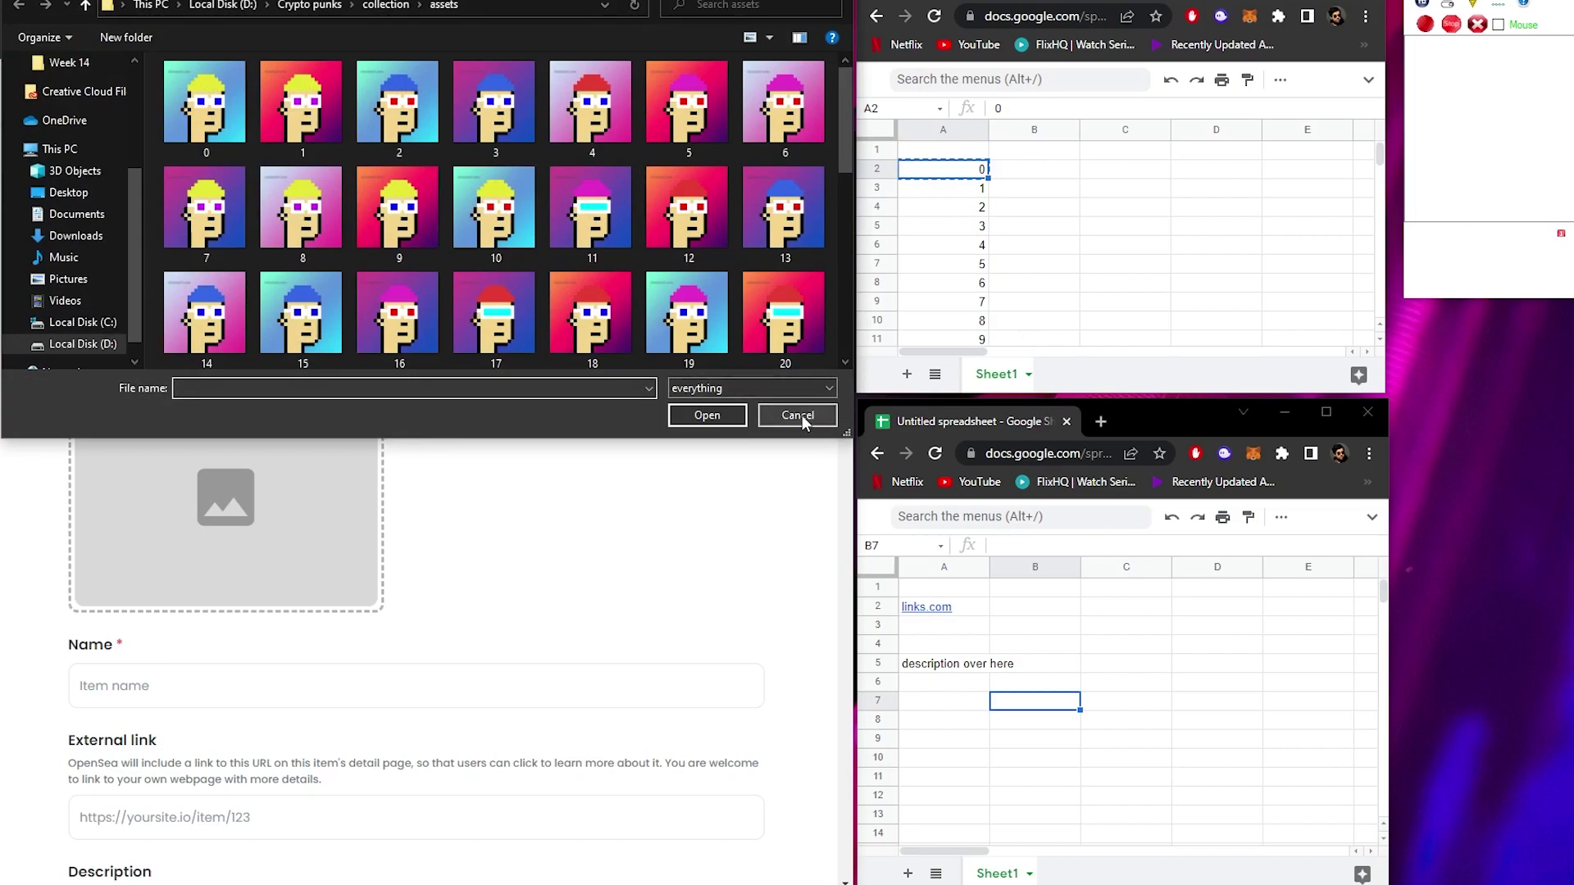
{"action": "left_click", "coordinate": [798, 416]}
Start a new macro recording from cell A1 of the upper spreadsheet and copy the number in cell A2.
{"action": "left_click", "coordinate": [975, 151]}
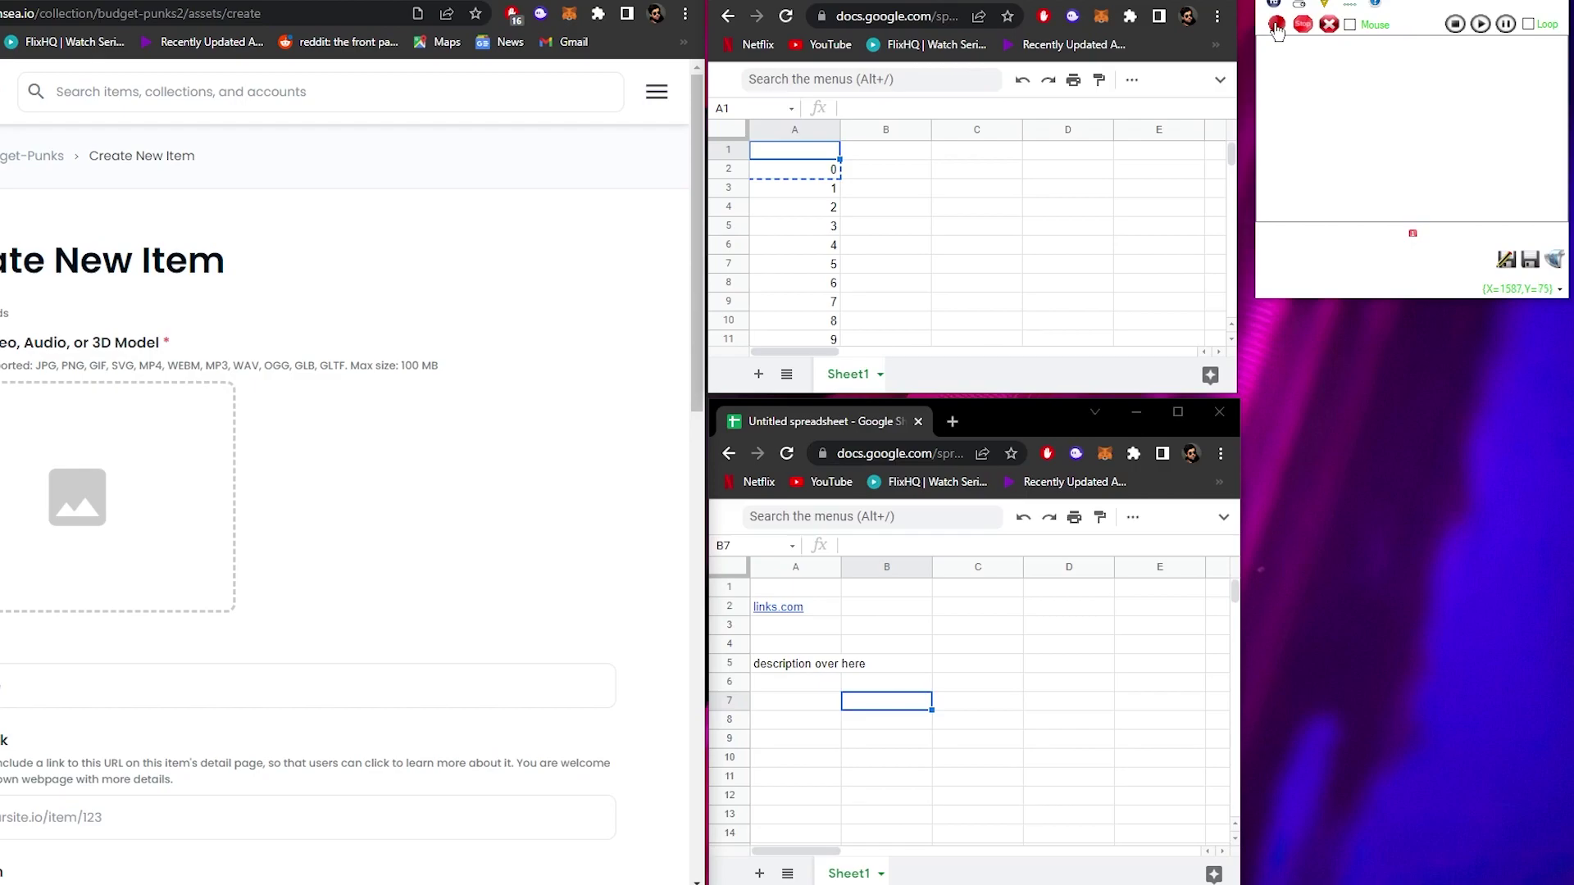
{"action": "left_click", "coordinate": [1277, 26]}
{"action": "left_click", "coordinate": [1030, 1]}
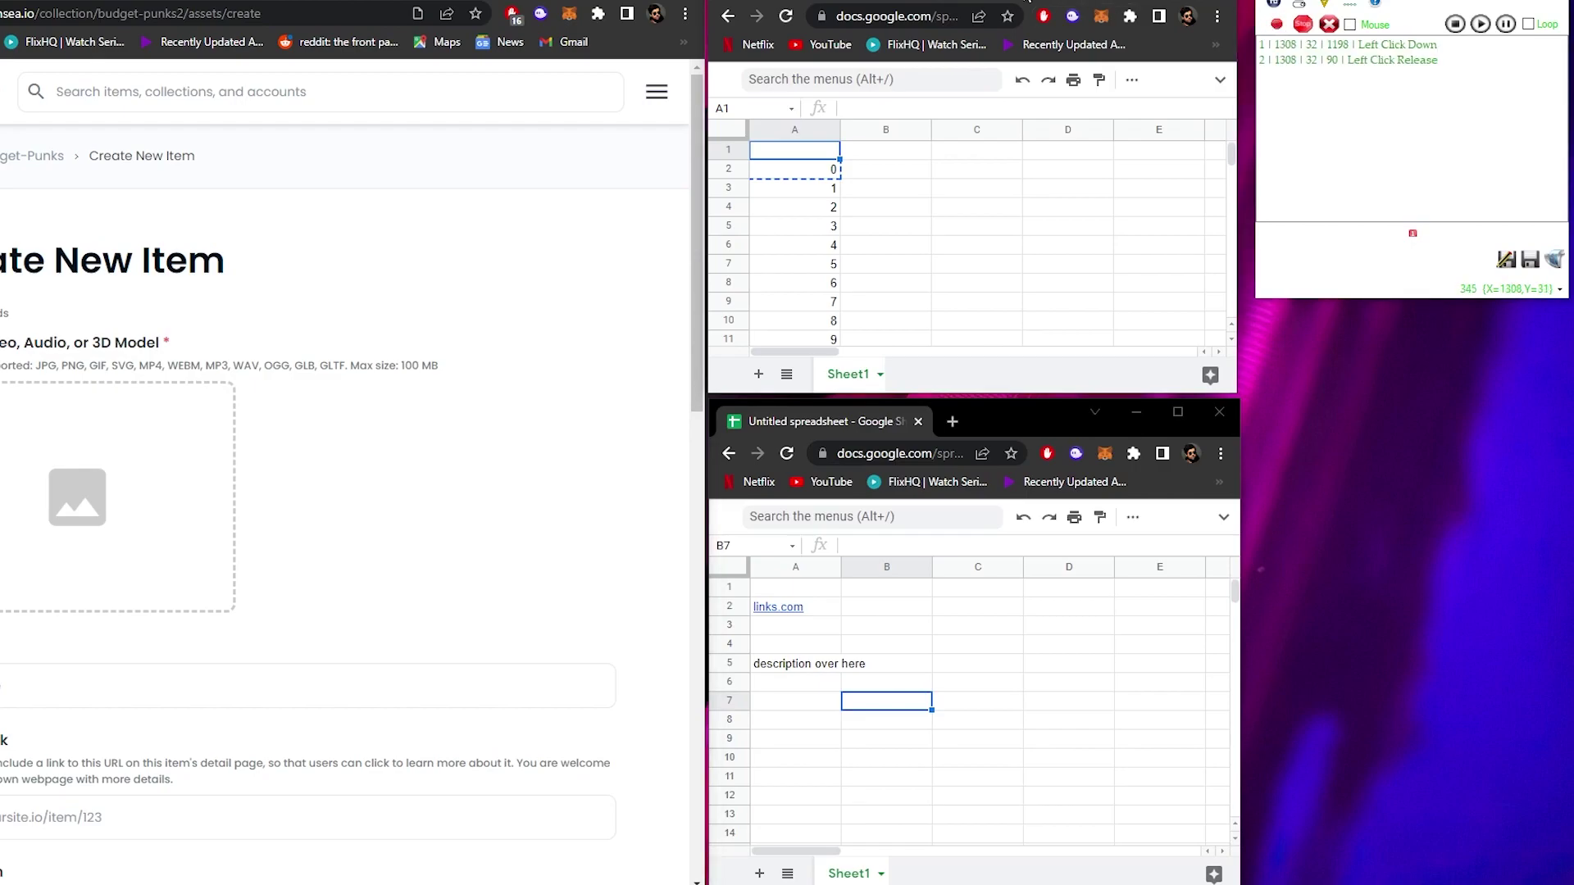
{"action": "key", "text": "Down"}
{"action": "key", "text": "ctrl+c"}
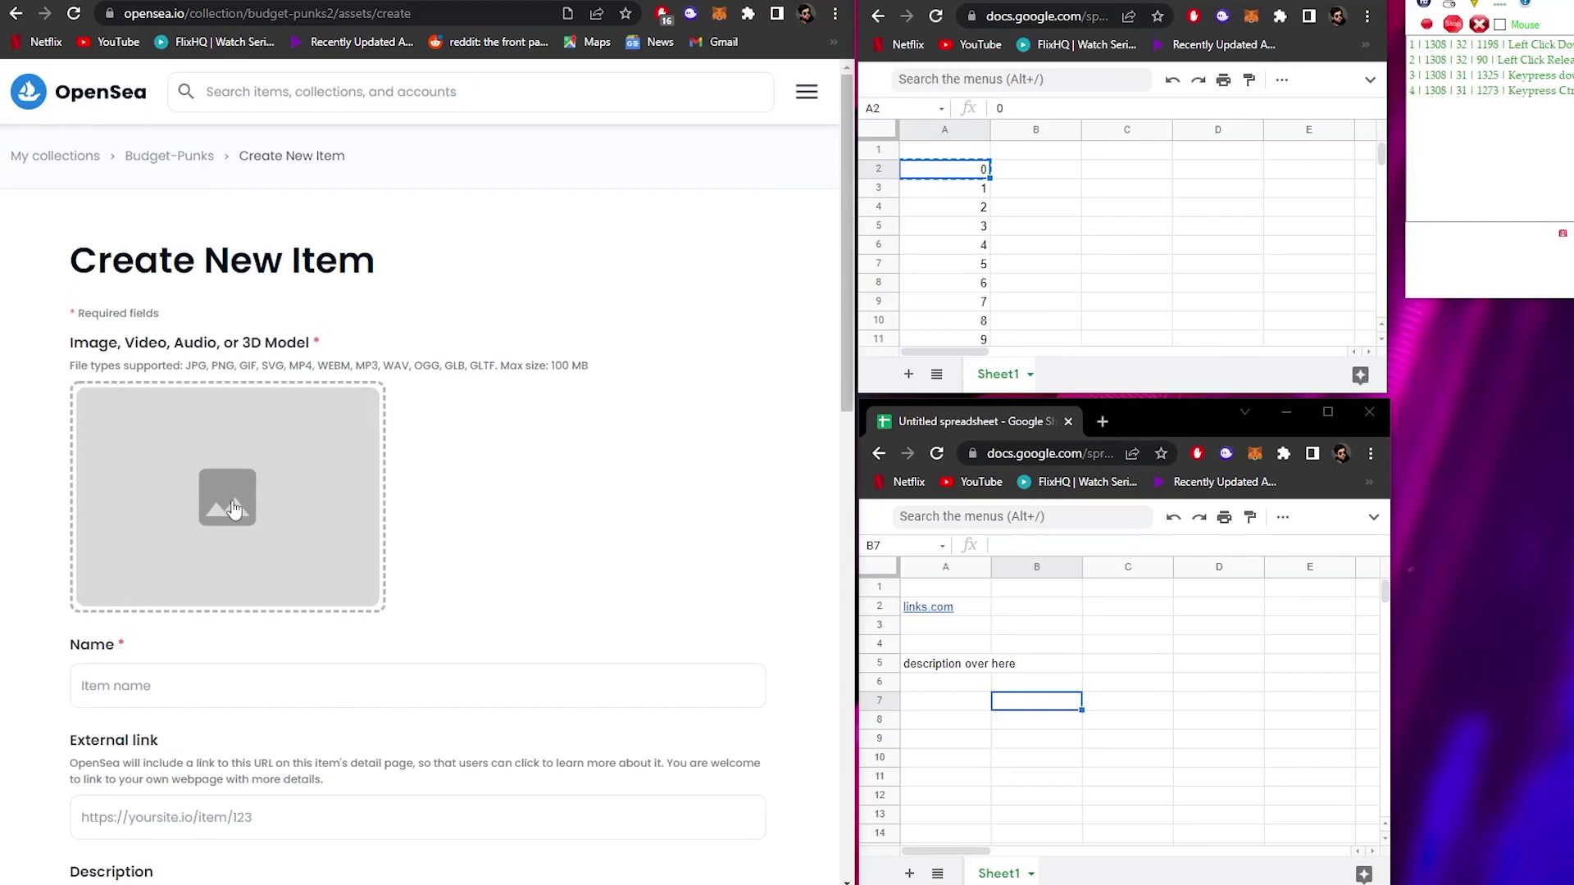
Upload image 0 from the assets folder as the item's media and paste the copied 0 as its name.
{"action": "left_click", "coordinate": [114, 469]}
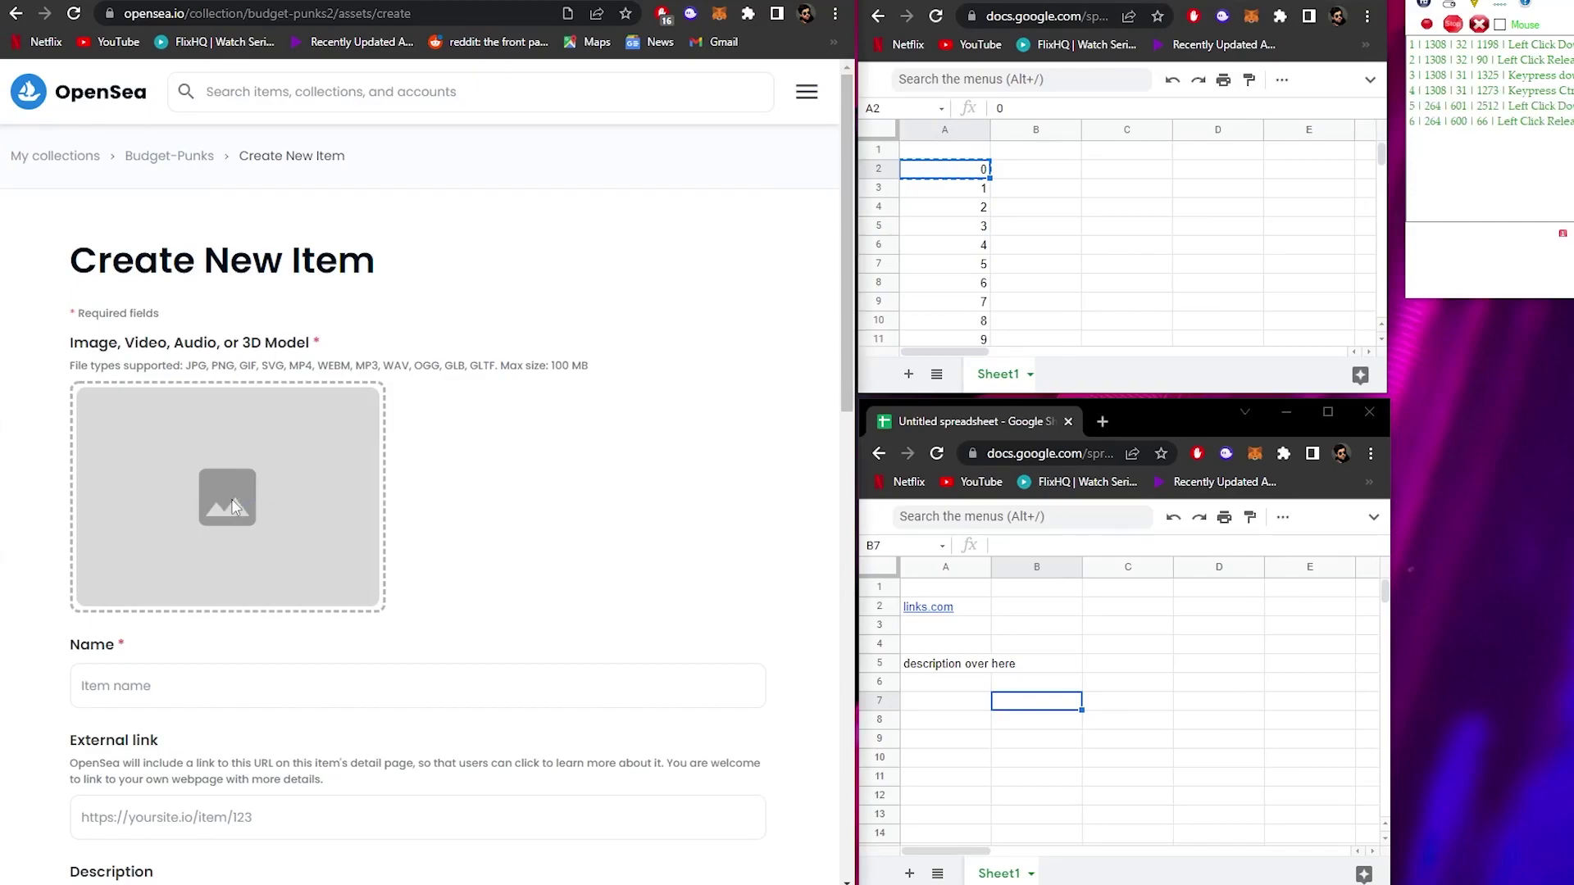
{"action": "left_click", "coordinate": [238, 105]}
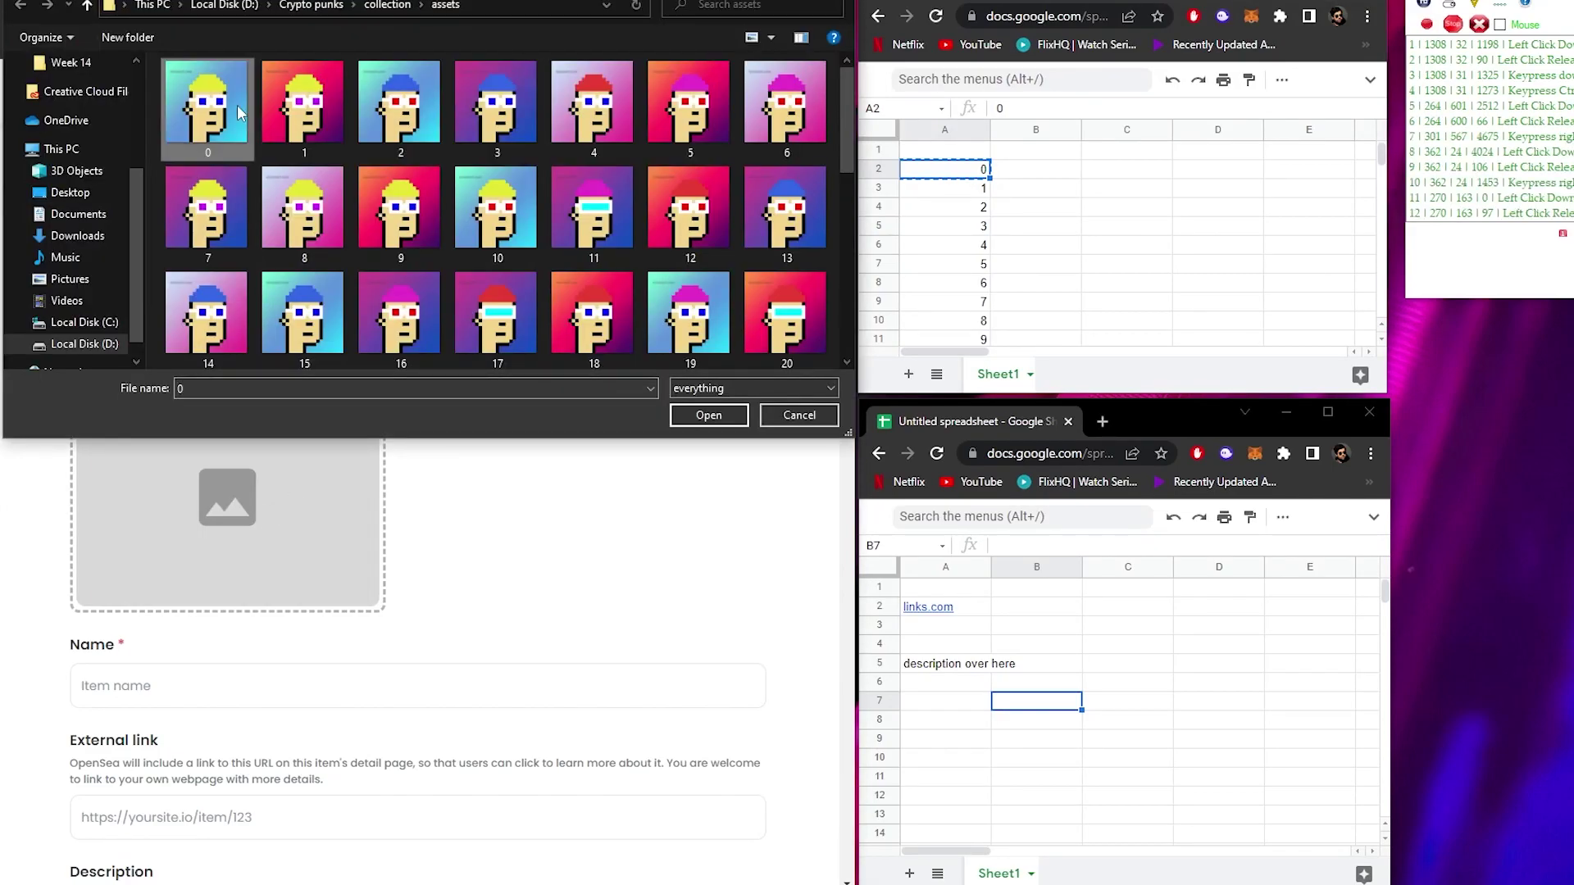
{"action": "key", "text": "Right"}
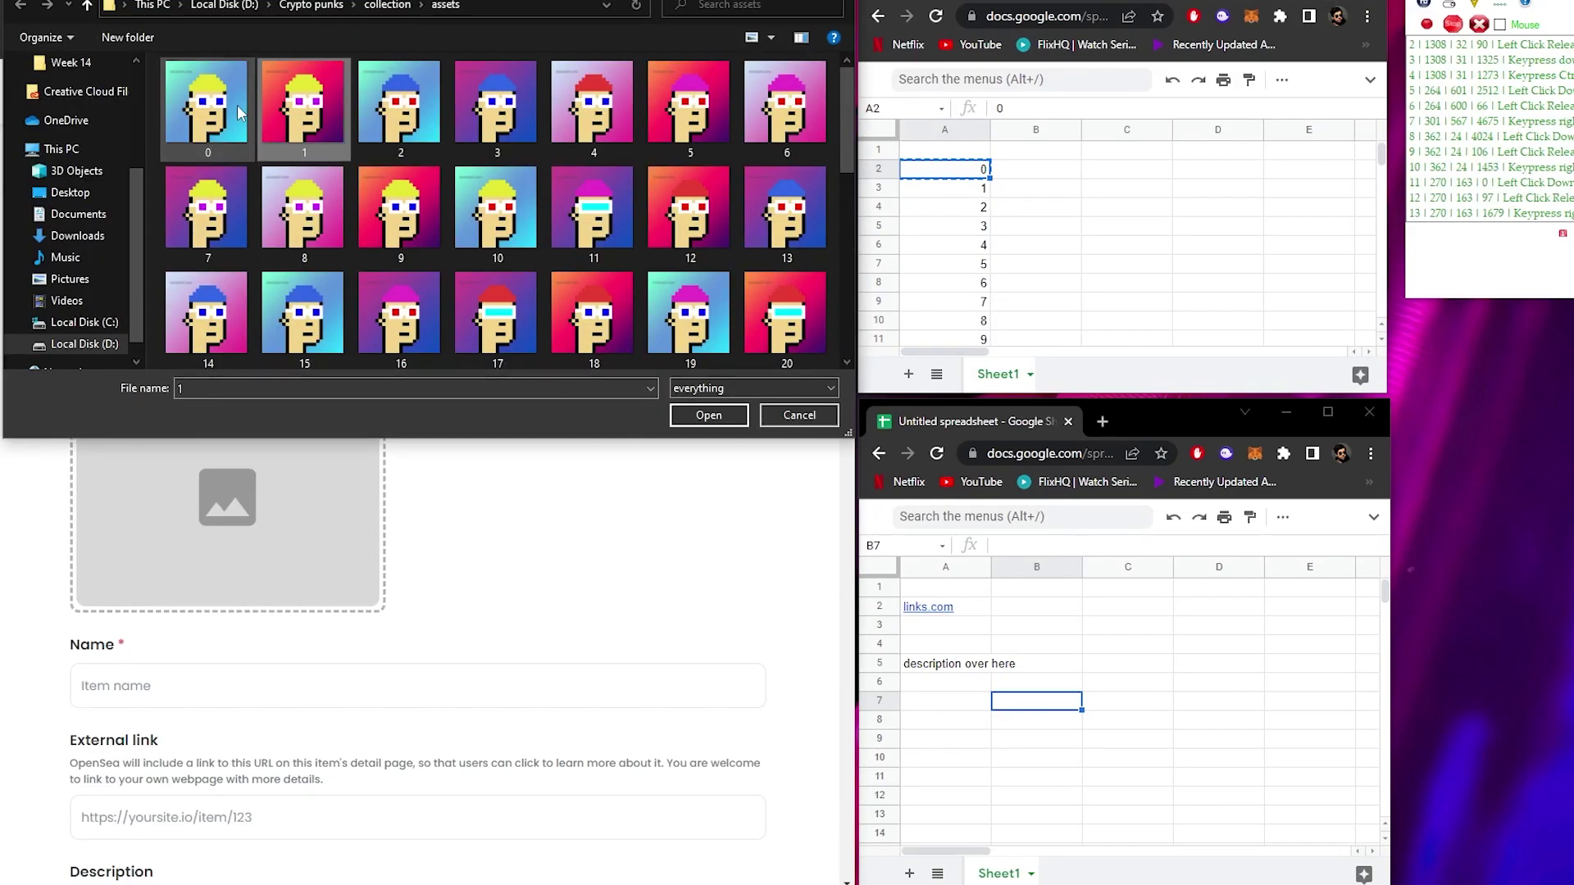
{"action": "left_click", "coordinate": [708, 416]}
{"action": "left_click", "coordinate": [149, 687]}
{"action": "key", "text": "ctrl+v"}
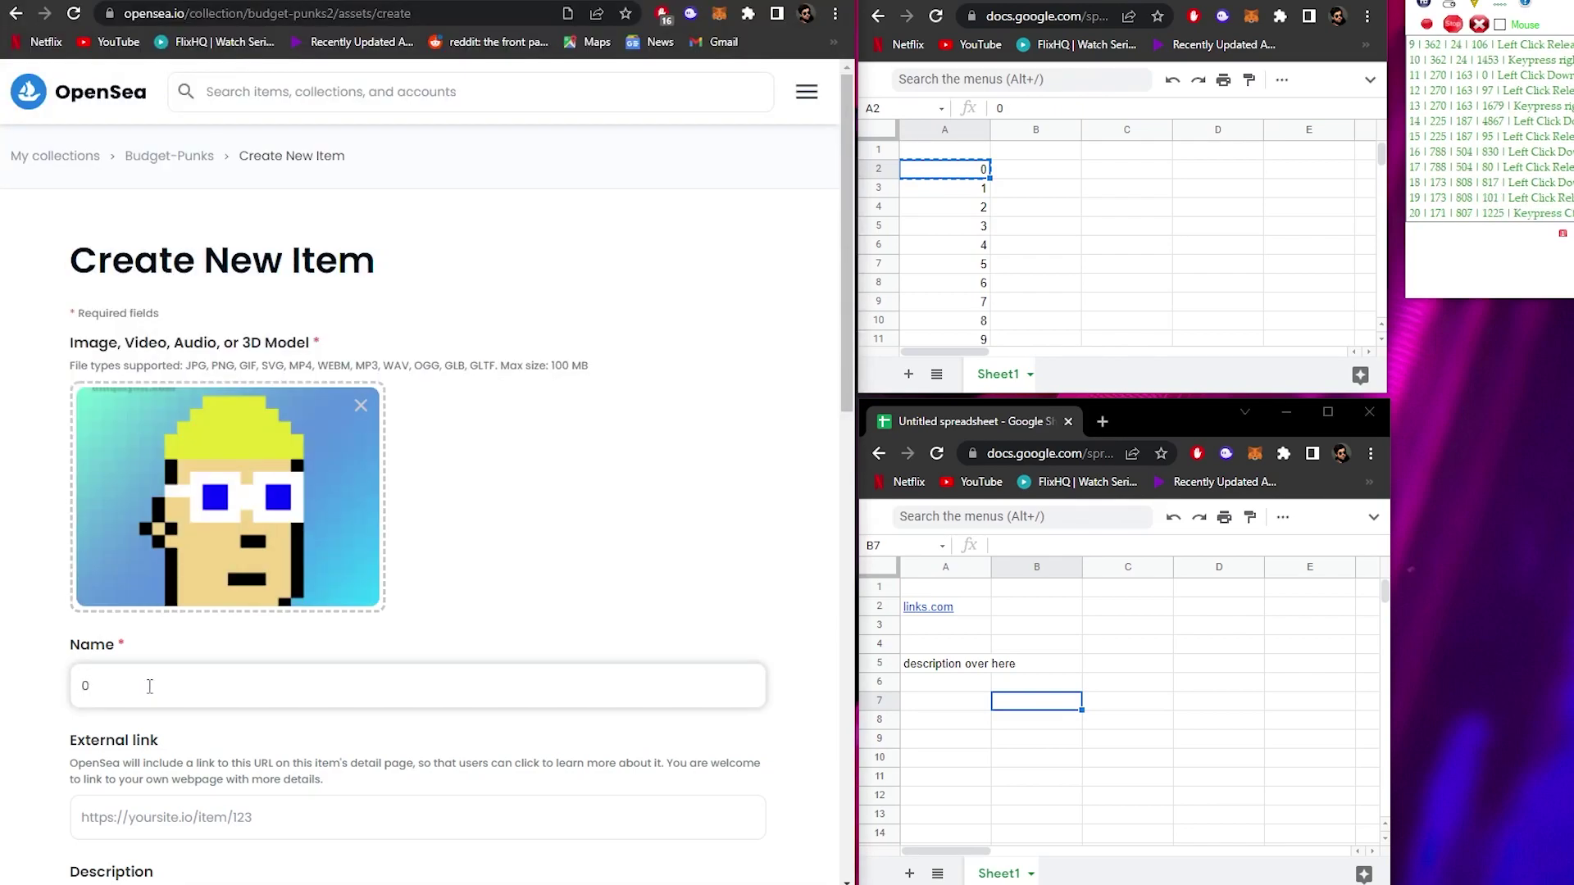
Copy links.com from cell A2 of the lower spreadsheet into the item's external link.
{"action": "scroll", "coordinate": [513, 579], "scroll_direction": "down", "scroll_amount": 4}
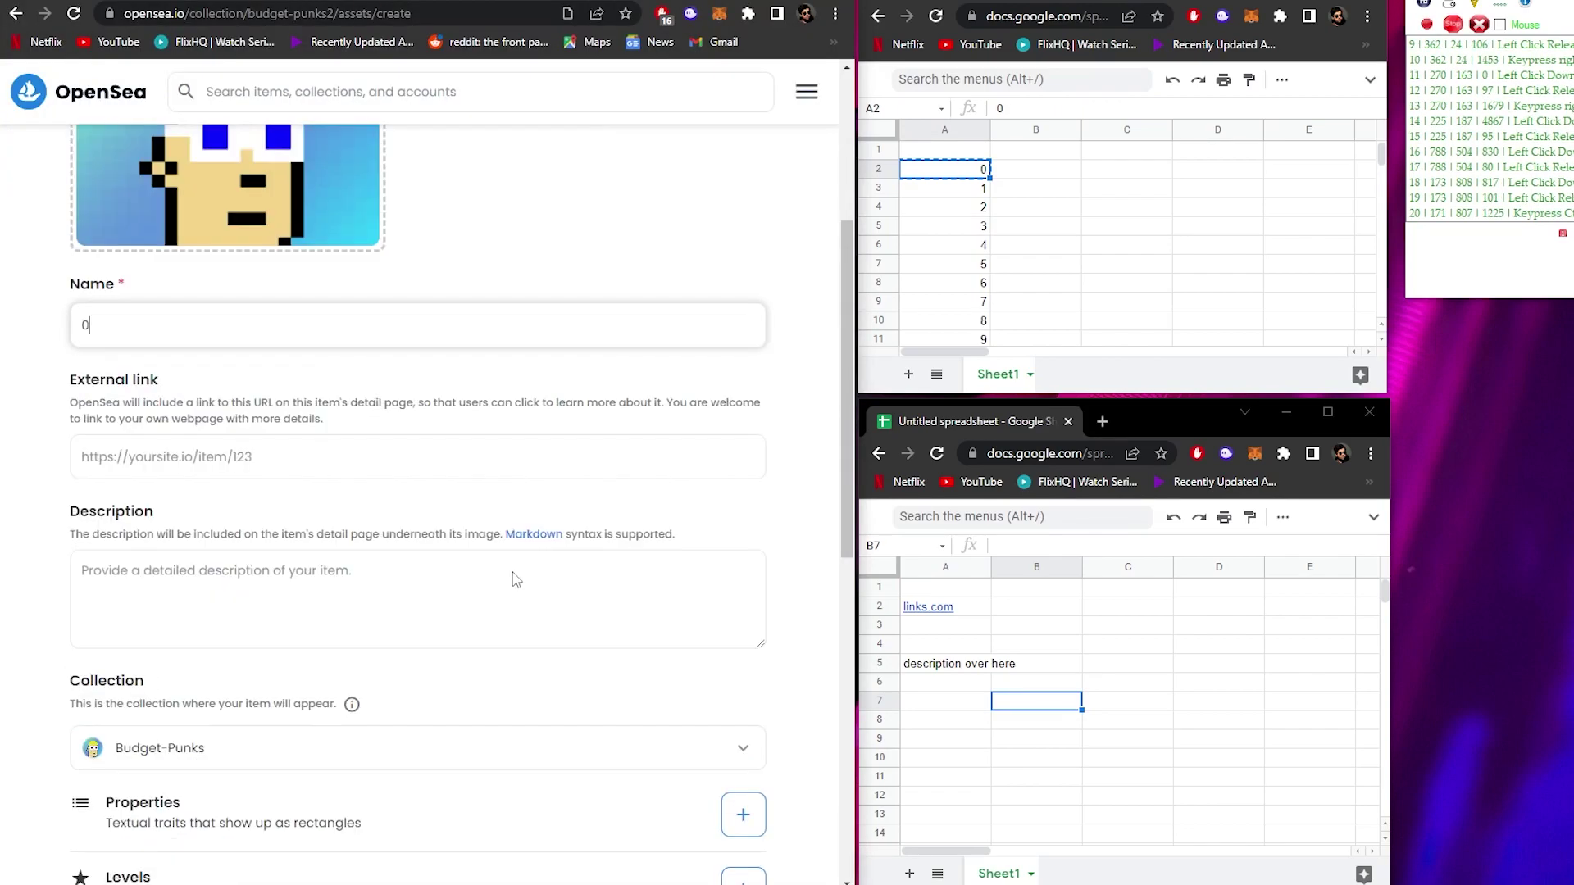
{"action": "left_click", "coordinate": [949, 614]}
{"action": "key", "text": "ctrl+c"}
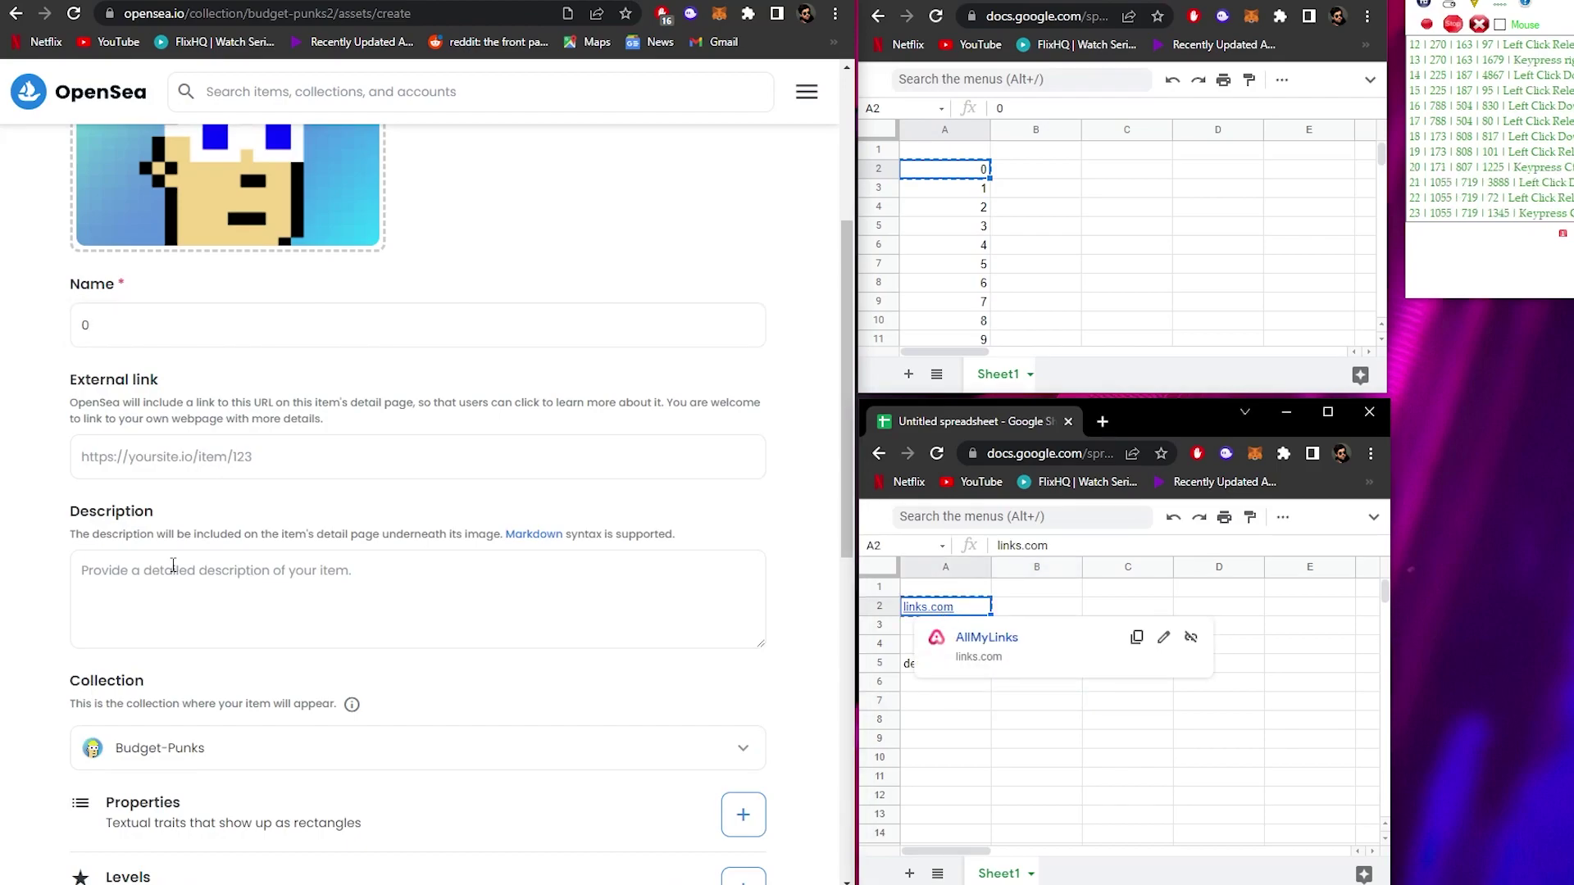
{"action": "left_click", "coordinate": [143, 467]}
{"action": "key", "text": "ctrl+v"}
Copy "description over here" from cell A5 of the lower spreadsheet into the item's description.
{"action": "left_click", "coordinate": [942, 671]}
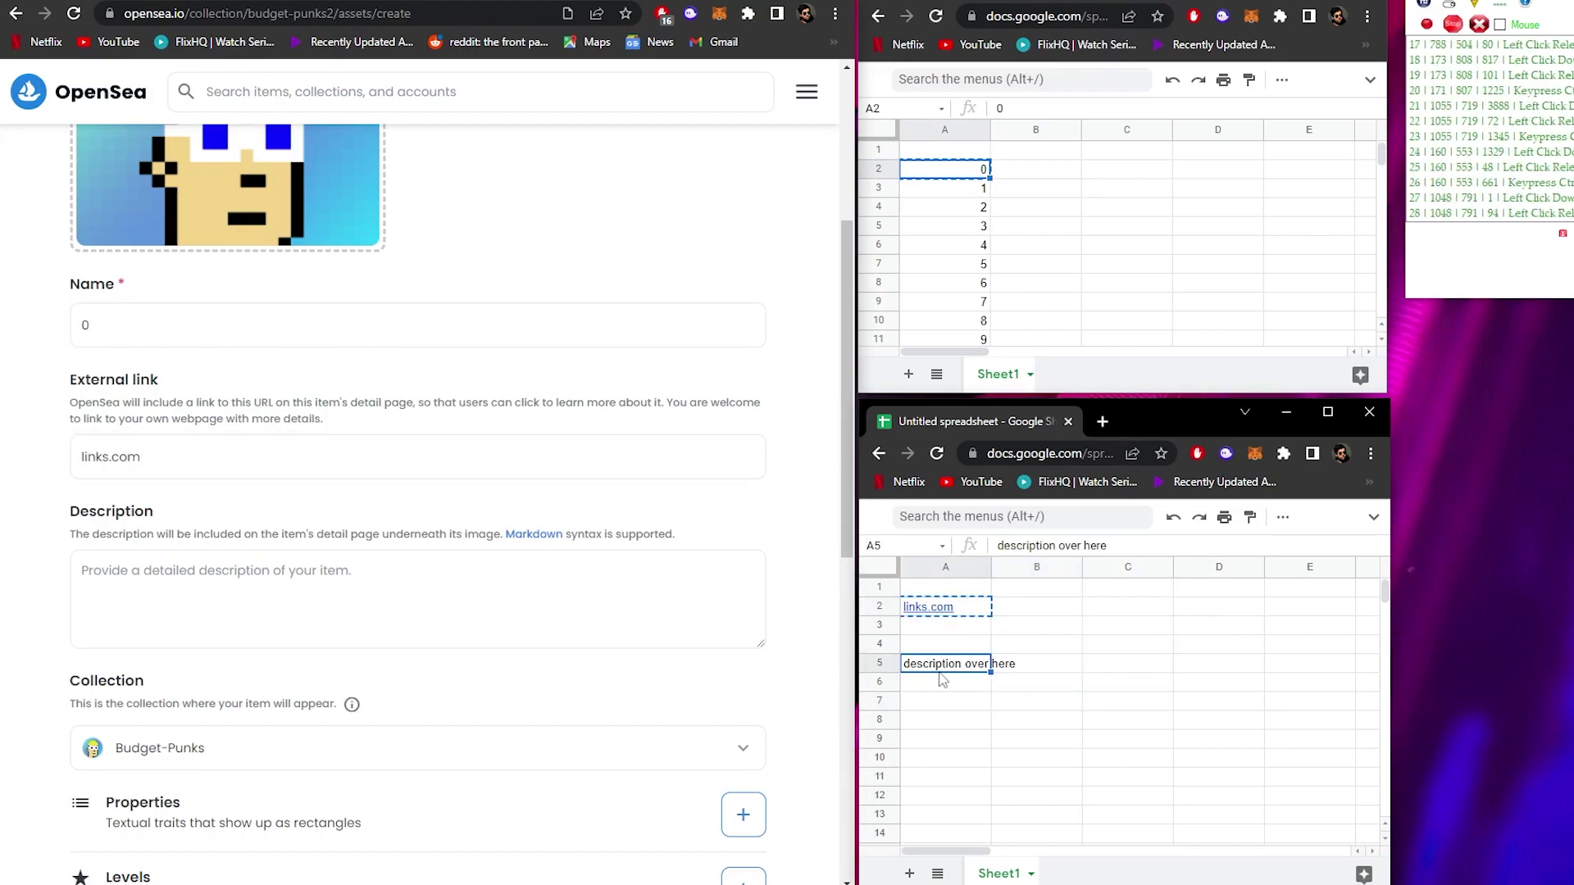
{"action": "key", "text": "ctrl+c"}
{"action": "left_click", "coordinate": [291, 611]}
{"action": "key", "text": "ctrl+v"}
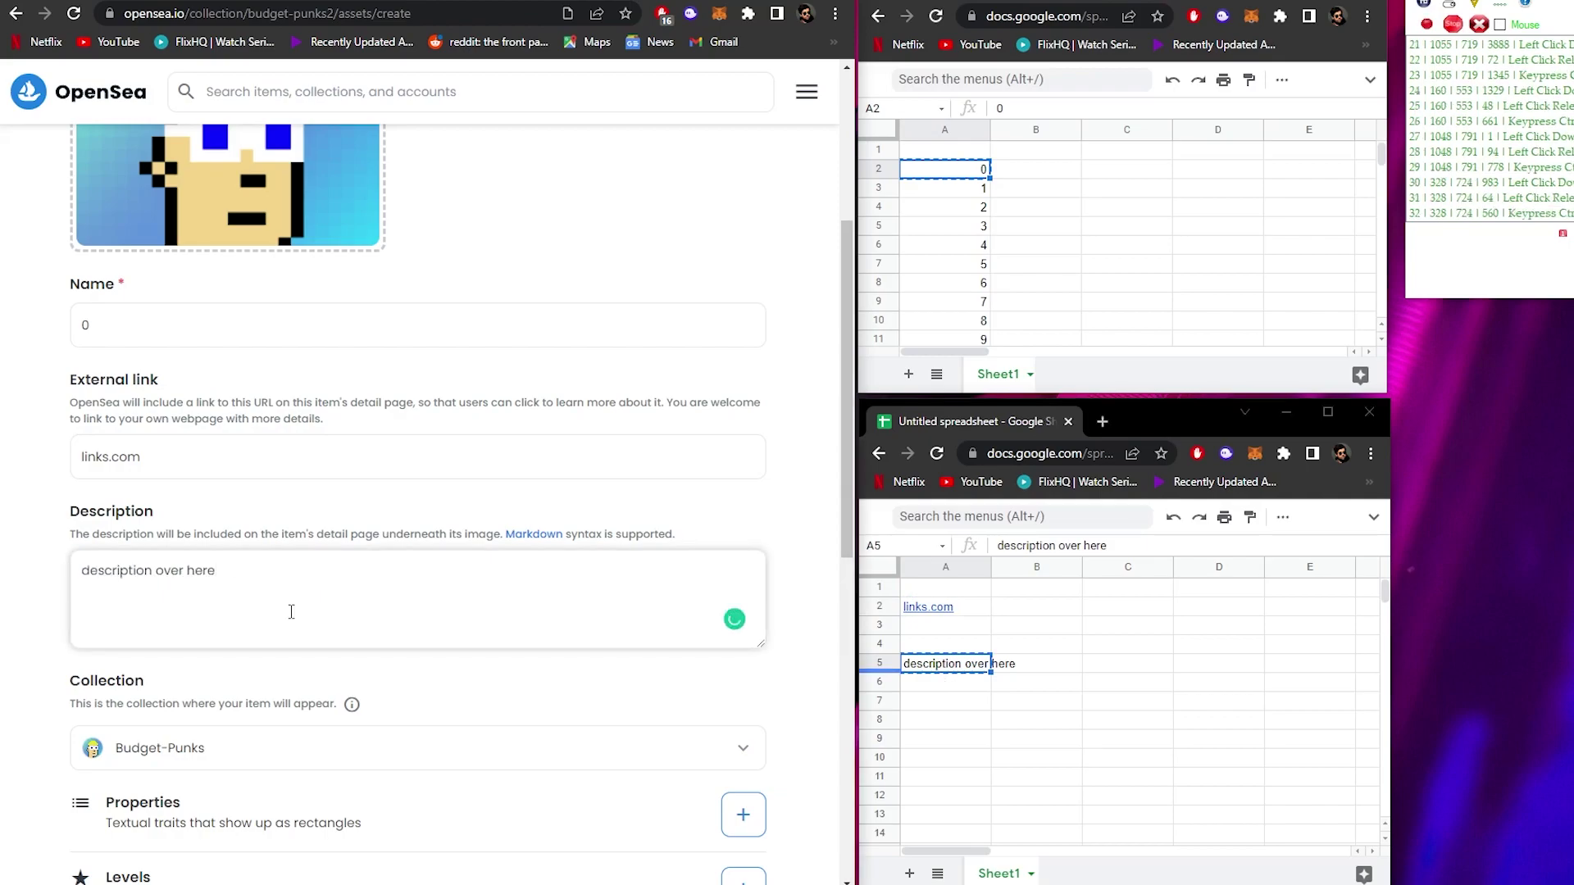
Move through the remaining item fields, leaving them at their defaults, and create the item using only the keyboard.
{"action": "key", "text": "Tab"}
{"action": "key", "text": "Tab"}
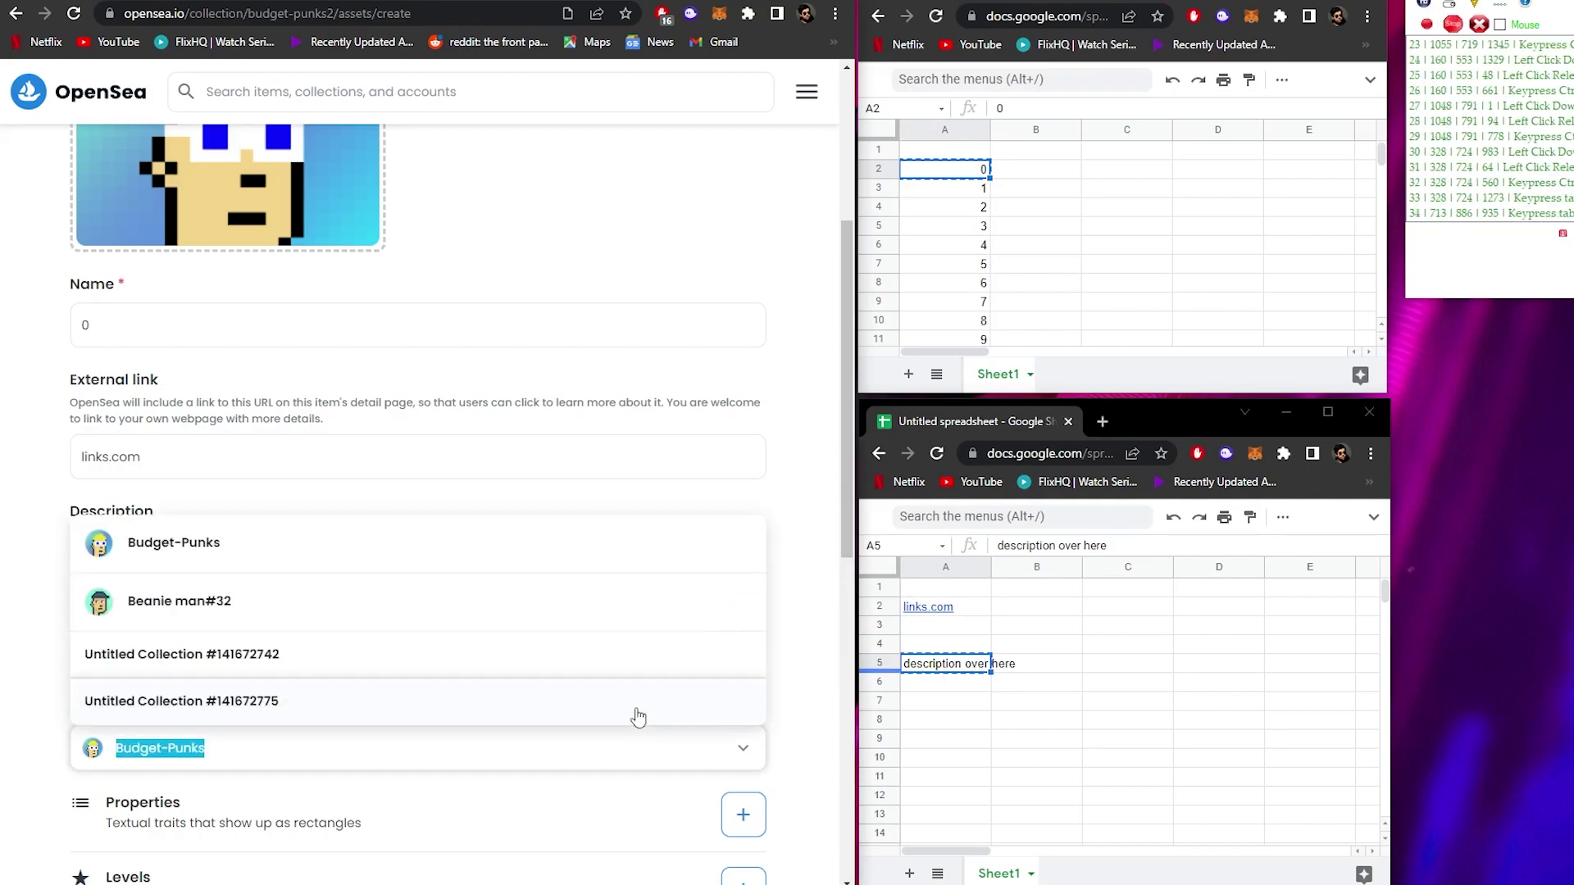
{"action": "key", "text": "Tab"}
{"action": "key", "text": "Tab"}
{"action": "key", "text": "Tab"}
{"action": "key", "text": "Tab"}
{"action": "key", "text": "Tab"}
{"action": "key", "text": "Tab"}
{"action": "key", "text": "Tab"}
{"action": "key", "text": "Tab"}
{"action": "key", "text": "Tab"}
{"action": "key", "text": "Tab"}
{"action": "key", "text": "Tab"}
{"action": "key", "text": "Tab"}
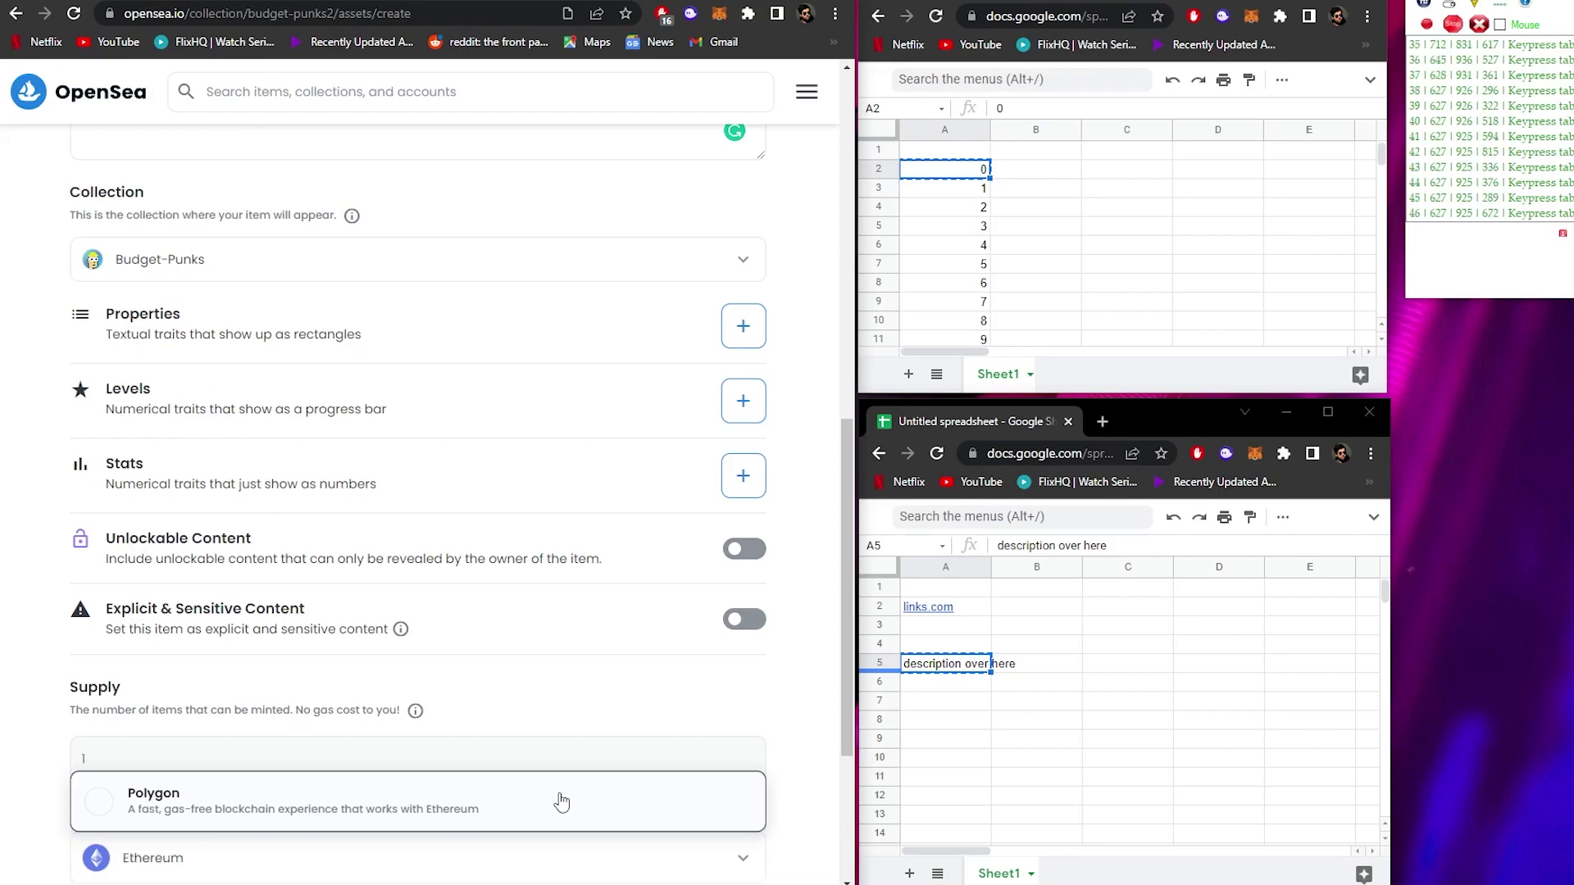
{"action": "key", "text": "Tab"}
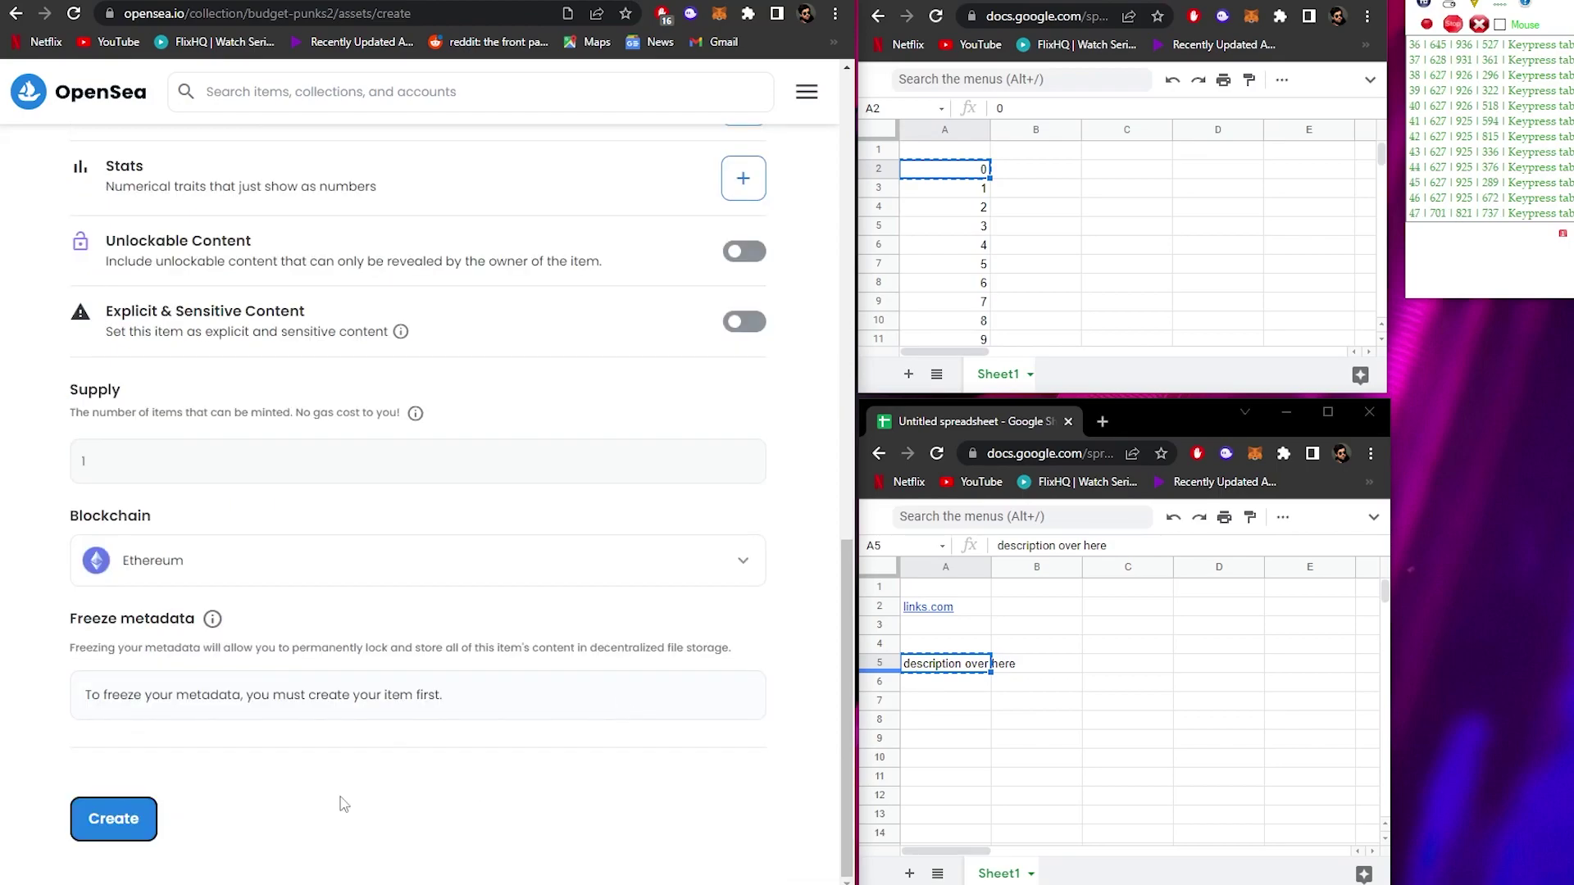
{"action": "key", "text": "Return"}
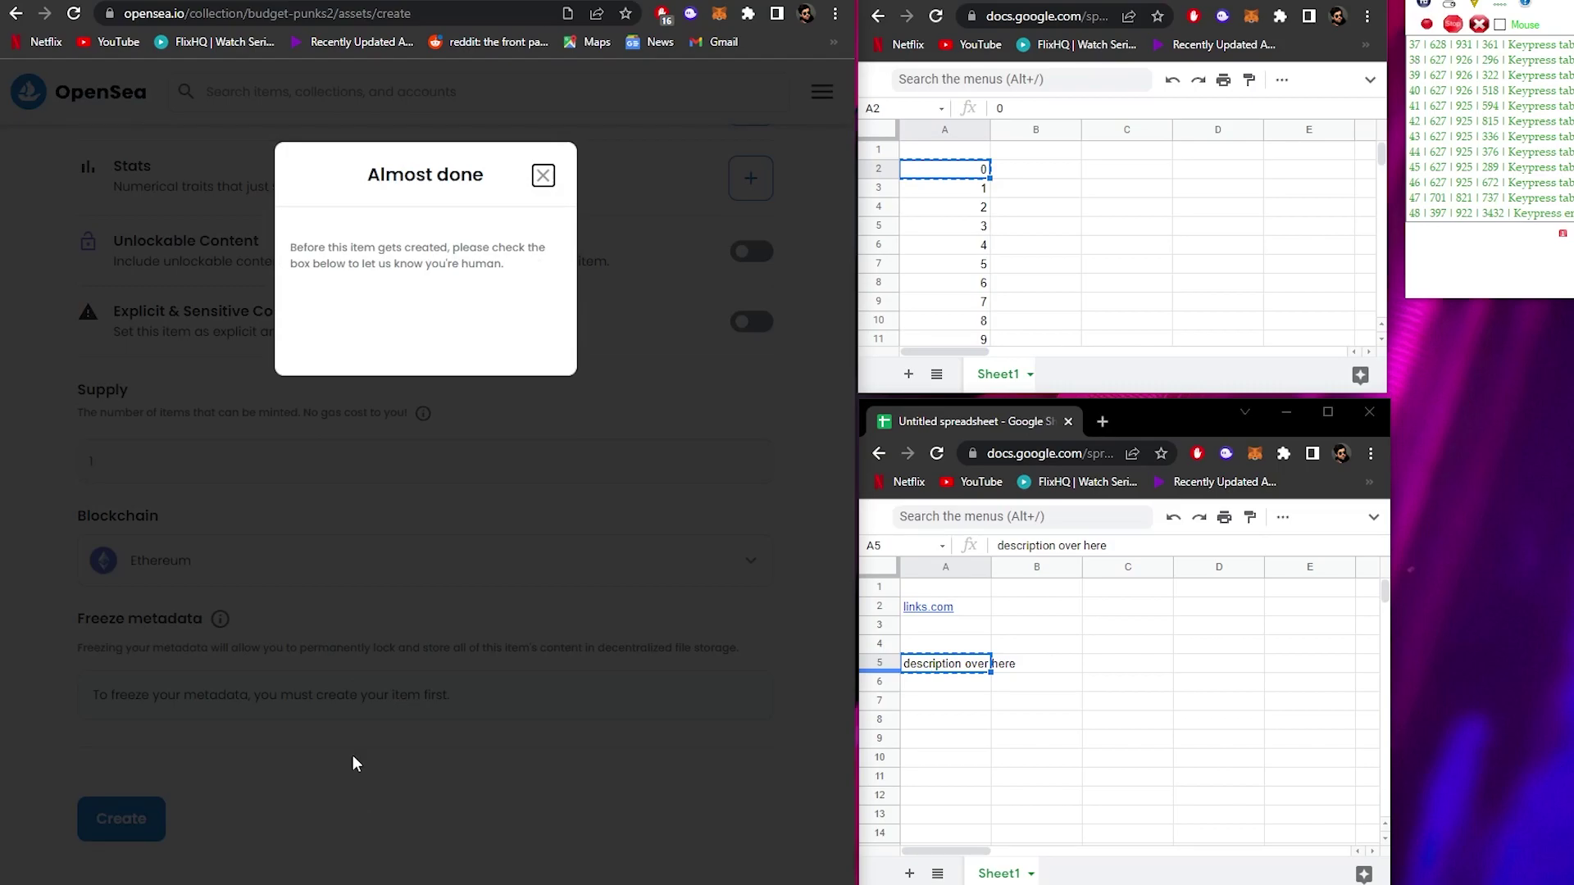
Complete the human verification and close the notice about the created item.
{"action": "left_click", "coordinate": [312, 316]}
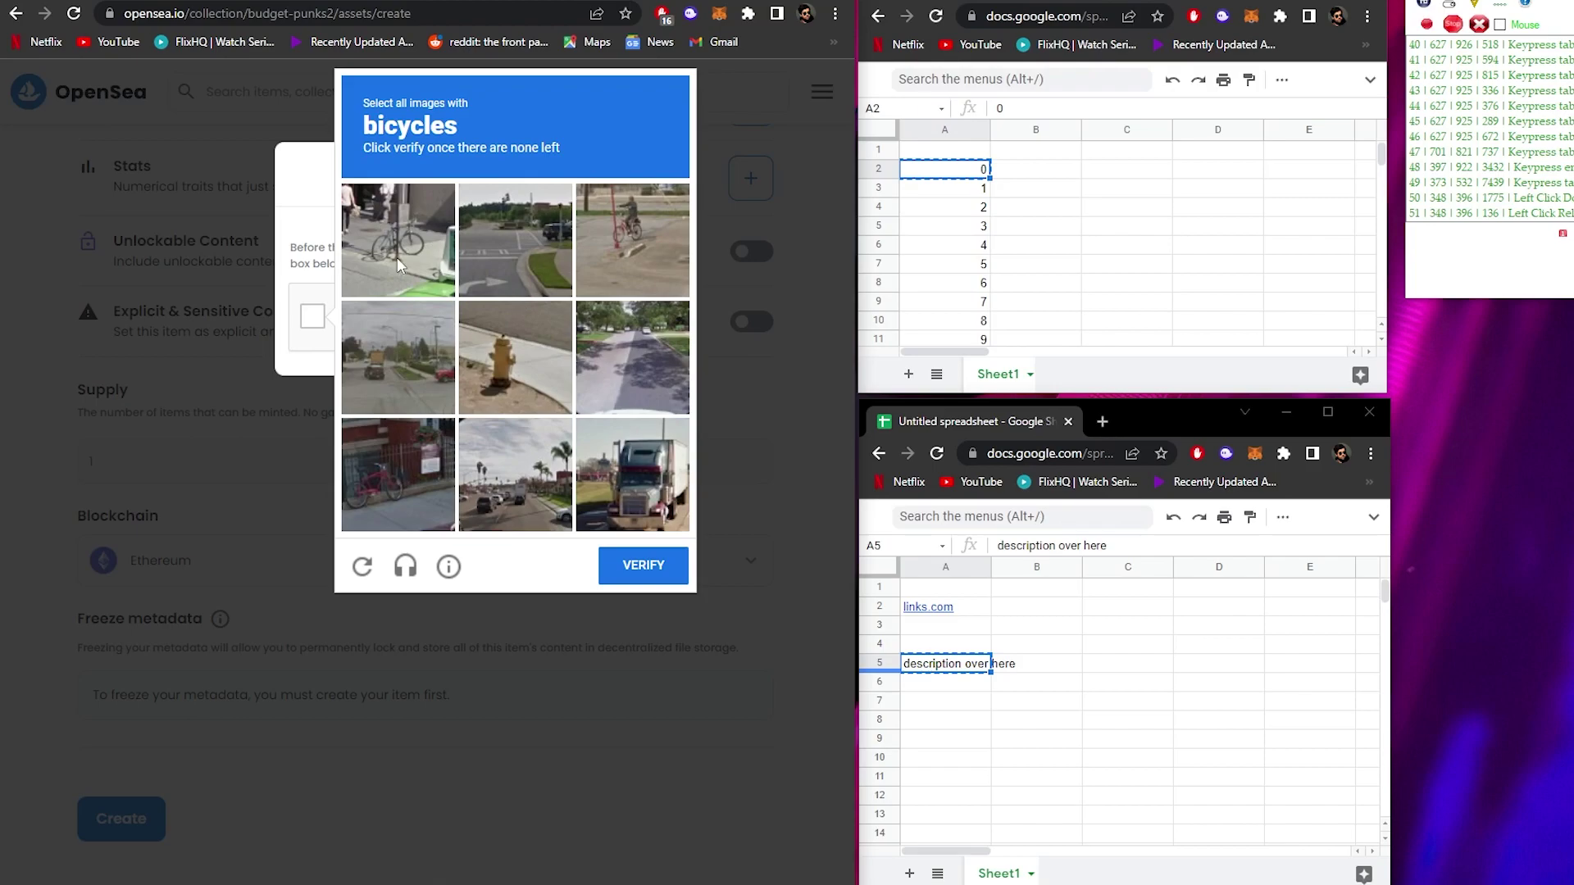
{"action": "left_click", "coordinate": [1382, 72]}
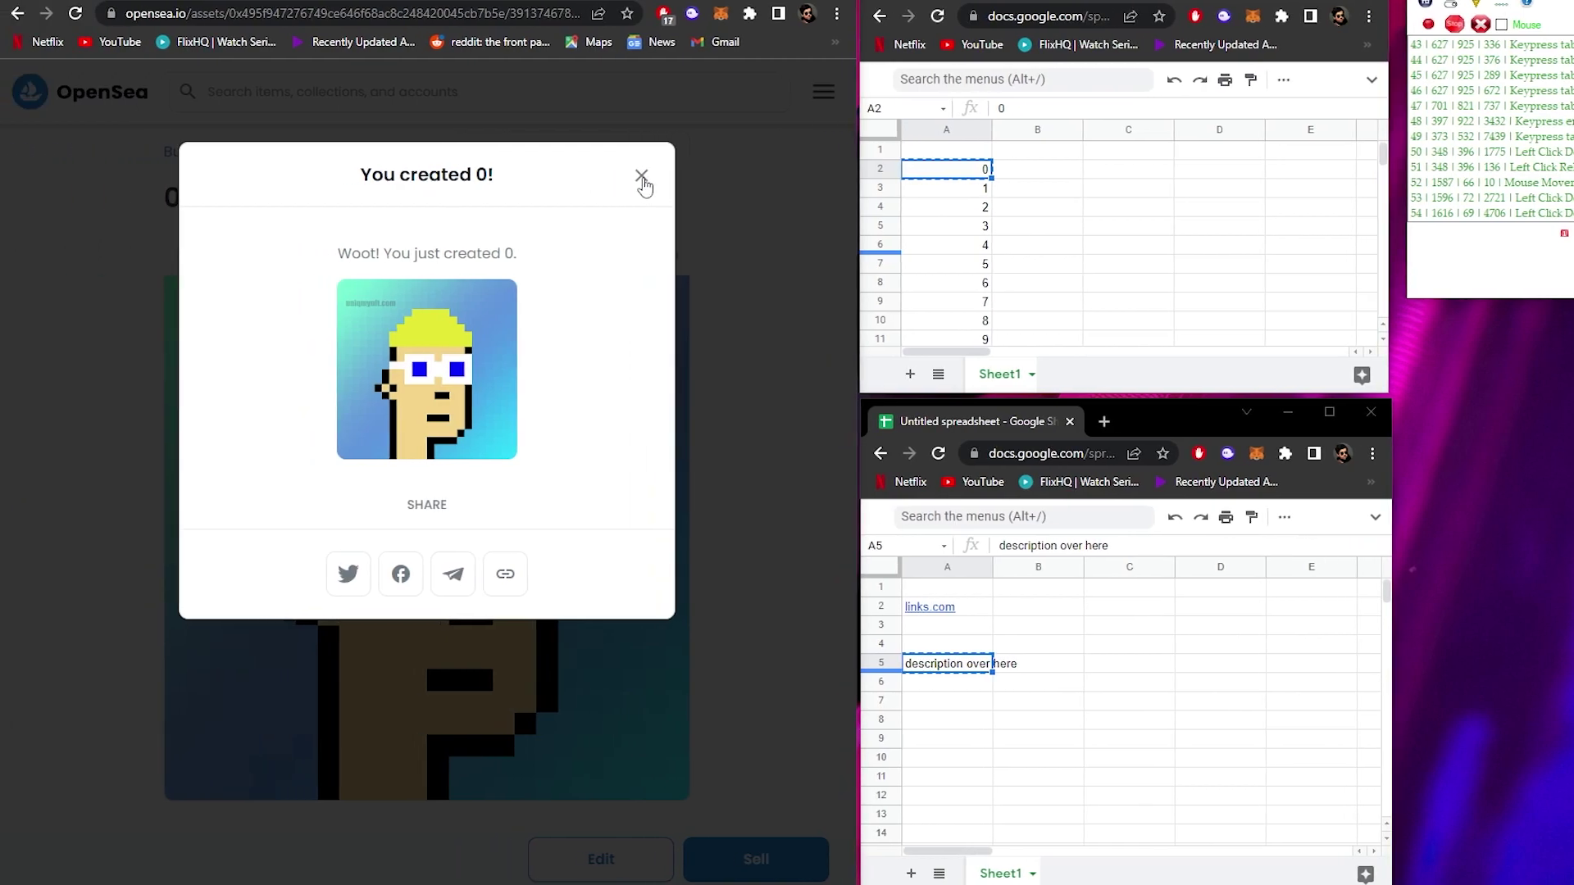
{"action": "left_click", "coordinate": [642, 180]}
Return to the Budget-Punks collection page through the account's My Collections list.
{"action": "scroll", "coordinate": [727, 274], "scroll_direction": "down", "scroll_amount": 10}
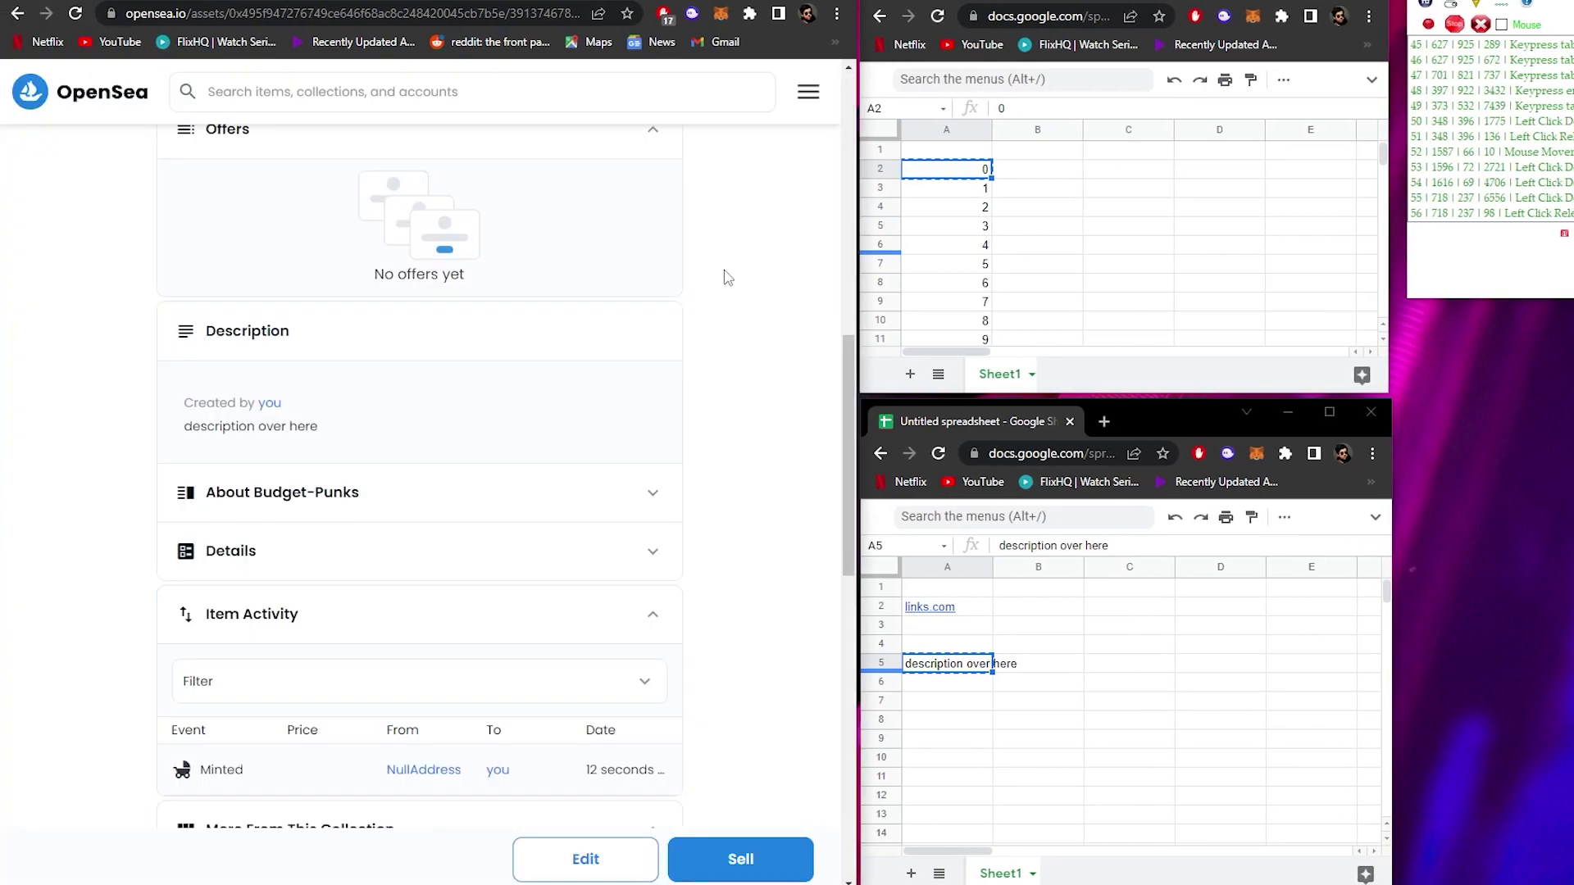
{"action": "scroll", "coordinate": [727, 273], "scroll_direction": "up", "scroll_amount": 10}
{"action": "left_click", "coordinate": [808, 92]}
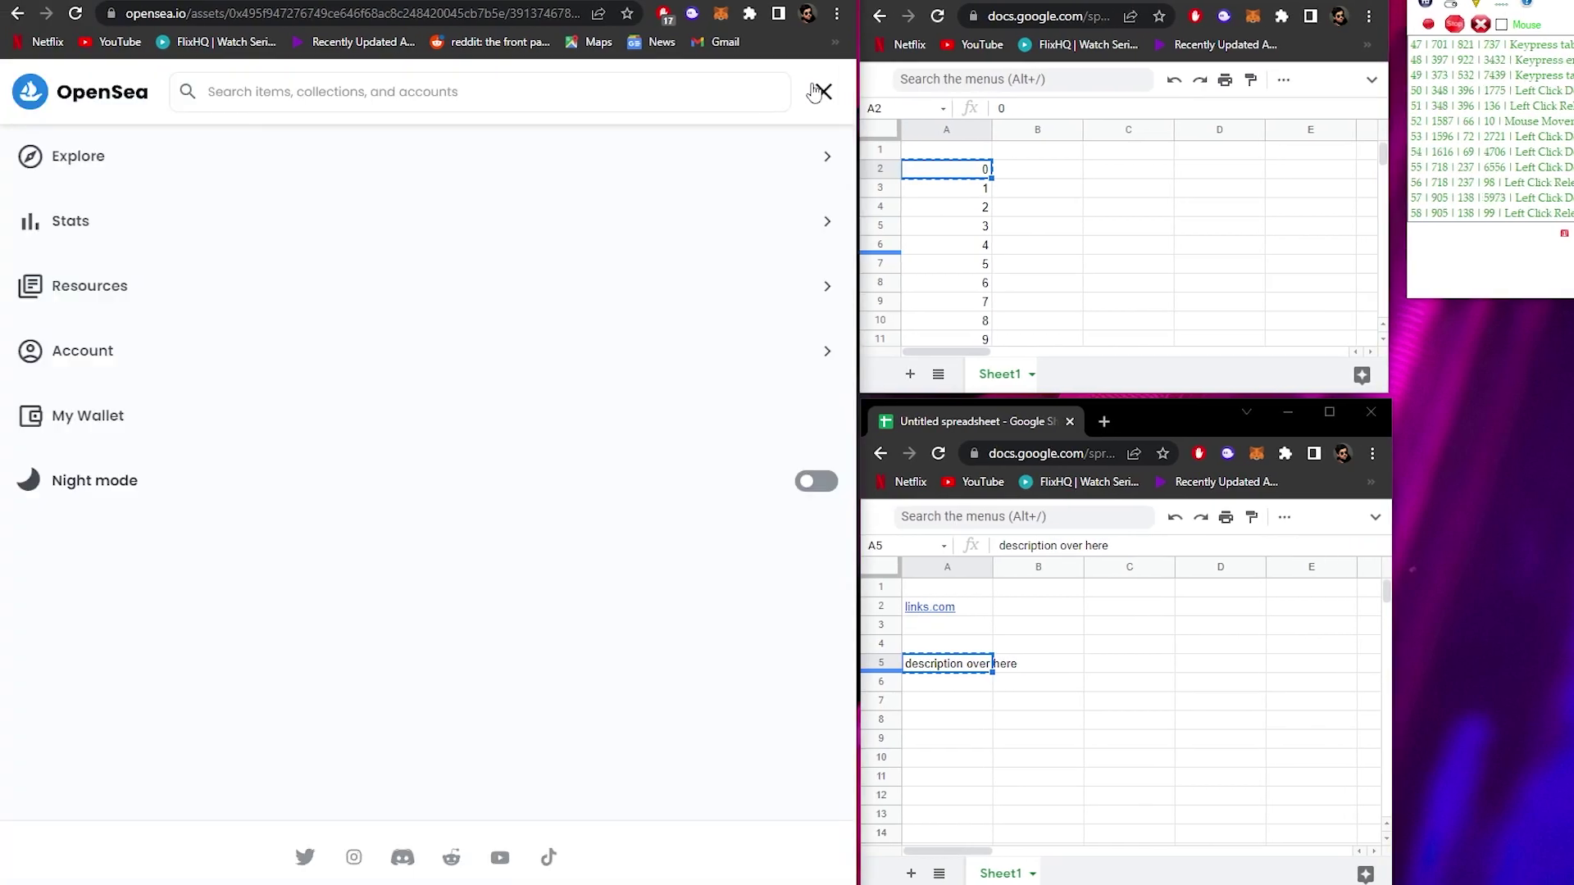
{"action": "left_click", "coordinate": [418, 370]}
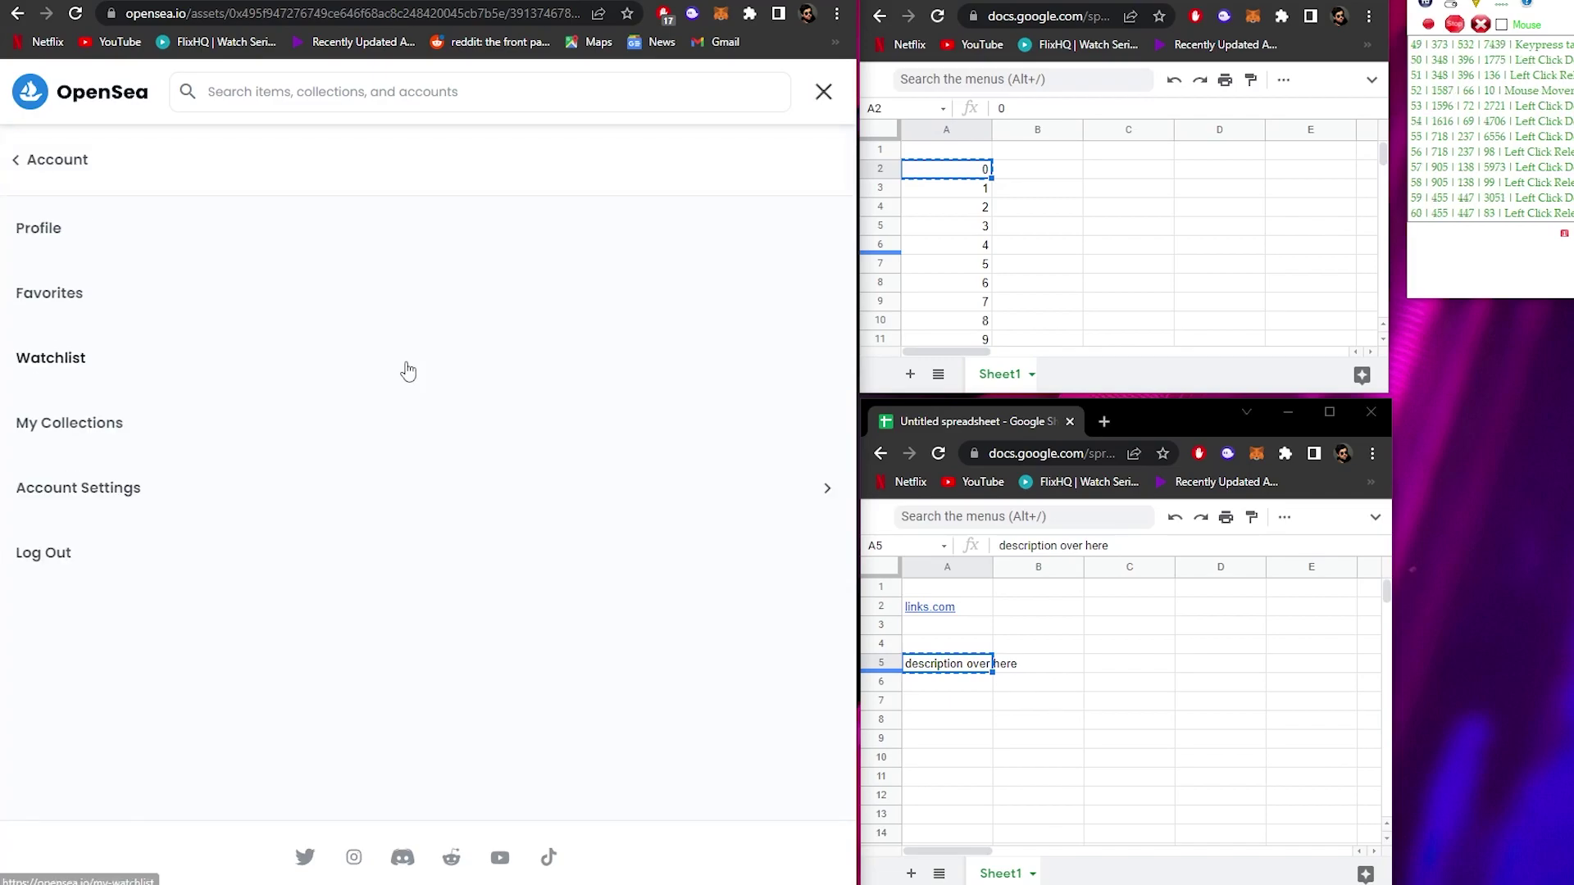
{"action": "left_click", "coordinate": [86, 423]}
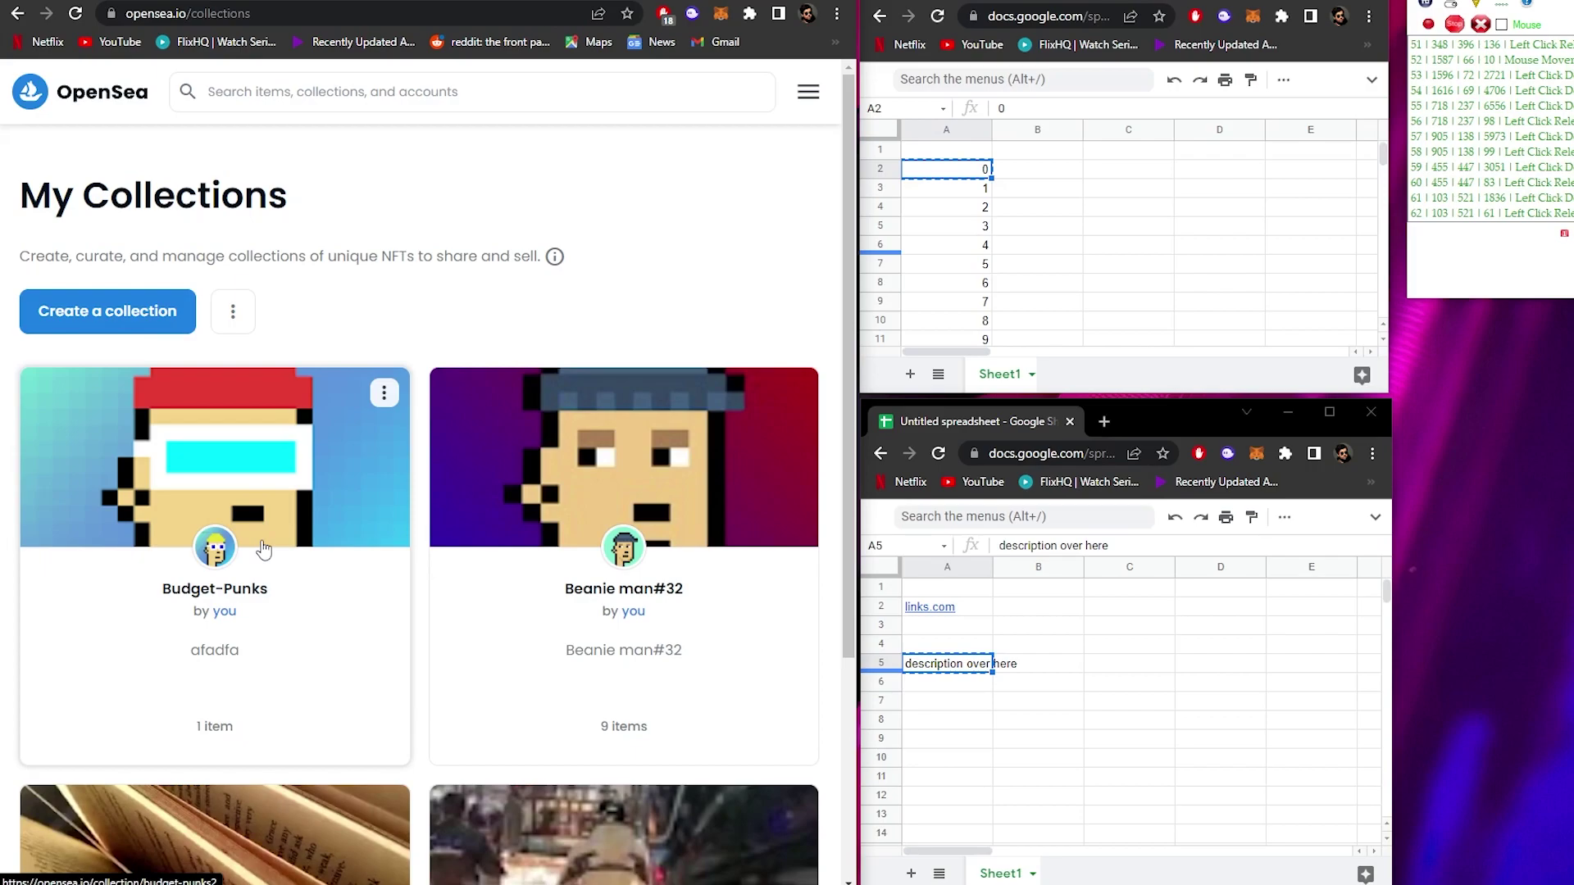
{"action": "left_click", "coordinate": [262, 549]}
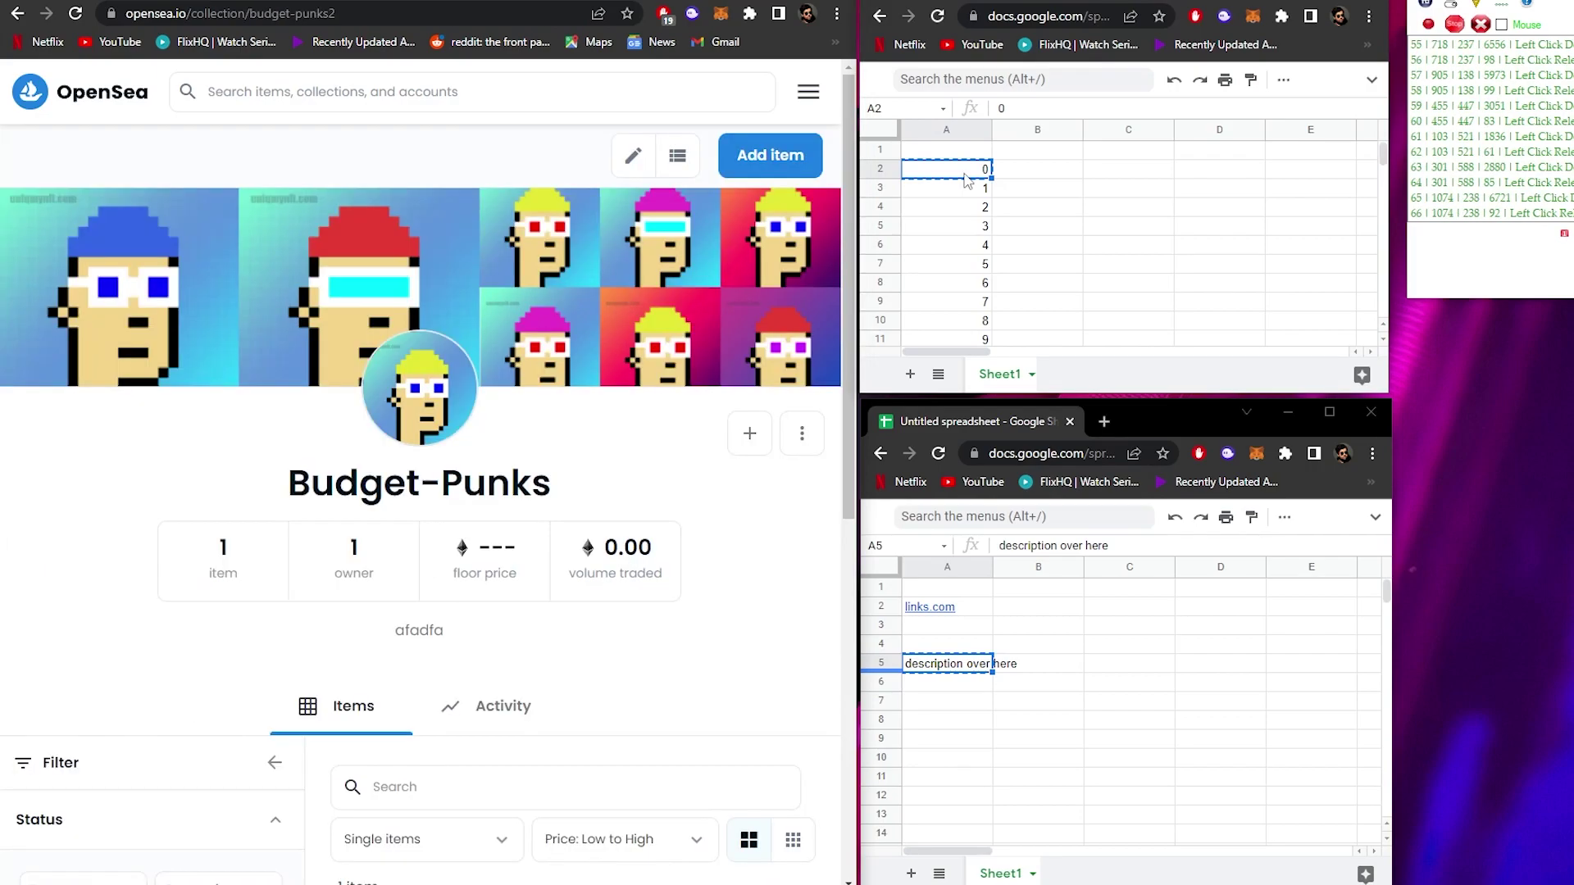
Move down to cell A3 of the upper spreadsheet as the macro's final action and stop the recording.
{"action": "key", "text": "Down"}
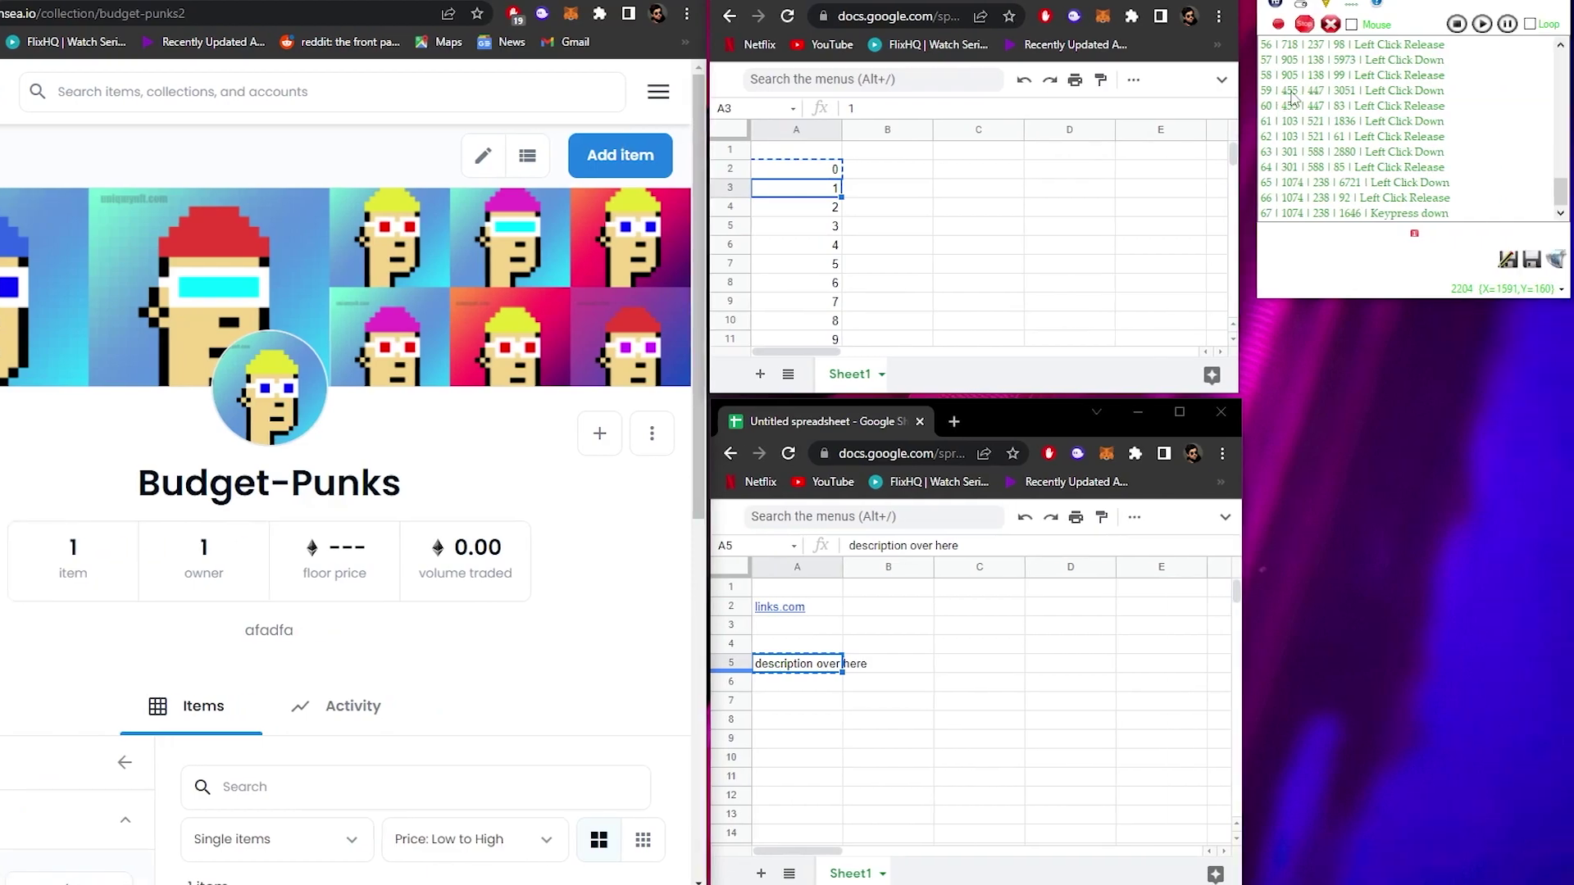
{"action": "left_click", "coordinate": [1328, 25]}
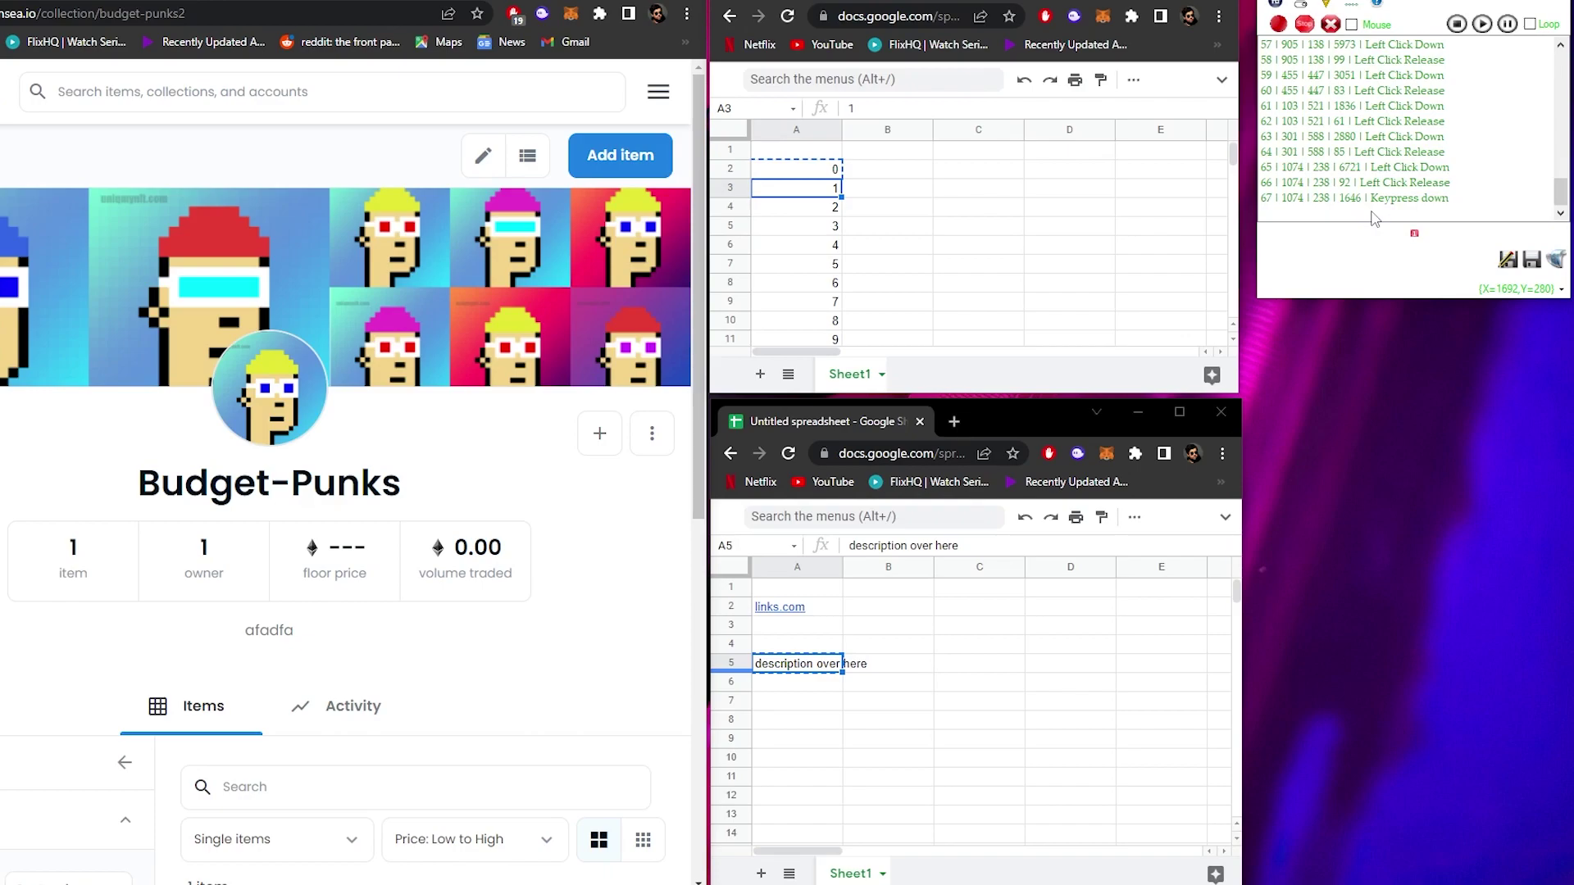
Turn on looping for the recorded macro and save it as macro1 in the Documents folder.
{"action": "left_click", "coordinate": [1542, 30]}
{"action": "left_click", "coordinate": [1530, 261]}
{"action": "type", "text": "macro1"}
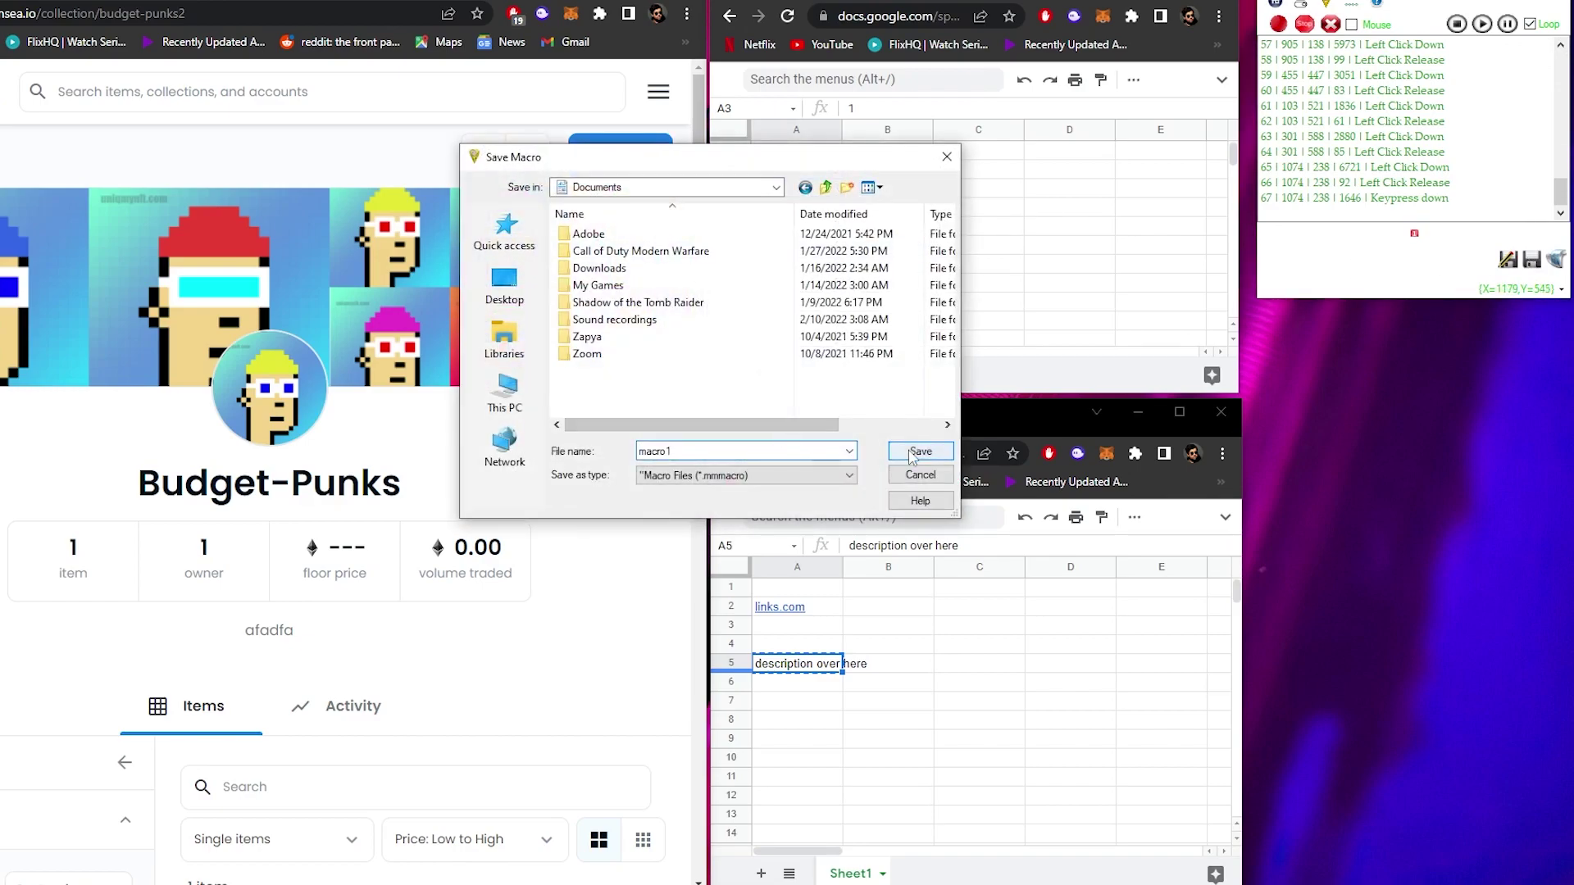
{"action": "key", "text": "Return"}
Play the looping macro from its first recorded action, and halt it by clearing the macro's action list.
{"action": "left_click_drag", "start_coordinate": [1559, 200], "coordinate": [1559, 75]}
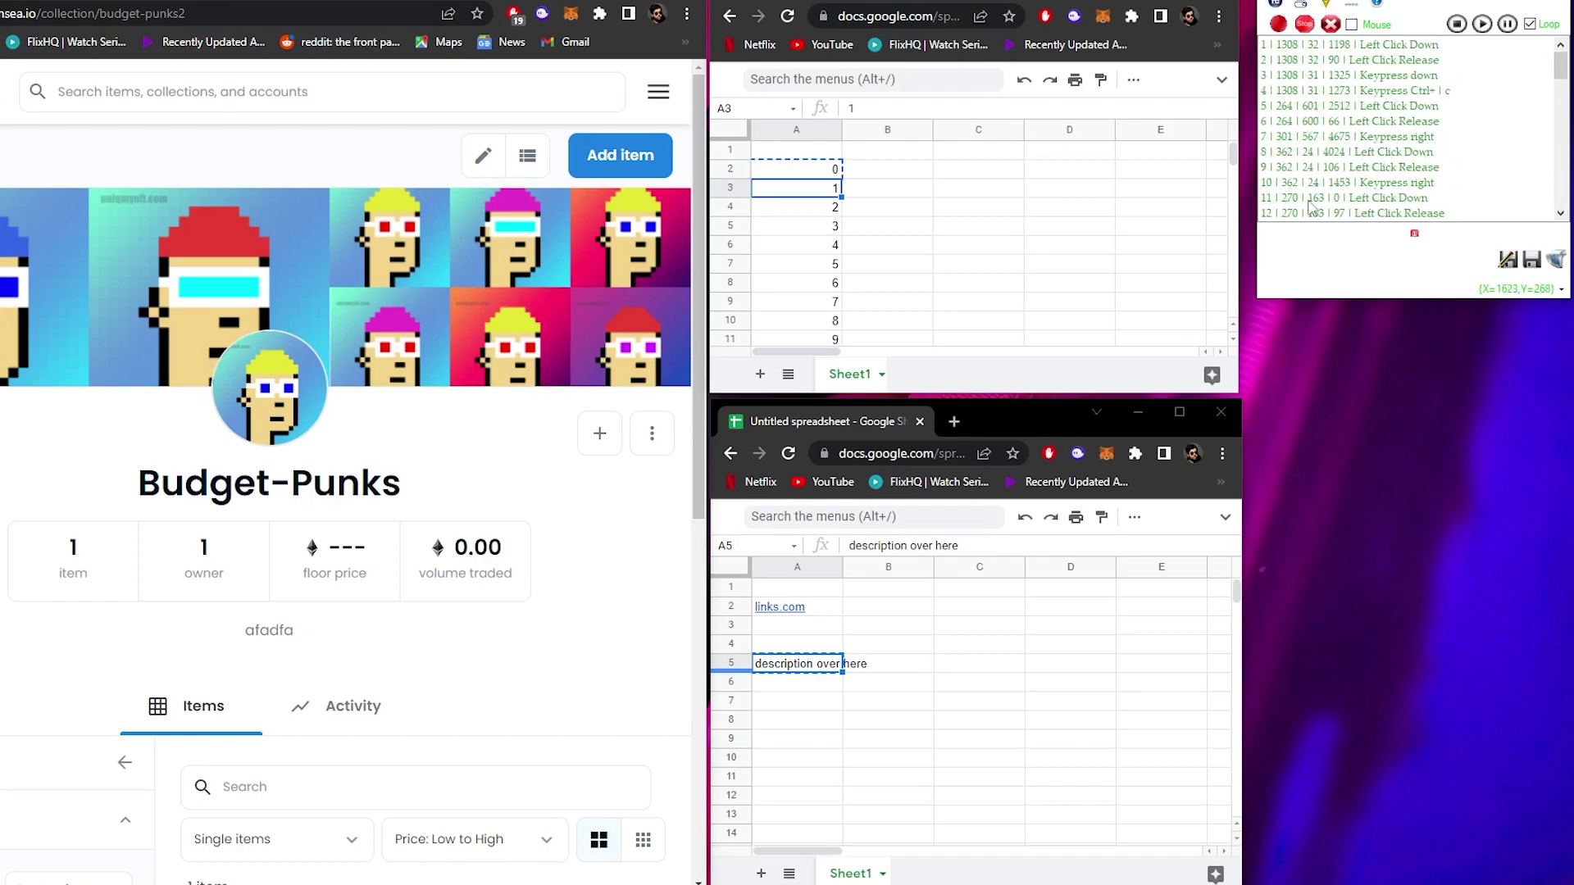
{"action": "left_click", "coordinate": [1482, 25]}
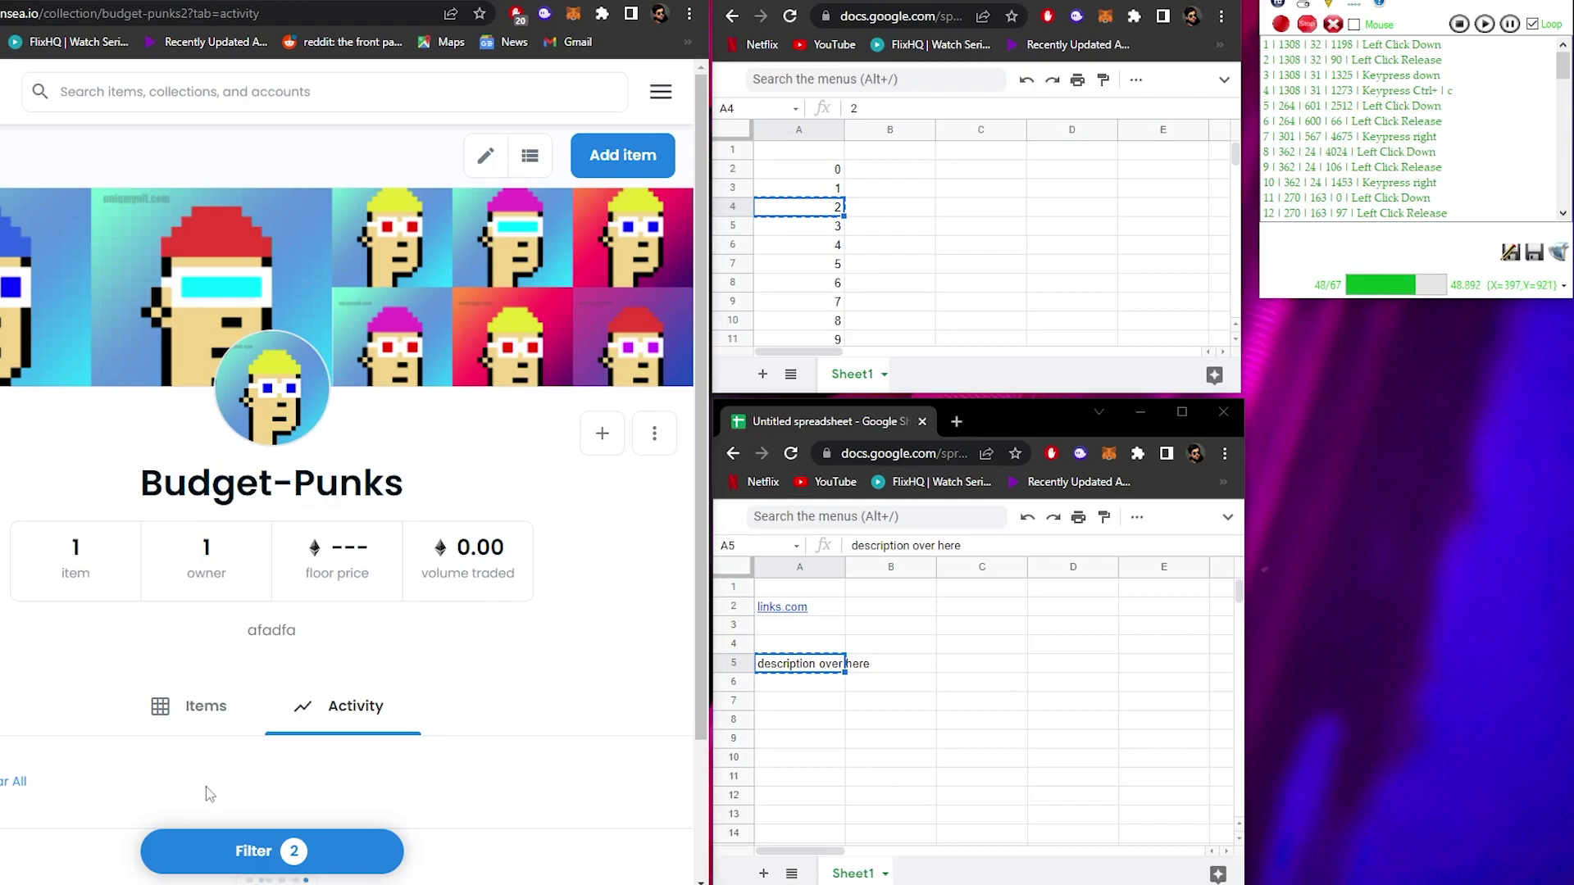
{"action": "left_click", "coordinate": [1333, 23]}
Remove the Sales filter from the Budget-Punks collection's activity list.
{"action": "left_click", "coordinate": [720, 491]}
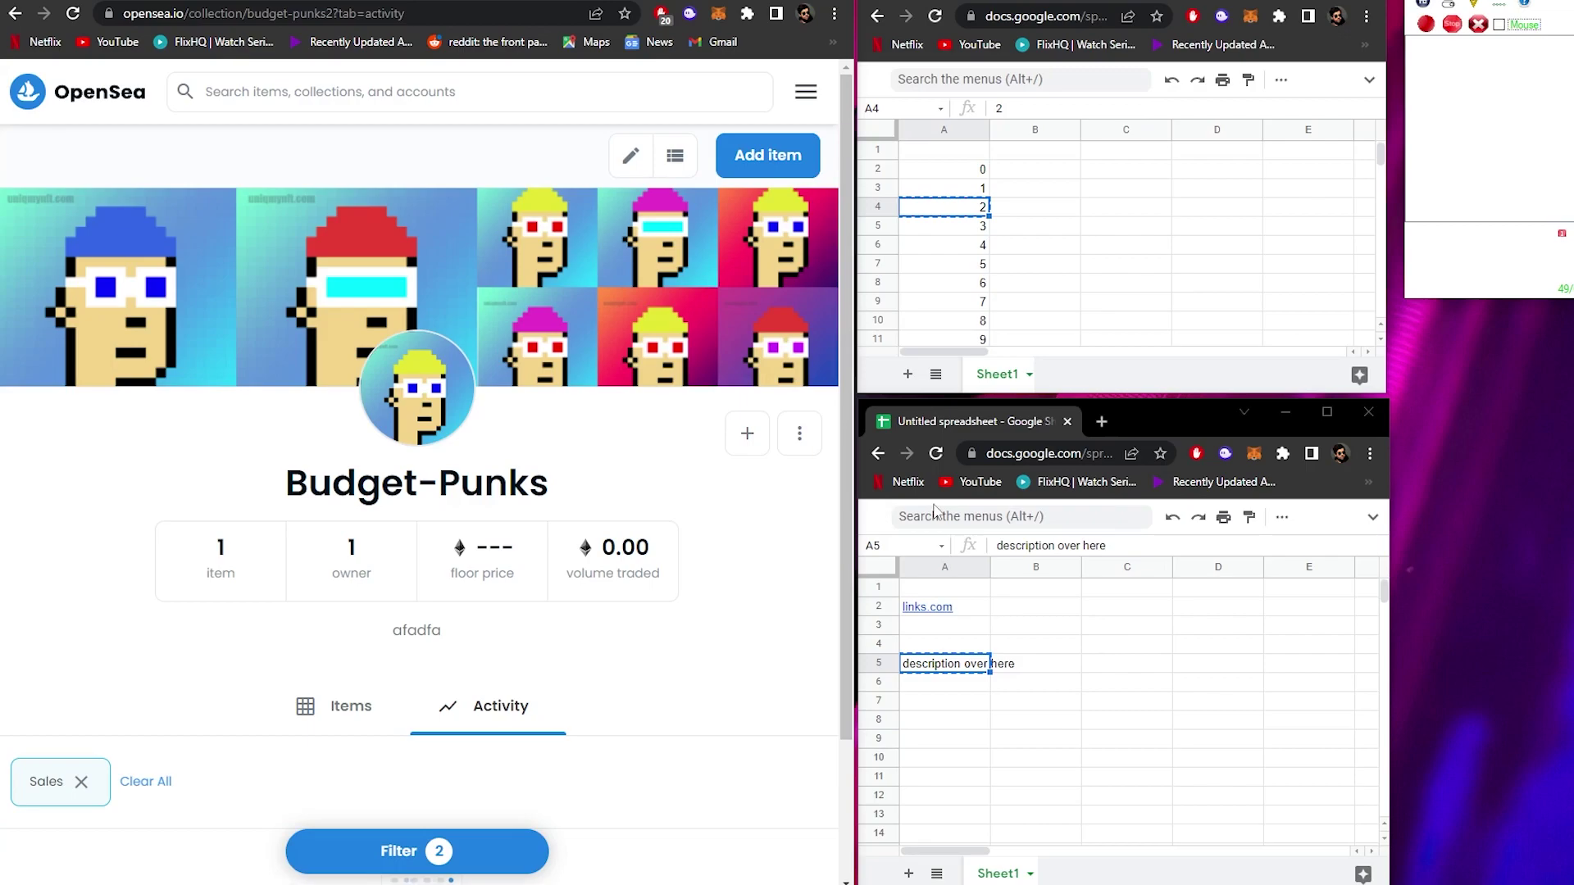
{"action": "left_click", "coordinate": [99, 785]}
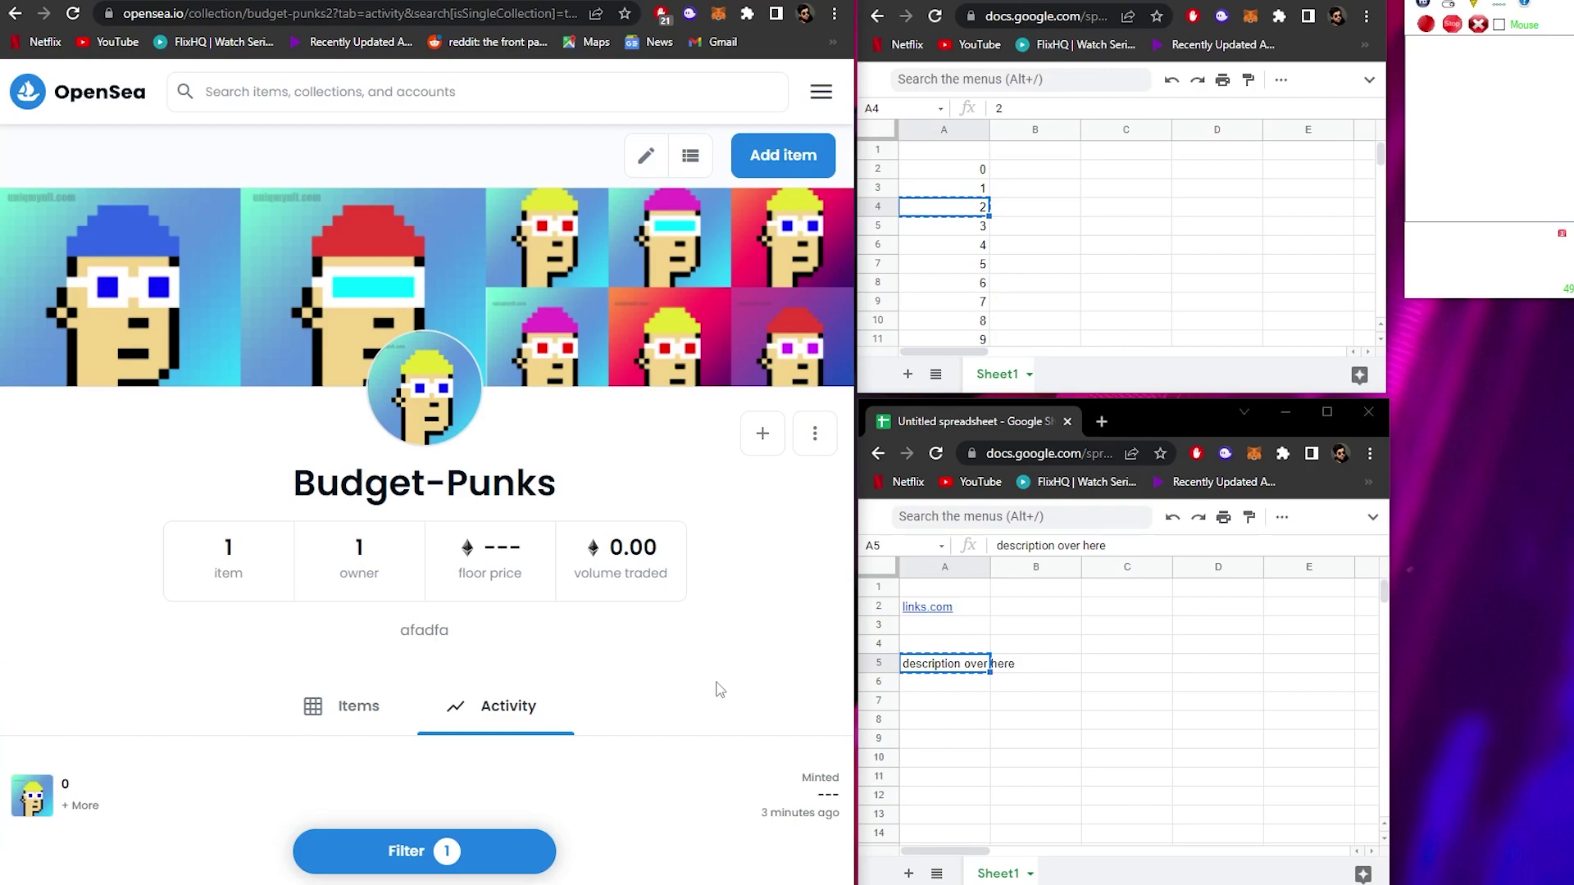